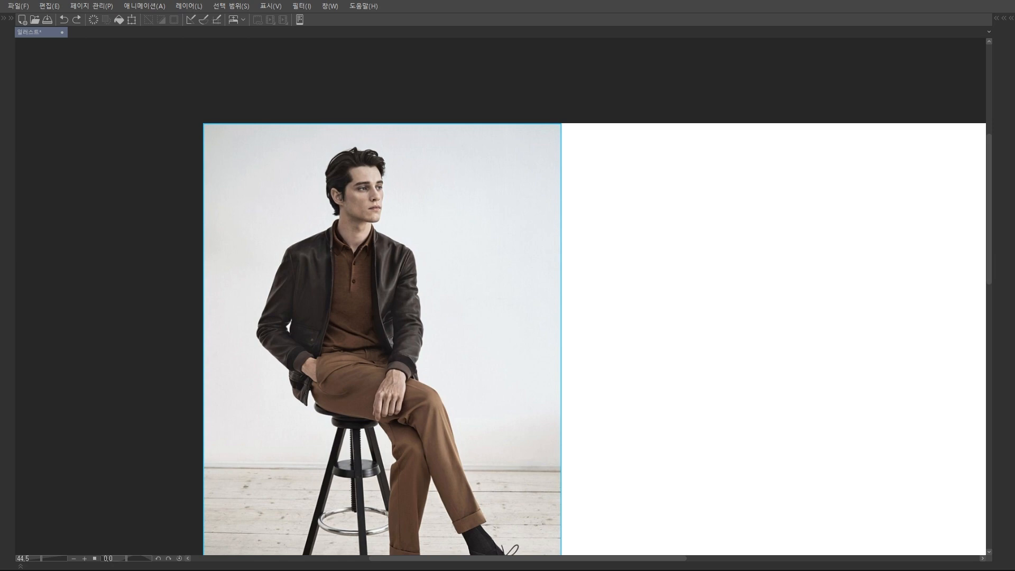
Sketch red head guides over the photo: the face's centre line, the brow line and the rounded skull outline.
scroll(391, 233, up, 5)
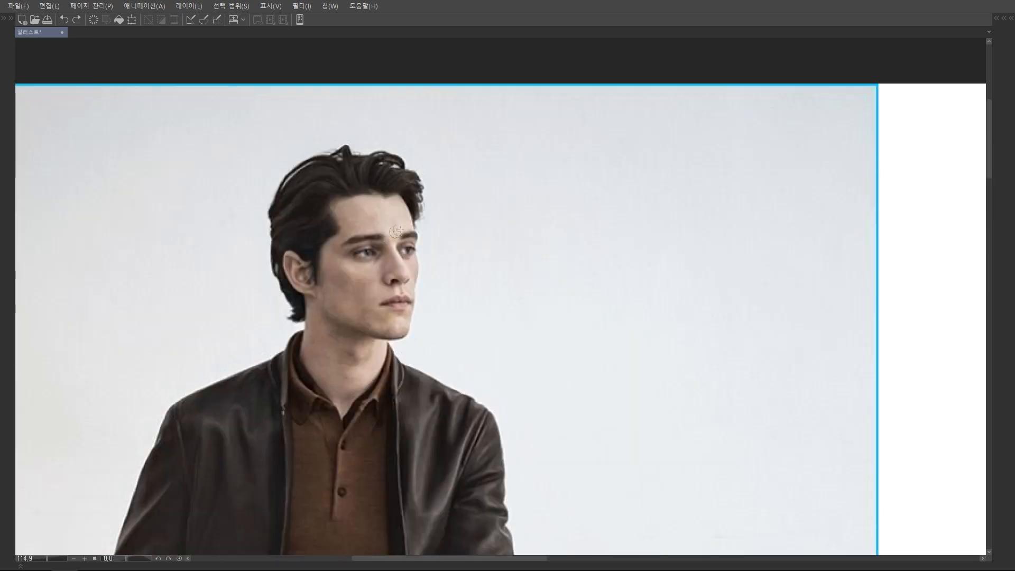
mouse_move(385, 233)
mouse_down()
mouse_move(408, 233)
mouse_move(395, 266)
mouse_move(397, 335)
mouse_move(384, 339)
mouse_move(402, 329)
mouse_up()
drag(278, 256, 400, 239)
mouse_move(307, 179)
mouse_down()
mouse_move(359, 168)
mouse_move(419, 232)
mouse_up()
mouse_move(344, 169)
mouse_down()
mouse_move(393, 229)
mouse_move(280, 248)
mouse_up()
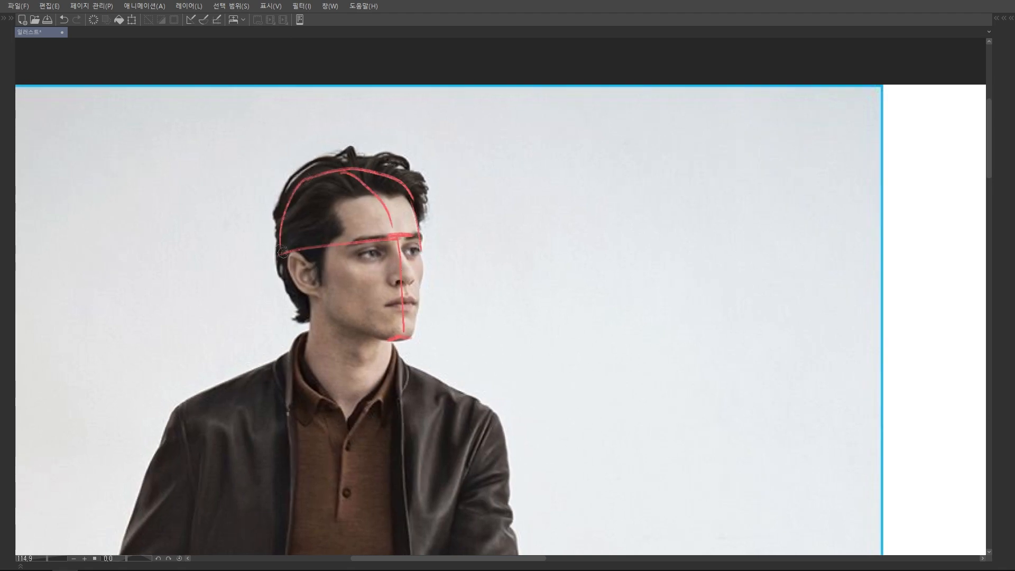
Add the side-of-head curve in red, then outline the jaw and the ear over the man's face.
drag(299, 188, 345, 243)
drag(316, 294, 389, 339)
drag(421, 237, 407, 338)
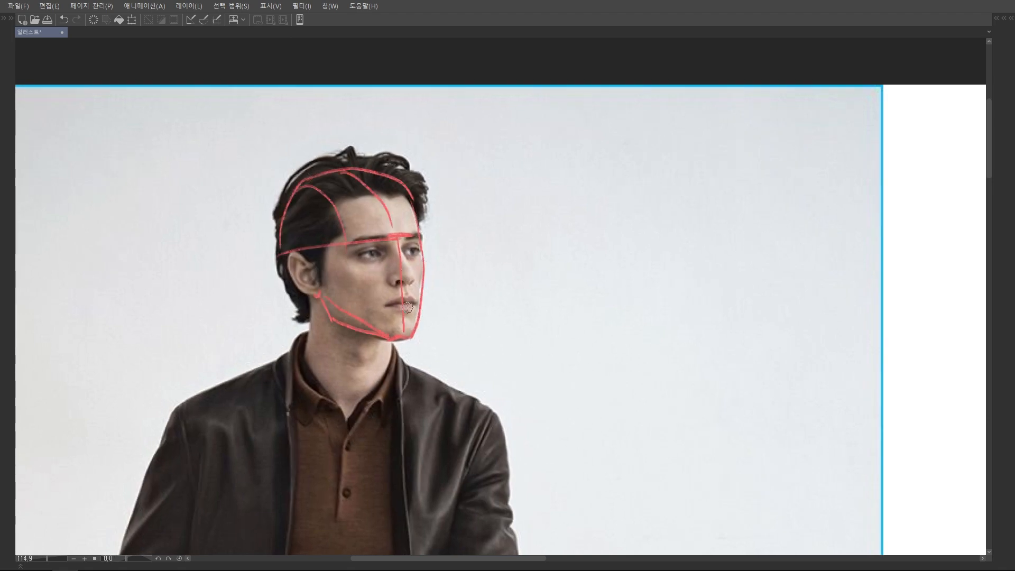
drag(303, 251, 320, 292)
mouse_move(303, 254)
mouse_down()
mouse_move(279, 250)
mouse_move(315, 295)
mouse_up()
mouse_move(280, 256)
mouse_down()
mouse_move(303, 300)
mouse_move(320, 299)
mouse_up()
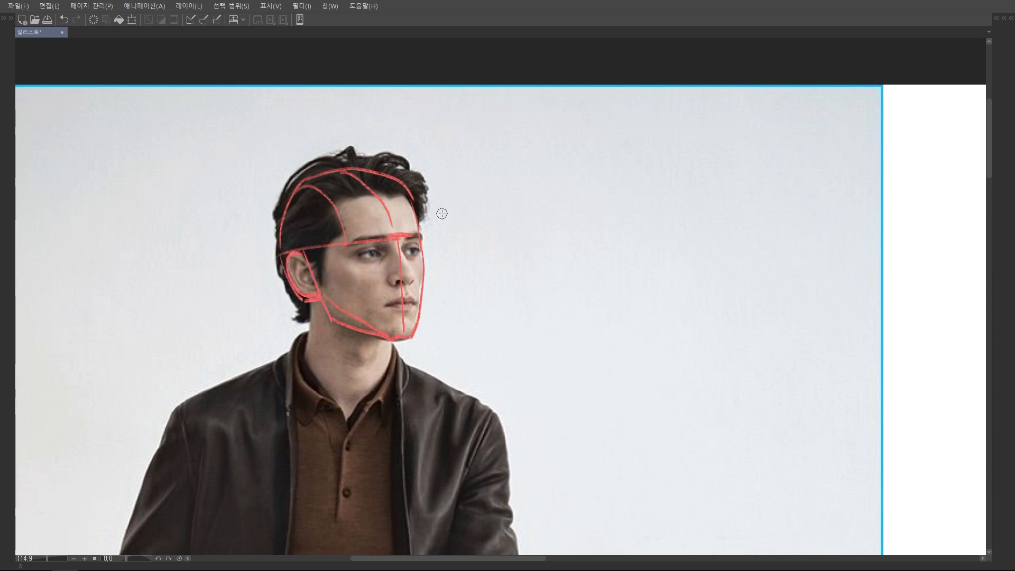
Undo the last stroke and outline the neck in red, closing it with a rounded base at the collar.
scroll(390, 214, down, 4)
scroll(391, 217, up, 2)
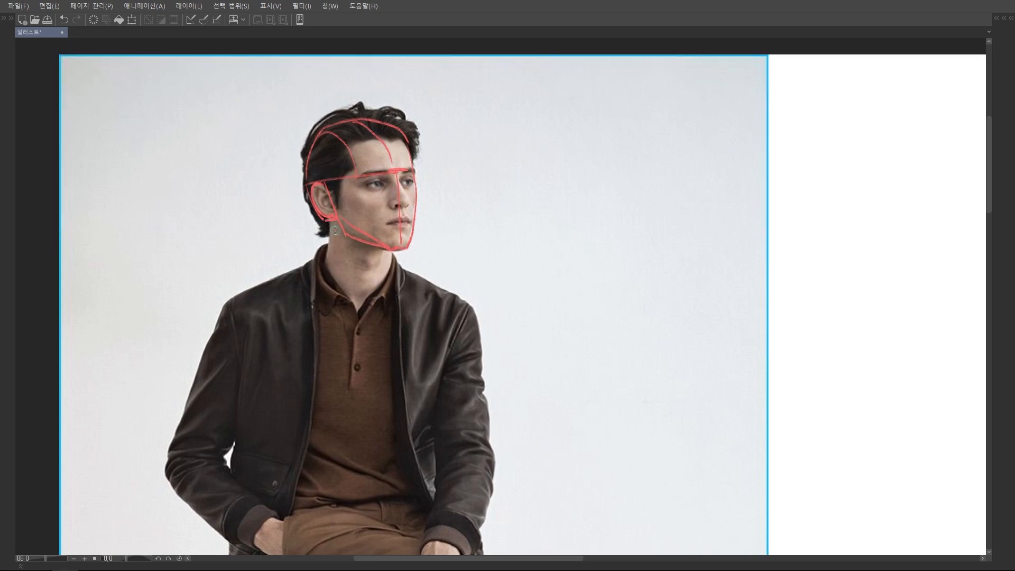
key(ctrl+z)
mouse_move(329, 222)
mouse_down()
mouse_move(324, 276)
mouse_move(378, 297)
mouse_up()
drag(393, 251, 385, 289)
scroll(374, 259, down, 2)
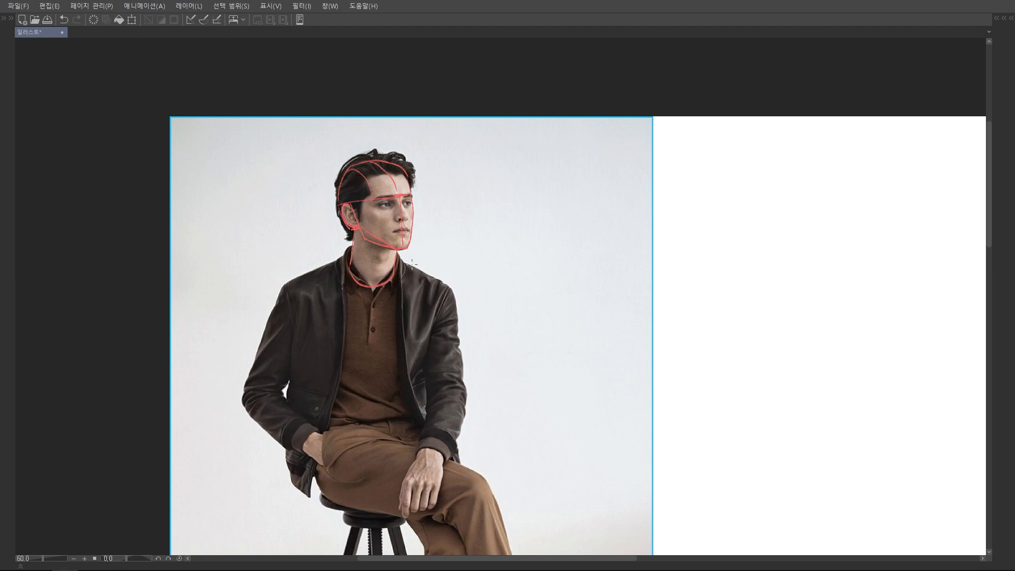
scroll(417, 239, down, 2)
scroll(401, 248, up, 5)
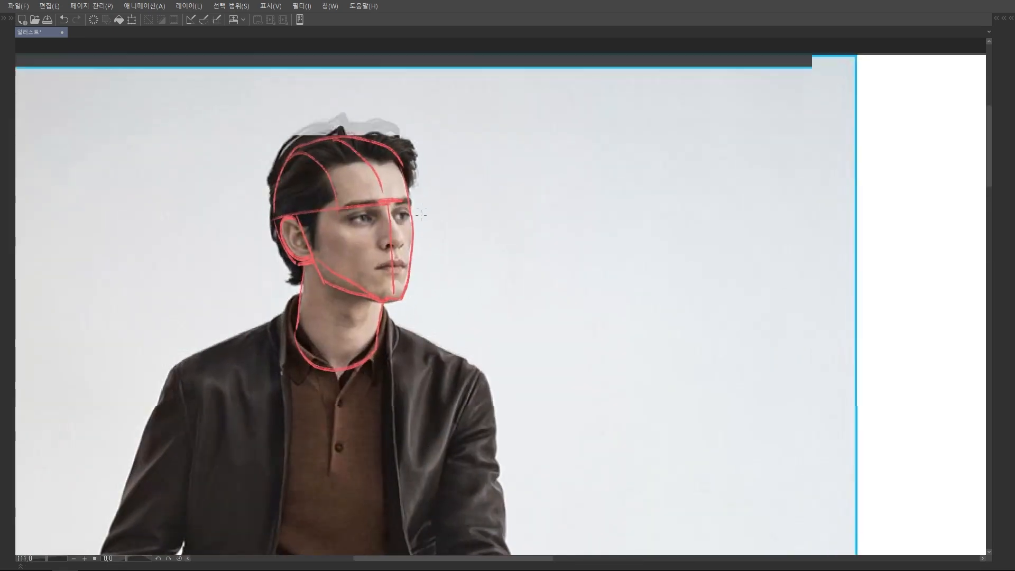
scroll(401, 253, down, 2)
drag(425, 227, 409, 158)
scroll(409, 158, up, 2)
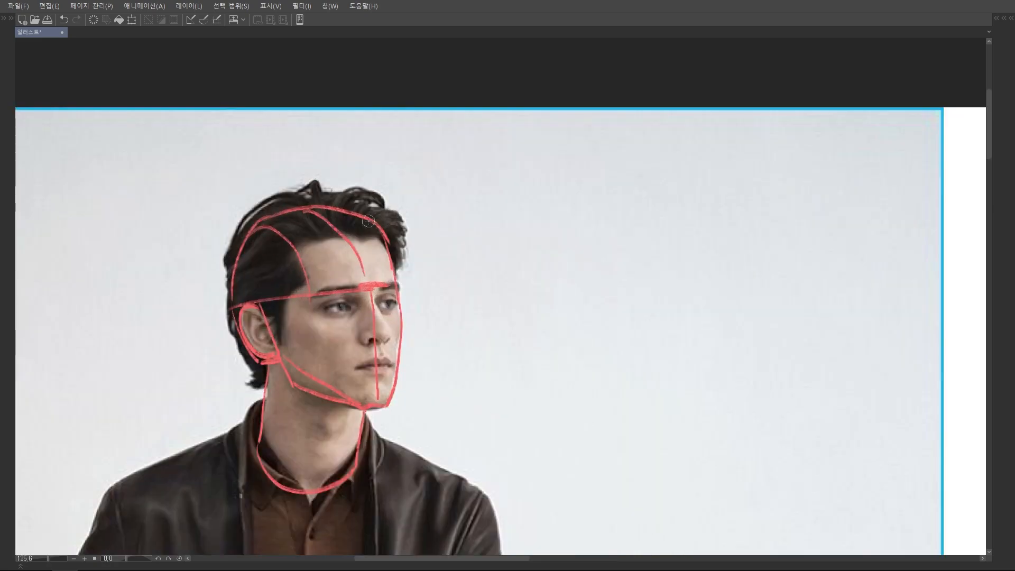
scroll(380, 259, down, 3)
scroll(381, 269, up, 3)
drag(489, 185, 492, 178)
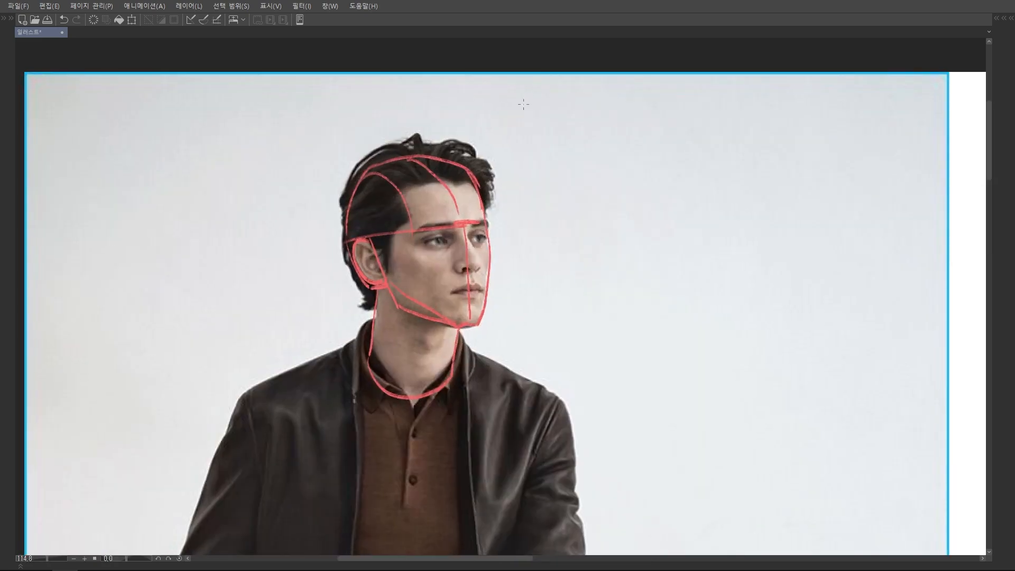
Mark both shoulder joints with red circles and connect them to the neck with blue shoulder lines.
scroll(531, 158, down, 3)
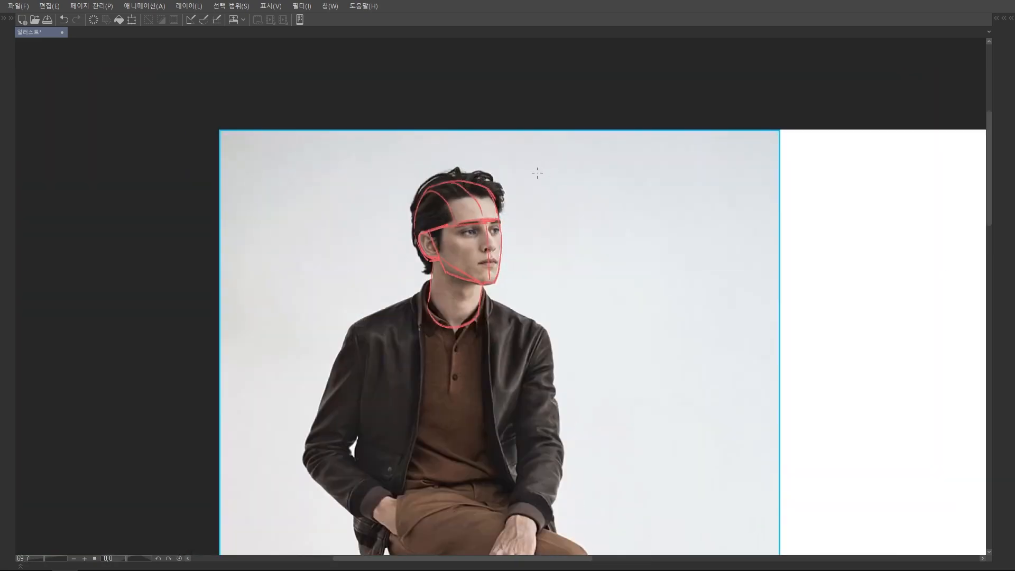
scroll(530, 178, up, 2)
mouse_move(338, 279)
mouse_down()
mouse_move(349, 335)
mouse_move(352, 275)
mouse_up()
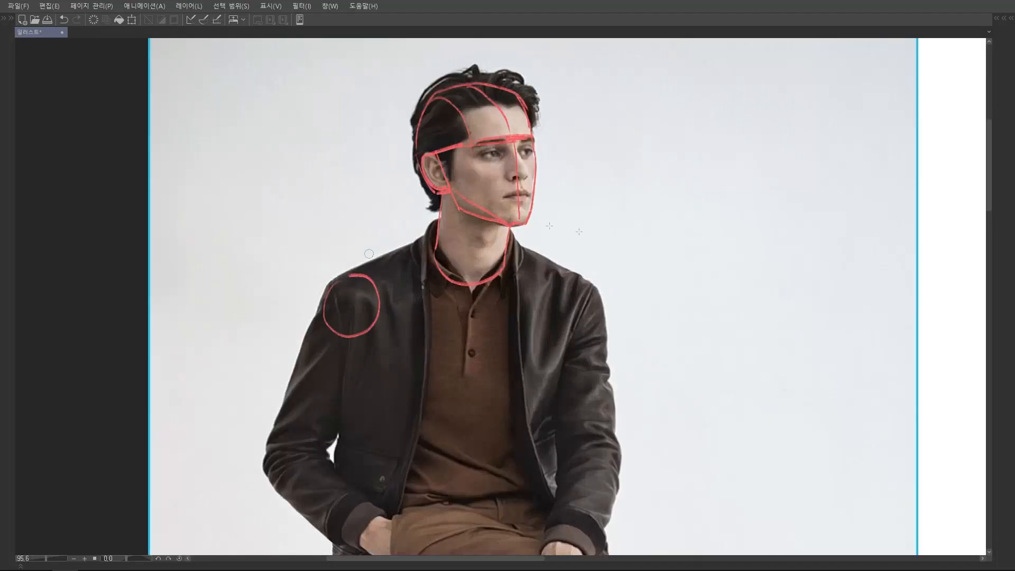
drag(585, 282, 593, 294)
scroll(463, 183, up, 1)
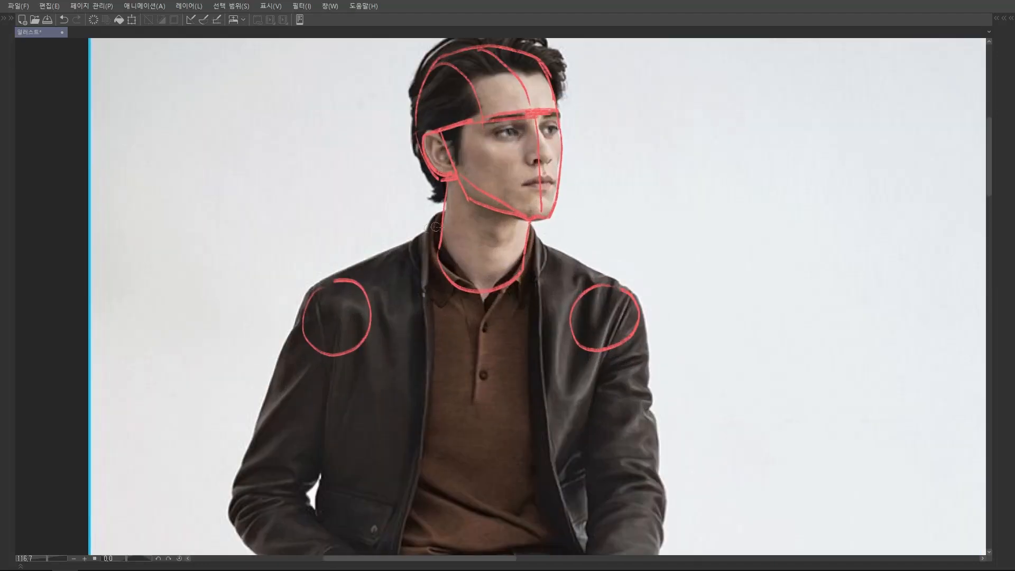
drag(438, 233, 340, 278)
drag(529, 238, 606, 281)
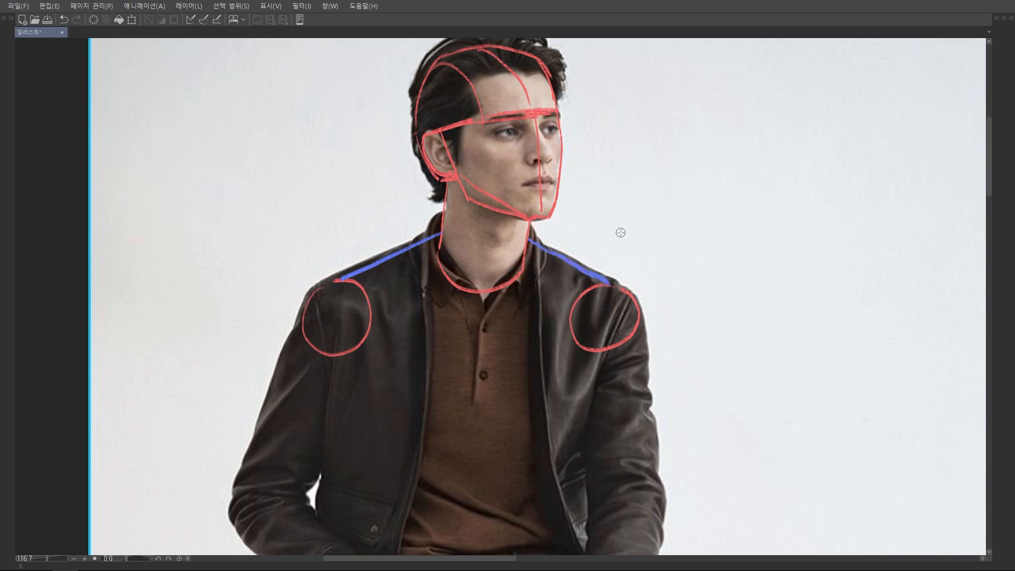
drag(434, 218, 414, 286)
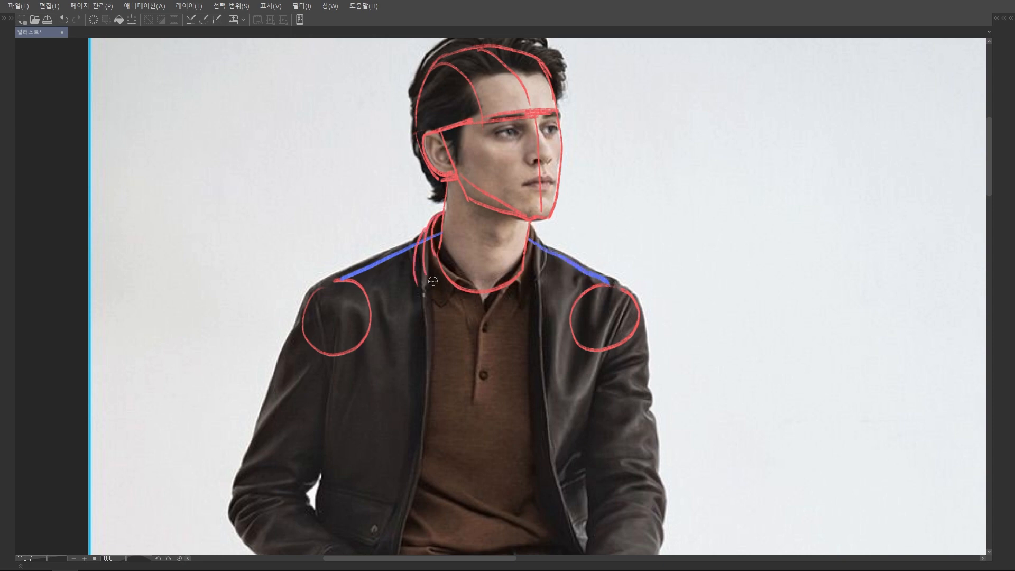
key(ctrl+z)
key(ctrl+z)
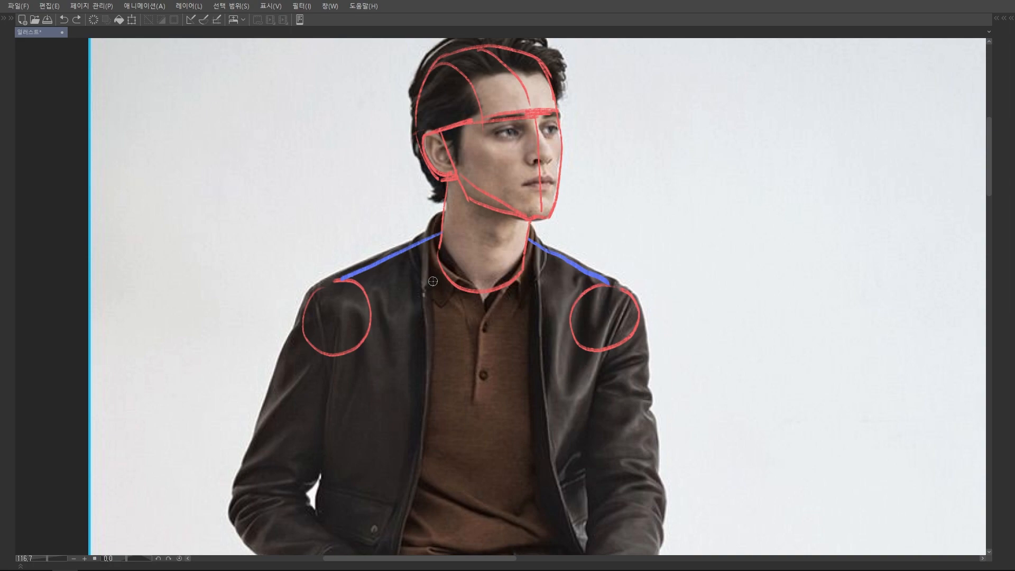
Draw red elbow and wrist circles on the arm resting on the knee and connect them with forearm outlines.
scroll(588, 146, down, 3)
mouse_move(614, 328)
mouse_down()
mouse_move(612, 273)
mouse_move(609, 340)
mouse_move(588, 299)
mouse_move(584, 315)
mouse_up()
scroll(612, 274, up, 3)
scroll(584, 314, down, 2)
mouse_move(567, 359)
mouse_down()
mouse_move(578, 376)
mouse_move(597, 359)
mouse_up()
drag(634, 267, 603, 376)
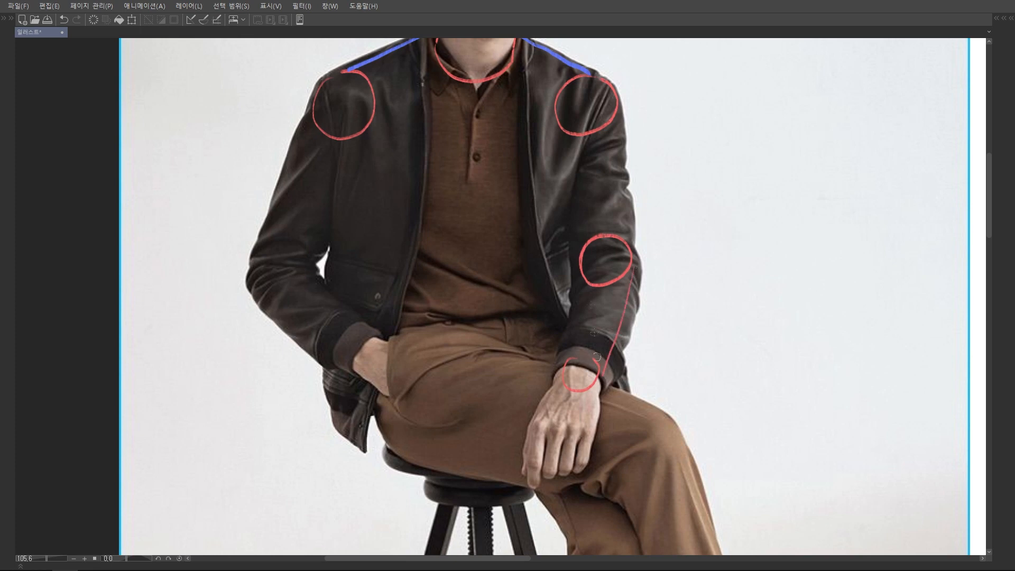
drag(578, 282, 567, 359)
Outline the resting arm's upper arm in red between the shoulder and elbow circles, redoing the inner line.
drag(573, 249, 550, 338)
drag(540, 237, 558, 339)
key(ctrl+z)
drag(536, 231, 554, 347)
drag(595, 206, 605, 335)
Construct the arm with the hand in the pocket using red elbow and wrist circles and connecting arm outlines.
drag(246, 338, 279, 356)
drag(342, 425, 338, 422)
drag(281, 355, 343, 425)
drag(237, 378, 322, 456)
drag(289, 206, 232, 353)
drag(341, 229, 271, 365)
scroll(356, 274, down, 3)
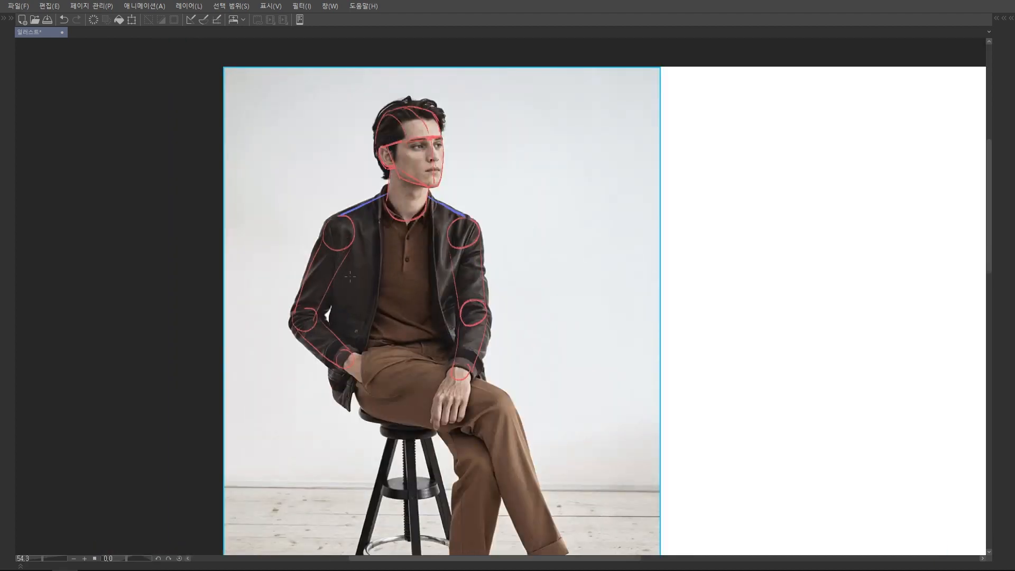
Outline both hands in blue, marking the knuckle line and fingers on the hand resting on the knee.
scroll(446, 234, up, 2)
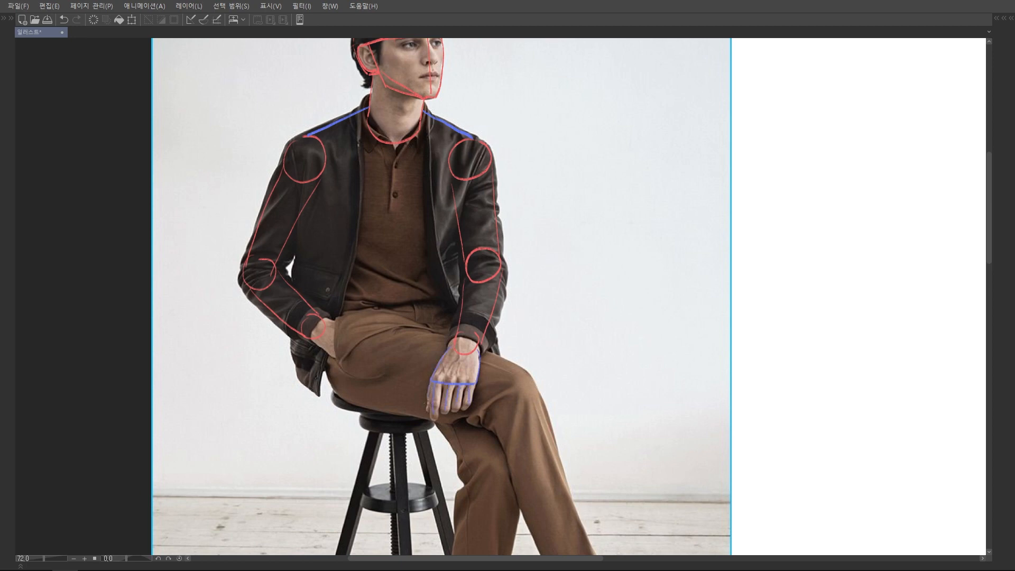
scroll(340, 326, down, 3)
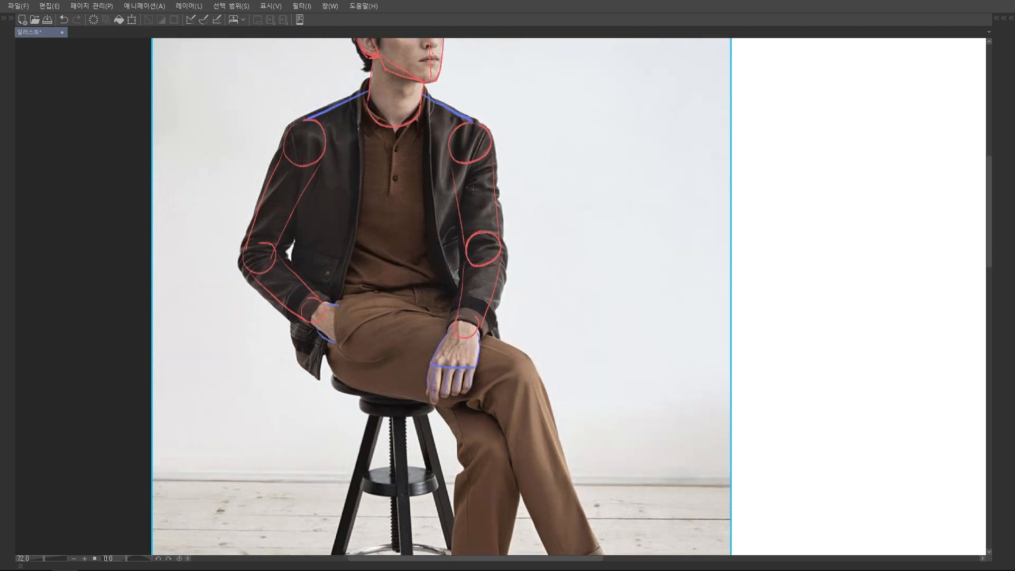
scroll(456, 256, down, 3)
drag(455, 257, 457, 271)
scroll(445, 282, up, 3)
Draw two red waistline strokes across the trouser top and add short curves for the pelvis front.
mouse_move(343, 300)
mouse_down()
mouse_move(463, 290)
mouse_move(418, 310)
mouse_up()
key(ctrl+z)
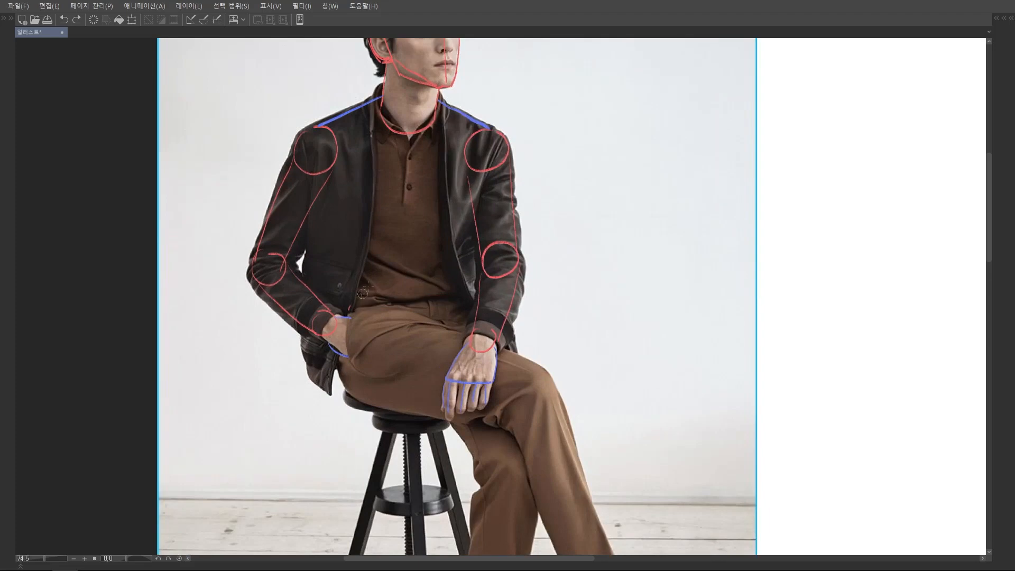
mouse_move(351, 292)
mouse_down()
mouse_move(458, 288)
mouse_move(468, 299)
mouse_move(420, 318)
mouse_up()
drag(437, 302, 439, 320)
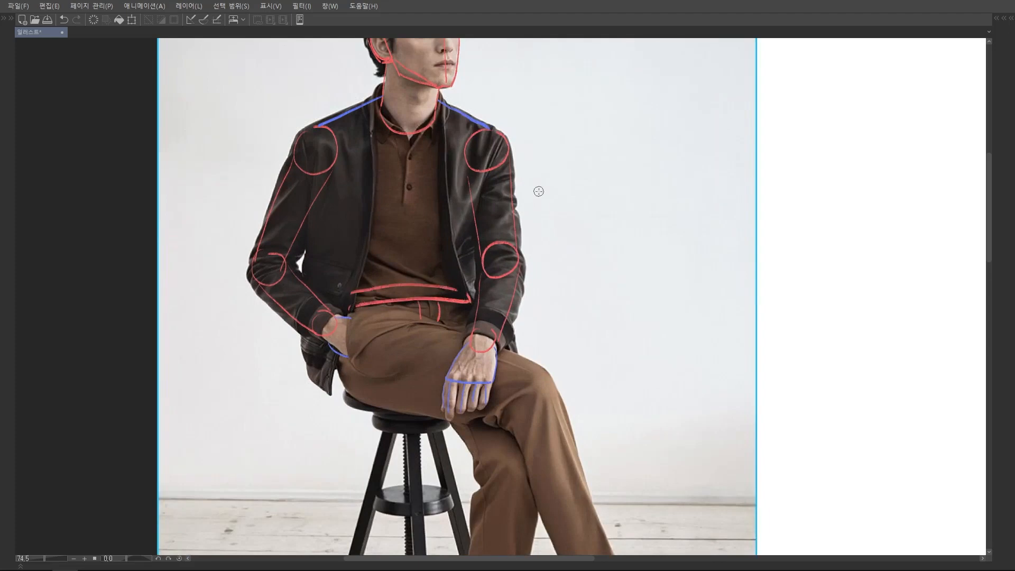
Construct the crossed leg's thigh in red with a large hip circle, a knee circle and connecting outlines.
mouse_move(368, 307)
mouse_down()
mouse_move(411, 367)
mouse_move(385, 299)
mouse_up()
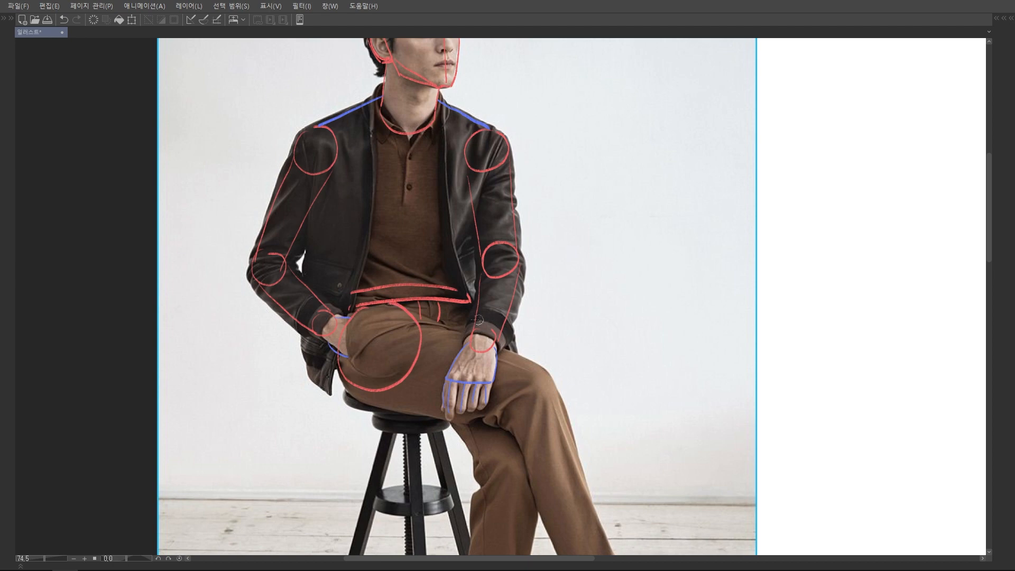
drag(476, 331, 506, 245)
mouse_move(566, 276)
mouse_down()
mouse_move(568, 334)
mouse_move(563, 276)
mouse_up()
drag(432, 232, 502, 247)
drag(385, 306, 481, 327)
key(ctrl+z)
mouse_move(392, 305)
mouse_down()
mouse_move(551, 332)
mouse_move(543, 338)
mouse_up()
key(ctrl+z)
Mark the crossed leg's ankle with a red circle and draw both shin outlines from the knee to it.
mouse_move(658, 432)
mouse_down()
mouse_move(515, 362)
mouse_move(497, 318)
mouse_up()
drag(482, 404, 484, 402)
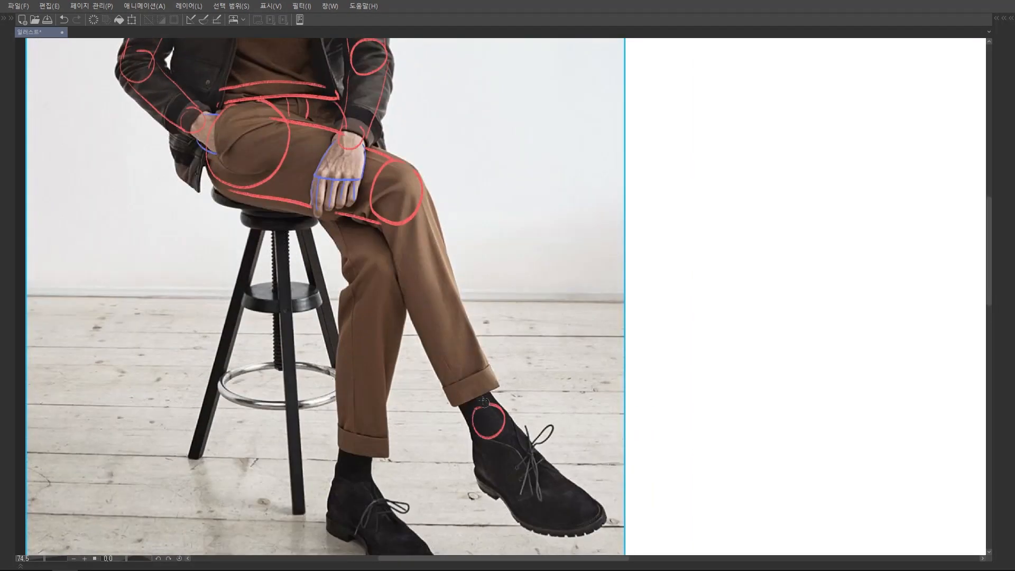
drag(422, 201, 497, 407)
drag(381, 228, 472, 422)
Construct the supporting leg in red with a knee circle, two shin outlines and an ankle circle.
mouse_move(386, 260)
mouse_down()
mouse_move(365, 323)
mouse_move(351, 272)
mouse_move(340, 284)
mouse_move(349, 317)
mouse_move(391, 193)
mouse_up()
drag(405, 280, 376, 450)
drag(357, 281, 341, 456)
mouse_move(350, 369)
mouse_down()
mouse_move(347, 295)
mouse_move(343, 387)
mouse_move(369, 372)
mouse_up()
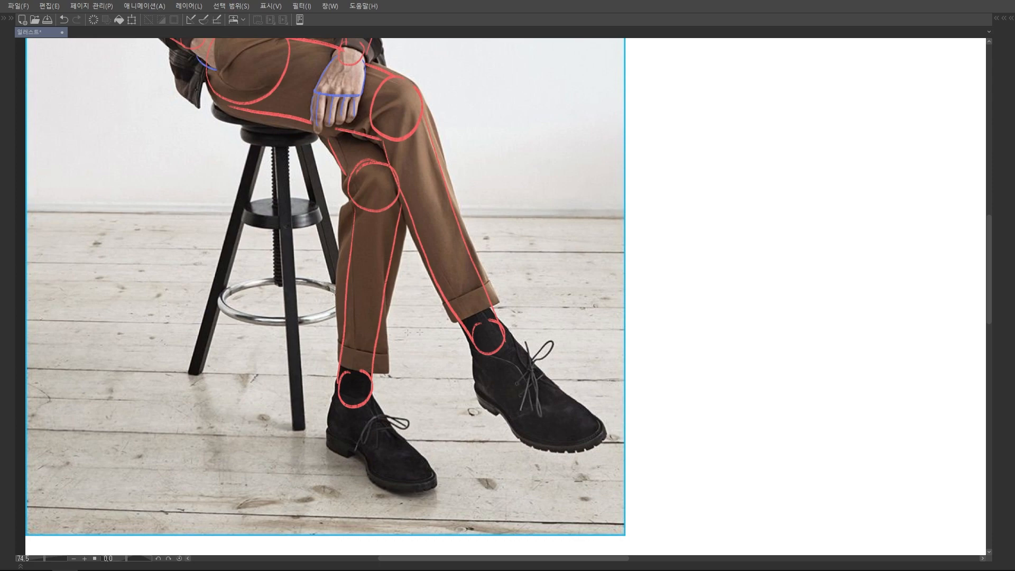
Outline the shoe of the supporting foot in red, including its heel, sole and toe.
drag(427, 309, 438, 272)
mouse_move(352, 344)
mouse_down()
mouse_move(340, 395)
mouse_move(408, 448)
mouse_up()
drag(384, 358, 441, 441)
drag(339, 393, 387, 442)
drag(387, 443, 448, 443)
drag(459, 401, 446, 415)
Outline the crossed leg's shoe in red, from the ankle along the instep and the sole to the toe.
drag(470, 332, 480, 377)
mouse_move(483, 376)
mouse_down()
mouse_move(514, 408)
mouse_move(600, 420)
mouse_up()
mouse_move(512, 318)
mouse_down()
mouse_move(604, 398)
mouse_move(597, 422)
mouse_up()
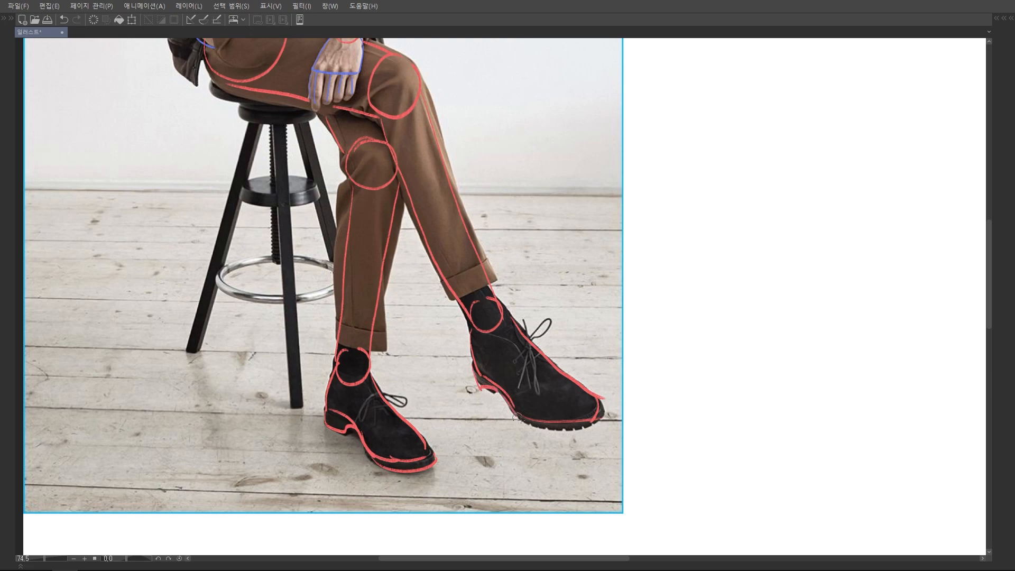
mouse_move(472, 365)
mouse_down()
mouse_move(543, 427)
mouse_move(606, 417)
mouse_up()
scroll(618, 385, down, 2)
drag(612, 279, 581, 374)
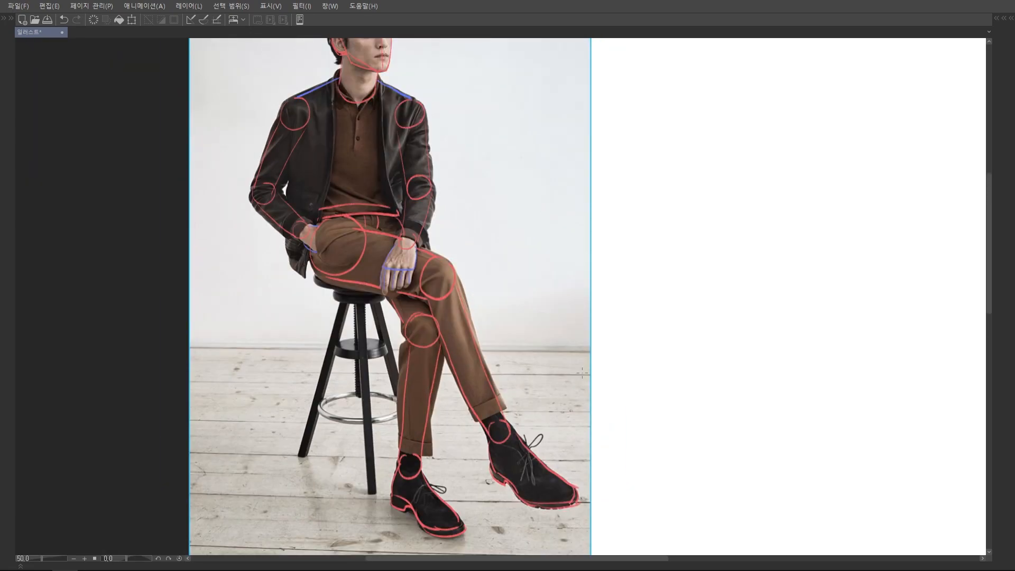
Draw blue cross-contour curves along the crossed thigh and above the supporting leg's knee to show their volume.
drag(438, 156, 453, 208)
scroll(392, 285, up, 2)
mouse_move(401, 285)
mouse_down()
mouse_move(343, 344)
mouse_move(371, 301)
mouse_move(358, 351)
mouse_move(384, 358)
mouse_up()
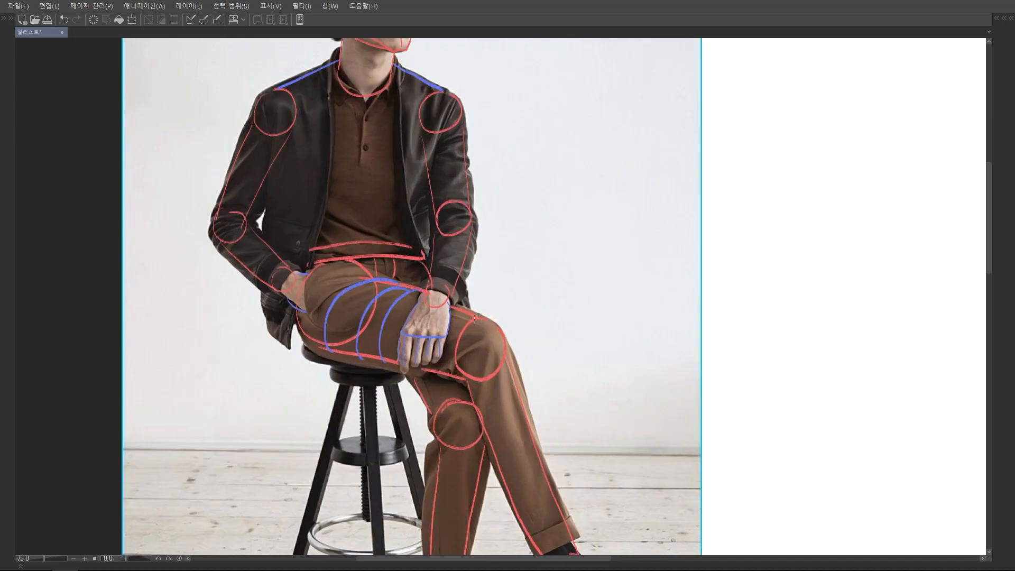
drag(476, 293, 471, 232)
mouse_move(425, 361)
mouse_down()
mouse_move(459, 335)
mouse_move(444, 321)
mouse_up()
drag(415, 325, 419, 319)
Add blue cross-contour curves along both forearms between the elbow and wrist circles.
mouse_move(458, 159)
mouse_down()
mouse_move(452, 287)
mouse_move(444, 283)
mouse_move(452, 319)
mouse_up()
key(ctrl+z)
mouse_move(422, 342)
mouse_down()
mouse_move(444, 343)
mouse_move(437, 357)
mouse_up()
drag(290, 355, 275, 368)
drag(271, 341, 255, 363)
mouse_move(261, 327)
mouse_down()
mouse_move(243, 345)
mouse_move(232, 329)
mouse_up()
scroll(509, 291, down, 2)
Add blue contour curves to the resting arm's upper arm and draw a red torso side line down to the waist.
scroll(509, 292, up, 3)
drag(421, 329, 461, 318)
mouse_move(418, 317)
mouse_down()
mouse_move(455, 291)
mouse_move(457, 270)
mouse_up()
key(ctrl+z)
scroll(478, 247, down, 3)
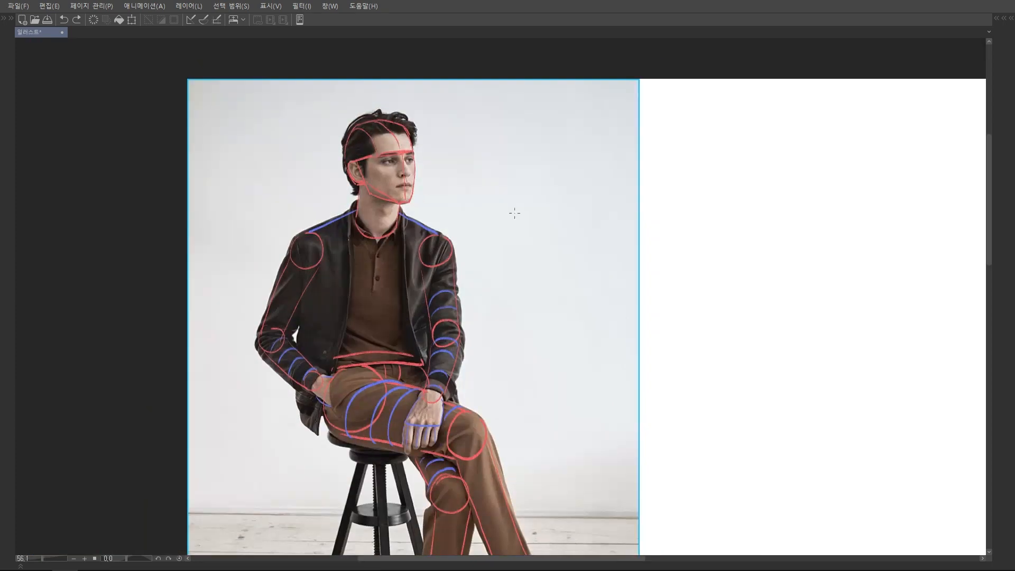
drag(305, 270, 318, 363)
Move the mannequin sketch off the photo onto the blank canvas and show the photo and sketch in side-by-side views.
scroll(421, 233, down, 2)
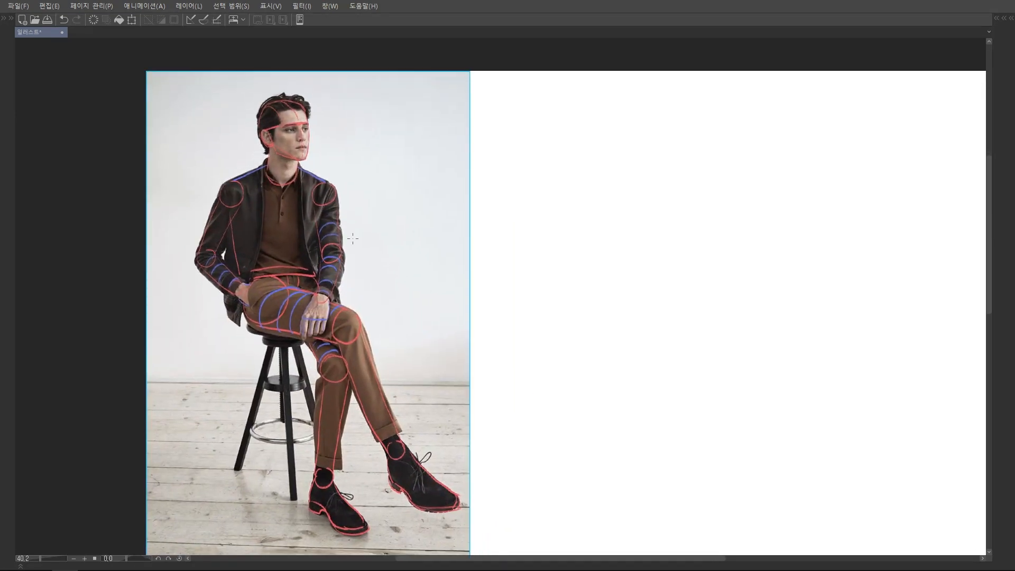
key(ctrl+t)
drag(361, 309, 637, 310)
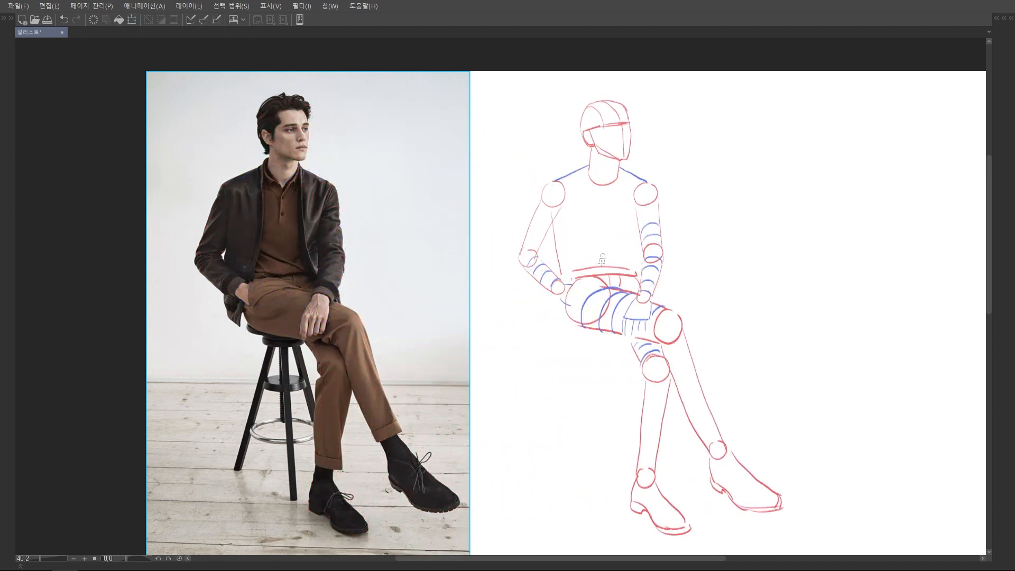
drag(602, 259, 481, 257)
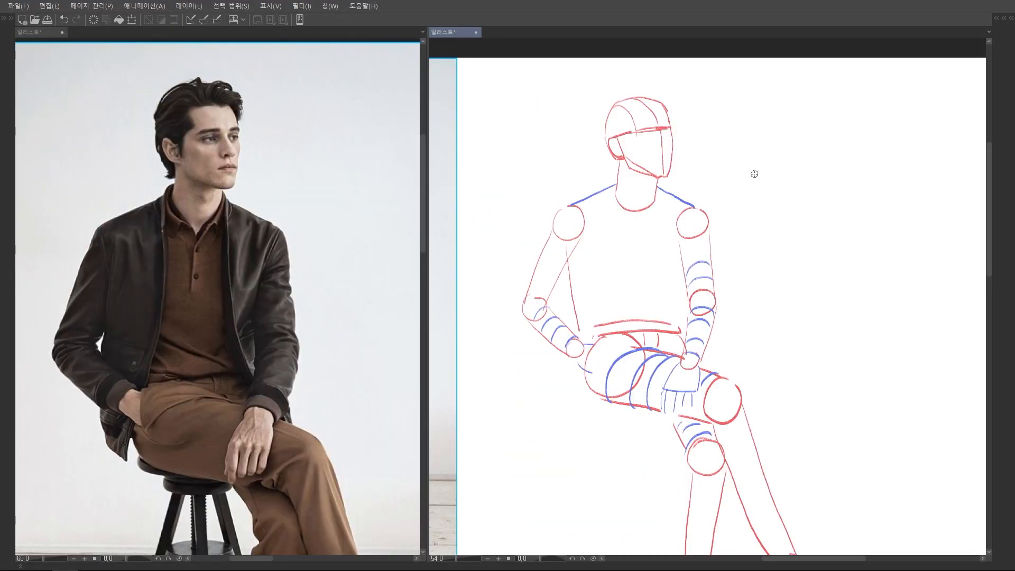
Lower the mannequin sketch's layer opacity to make it a faint guide, undoing the test stroke.
key(Tab)
click(974, 154)
click(935, 178)
click(807, 134)
key(Tab)
mouse_move(539, 213)
mouse_down()
mouse_move(517, 271)
mouse_move(661, 210)
mouse_up()
key(ctrl+z)
key(Tab)
click(813, 130)
key(Tab)
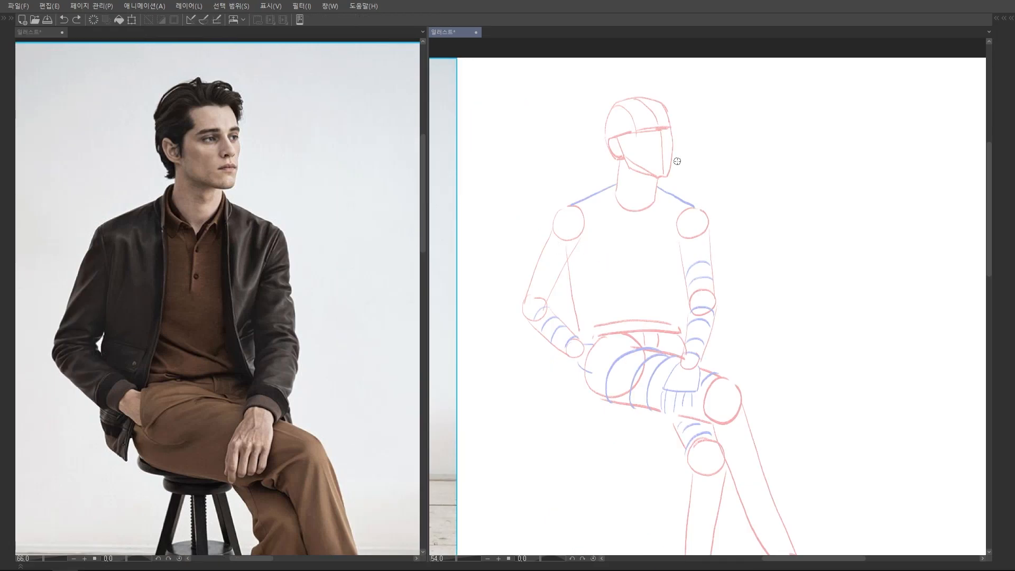
Draw the polo shirt's neckline in black around the neck base, meeting in a V at the front.
scroll(613, 144, up, 3)
click(629, 319)
mouse_move(628, 252)
mouse_down()
mouse_move(624, 284)
mouse_move(650, 317)
mouse_move(676, 289)
mouse_up()
drag(689, 244, 676, 291)
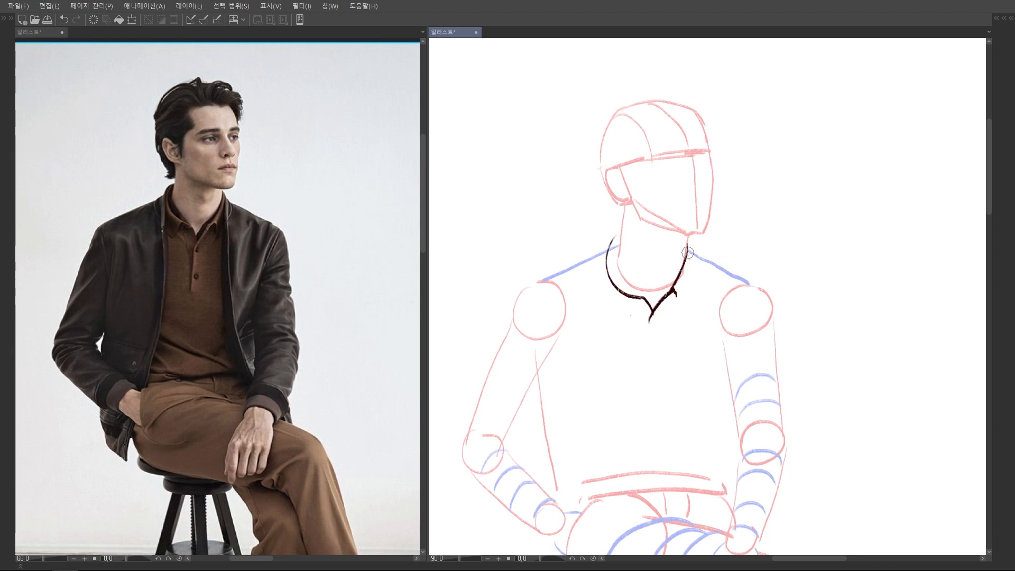
Draw the polo collar's two pointed flaps in black and a straight jacket front line descending on the far side of the neck.
scroll(316, 266, up, 5)
scroll(316, 266, down, 5)
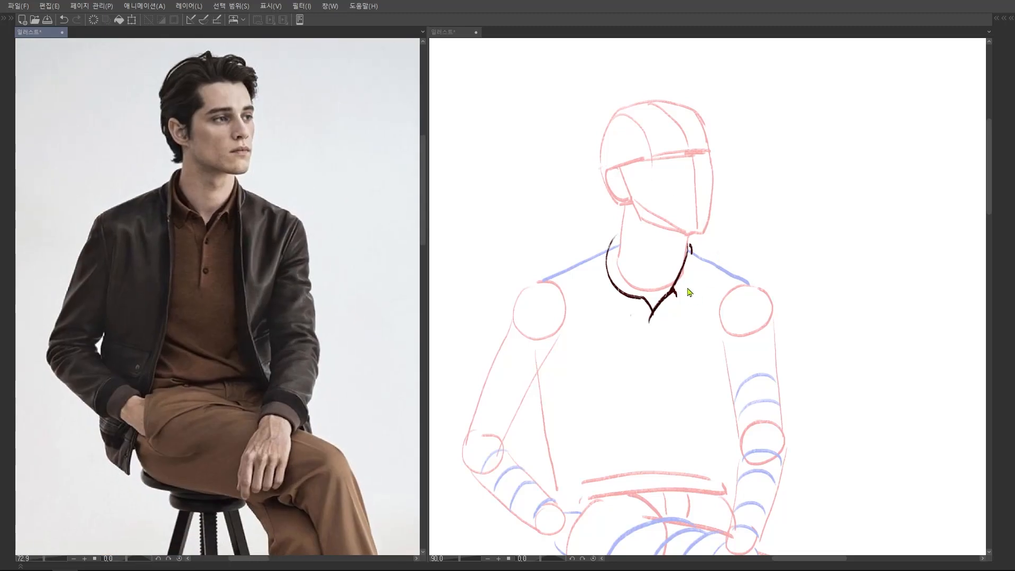
drag(678, 296, 680, 310)
drag(690, 246, 694, 340)
drag(687, 273, 679, 312)
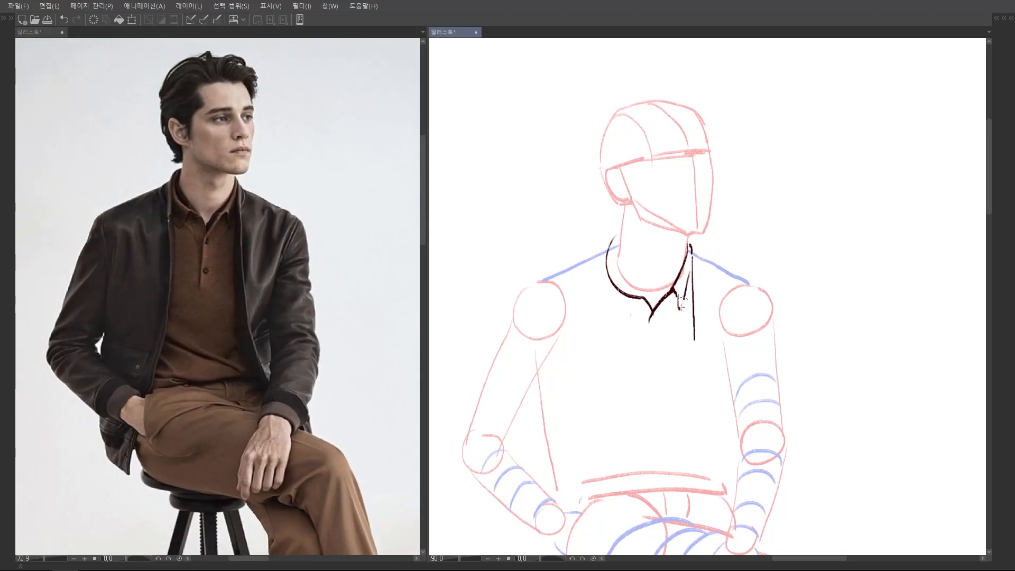
mouse_move(603, 272)
mouse_down()
mouse_move(617, 319)
mouse_move(643, 294)
mouse_up()
Add a second line inside the polo neckline to show the collar's fold and thickness, redoing strokes that miss.
scroll(279, 235, up, 6)
scroll(279, 235, down, 1)
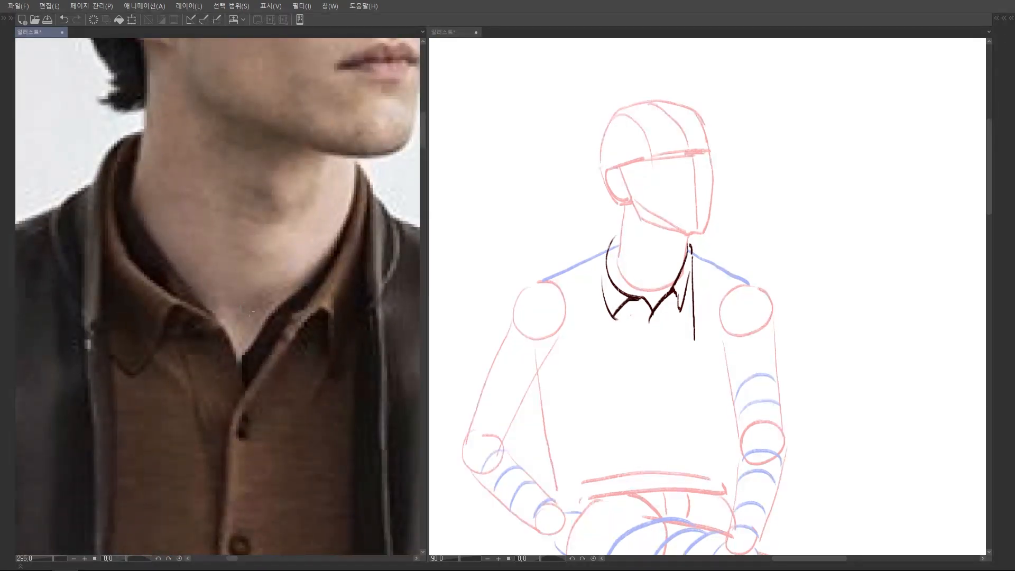
scroll(303, 306, down, 3)
scroll(303, 305, up, 3)
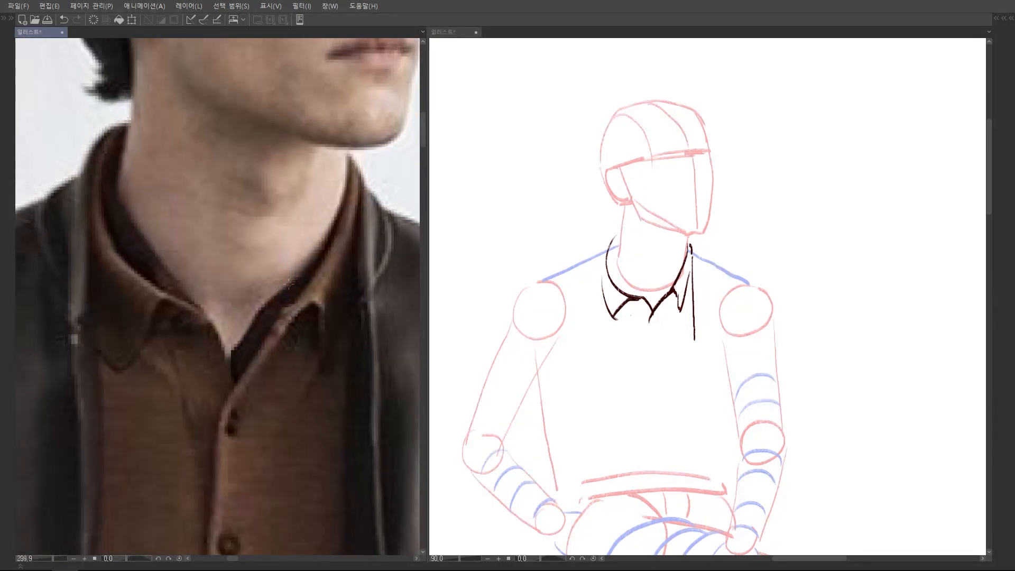
scroll(302, 306, down, 1)
scroll(199, 255, down, 3)
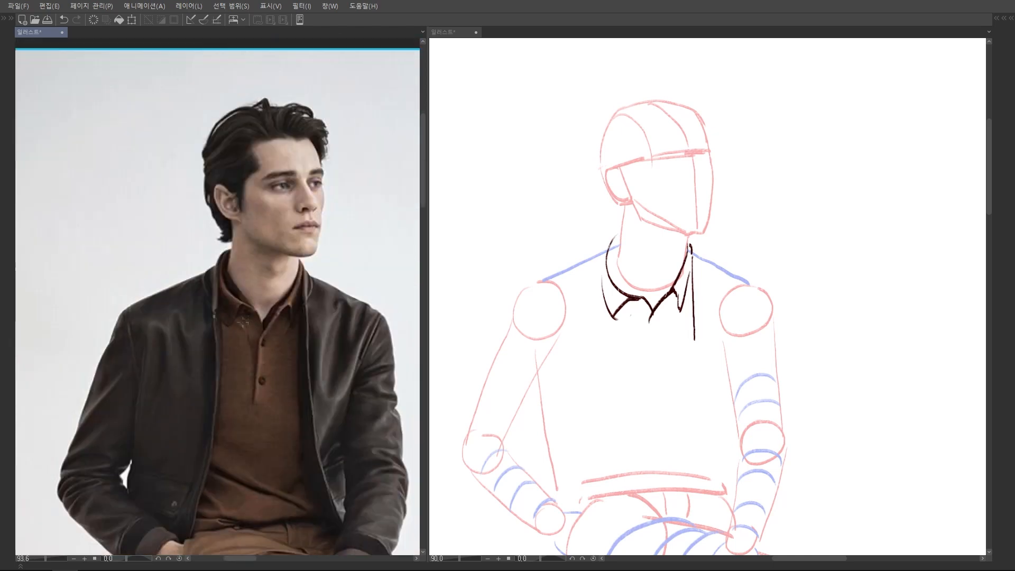
scroll(651, 264, up, 1)
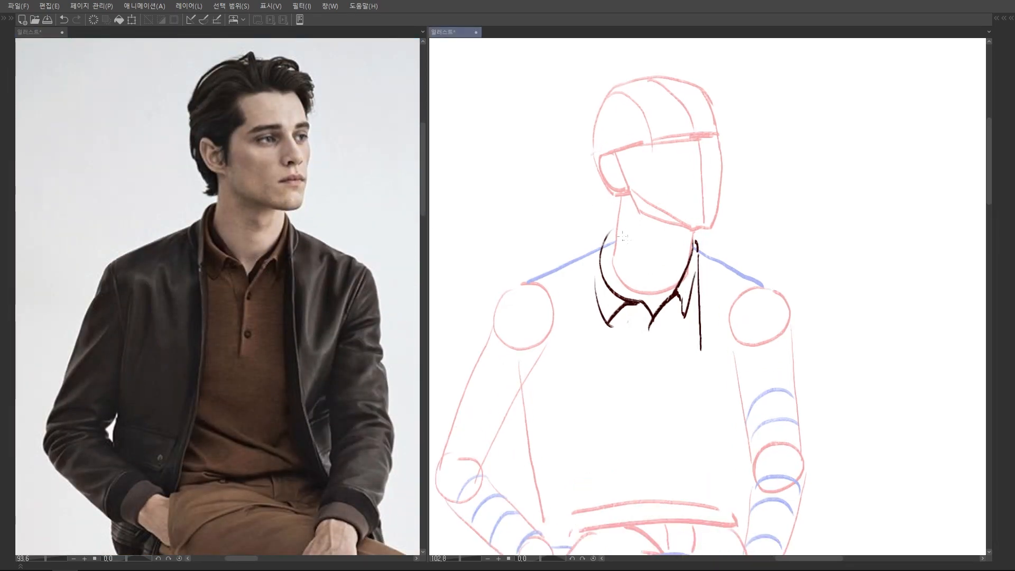
mouse_move(614, 238)
mouse_down()
mouse_move(645, 299)
mouse_move(603, 268)
mouse_move(639, 302)
mouse_up()
key(ctrl+z)
drag(604, 261, 640, 303)
drag(613, 228, 604, 264)
drag(690, 260, 652, 311)
key(ctrl+z)
scroll(692, 204, down, 3)
drag(625, 256, 636, 288)
drag(637, 223, 627, 278)
drag(663, 239, 664, 233)
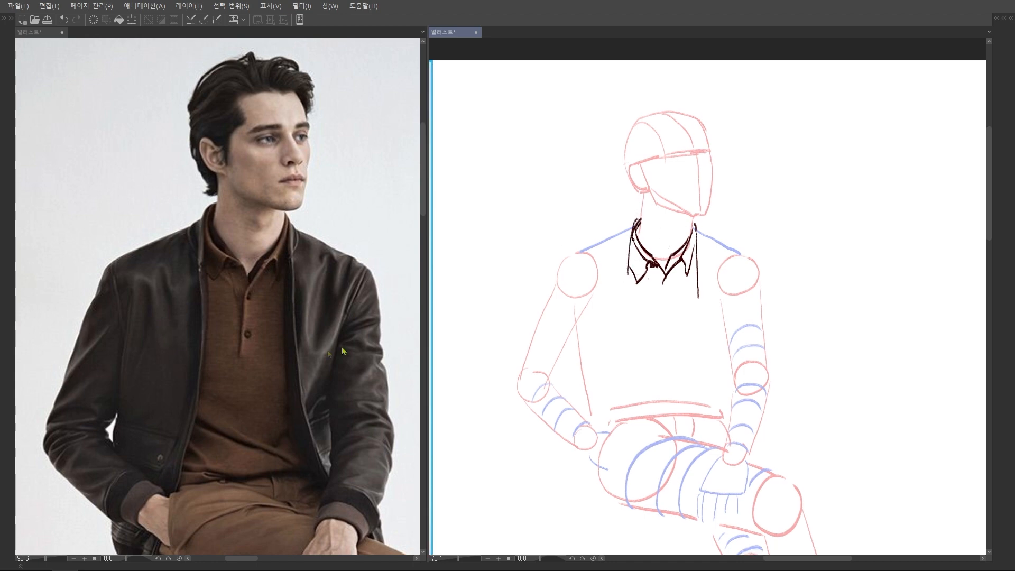
Draw the jacket's near front edge from the collar down to the waist and its near shoulder line with a small collar curve.
scroll(343, 351, down, 3)
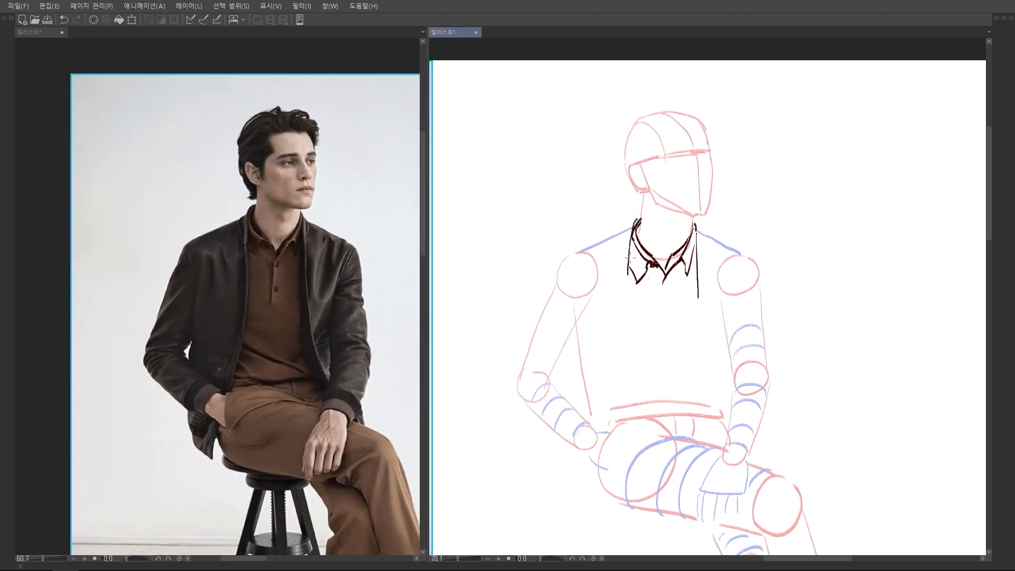
scroll(628, 258, up, 1)
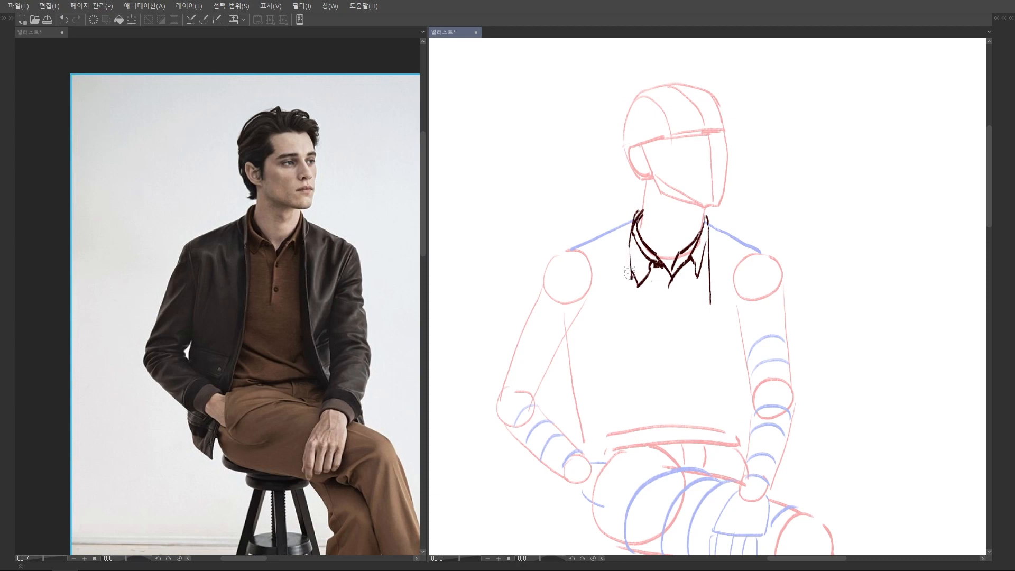
drag(632, 279, 600, 449)
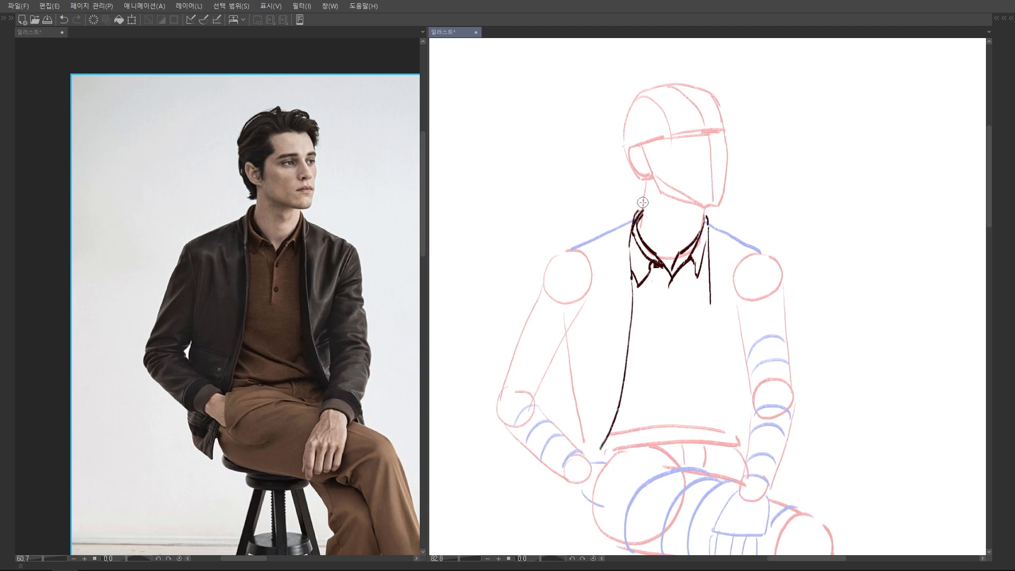
drag(653, 273, 661, 266)
mouse_move(564, 244)
mouse_down()
mouse_move(629, 216)
mouse_move(627, 254)
mouse_move(633, 242)
mouse_move(644, 249)
mouse_up()
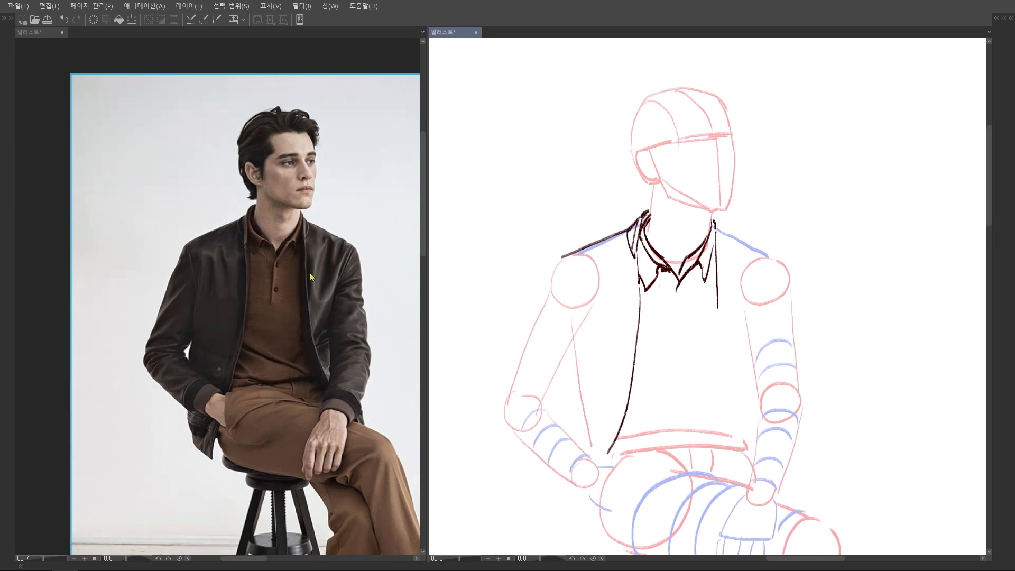
Sketch a blue diagram of the jacket front's folded edge beside the man on the photo, marking its faces with ovals.
drag(310, 272, 315, 283)
ctrl+drag(262, 261, 342, 279)
key(ctrl+z)
scroll(368, 208, down, 4)
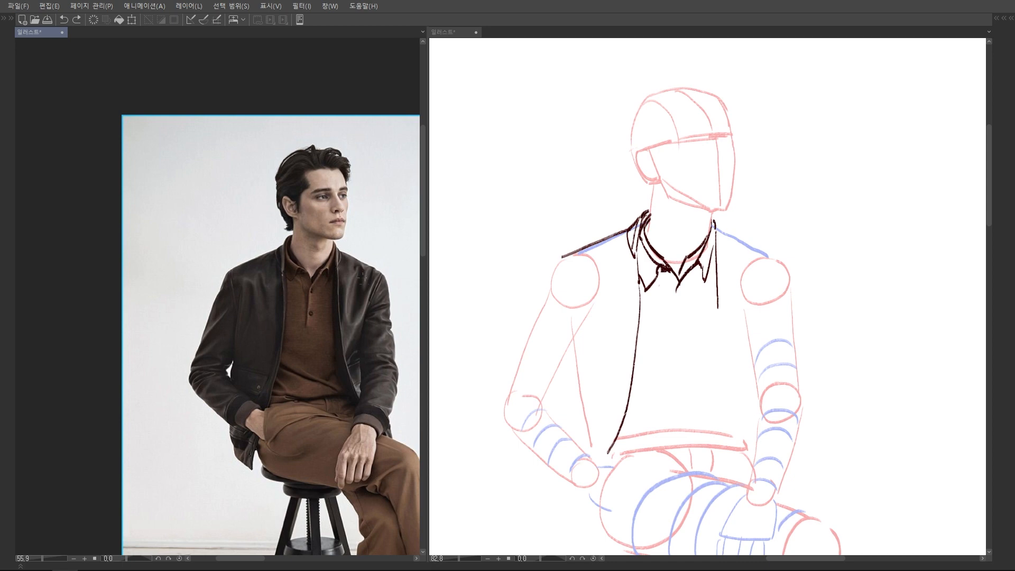
scroll(205, 234, up, 5)
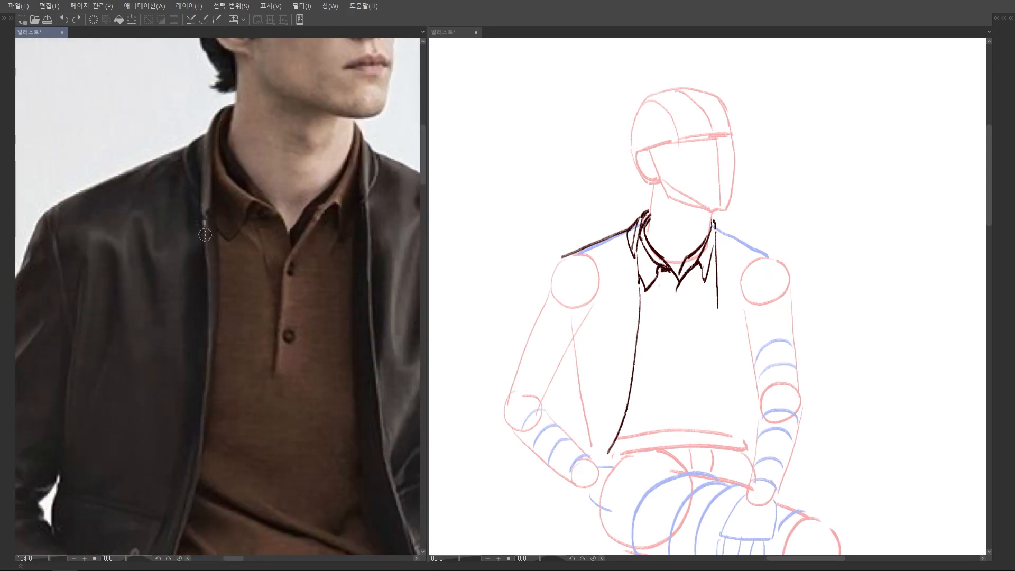
scroll(209, 295, down, 3)
mouse_move(279, 274)
mouse_down()
mouse_move(291, 266)
mouse_move(364, 325)
mouse_move(366, 341)
mouse_up()
drag(340, 249, 350, 332)
scroll(336, 265, up, 1)
mouse_move(292, 279)
mouse_down()
mouse_move(341, 272)
mouse_move(299, 323)
mouse_up()
scroll(339, 274, down, 2)
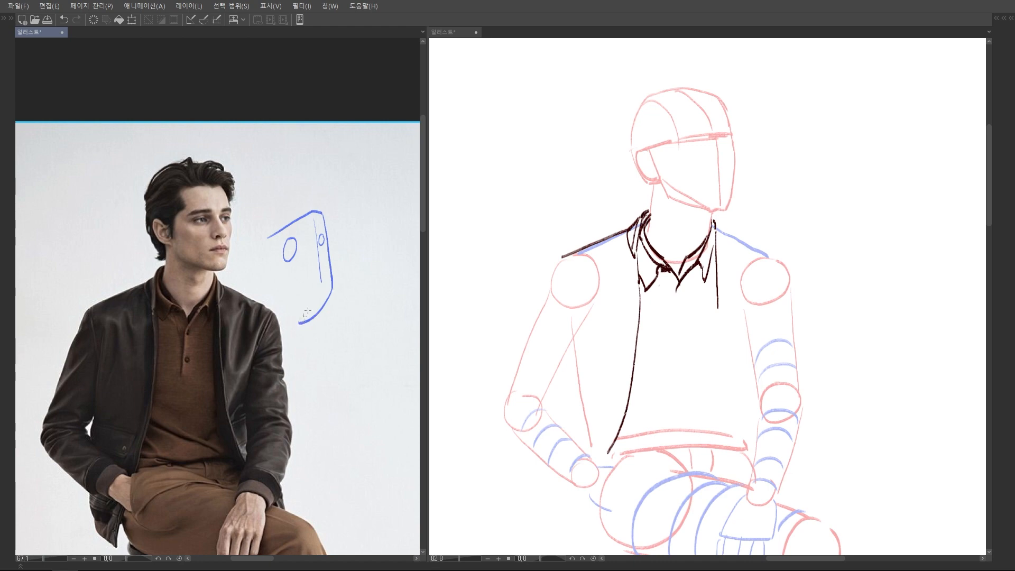
drag(295, 316, 297, 347)
drag(330, 297, 299, 348)
scroll(357, 284, down, 1)
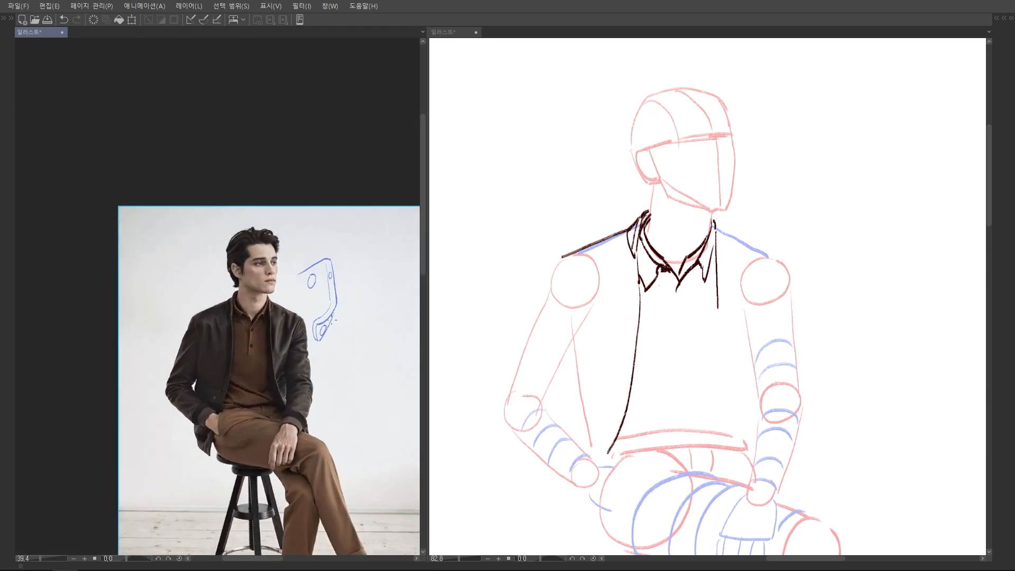
Mark the faces and front edges of the open jacket in blue on the photo, and undo those marks.
scroll(269, 333, up, 3)
scroll(269, 334, up, 2)
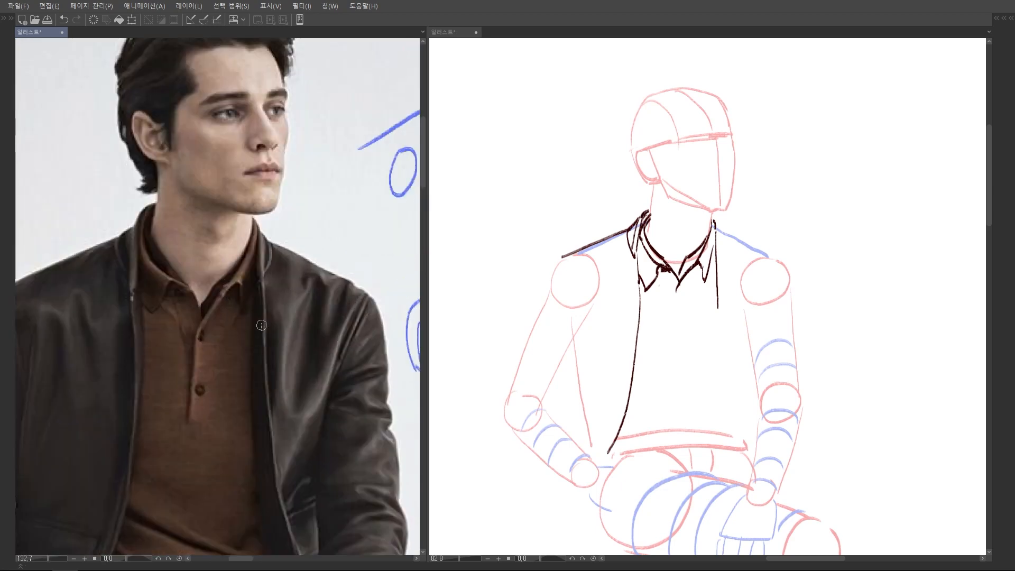
drag(252, 355, 259, 364)
drag(285, 289, 286, 315)
drag(262, 276, 274, 478)
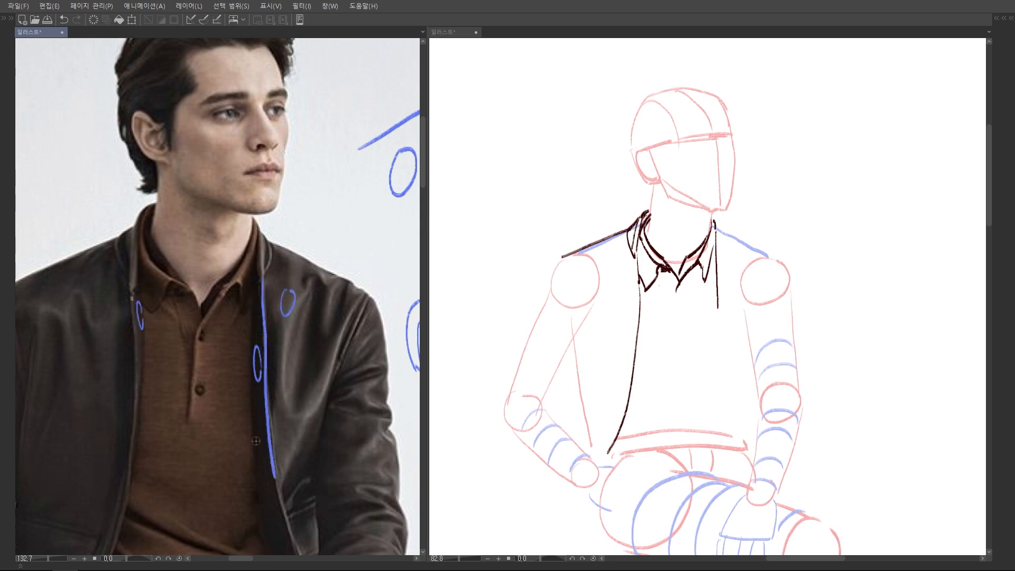
drag(132, 286, 130, 431)
scroll(195, 280, down, 3)
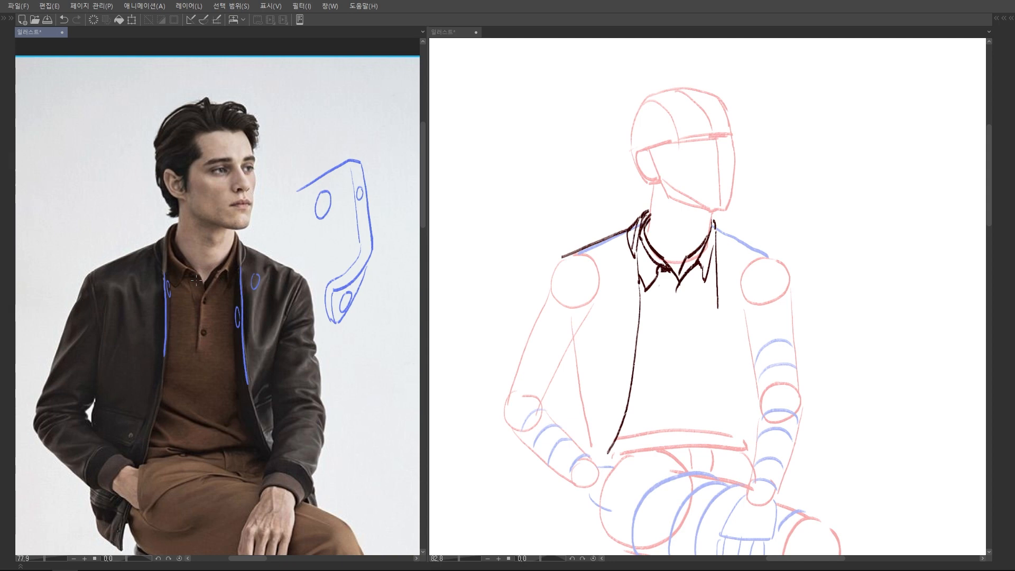
drag(196, 280, 217, 271)
scroll(222, 282, up, 2)
key(ctrl+z)
key(ctrl+z)
key(ctrl+z)
Draw the inner edge of the jacket's near collar as a narrow strip beside the polo collar.
scroll(666, 350, up, 3)
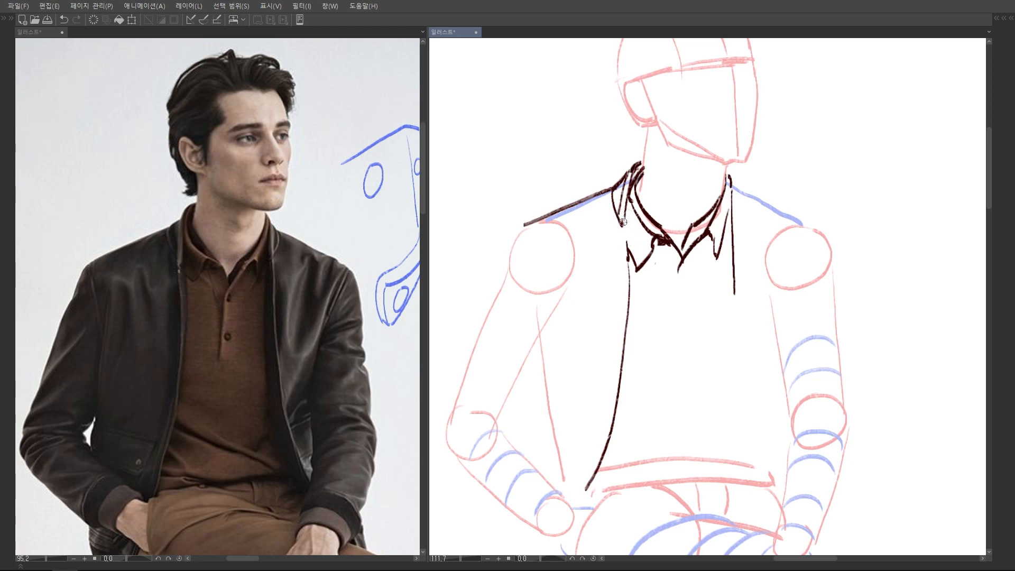
drag(620, 261, 622, 290)
scroll(618, 252, down, 1)
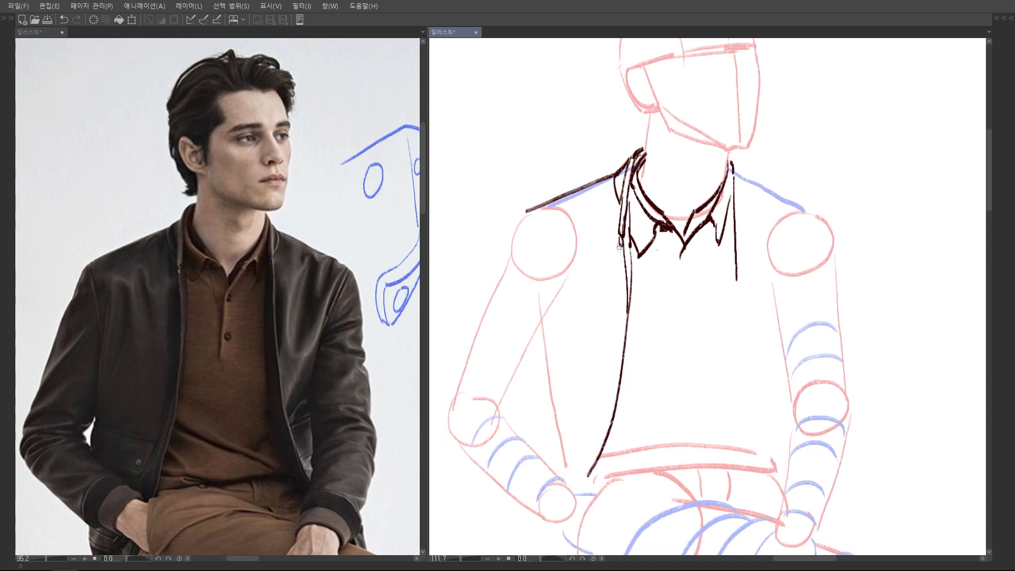
drag(624, 304, 625, 320)
mouse_move(632, 306)
mouse_down()
mouse_move(627, 270)
mouse_move(622, 296)
mouse_up()
Extend the near jacket front with a second line parallel to its edge, erasing stray parts of the strokes.
key(e)
key(p)
drag(621, 248, 608, 369)
mouse_move(620, 246)
mouse_down()
mouse_move(614, 220)
mouse_move(614, 278)
mouse_up()
key(p)
drag(614, 277, 611, 227)
drag(611, 227, 594, 352)
key(e)
drag(606, 278, 585, 384)
drag(600, 210, 596, 250)
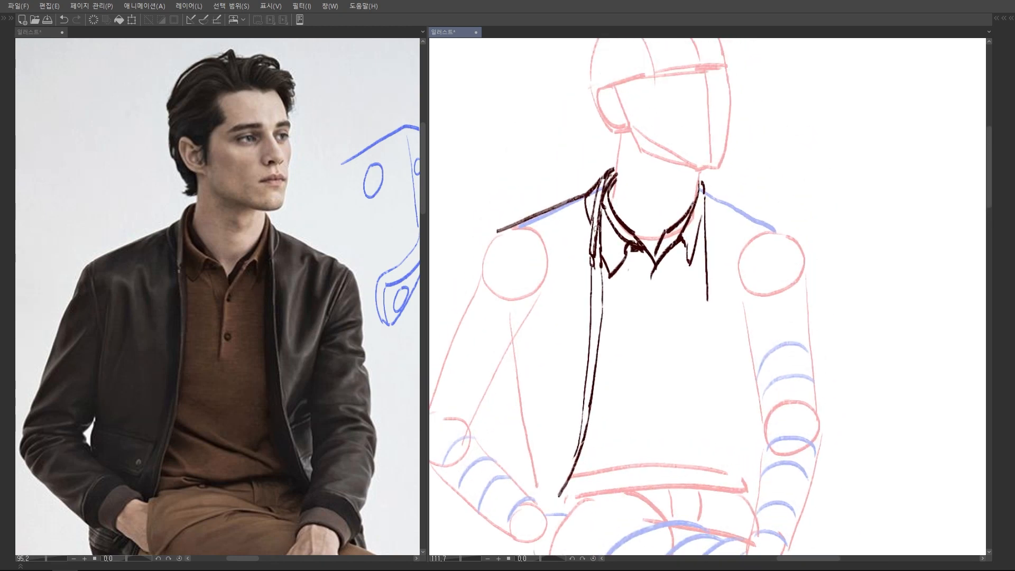
Draw the far side of the jacket's collar and its doubled front edge curving down to the waist, redoing misplaced strokes.
scroll(597, 228, down, 4)
scroll(699, 254, up, 1)
mouse_move(638, 208)
mouse_down()
mouse_move(636, 195)
mouse_move(642, 278)
mouse_move(640, 246)
mouse_up()
key(ctrl+z)
mouse_move(639, 228)
mouse_down()
mouse_move(611, 260)
mouse_move(675, 401)
mouse_up()
drag(646, 316, 670, 403)
drag(632, 196, 639, 348)
key(ctrl+z)
mouse_move(631, 266)
mouse_down()
mouse_move(636, 340)
mouse_move(672, 403)
mouse_up()
scroll(667, 317, down, 4)
drag(634, 339, 639, 332)
Erase the upper part of the near jacket front strip and redraw its two lines from the collar down.
drag(222, 327, 255, 267)
scroll(607, 339, up, 5)
mouse_move(578, 336)
mouse_down()
mouse_move(591, 305)
mouse_move(583, 346)
mouse_up()
scroll(591, 305, down, 2)
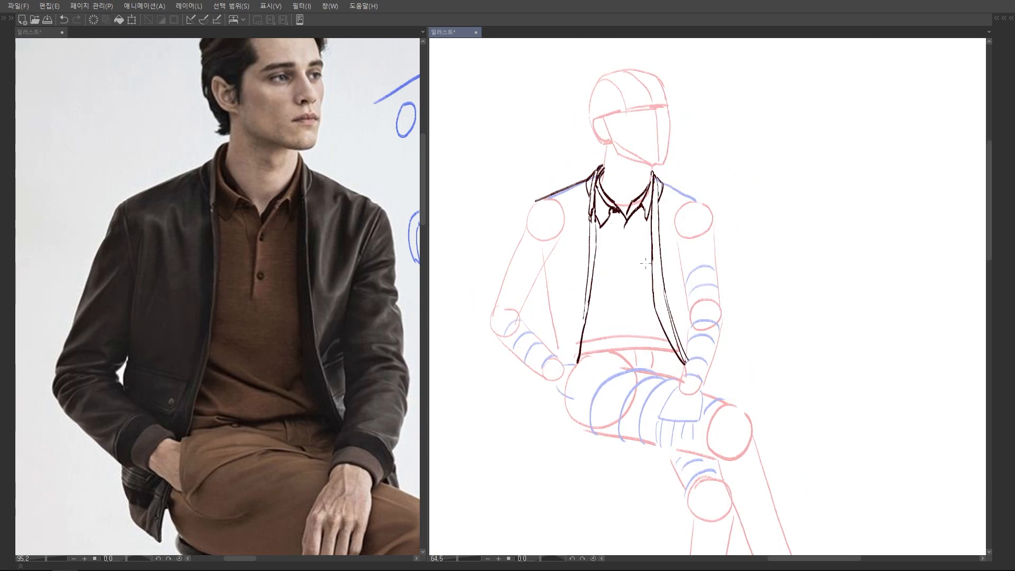
scroll(564, 169, up, 2)
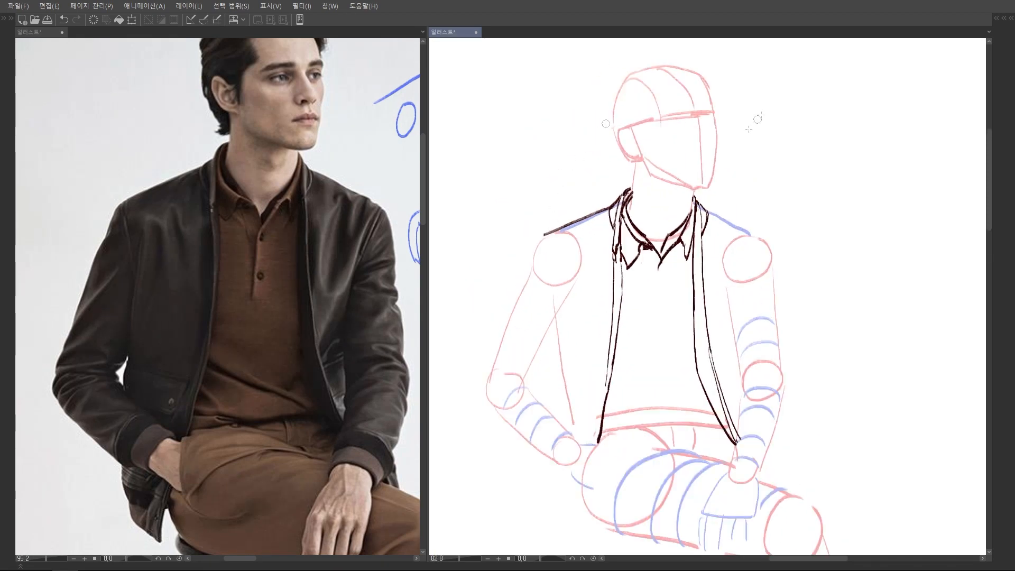
mouse_move(620, 279)
mouse_down()
mouse_move(607, 356)
mouse_move(617, 269)
mouse_up()
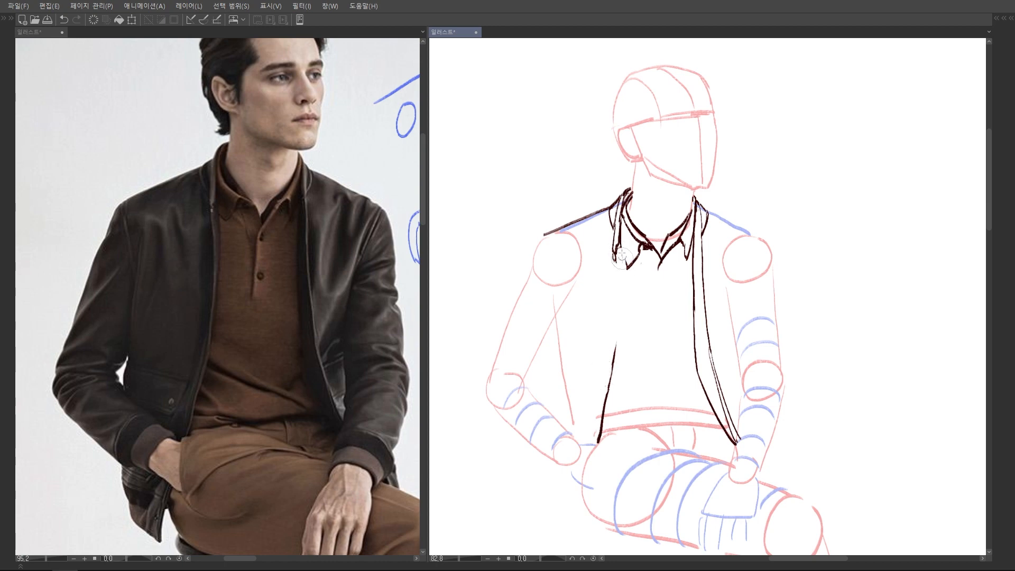
mouse_move(621, 239)
mouse_down()
mouse_move(625, 300)
mouse_move(605, 376)
mouse_up()
drag(617, 264, 601, 399)
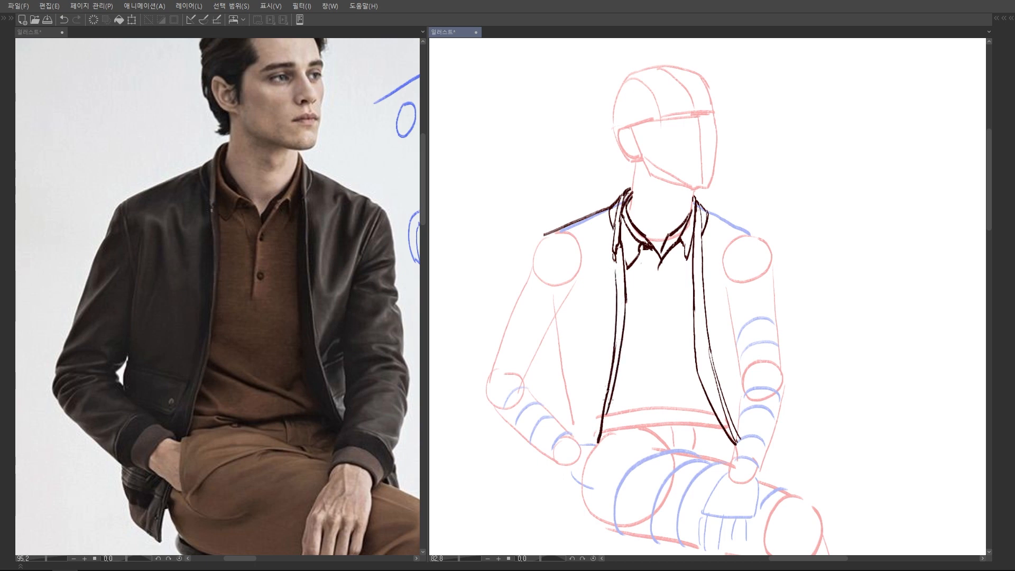
scroll(623, 288, down, 3)
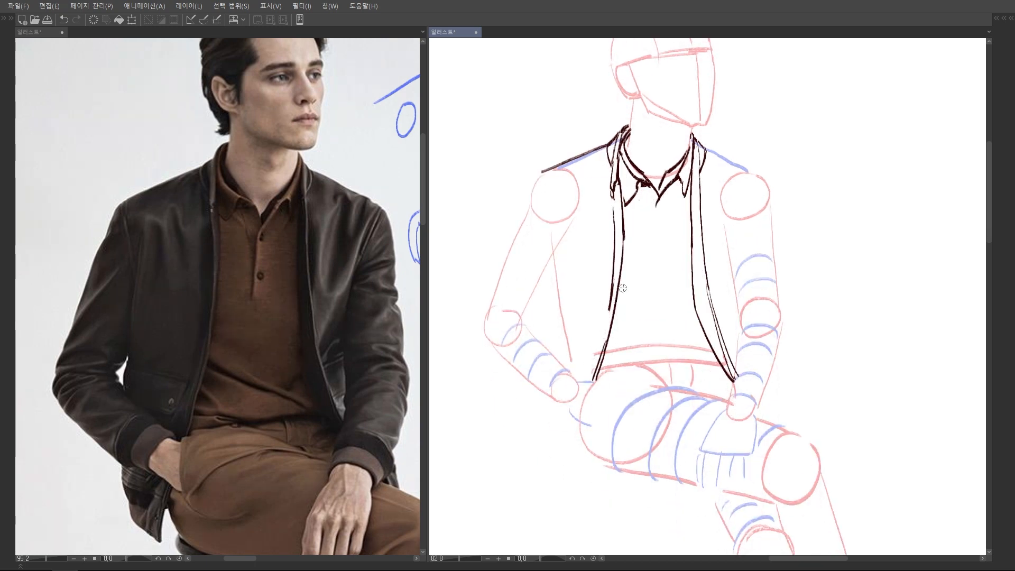
scroll(622, 289, up, 3)
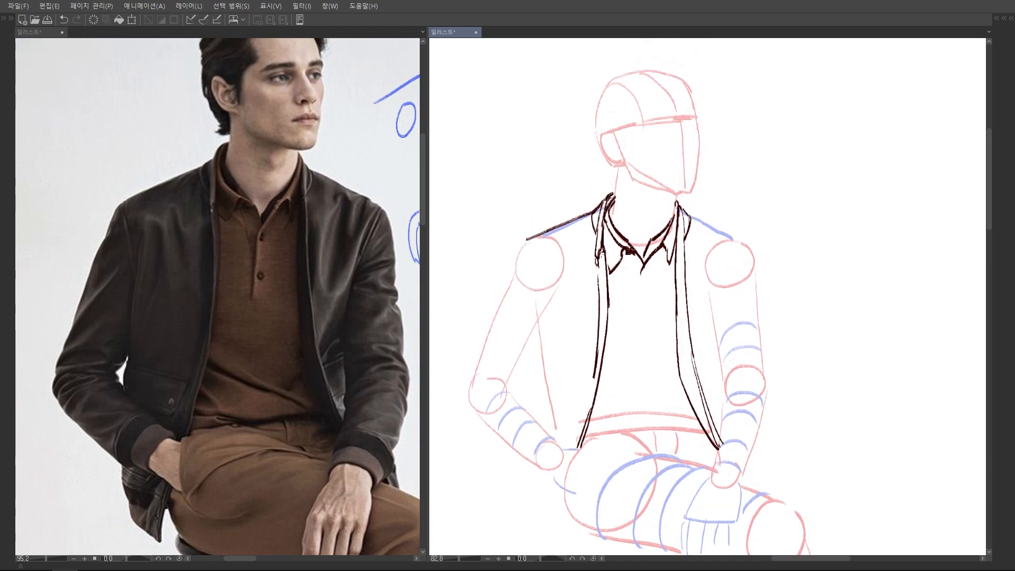
drag(602, 252, 597, 269)
Compare the jacket collar with the photo and redraw the outer curve of the near collar.
scroll(667, 264, up, 5)
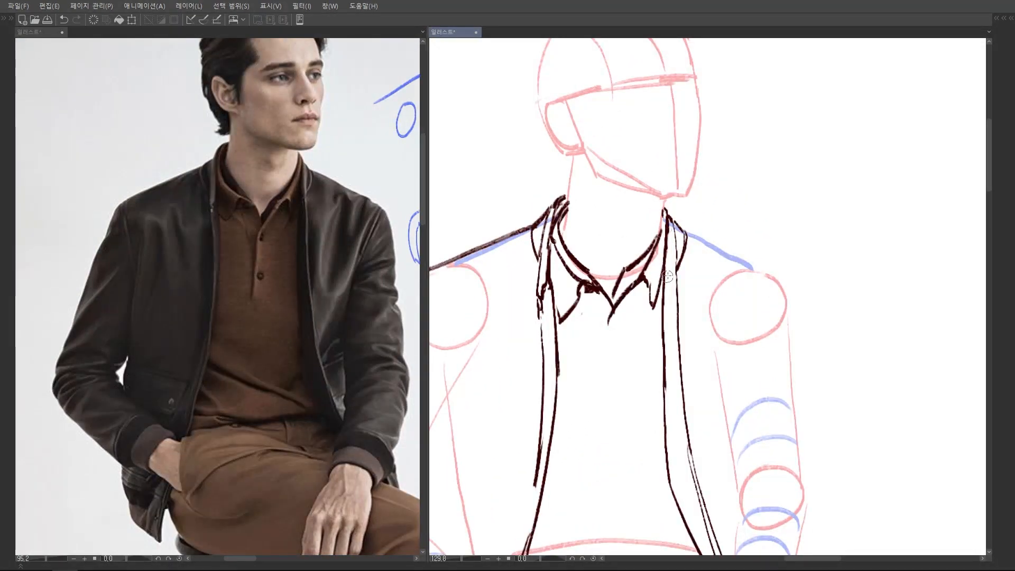
drag(319, 188, 308, 264)
mouse_move(304, 264)
mouse_down()
mouse_move(359, 264)
mouse_move(309, 263)
mouse_up()
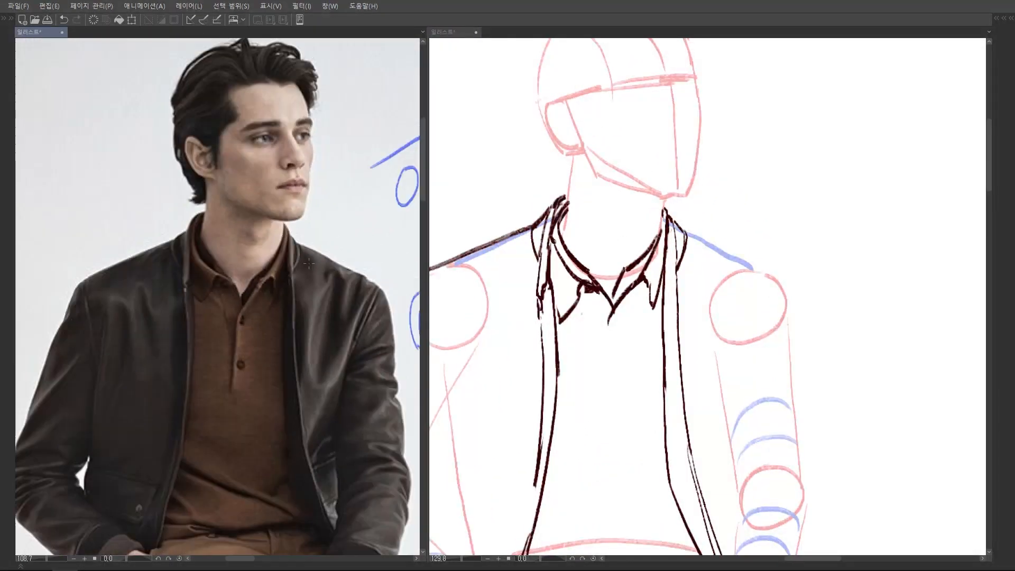
click(683, 263)
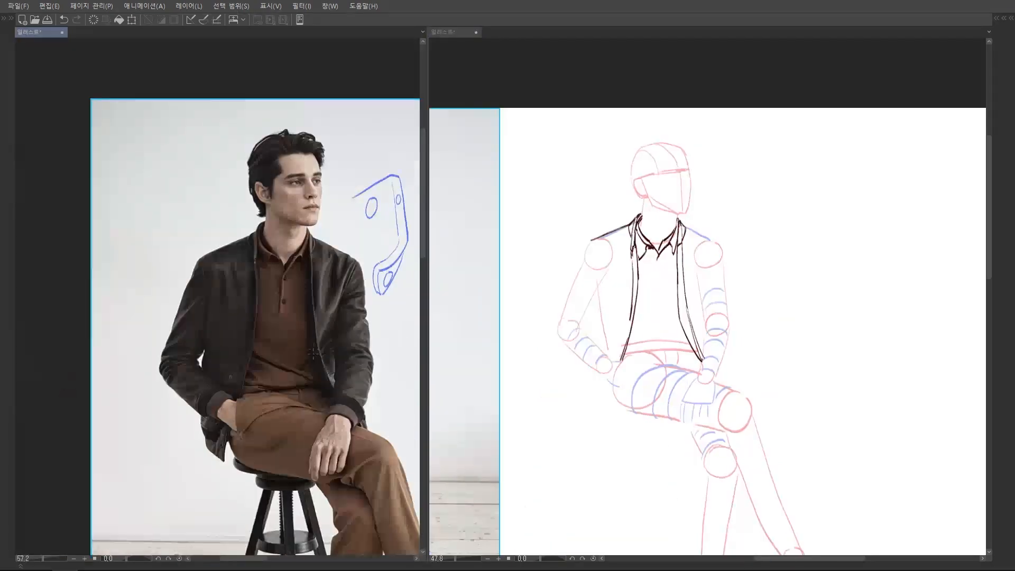
scroll(689, 227, up, 4)
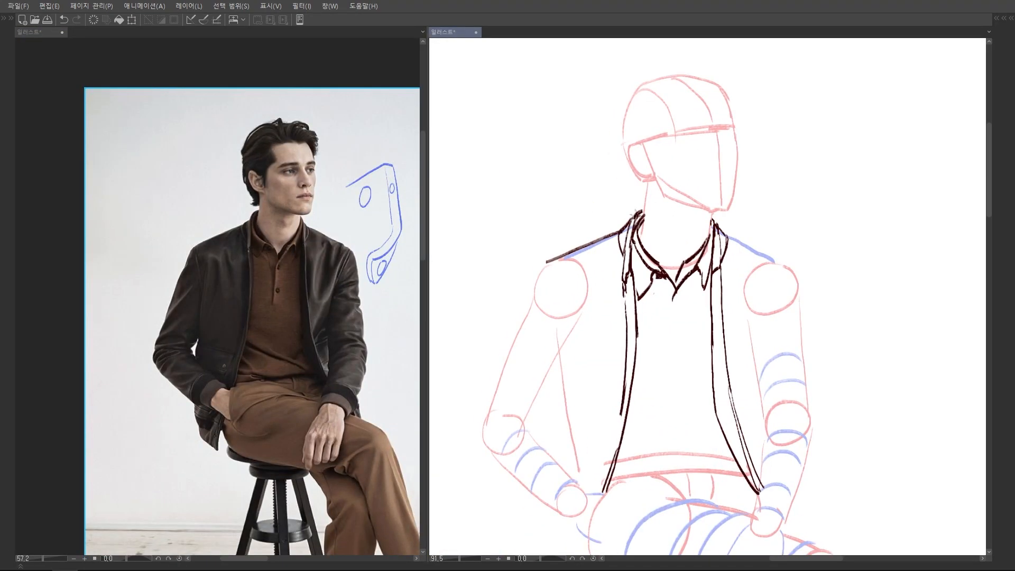
scroll(619, 226, up, 2)
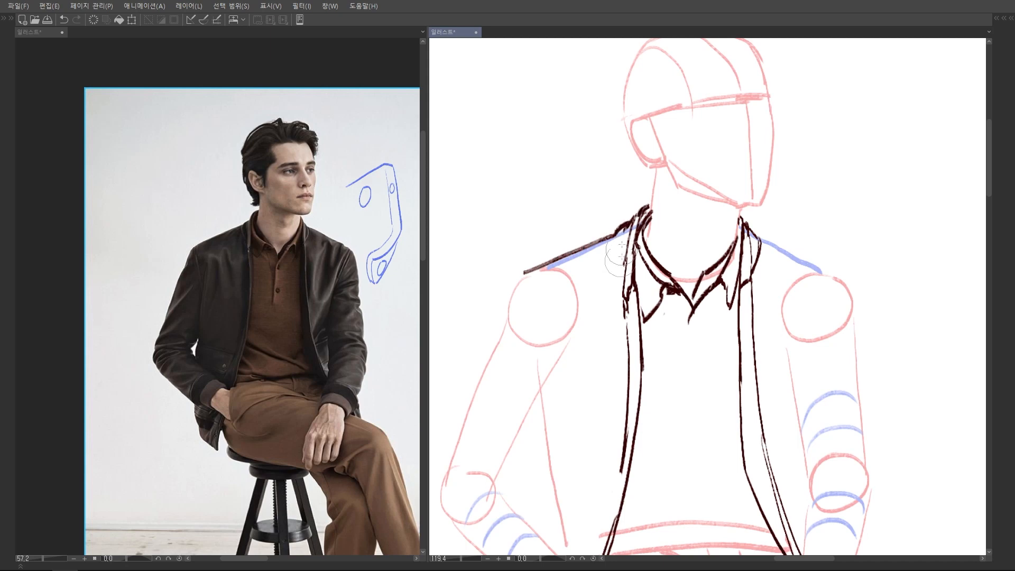
drag(617, 269, 623, 280)
key(ctrl+z)
drag(616, 235, 624, 281)
scroll(658, 220, down, 3)
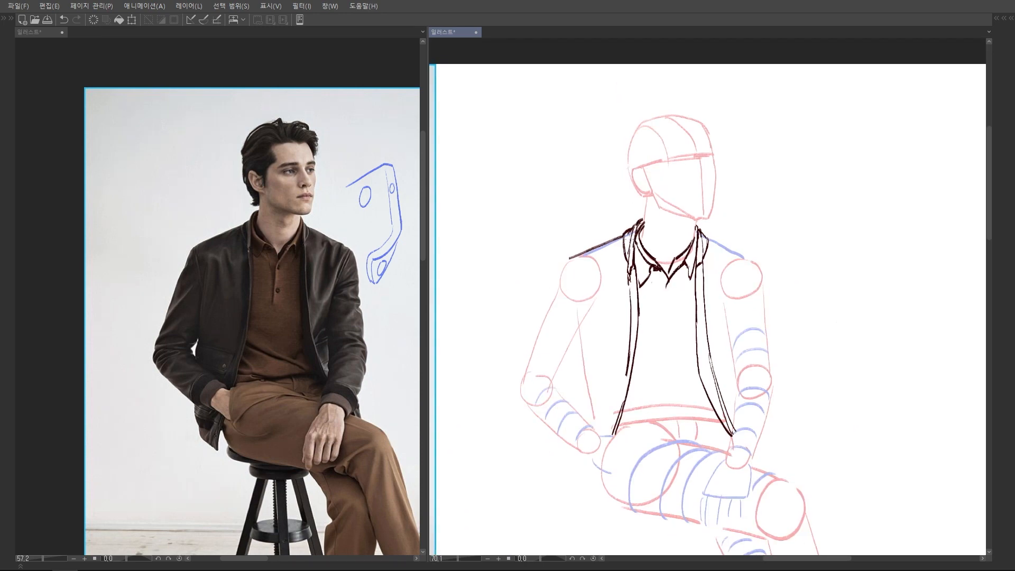
Draw the armhole seam down from the near shoulder tip and the line continuing below it, redoing a misplaced stroke.
drag(313, 306, 357, 295)
scroll(313, 306, up, 3)
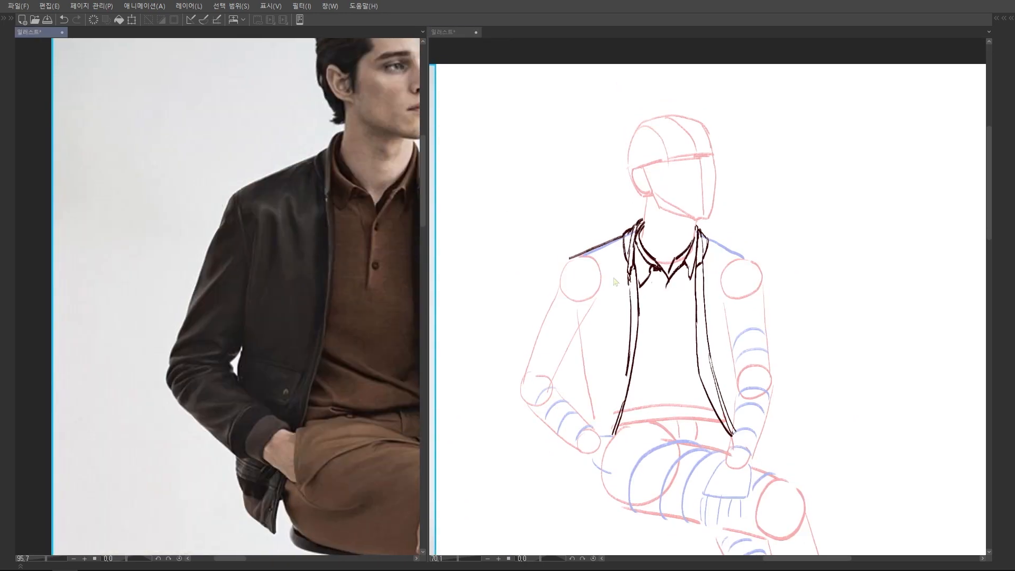
click(612, 279)
drag(575, 257, 583, 303)
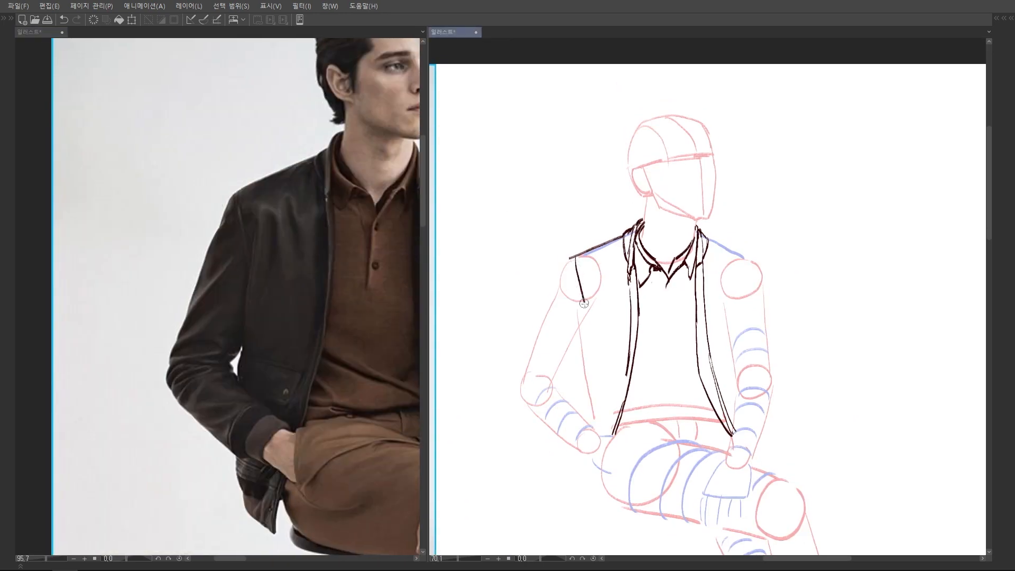
scroll(582, 301, down, 1)
drag(592, 262, 579, 372)
key(ctrl+z)
drag(586, 281, 576, 364)
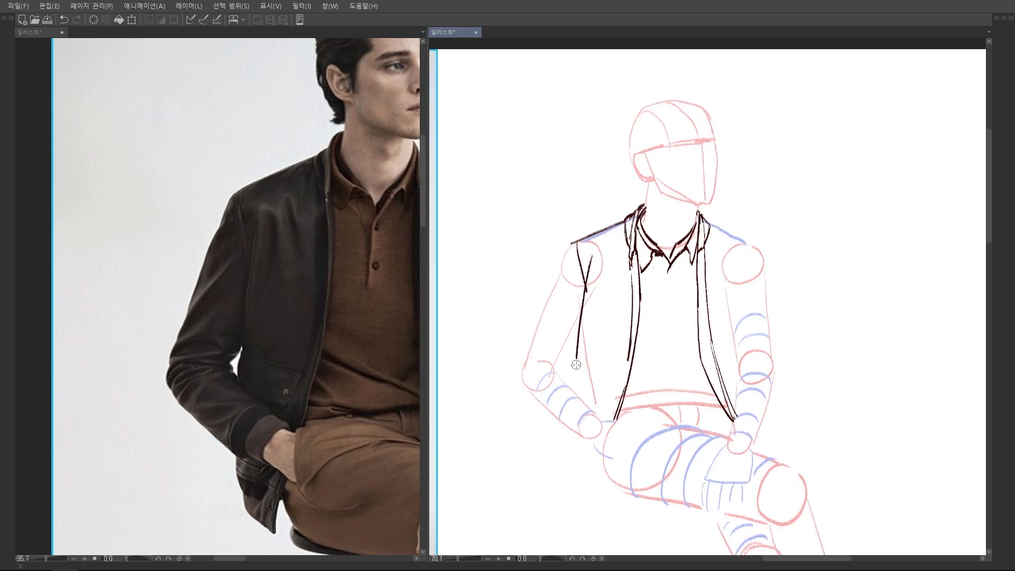
Mark the near shoulder's slope on the photo with a dark red arrow and the armhole seam with a blue line.
scroll(585, 238, down, 1)
mouse_move(309, 161)
mouse_down()
mouse_move(280, 190)
mouse_move(195, 226)
mouse_move(237, 320)
mouse_up()
scroll(225, 241, down, 5)
scroll(226, 241, up, 5)
key(ctrl+z)
key(x)
mouse_move(224, 236)
mouse_down()
mouse_move(237, 320)
mouse_move(204, 270)
mouse_move(198, 279)
mouse_up()
scroll(198, 279, down, 5)
scroll(304, 287, up, 2)
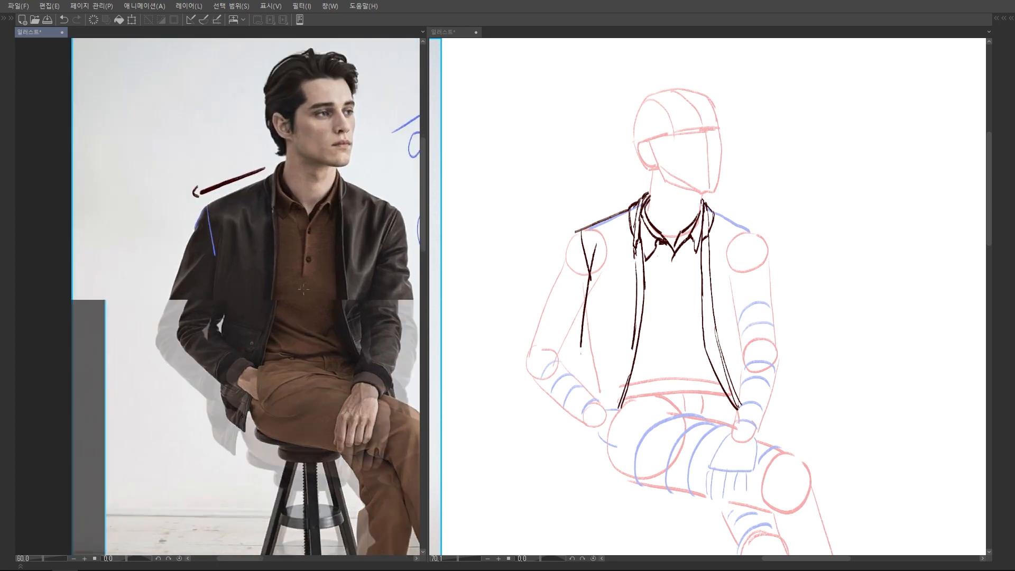
Mark the near sleeve's outer edge, its diagonal folds and an outward elbow arrow on the photo in blue.
scroll(298, 281, up, 1)
mouse_move(136, 330)
mouse_down()
mouse_move(118, 331)
mouse_move(128, 342)
mouse_up()
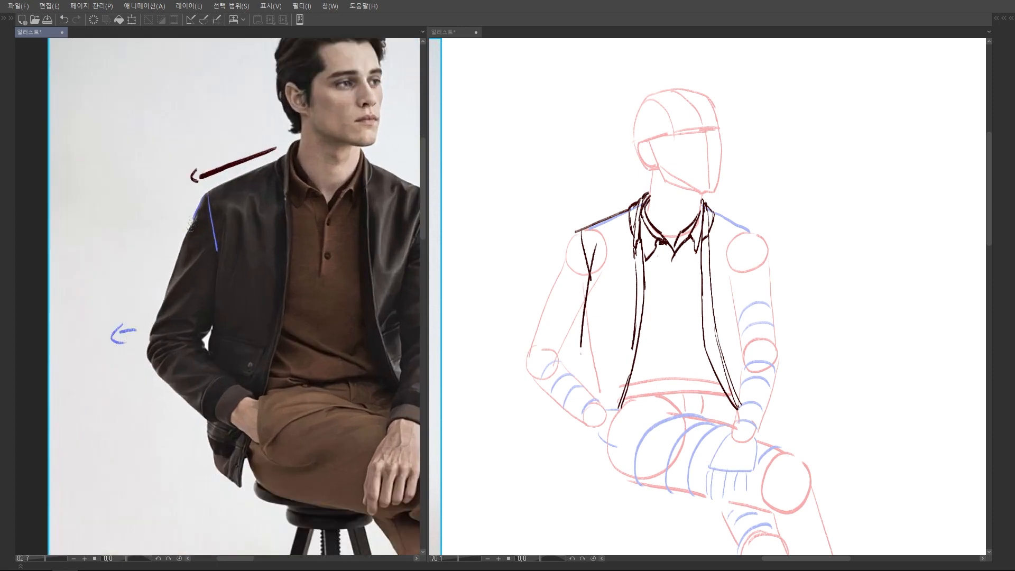
mouse_move(202, 251)
mouse_down()
mouse_move(156, 309)
mouse_move(150, 338)
mouse_up()
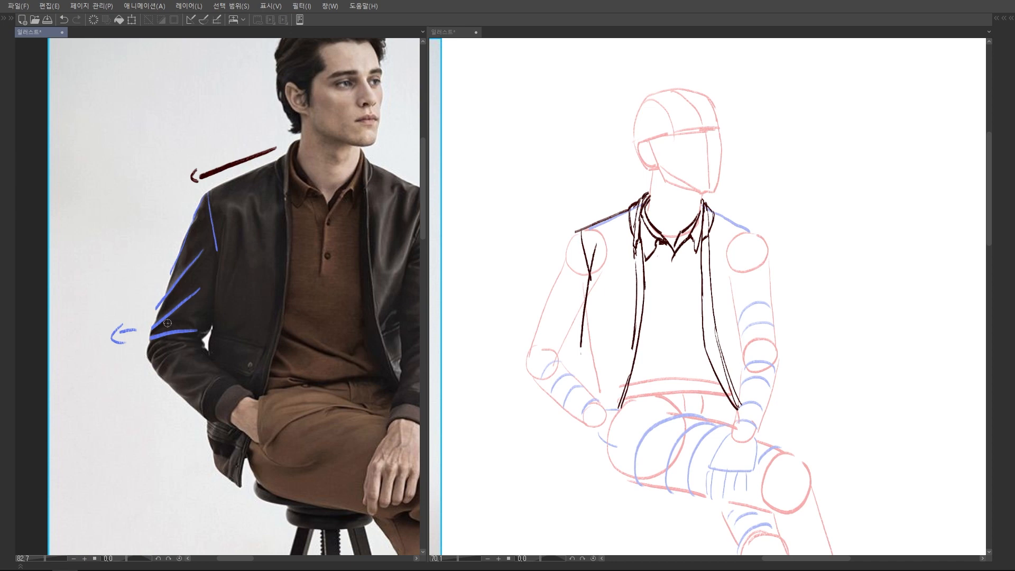
scroll(167, 323, up, 1)
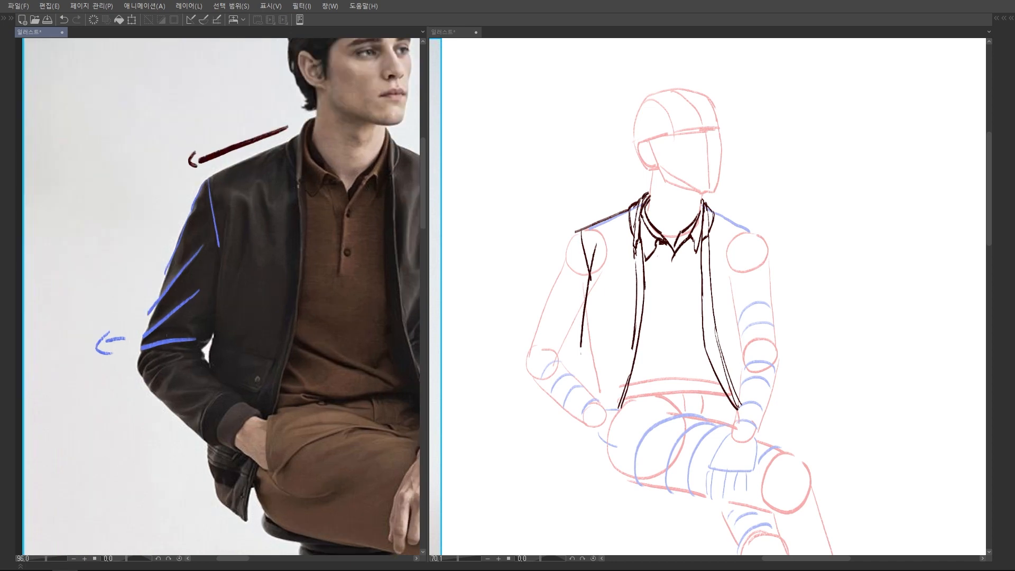
mouse_move(138, 364)
mouse_down()
mouse_move(168, 348)
mouse_move(182, 356)
mouse_up()
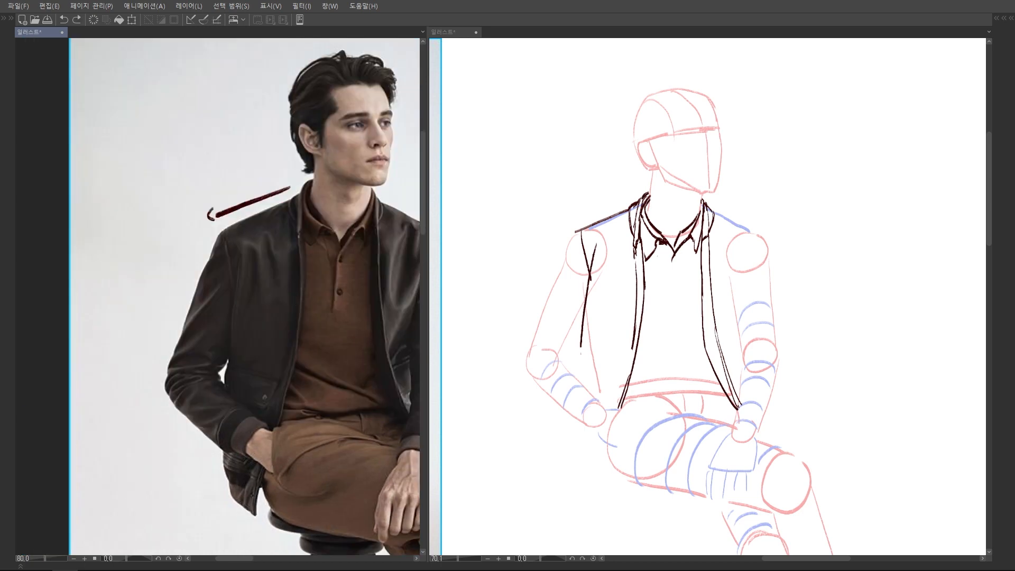
Add a small hooked fold below the near shoulder on the drawing, undoing trial strokes for the sleeve's inner line.
drag(595, 278, 644, 278)
drag(594, 238, 575, 369)
key(ctrl+z)
drag(594, 245, 574, 383)
key(ctrl+z)
drag(586, 246, 592, 244)
drag(587, 248, 591, 235)
Draw the near sleeve's outer contour from the shoulder down to the elbow, redoing misplaced strokes.
drag(575, 204, 527, 316)
drag(572, 262, 511, 328)
key(ctrl+z)
drag(567, 264, 525, 323)
key(ctrl+z)
mouse_move(569, 265)
mouse_down()
mouse_move(511, 343)
mouse_move(552, 310)
mouse_move(511, 336)
mouse_move(525, 310)
mouse_move(512, 357)
mouse_up()
Draw the curved fold across the near elbow, erasing stray parts of the strokes.
key(e)
key(p)
key(e)
key(p)
drag(515, 347, 565, 326)
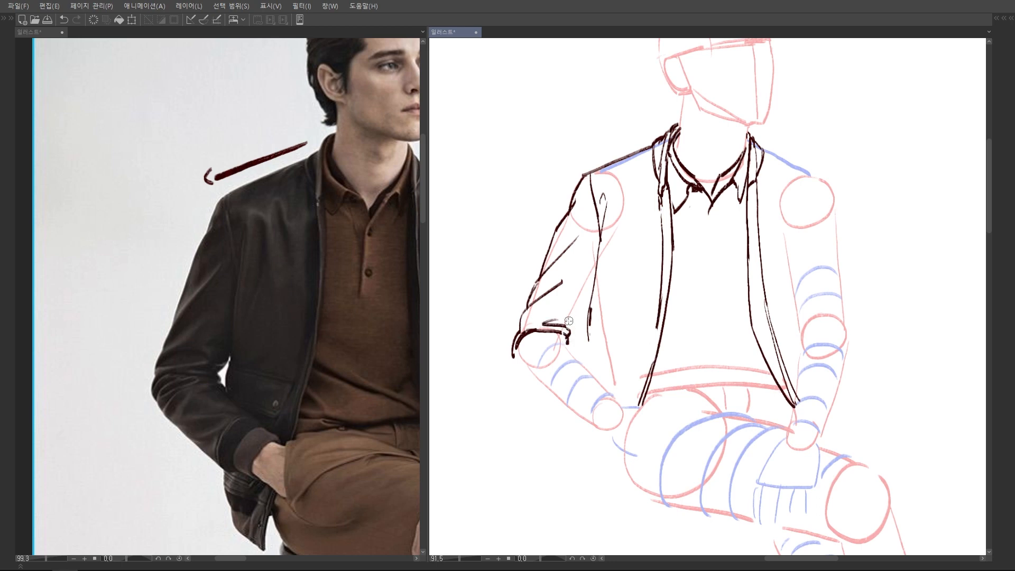
Redraw the near sleeve's inner edge down to the elbow crook, erasing the overlapping lines around it.
drag(587, 308, 575, 323)
key(e)
drag(601, 253, 593, 313)
key(p)
drag(601, 235, 588, 322)
mouse_move(587, 326)
mouse_down()
mouse_move(593, 308)
mouse_move(577, 320)
mouse_up()
key(e)
drag(574, 323, 602, 359)
key(p)
Draw the near forearm sleeve with its banded cuff and the hand entering the pocket, erasing stray overlaps at the inner elbow.
mouse_move(522, 327)
mouse_down()
mouse_move(528, 349)
mouse_move(590, 415)
mouse_up()
mouse_move(597, 407)
mouse_down()
mouse_move(604, 362)
mouse_move(644, 345)
mouse_move(633, 388)
mouse_up()
drag(649, 344, 651, 401)
drag(632, 388, 646, 393)
drag(629, 334, 601, 362)
mouse_move(614, 318)
mouse_down()
mouse_move(632, 338)
mouse_move(590, 355)
mouse_up()
key(e)
mouse_move(598, 371)
mouse_down()
mouse_move(594, 348)
mouse_move(611, 346)
mouse_move(605, 367)
mouse_up()
key(p)
key(e)
mouse_move(594, 346)
mouse_down()
mouse_move(612, 319)
mouse_move(587, 348)
mouse_move(607, 370)
mouse_up()
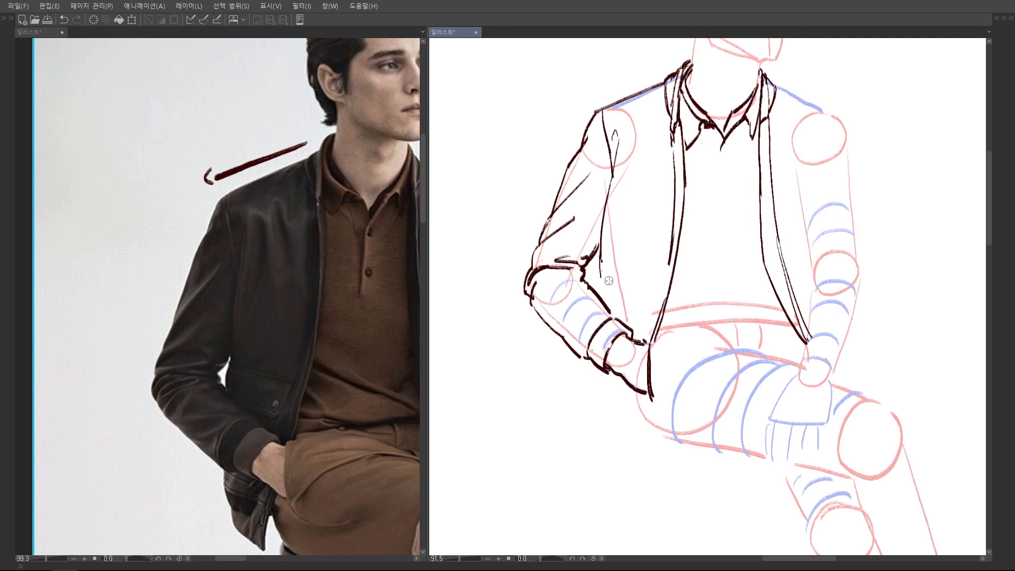
Compare the near sleeve with the photo and draw a cluster of compression folds around the elbow and forearm.
drag(336, 386, 224, 371)
mouse_move(298, 388)
mouse_down()
mouse_move(323, 367)
mouse_move(296, 370)
mouse_up()
drag(602, 322, 628, 318)
drag(598, 288, 618, 312)
mouse_move(600, 288)
mouse_down()
mouse_move(619, 315)
mouse_move(560, 360)
mouse_move(575, 296)
mouse_up()
drag(647, 243, 610, 301)
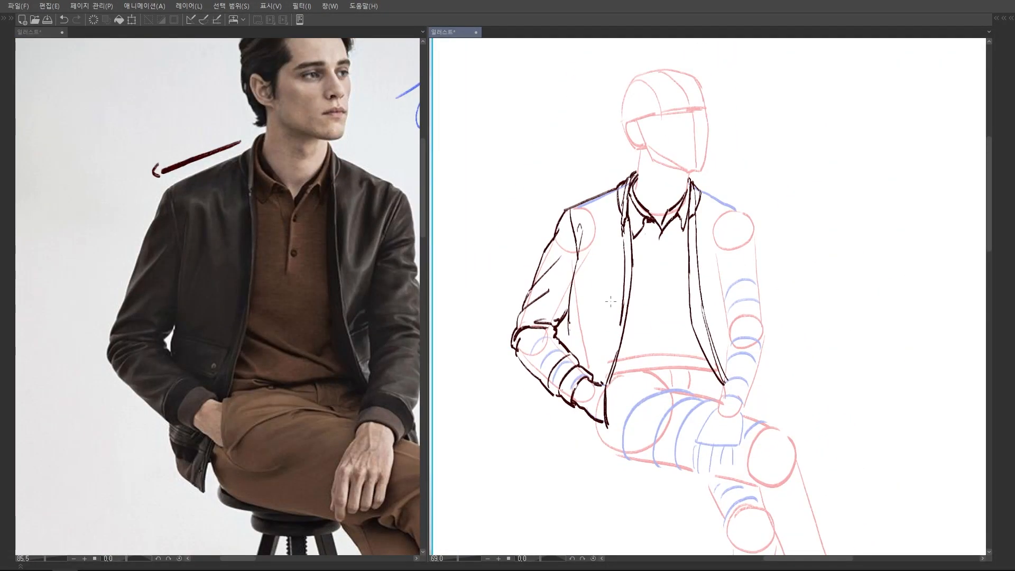
scroll(582, 369, up, 3)
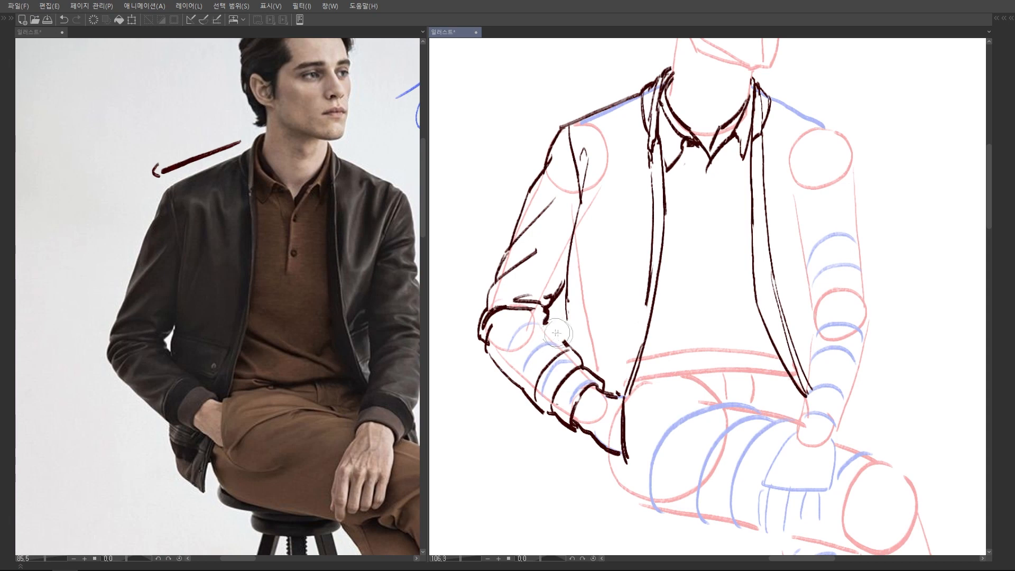
mouse_move(500, 360)
mouse_down()
mouse_move(517, 372)
mouse_move(492, 353)
mouse_up()
drag(505, 319, 536, 323)
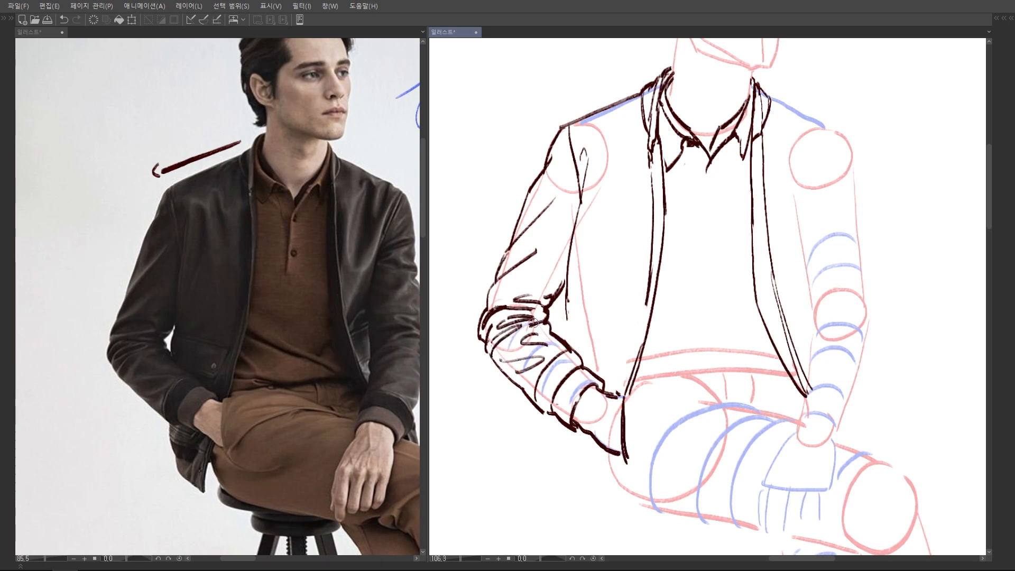
Add more short folds around the inner elbow and above it, undoing a misplaced stroke.
drag(571, 229, 567, 253)
drag(492, 318, 499, 311)
mouse_move(489, 326)
mouse_down()
mouse_move(531, 303)
mouse_move(546, 327)
mouse_move(535, 313)
mouse_move(556, 314)
mouse_move(552, 325)
mouse_up()
key(ctrl+z)
drag(557, 338, 556, 346)
mouse_move(565, 258)
mouse_down()
mouse_move(554, 330)
mouse_move(538, 349)
mouse_move(524, 328)
mouse_move(480, 354)
mouse_move(542, 337)
mouse_up()
Draw the pocket line and lower hem on the near jacket front behind the forearm, erasing excess lines near the hand.
scroll(521, 311, down, 5)
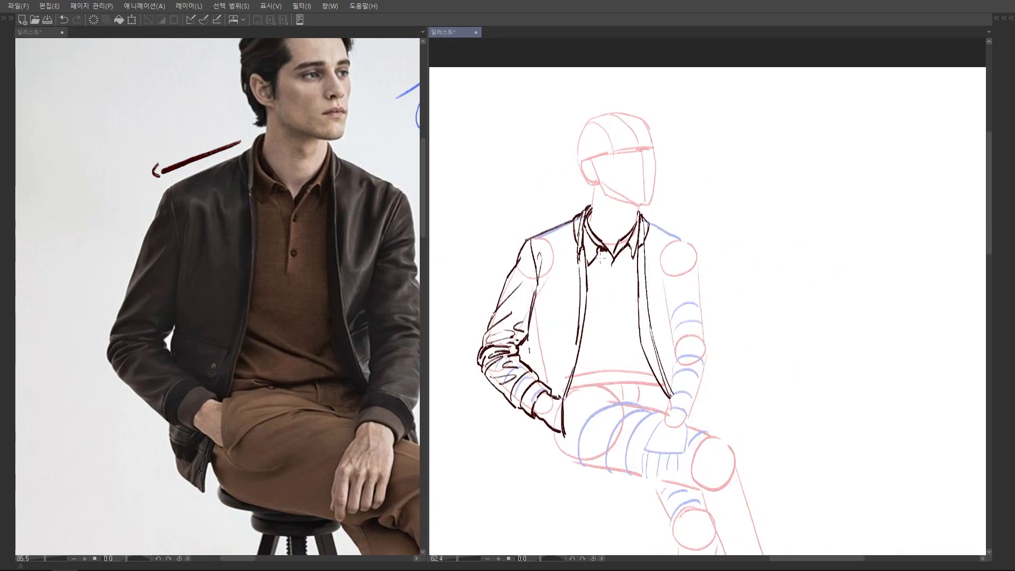
scroll(552, 296, up, 2)
scroll(554, 359, up, 2)
mouse_move(523, 350)
mouse_down()
mouse_move(569, 365)
mouse_move(565, 396)
mouse_up()
mouse_move(534, 389)
mouse_down()
mouse_move(568, 395)
mouse_move(561, 412)
mouse_move(572, 420)
mouse_up()
mouse_move(587, 418)
mouse_down()
mouse_move(588, 313)
mouse_move(585, 323)
mouse_up()
key(e)
key(p)
mouse_move(576, 341)
mouse_down()
mouse_move(574, 378)
mouse_move(570, 366)
mouse_up()
key(e)
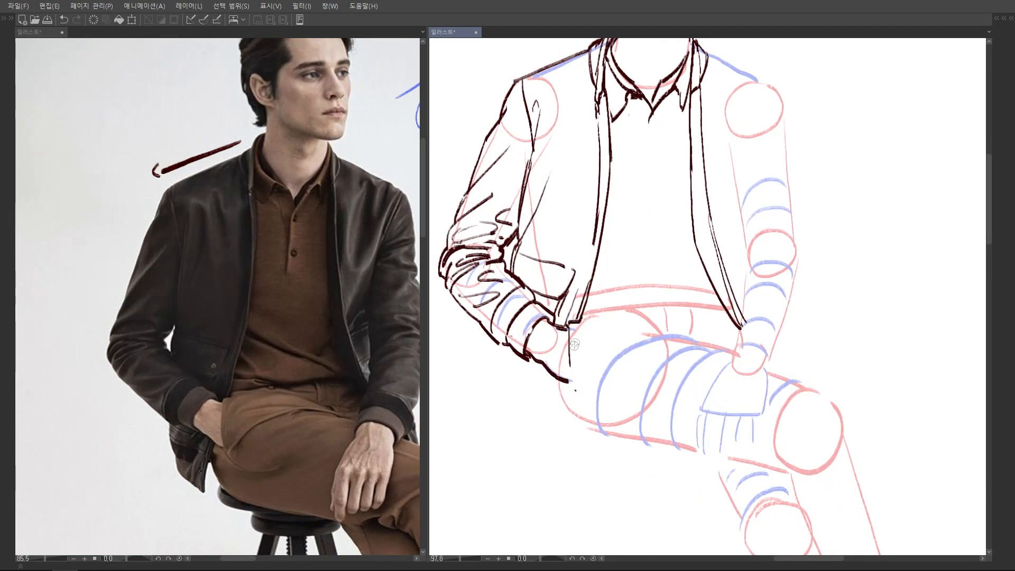
scroll(608, 304, down, 1)
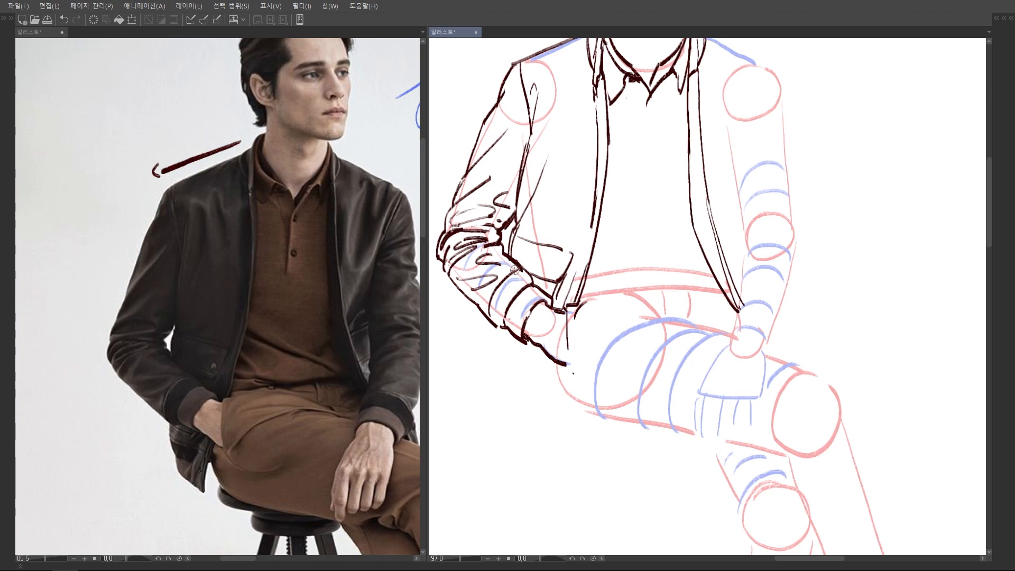
Trace the near shoulder and the sleeve's outer contour down to the elbow on the photo in blue.
mouse_move(166, 200)
mouse_down()
mouse_move(250, 233)
mouse_move(213, 319)
mouse_up()
drag(235, 255, 210, 329)
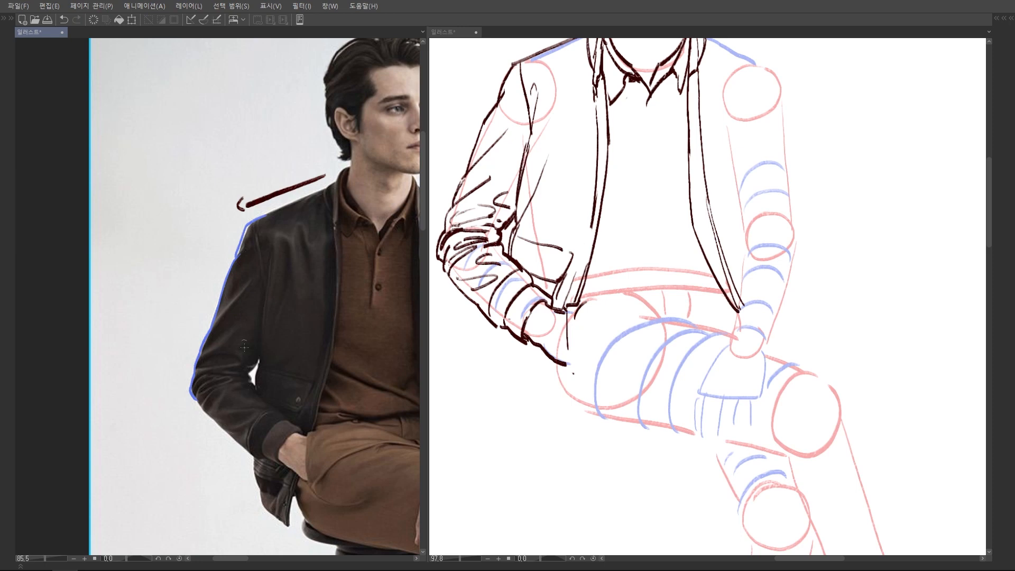
scroll(223, 353, up, 2)
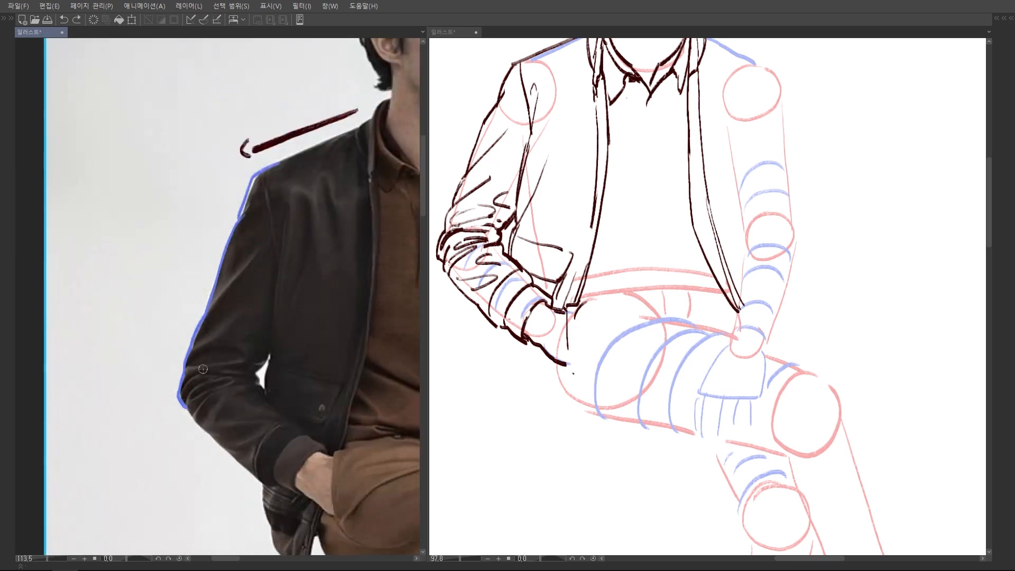
Try out three blue circles beside the near elbow on the photo and undo them.
scroll(202, 369, down, 1)
mouse_move(102, 332)
mouse_down()
mouse_move(114, 333)
mouse_move(111, 312)
mouse_move(118, 322)
mouse_up()
scroll(227, 340, up, 1)
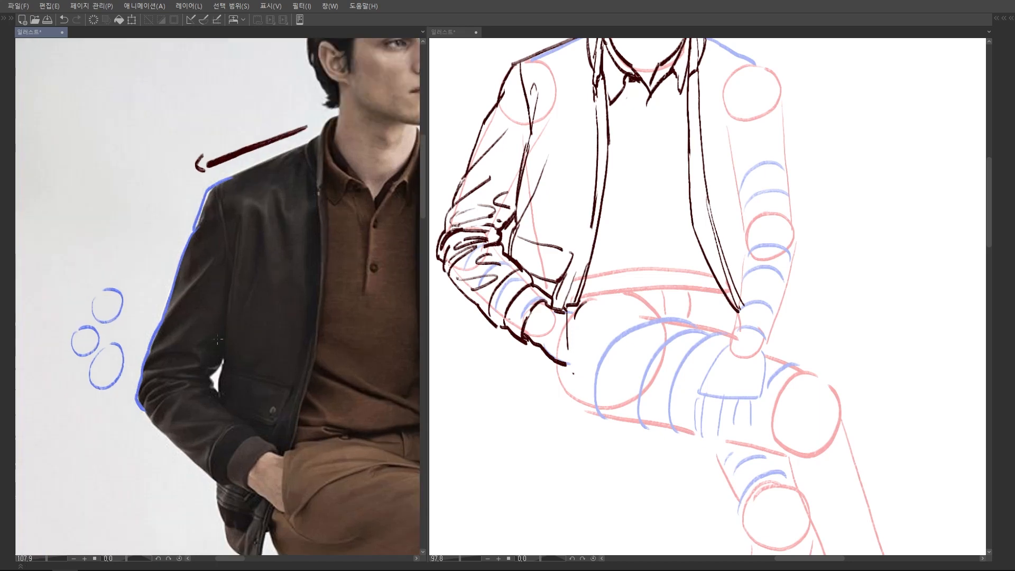
drag(139, 405, 169, 377)
key(ctrl+z)
key(ctrl+z)
key(ctrl+z)
key(ctrl+z)
key(ctrl+z)
Trace the armhole seam, inner sleeve edge, elbow section and forearm outline on the photo in blue.
scroll(242, 259, down, 1)
mouse_move(233, 253)
mouse_down()
mouse_move(243, 353)
mouse_move(245, 313)
mouse_move(236, 386)
mouse_up()
mouse_move(209, 311)
mouse_down()
mouse_move(177, 399)
mouse_move(229, 385)
mouse_up()
mouse_move(181, 406)
mouse_down()
mouse_move(189, 429)
mouse_move(220, 402)
mouse_move(221, 378)
mouse_move(260, 429)
mouse_move(238, 464)
mouse_up()
drag(199, 428, 241, 465)
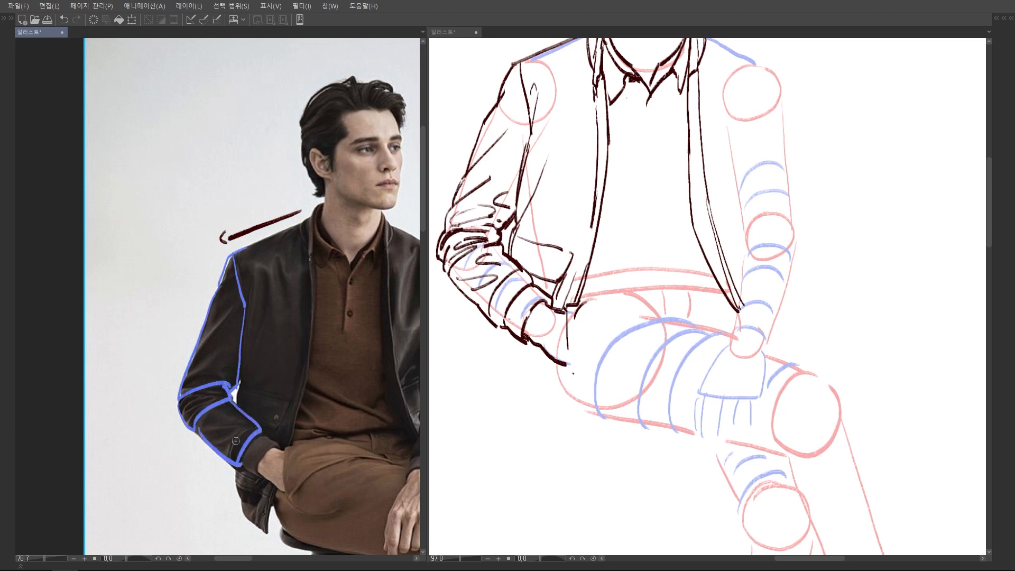
Sketch diagonal upper-arm folds and zigzag folds along the forearm over the photo's near sleeve in blue.
scroll(236, 440, up, 2)
mouse_move(241, 302)
mouse_down()
mouse_move(184, 364)
mouse_move(173, 395)
mouse_move(216, 394)
mouse_move(169, 426)
mouse_move(169, 445)
mouse_up()
mouse_move(194, 432)
mouse_down()
mouse_move(173, 453)
mouse_move(222, 400)
mouse_move(246, 414)
mouse_up()
mouse_move(245, 415)
mouse_down()
mouse_move(207, 432)
mouse_move(218, 443)
mouse_up()
drag(233, 433, 226, 453)
Compare the whole figure with the photo and thicken the near shoulder line, upper armhole seam and upper outer sleeve edge.
scroll(288, 367, down, 5)
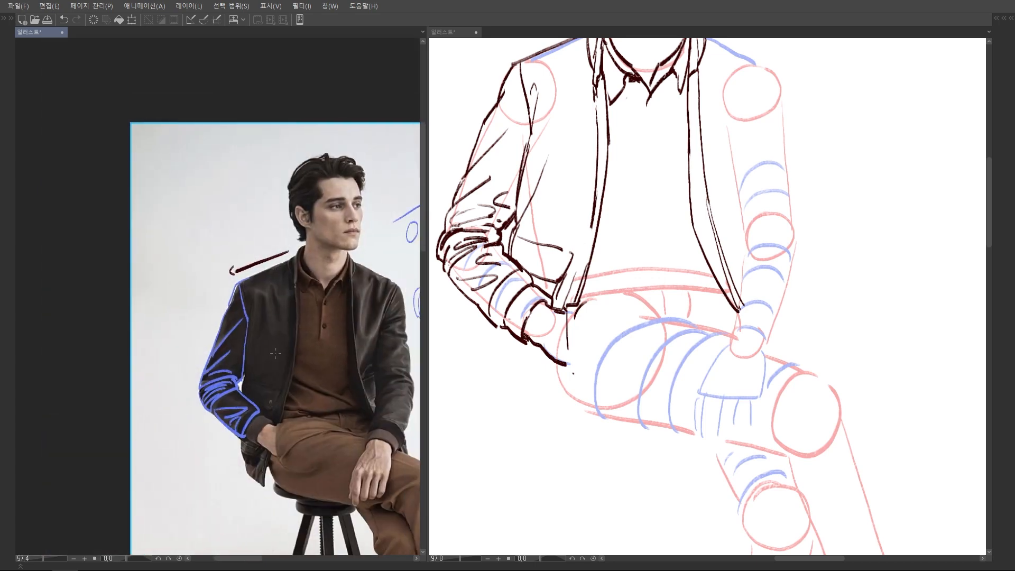
scroll(275, 354, down, 2)
scroll(603, 305, down, 5)
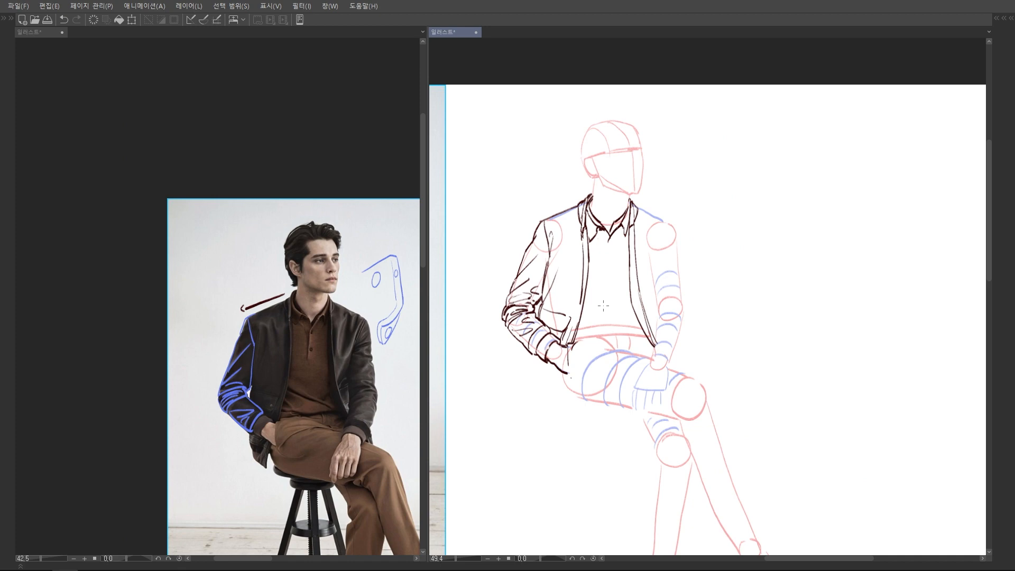
click(263, 353)
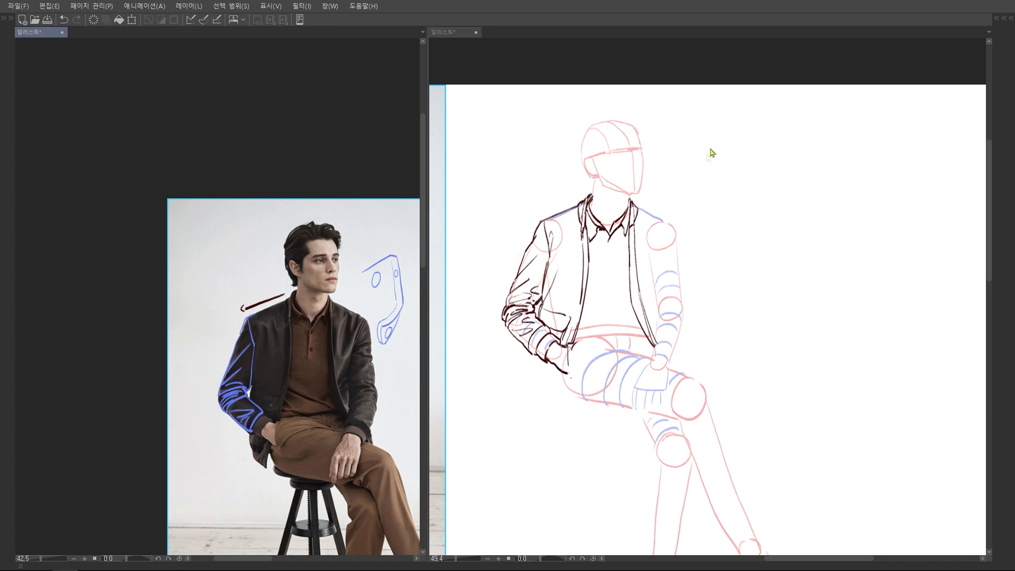
scroll(581, 158, up, 3)
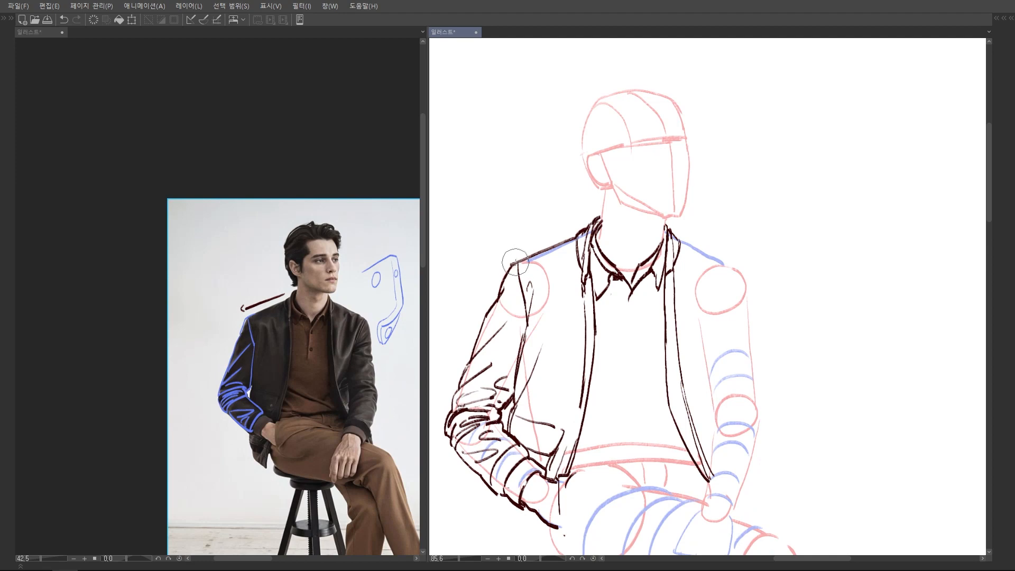
mouse_move(528, 259)
mouse_down()
mouse_move(568, 242)
mouse_move(508, 263)
mouse_up()
drag(574, 238, 509, 263)
drag(519, 283, 526, 325)
mouse_move(505, 286)
mouse_down()
mouse_move(494, 283)
mouse_move(503, 275)
mouse_move(496, 297)
mouse_up()
drag(508, 264, 493, 301)
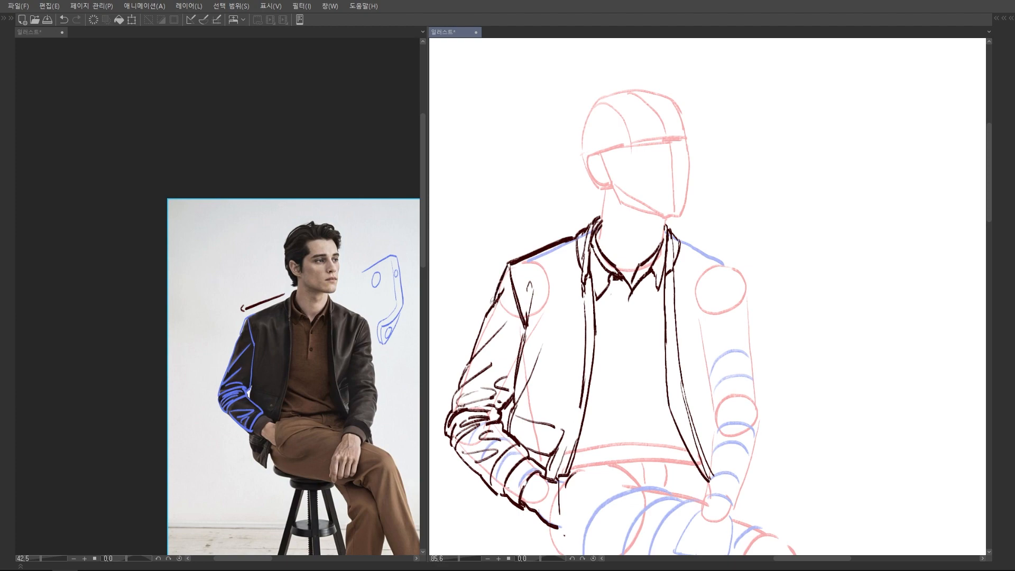
Remove the blue sleeve tracings from the photo and examine the near side of the jacket up close.
click(237, 329)
scroll(238, 329, up, 3)
drag(245, 316, 267, 489)
scroll(240, 296, down, 2)
scroll(336, 381, up, 1)
scroll(336, 381, up, 1)
drag(336, 381, 337, 344)
scroll(279, 434, up, 2)
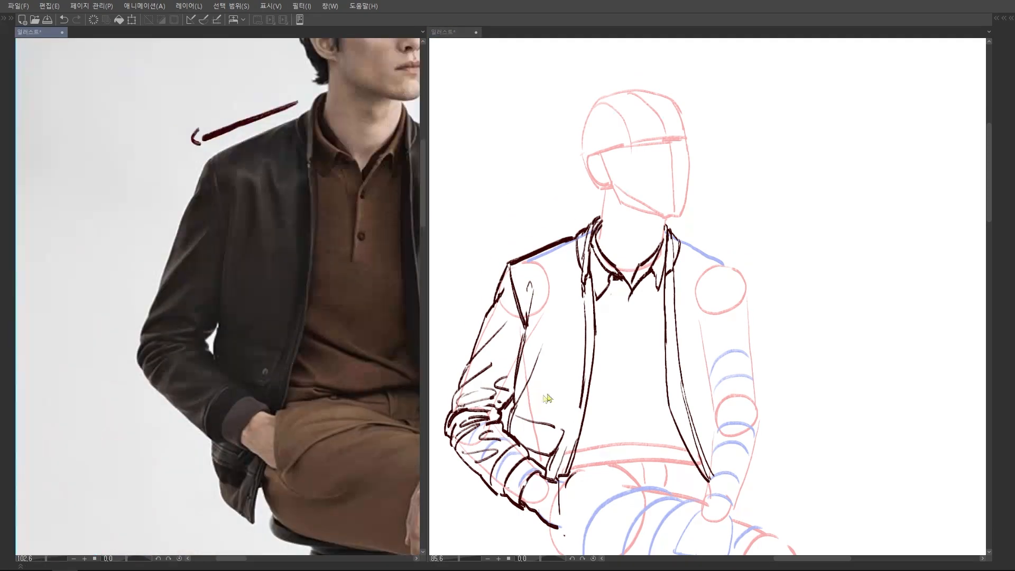
Add long vertical fold lines on the chest of the near jacket front, between the armhole and the collar.
drag(548, 399, 533, 333)
scroll(516, 389, up, 2)
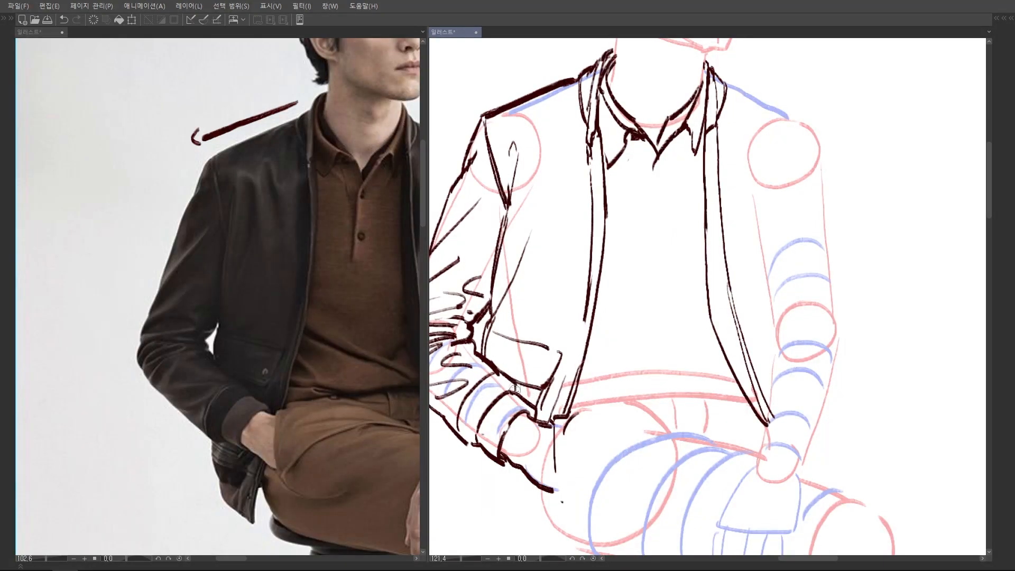
drag(517, 388, 526, 358)
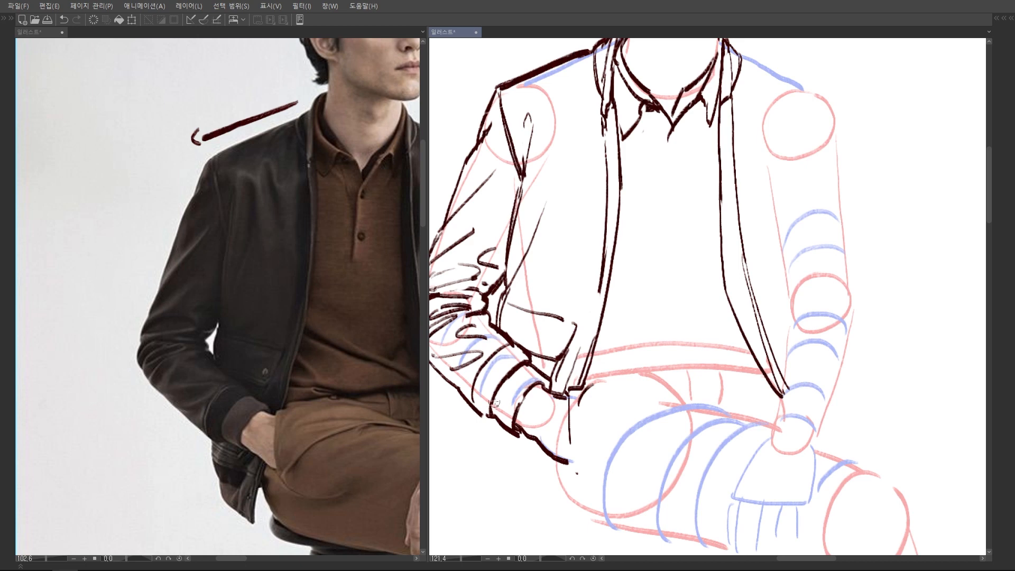
scroll(497, 412, down, 2)
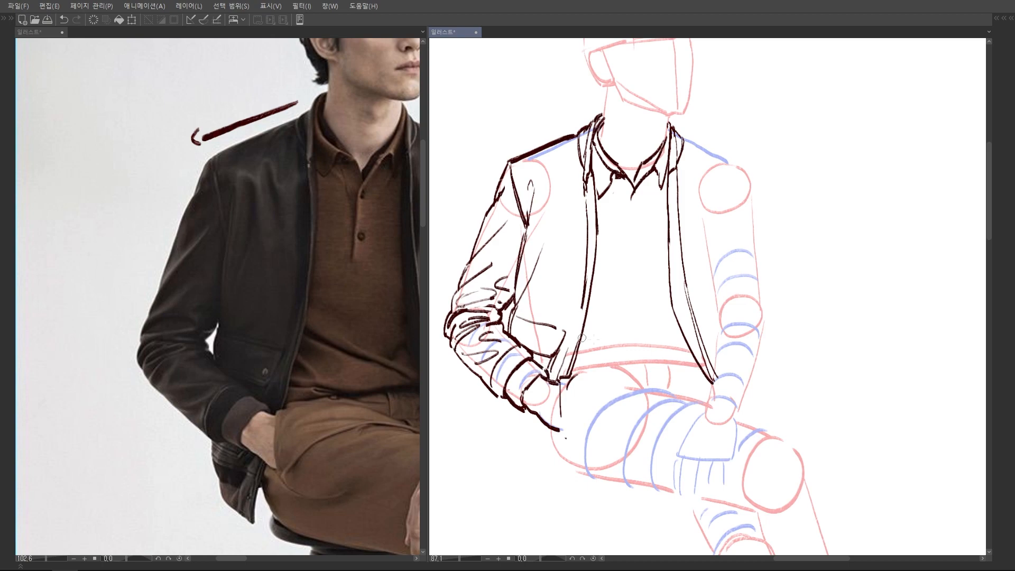
scroll(580, 339, down, 3)
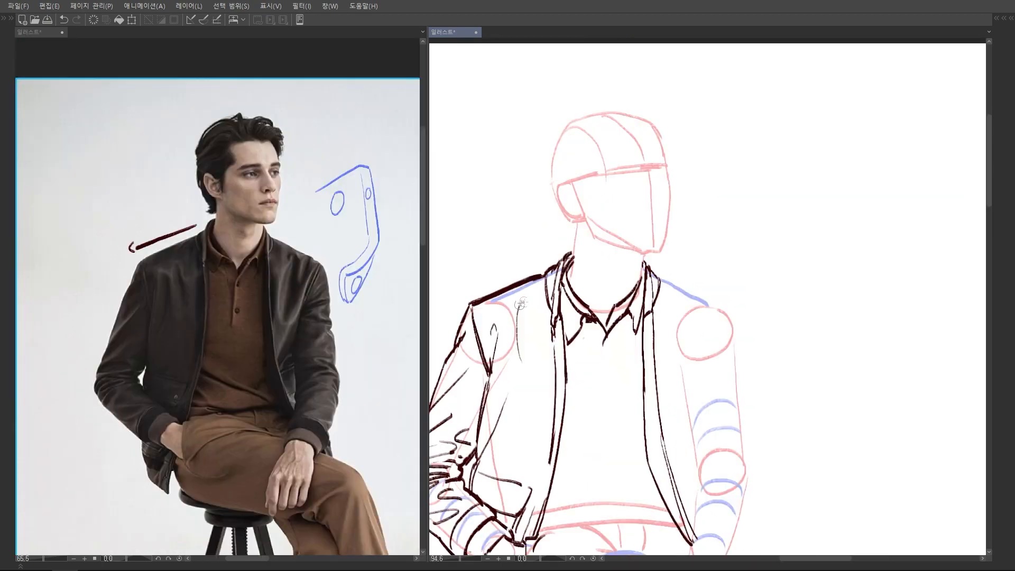
drag(520, 302, 535, 398)
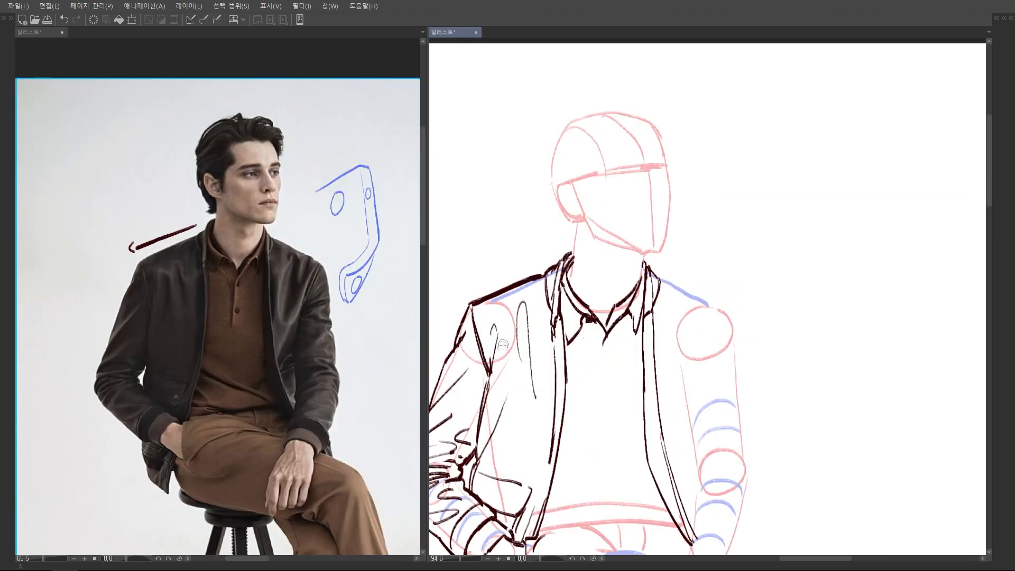
drag(545, 296, 548, 385)
scroll(613, 280, down, 3)
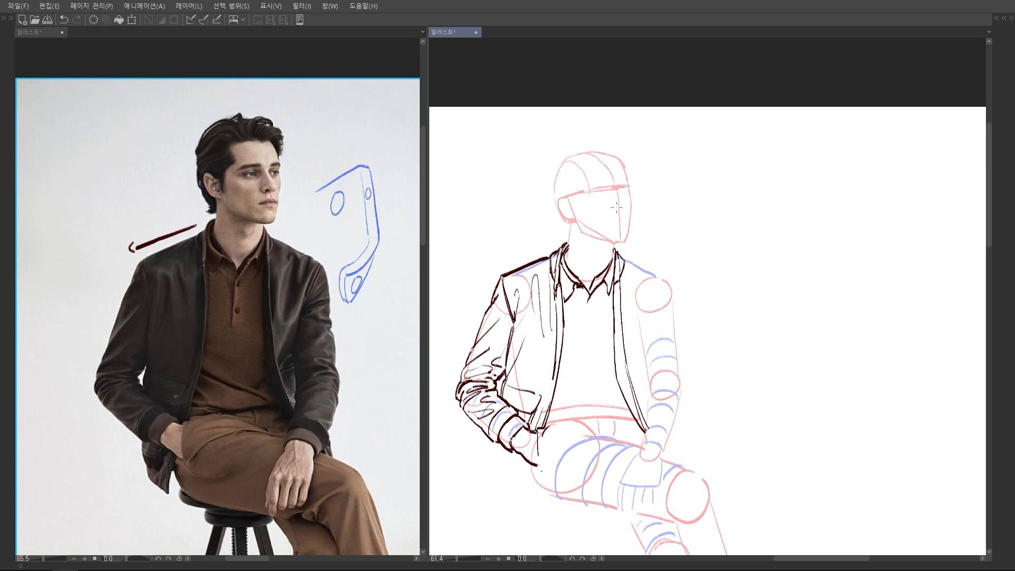
Mark the photo in blue with an angular stroke beside the near sleeve and a wavy line across the jacket's chest.
scroll(207, 222, up, 3)
mouse_move(94, 290)
mouse_down()
mouse_move(68, 330)
mouse_move(42, 344)
mouse_up()
scroll(68, 312, up, 3)
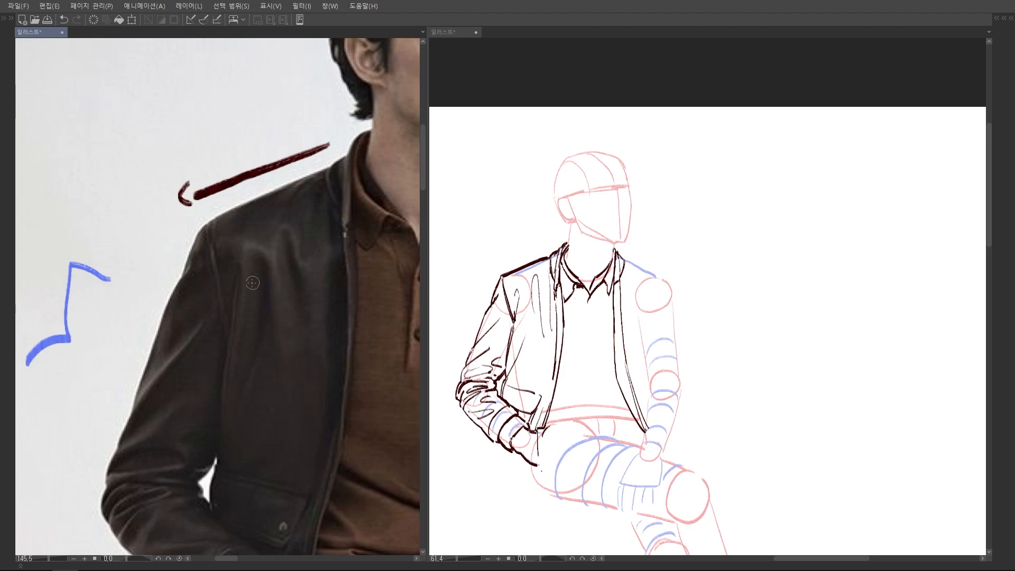
mouse_move(250, 298)
mouse_down()
mouse_move(300, 272)
mouse_move(317, 286)
mouse_up()
scroll(268, 299, down, 3)
scroll(203, 381, up, 3)
Mark wavy blue fold lines down the near sleeve and at the elbow crook, plus a dark red scalloped line beside the elbow.
mouse_move(237, 214)
mouse_down()
mouse_move(186, 387)
mouse_move(209, 422)
mouse_up()
scroll(242, 364, up, 2)
drag(243, 364, 255, 398)
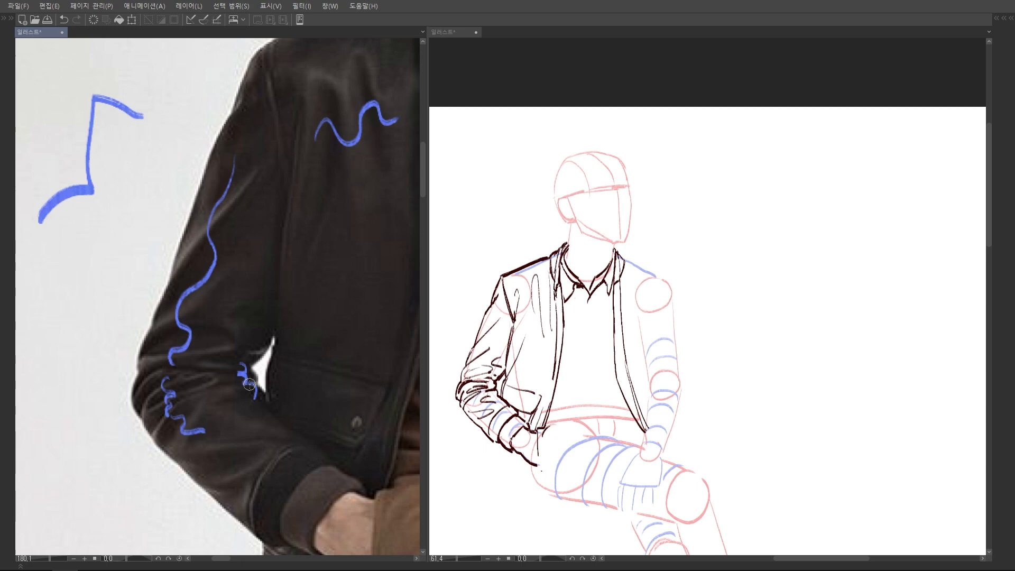
scroll(249, 384, down, 3)
mouse_move(196, 283)
mouse_down()
mouse_move(180, 314)
mouse_move(197, 308)
mouse_move(191, 361)
mouse_up()
scroll(196, 345, down, 2)
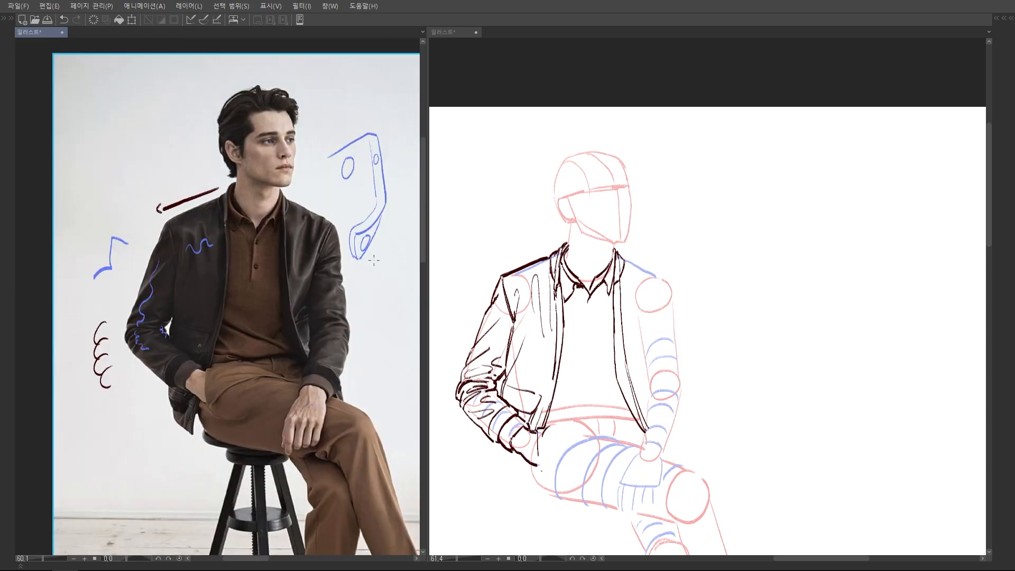
Try circling the jacket's far shoulder on the photo in blue, removing each trial mark.
scroll(334, 273, up, 3)
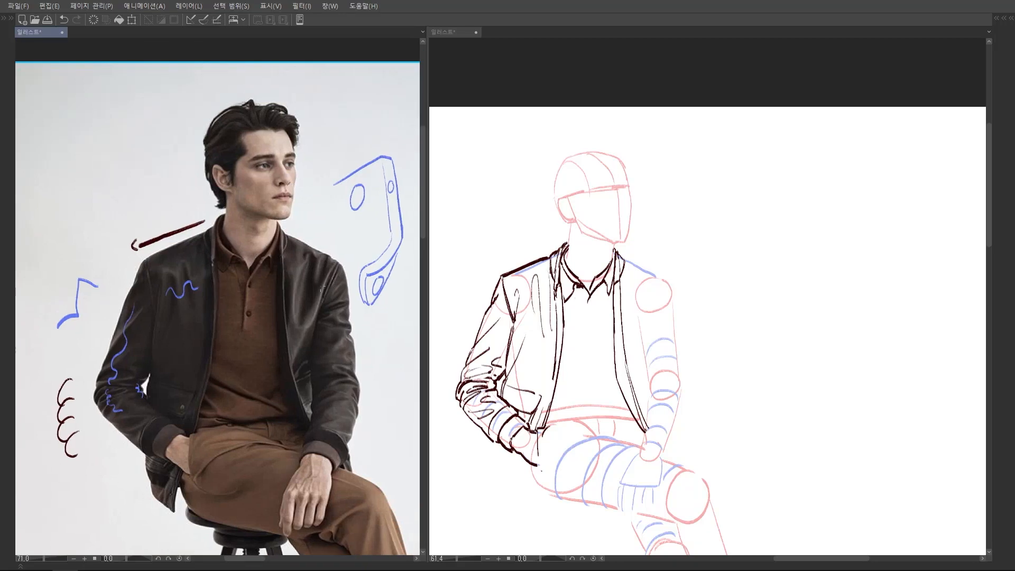
scroll(301, 287, up, 1)
drag(290, 307, 310, 338)
key(ctrl+z)
drag(330, 267, 341, 253)
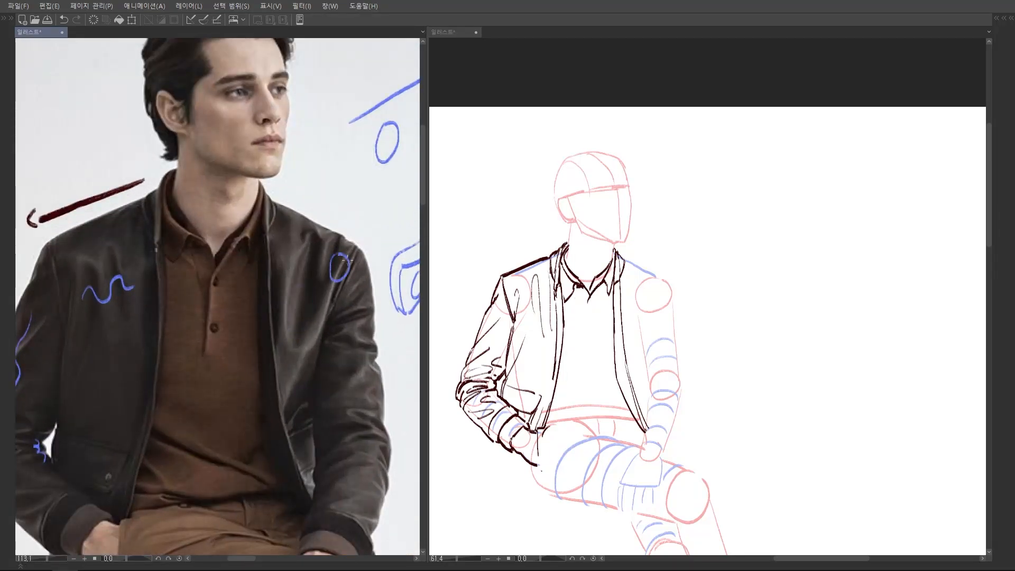
scroll(348, 264, up, 5)
key(ctrl+z)
Trace a blue curved fold on the far side of the jacket's chest and a wavy line down the far sleeve, and undo them.
scroll(338, 222, down, 6)
mouse_move(289, 239)
mouse_down()
mouse_move(288, 298)
mouse_move(333, 232)
mouse_up()
mouse_move(343, 264)
mouse_down()
mouse_move(355, 333)
mouse_move(353, 352)
mouse_move(337, 354)
mouse_move(355, 368)
mouse_move(339, 372)
mouse_up()
scroll(391, 349, down, 5)
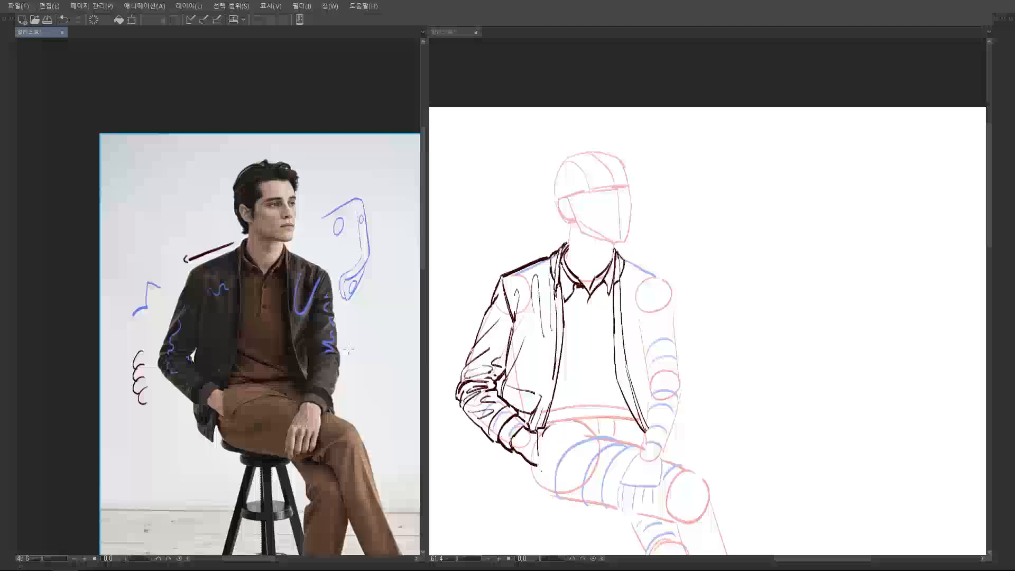
scroll(319, 284, up, 2)
key(ctrl+z)
key(ctrl+z)
key(ctrl+z)
scroll(300, 215, down, 1)
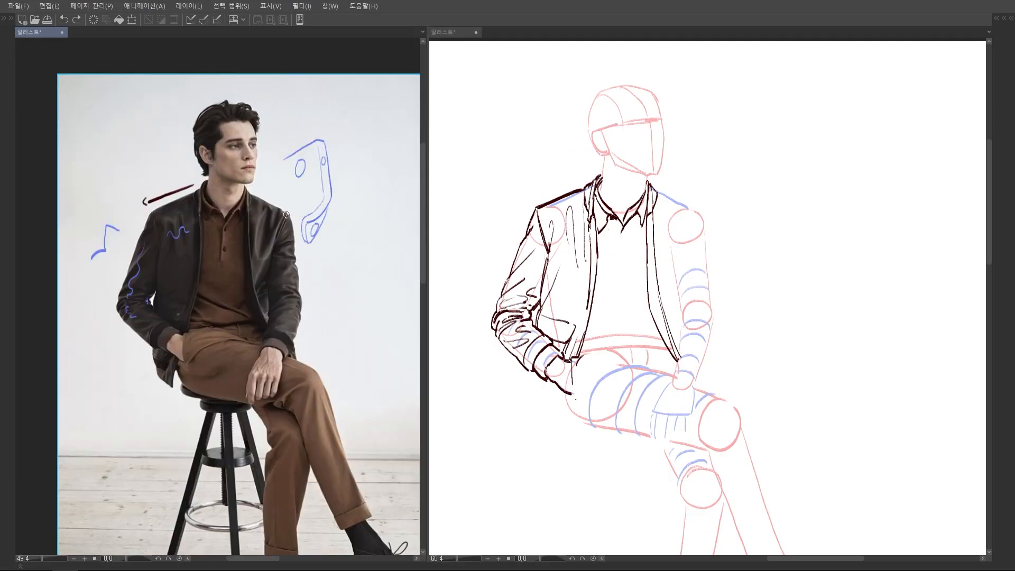
Mark the far arm with a blue line ending in a wrist circle, plus dark red curves beside both shoulders.
drag(285, 316, 268, 359)
drag(166, 192, 174, 167)
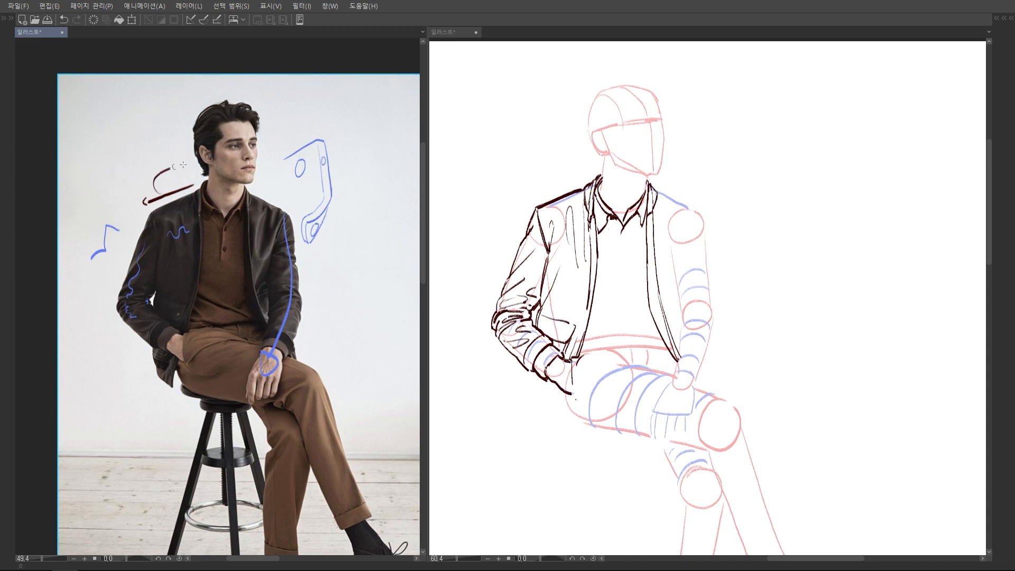
mouse_move(282, 163)
mouse_down()
mouse_move(280, 203)
mouse_move(290, 200)
mouse_up()
scroll(194, 238, up, 1)
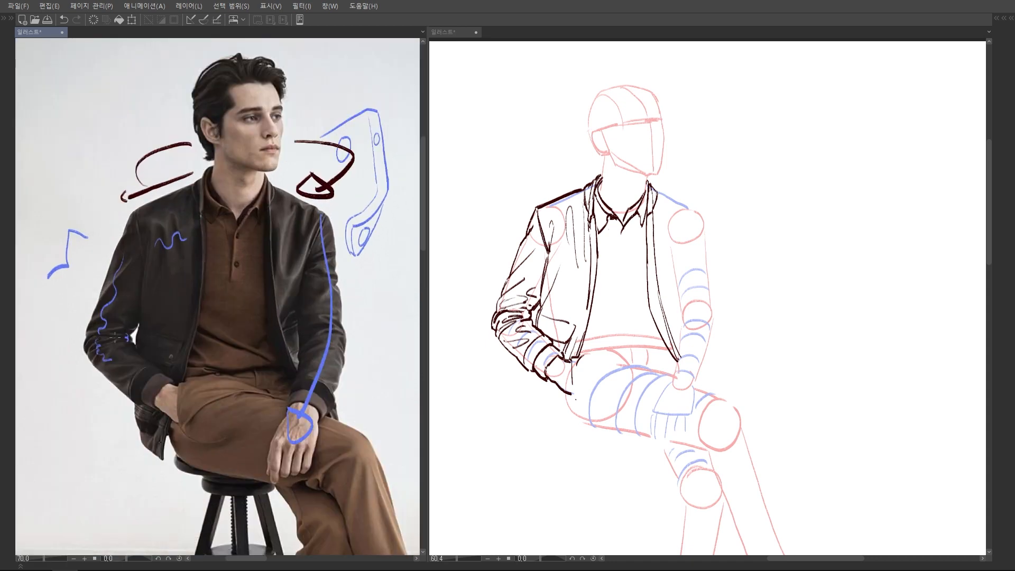
Mark the near elbow with a blue circle and outward arrow, and add a second blue arrow running down beside the far arm.
drag(81, 346, 91, 325)
mouse_move(137, 375)
mouse_down()
mouse_move(55, 311)
mouse_move(42, 333)
mouse_up()
drag(57, 309, 45, 361)
scroll(230, 284, down, 3)
scroll(296, 260, up, 1)
mouse_move(308, 297)
mouse_down()
mouse_move(306, 341)
mouse_move(285, 349)
mouse_up()
scroll(296, 276, up, 2)
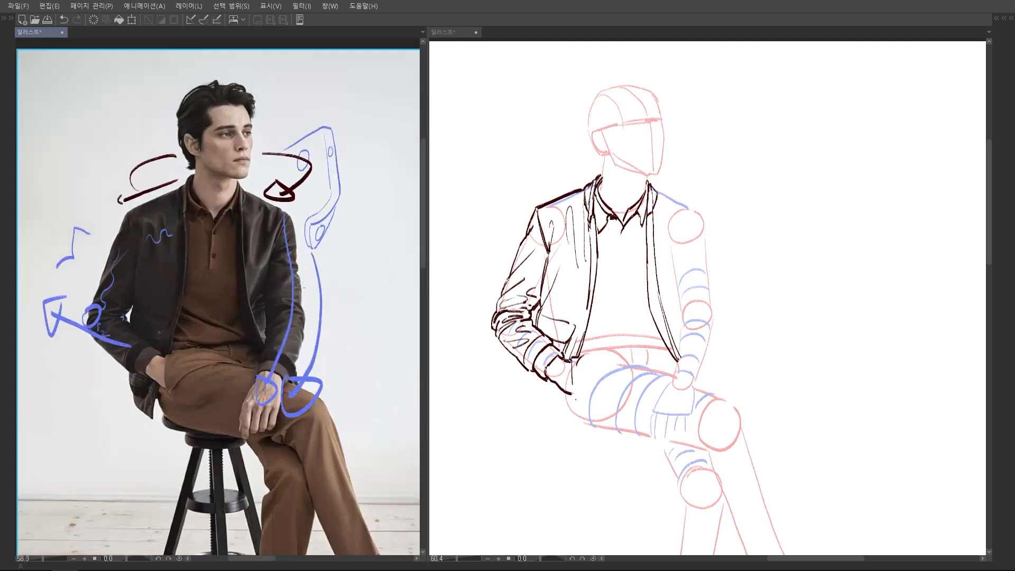
Undo the blue arm lines, elbow arrow and dark red shoulder curves on the photo.
key(ctrl+z)
key(ctrl+z)
key(ctrl+z)
key(ctrl+z)
key(ctrl+z)
key(ctrl+z)
key(ctrl+z)
key(ctrl+z)
key(ctrl+z)
key(ctrl+z)
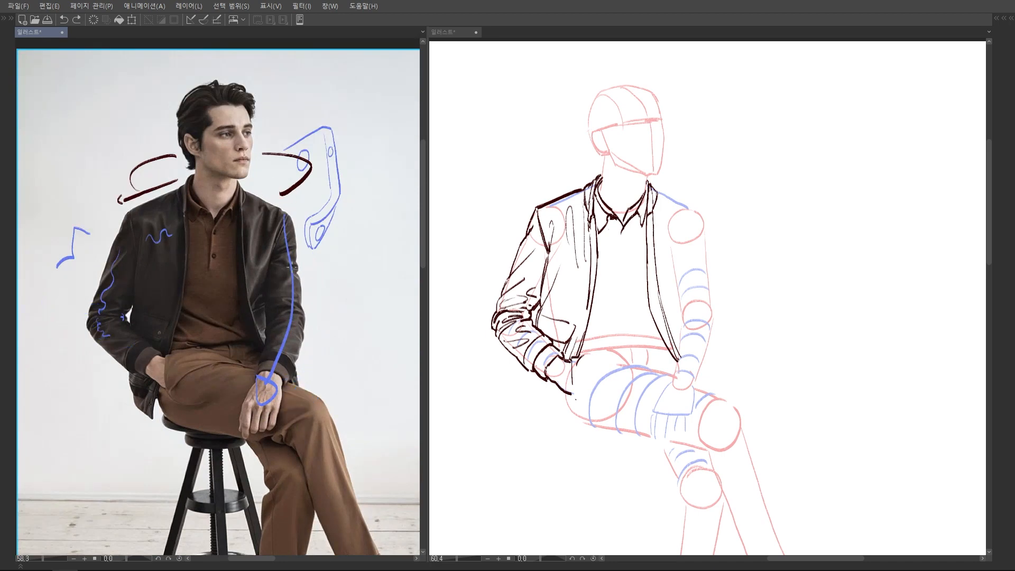
Mark the photo in blue with an outward arrow beside the near elbow and diagonal fold lines along the near sleeve.
scroll(165, 316, up, 2)
drag(153, 316, 134, 331)
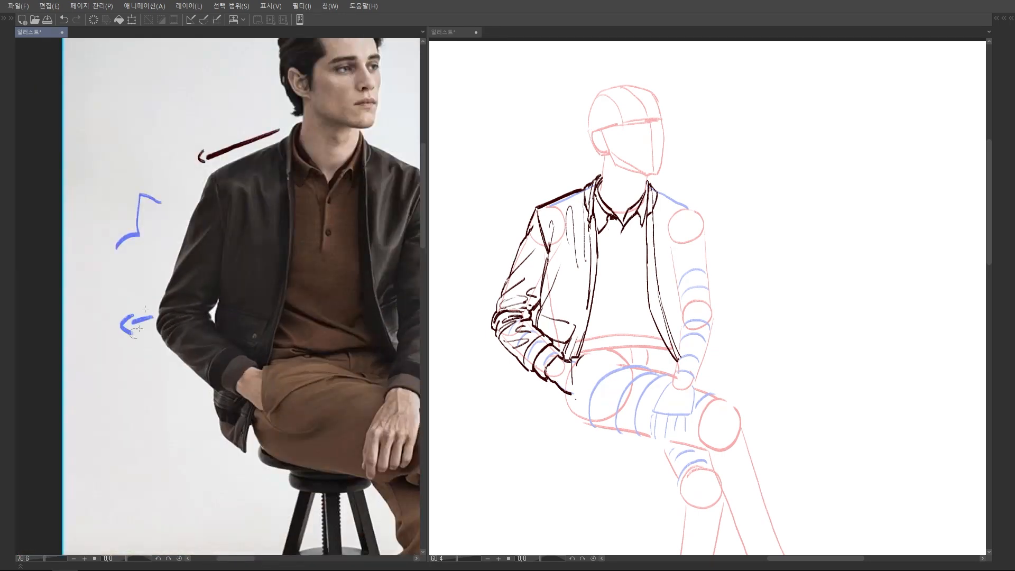
drag(214, 226, 174, 273)
mouse_move(203, 199)
mouse_down()
mouse_move(182, 239)
mouse_move(195, 269)
mouse_move(167, 304)
mouse_up()
mouse_move(224, 349)
mouse_down()
mouse_move(166, 336)
mouse_move(180, 362)
mouse_up()
drag(181, 344, 181, 366)
mouse_move(170, 311)
mouse_down()
mouse_move(165, 288)
mouse_move(180, 243)
mouse_up()
Mark a dark red downward arrow beside the far arm and curved blue fold lines across the far sleeve.
scroll(124, 273, down, 2)
mouse_move(379, 255)
mouse_down()
mouse_move(360, 325)
mouse_move(375, 334)
mouse_up()
scroll(356, 259, up, 2)
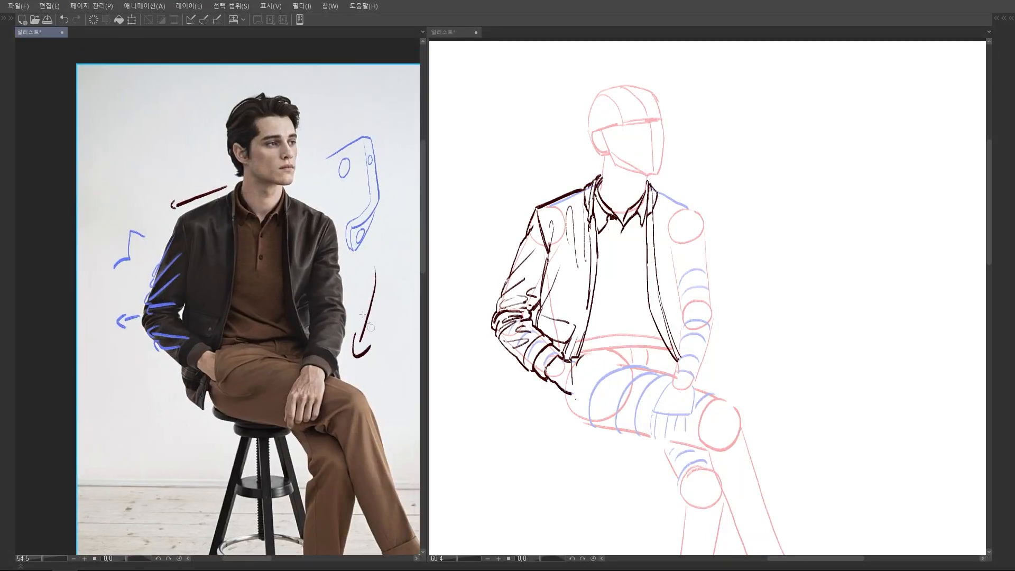
drag(318, 196, 293, 257)
mouse_move(293, 255)
mouse_down()
mouse_move(328, 272)
mouse_move(326, 296)
mouse_up()
mouse_move(298, 310)
mouse_down()
mouse_move(330, 319)
mouse_move(335, 346)
mouse_up()
Sketch a slanted blue tube with curved cross bands on the empty background beside the far sleeve.
scroll(299, 328, down, 3)
scroll(307, 253, up, 2)
drag(314, 233, 296, 344)
key(ctrl+z)
drag(315, 231, 294, 328)
mouse_move(311, 241)
mouse_down()
mouse_move(317, 223)
mouse_move(367, 235)
mouse_up()
drag(366, 233, 330, 339)
drag(314, 249, 368, 244)
mouse_move(307, 280)
mouse_down()
mouse_move(356, 276)
mouse_move(334, 250)
mouse_move(335, 286)
mouse_up()
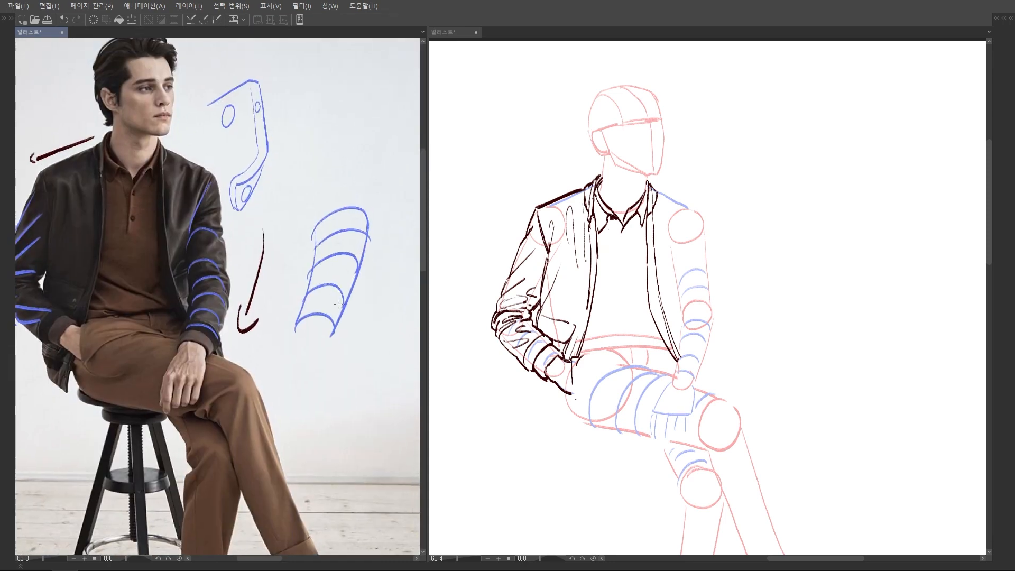
Undo the blue tube, the far sleeve's blue fold lines and the dark red arrow.
scroll(344, 265, down, 3)
scroll(343, 264, up, 2)
key(ctrl+z)
key(ctrl+z)
key(ctrl+z)
key(ctrl+z)
key(ctrl+z)
key(ctrl+z)
key(ctrl+z)
key(ctrl+z)
key(ctrl+z)
key(ctrl+z)
key(ctrl+z)
key(ctrl+z)
key(ctrl+z)
key(ctrl+z)
key(ctrl+z)
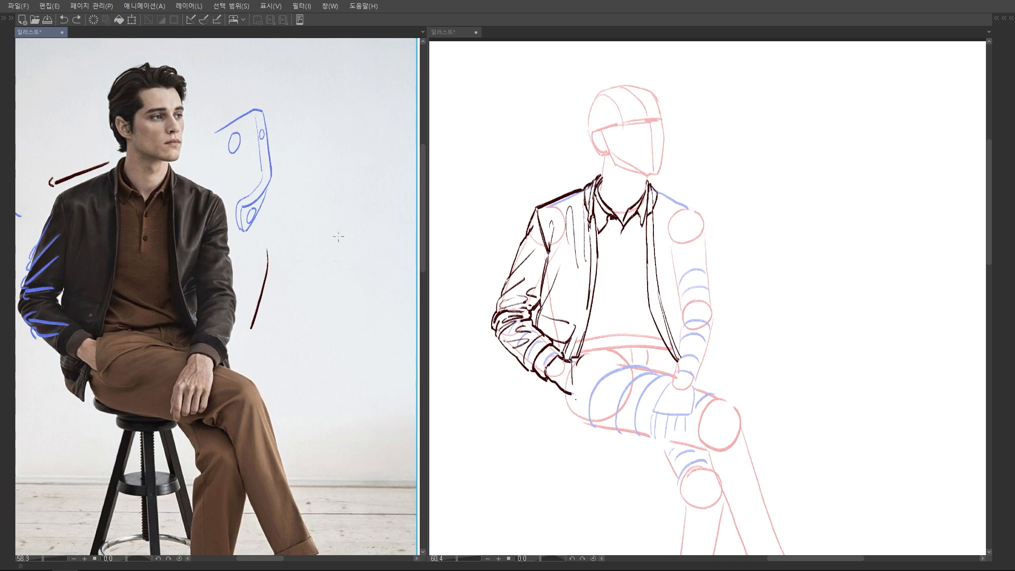
Draw a dark red horizontal tube with wavy edges and curved cross bands beside the seated man.
drag(340, 271, 321, 278)
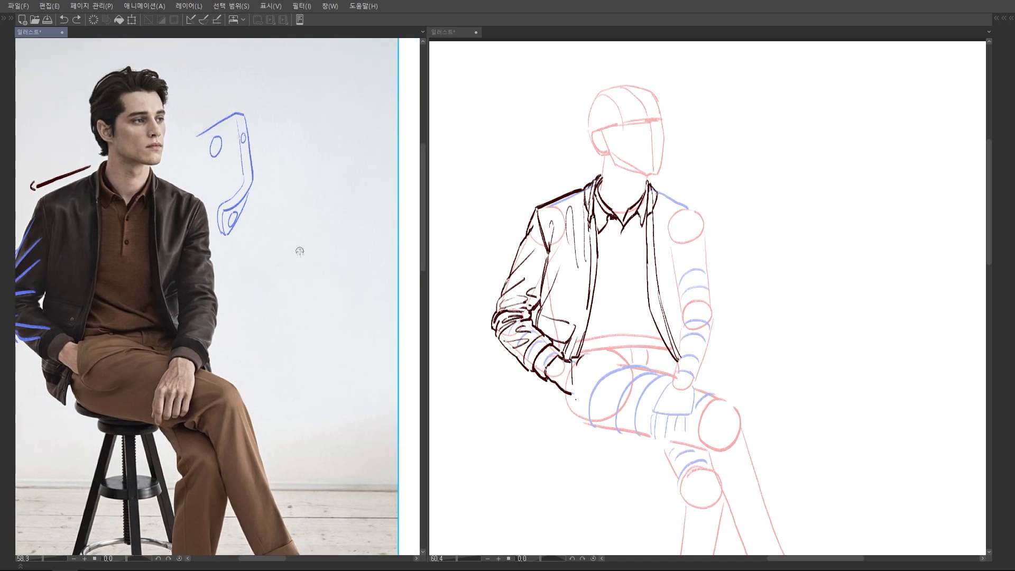
mouse_move(377, 241)
mouse_down()
mouse_move(395, 266)
mouse_move(392, 289)
mouse_move(339, 311)
mouse_up()
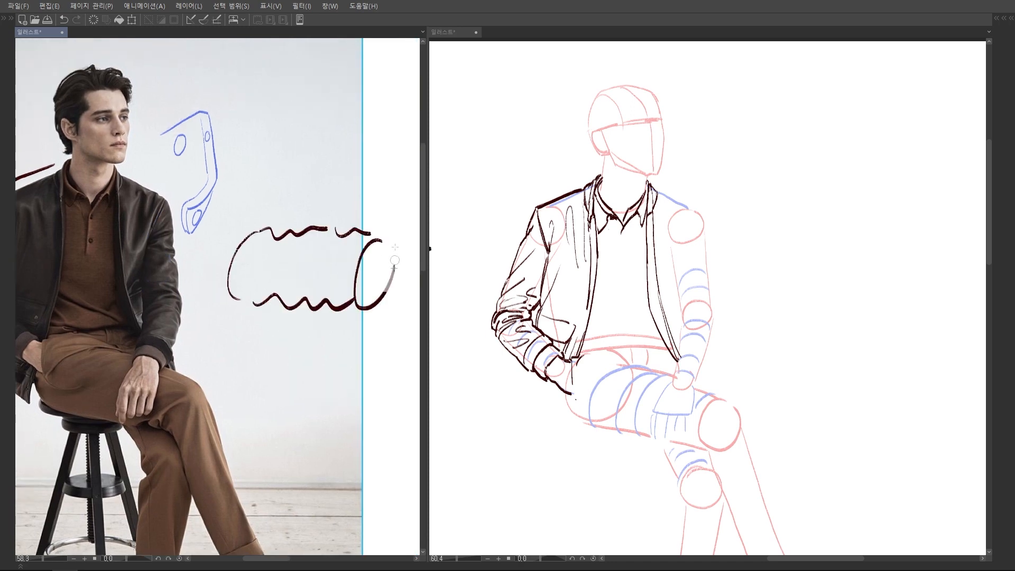
mouse_move(343, 235)
mouse_down()
mouse_move(320, 269)
mouse_move(316, 307)
mouse_up()
drag(330, 232, 292, 305)
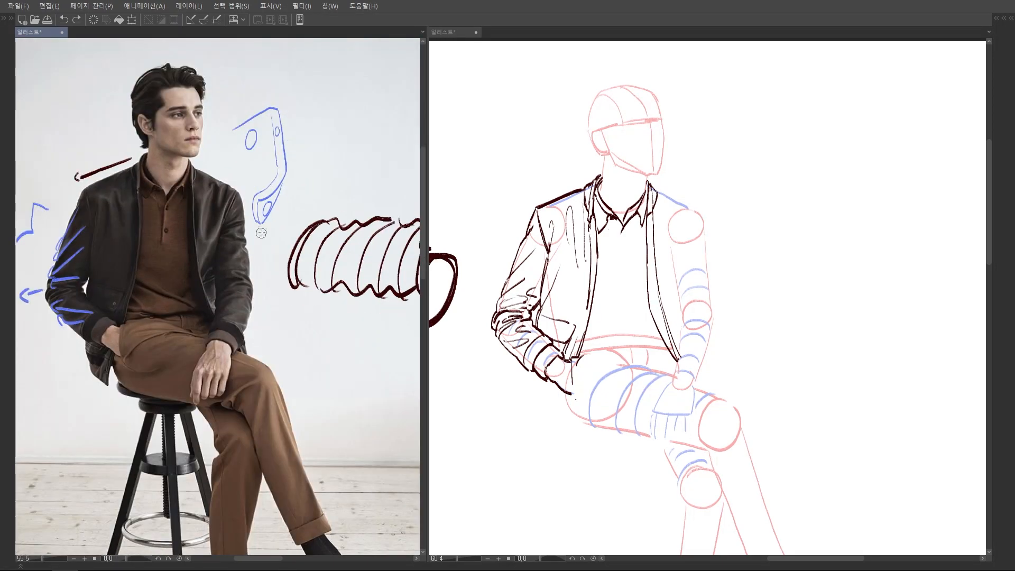
Try a blue hanging line ending in a loop and a curved arrow pointing at the far forearm, and undo both.
drag(263, 221, 269, 443)
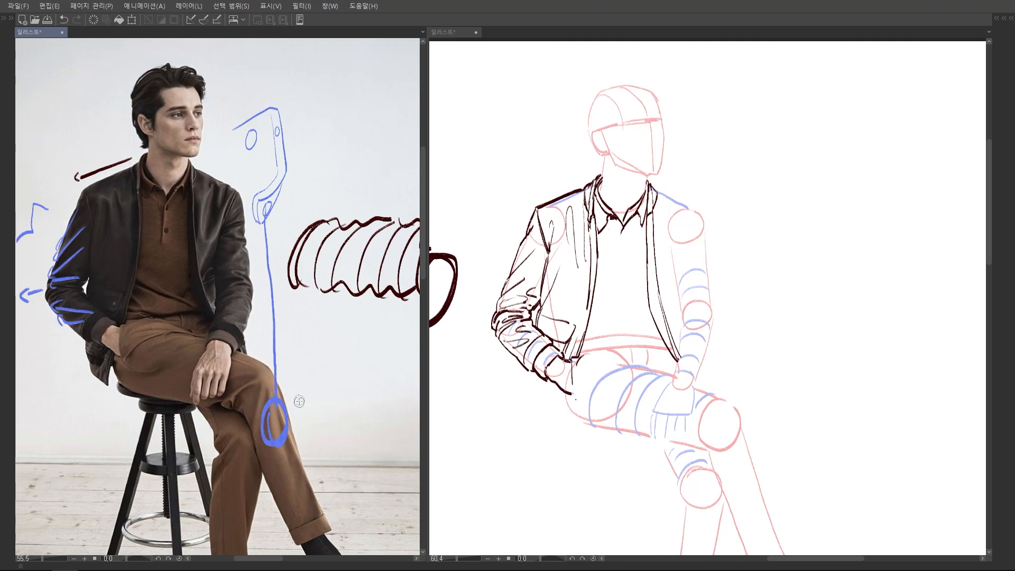
mouse_move(299, 403)
mouse_down()
mouse_move(247, 299)
mouse_move(242, 322)
mouse_up()
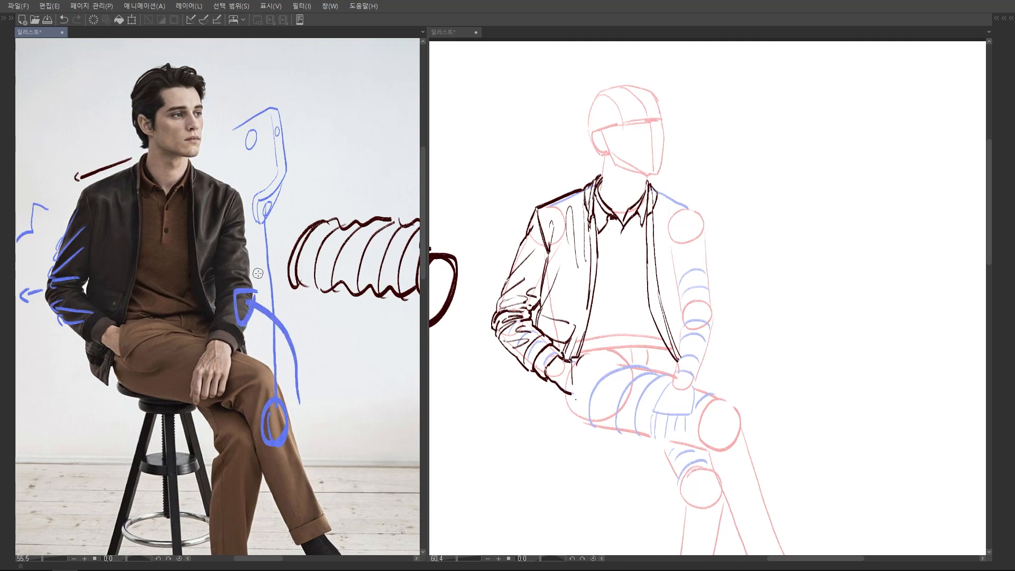
key(ctrl+z)
key(ctrl+z)
key(ctrl+z)
key(ctrl+z)
Mark small blue loops for the fold clusters below the far shoulder and around the far elbow.
drag(241, 217, 232, 223)
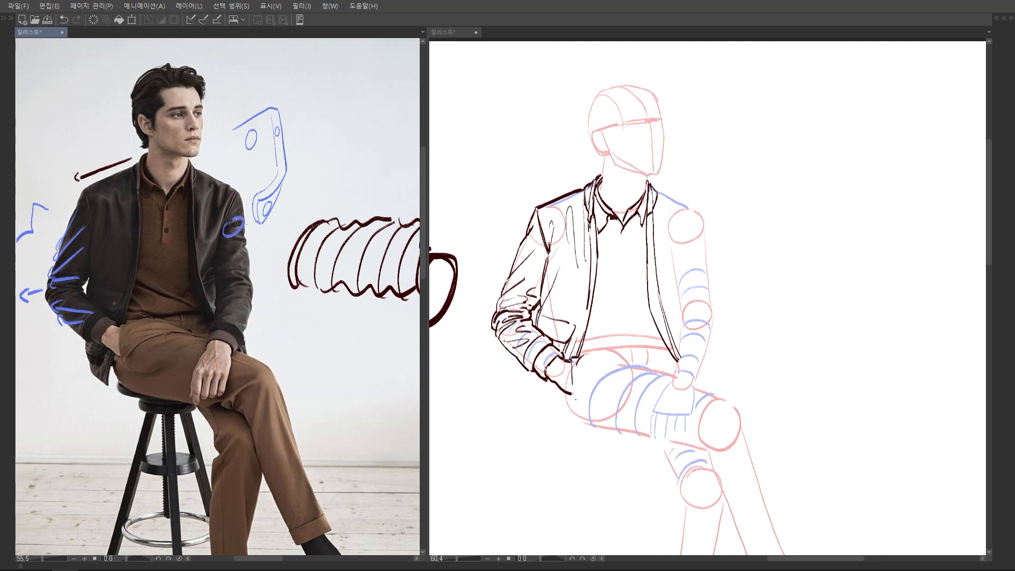
scroll(227, 227, up, 2)
drag(241, 279, 228, 282)
key(ctrl+z)
key(ctrl+z)
mouse_move(218, 219)
mouse_down()
mouse_move(242, 210)
mouse_move(218, 221)
mouse_up()
mouse_move(221, 231)
mouse_down()
mouse_move(231, 228)
mouse_move(226, 240)
mouse_up()
drag(228, 281, 240, 278)
drag(241, 278, 240, 290)
drag(250, 298, 238, 298)
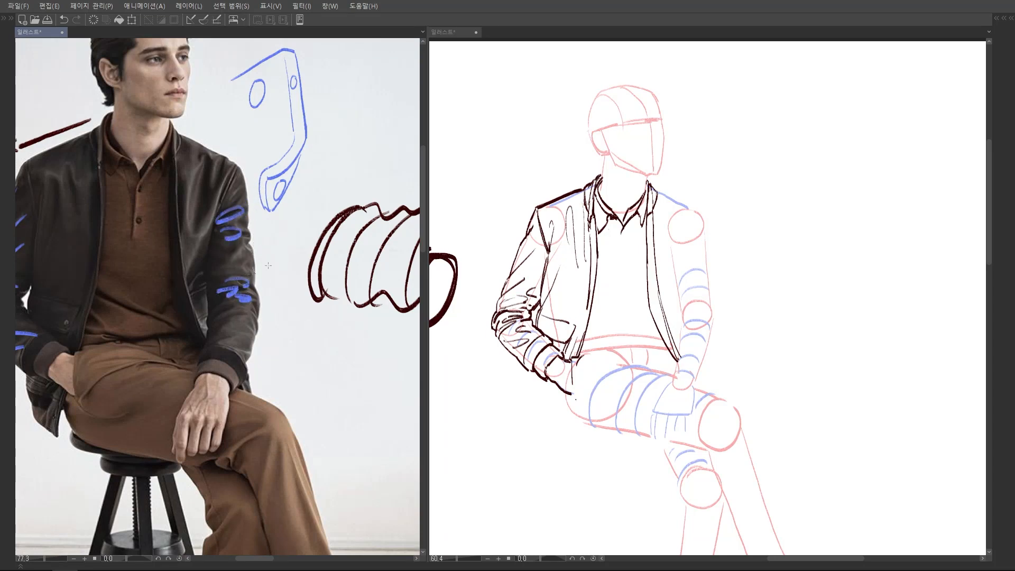
Undo the blue fold loops on the far sleeve.
scroll(269, 306, down, 4)
scroll(289, 292, up, 2)
key(ctrl+z)
key(ctrl+z)
key(ctrl+z)
key(ctrl+z)
key(ctrl+z)
key(ctrl+z)
drag(257, 256, 253, 272)
scroll(253, 272, up, 1)
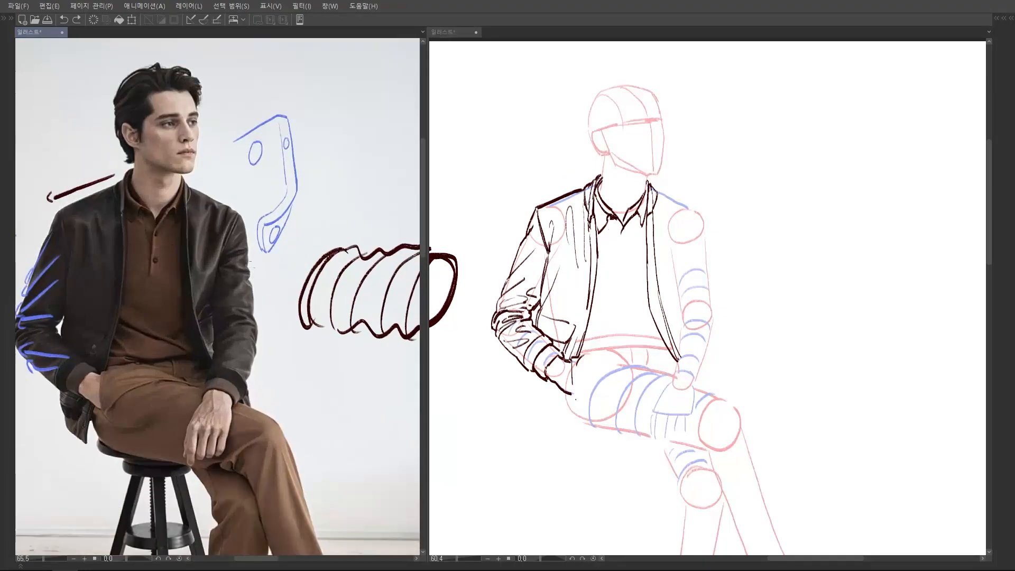
Mark a short blue arc above the near shoulder and try a large curved blue arrow sweeping to the far elbow.
scroll(296, 227, down, 2)
drag(164, 170, 154, 186)
mouse_move(241, 182)
mouse_down()
mouse_move(309, 217)
mouse_move(279, 271)
mouse_up()
scroll(271, 254, up, 2)
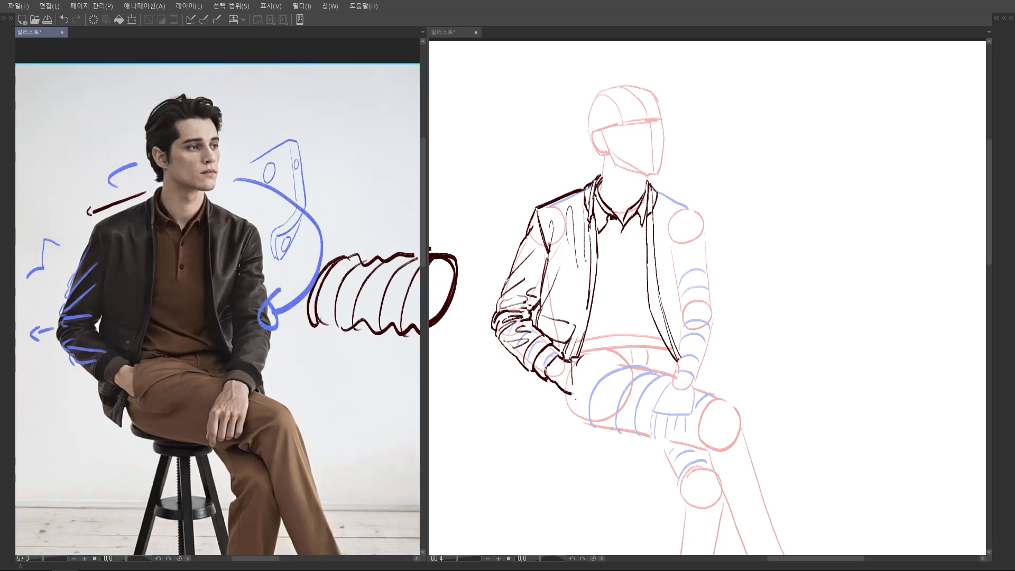
scroll(266, 243, up, 2)
mouse_move(258, 223)
mouse_down()
mouse_move(251, 267)
mouse_move(271, 236)
mouse_move(261, 253)
mouse_up()
drag(237, 227, 251, 326)
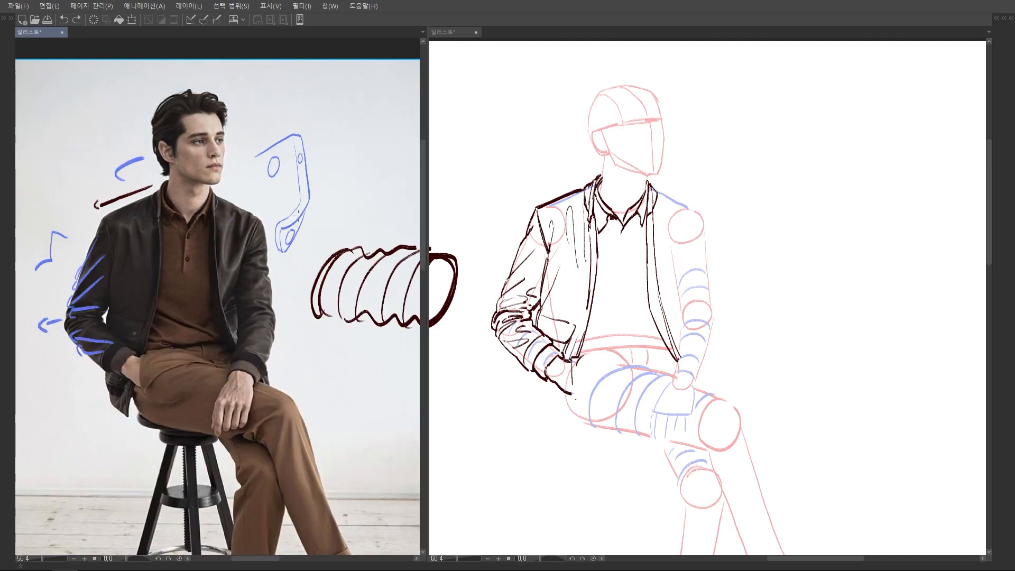
scroll(298, 214, up, 2)
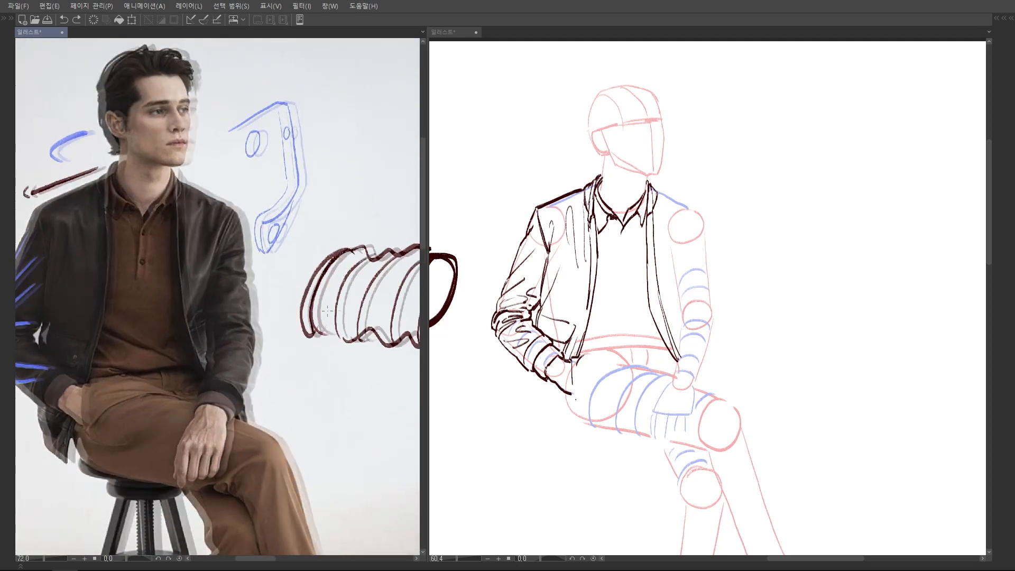
Draw the far shoulder line from the collar and the far armhole edge down along the jacket front in black.
scroll(582, 200, up, 4)
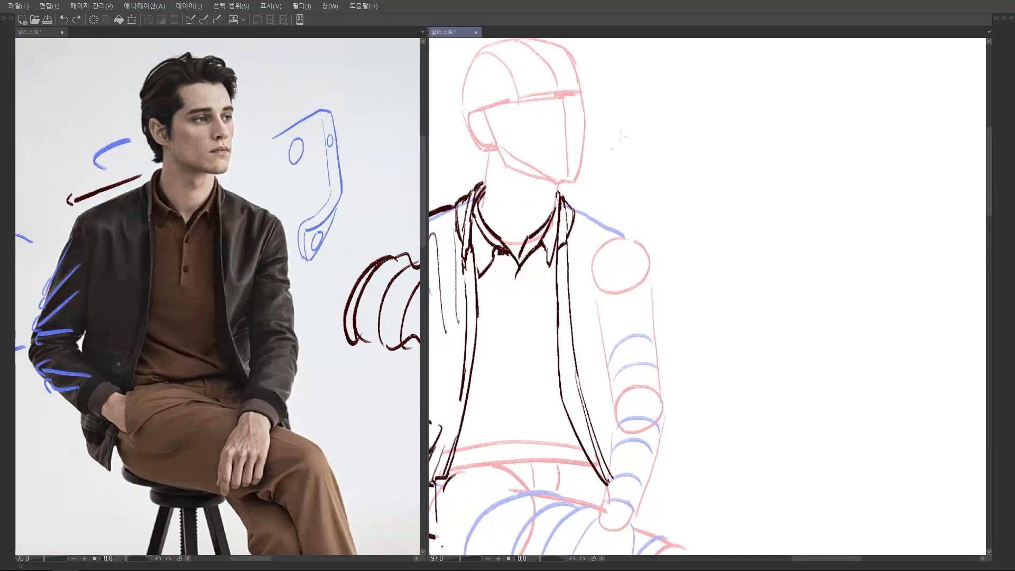
mouse_move(562, 197)
mouse_down()
mouse_move(646, 241)
mouse_move(608, 305)
mouse_up()
drag(645, 234, 615, 297)
key(ctrl+z)
key(ctrl+z)
drag(649, 229, 614, 315)
mouse_move(601, 305)
mouse_down()
mouse_move(606, 286)
mouse_move(591, 342)
mouse_up()
scroll(607, 205, up, 1)
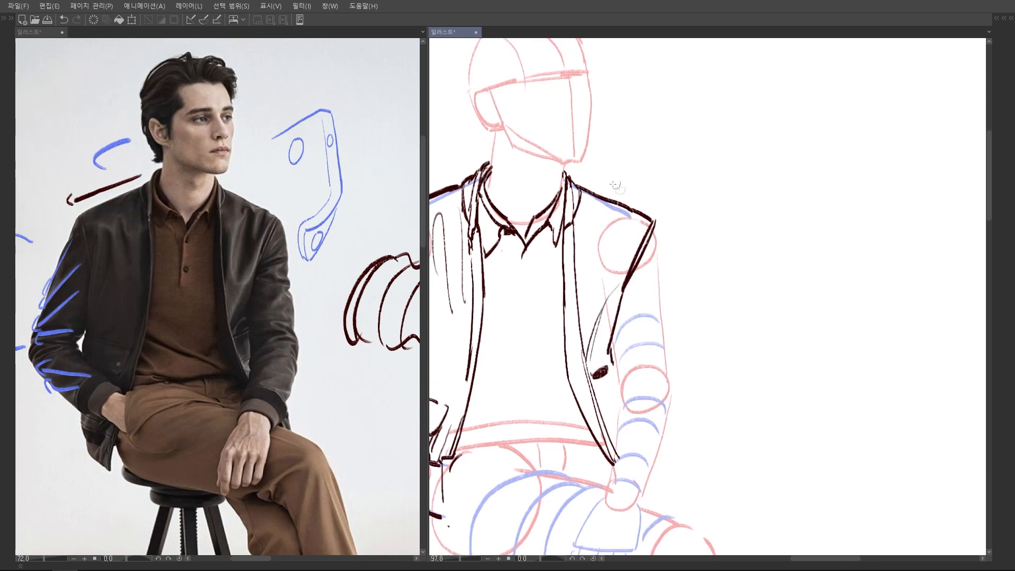
Add vertical fold lines on the far jacket front's chest and reinforce the far armhole line.
mouse_move(608, 212)
mouse_down()
mouse_move(588, 281)
mouse_move(594, 307)
mouse_up()
mouse_move(644, 229)
mouse_down()
mouse_move(612, 296)
mouse_move(622, 284)
mouse_move(603, 306)
mouse_move(581, 293)
mouse_move(591, 312)
mouse_up()
drag(591, 275, 593, 302)
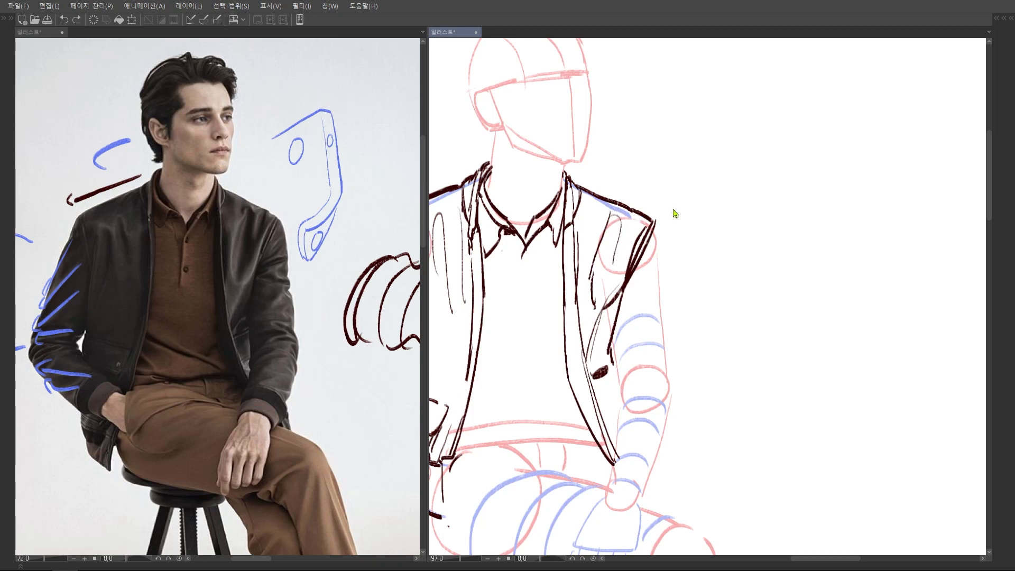
scroll(668, 236, down, 4)
scroll(593, 224, up, 4)
mouse_move(629, 239)
mouse_down()
mouse_move(621, 254)
mouse_move(582, 255)
mouse_move(585, 246)
mouse_up()
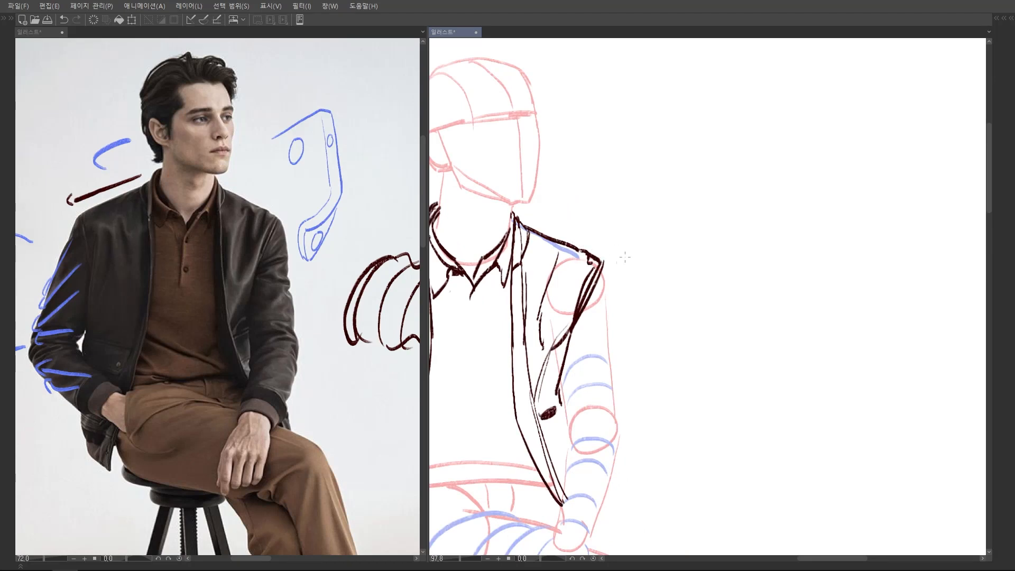
Draw the far upper sleeve's outer contour with folds radiating from the armpit and a fold above the elbow.
scroll(616, 252, down, 4)
scroll(589, 227, up, 3)
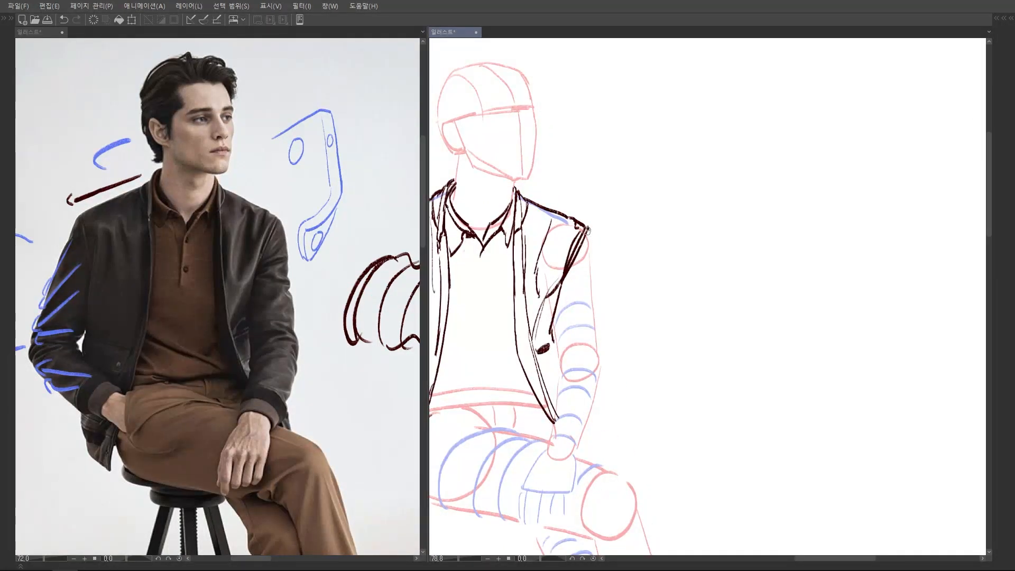
drag(594, 266, 594, 276)
drag(594, 275, 594, 269)
mouse_move(565, 275)
mouse_down()
mouse_move(591, 266)
mouse_move(589, 242)
mouse_move(577, 262)
mouse_move(588, 247)
mouse_move(571, 264)
mouse_up()
mouse_move(576, 265)
mouse_down()
mouse_move(586, 228)
mouse_move(579, 232)
mouse_move(605, 253)
mouse_up()
mouse_move(596, 244)
mouse_down()
mouse_move(598, 236)
mouse_move(576, 249)
mouse_move(604, 254)
mouse_move(573, 246)
mouse_move(580, 231)
mouse_up()
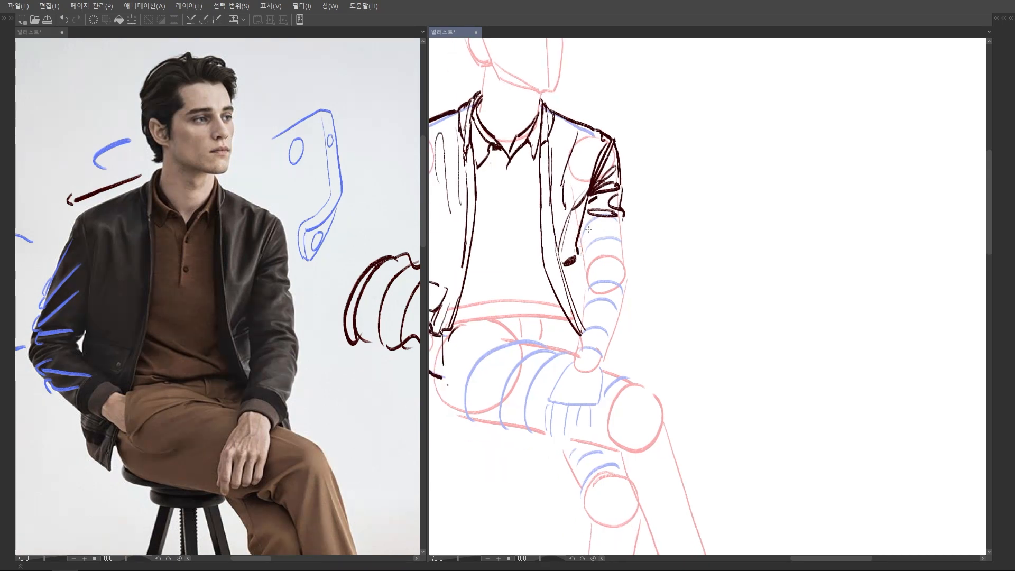
Draw the far sleeve down to the elbow with its side contours and dense bunched folds at the elbow.
drag(604, 257, 608, 251)
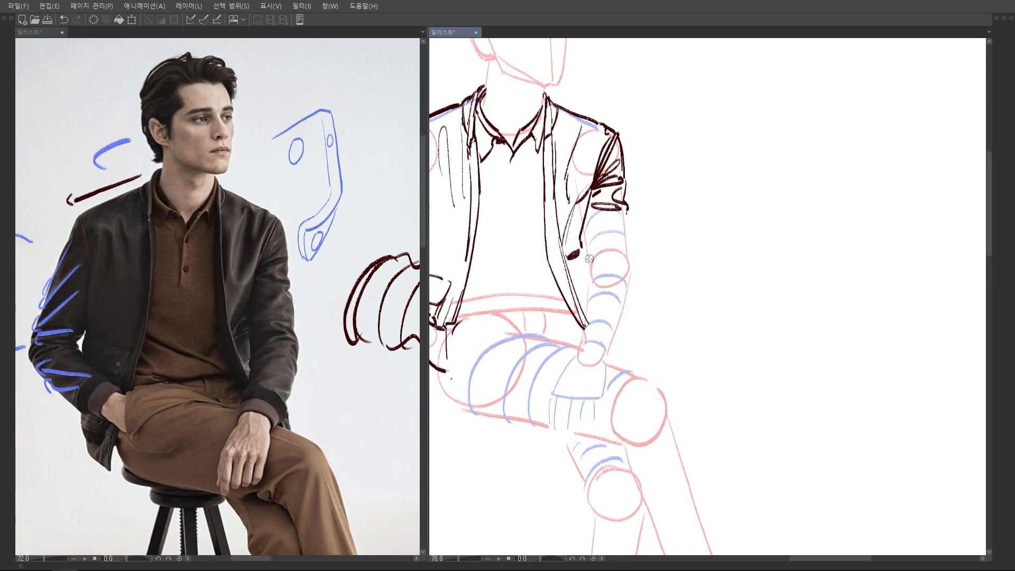
drag(606, 253, 625, 260)
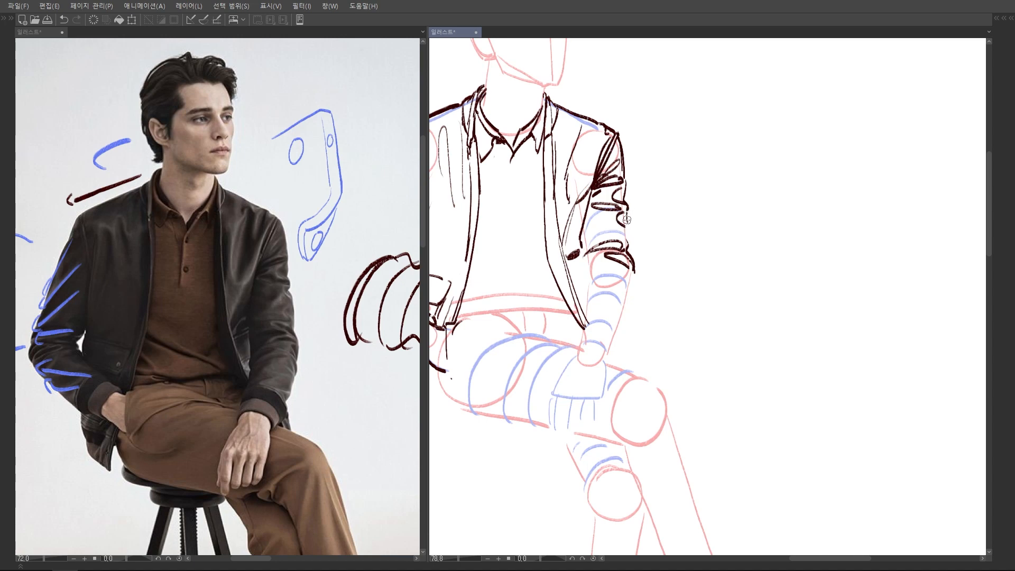
mouse_move(629, 236)
mouse_down()
mouse_move(627, 177)
mouse_move(614, 222)
mouse_move(592, 241)
mouse_up()
mouse_move(588, 223)
mouse_down()
mouse_move(580, 245)
mouse_move(598, 219)
mouse_move(592, 250)
mouse_move(640, 244)
mouse_up()
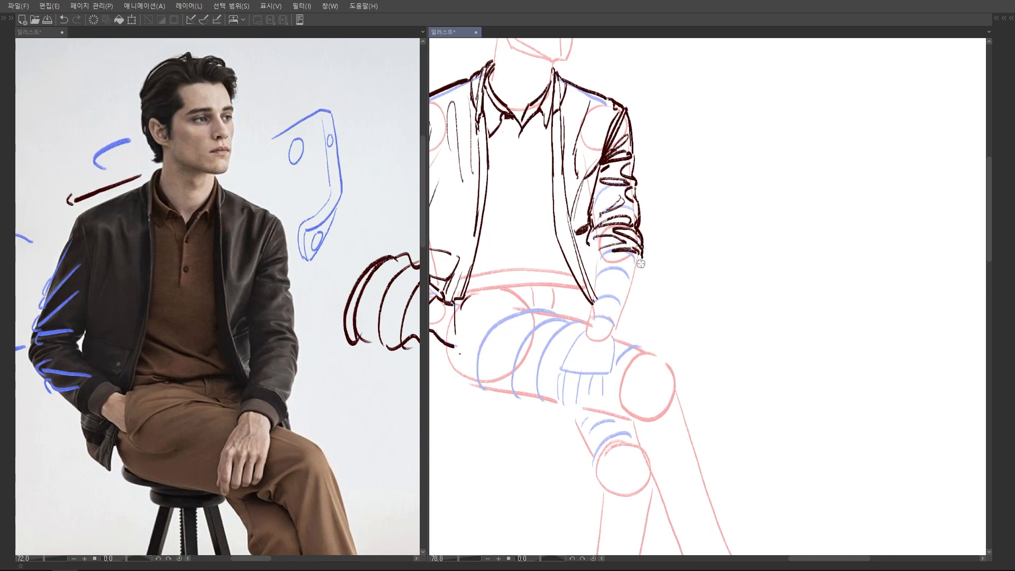
Draw the far sleeve's inner forearm edge and the cuff band around the wrist.
scroll(637, 267, down, 1)
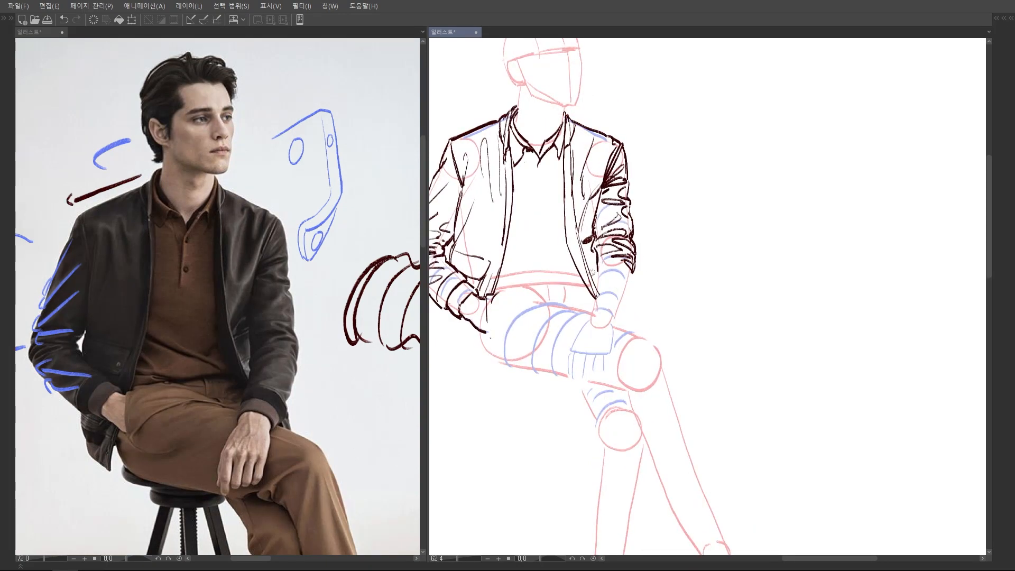
scroll(594, 274, up, 2)
drag(593, 282, 608, 281)
drag(609, 279, 633, 294)
key(ctrl+z)
mouse_move(601, 260)
mouse_down()
mouse_move(592, 254)
mouse_move(594, 273)
mouse_up()
mouse_move(601, 251)
mouse_down()
mouse_move(642, 268)
mouse_move(632, 276)
mouse_move(636, 291)
mouse_up()
key(ctrl+z)
Draw the outer edge of the far forearm sleeve and fill the forearm with wavy folds down to the cuff.
drag(644, 233, 642, 253)
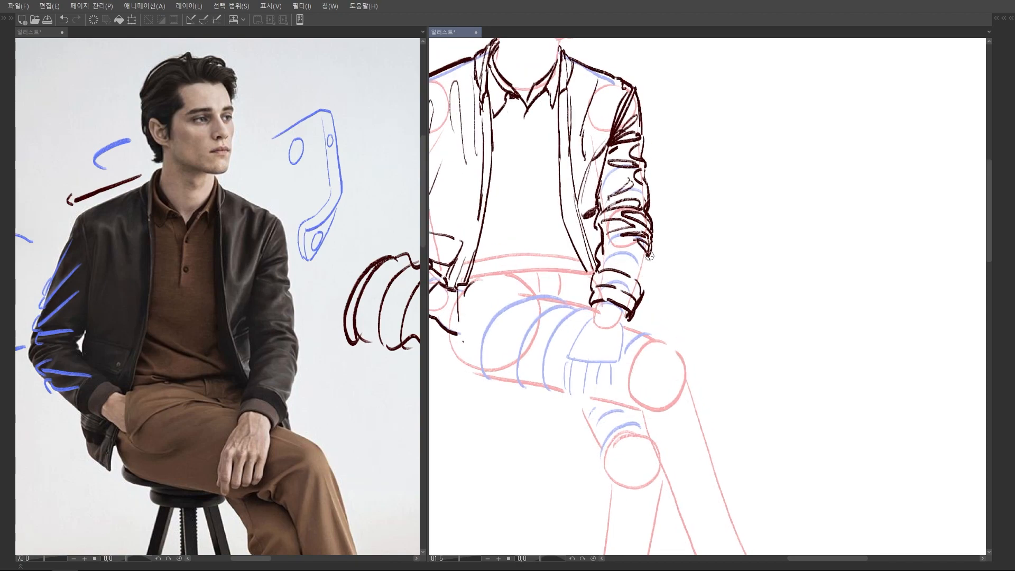
key(ctrl+z)
mouse_move(636, 278)
mouse_down()
mouse_move(640, 292)
mouse_move(645, 267)
mouse_move(628, 278)
mouse_move(617, 265)
mouse_up()
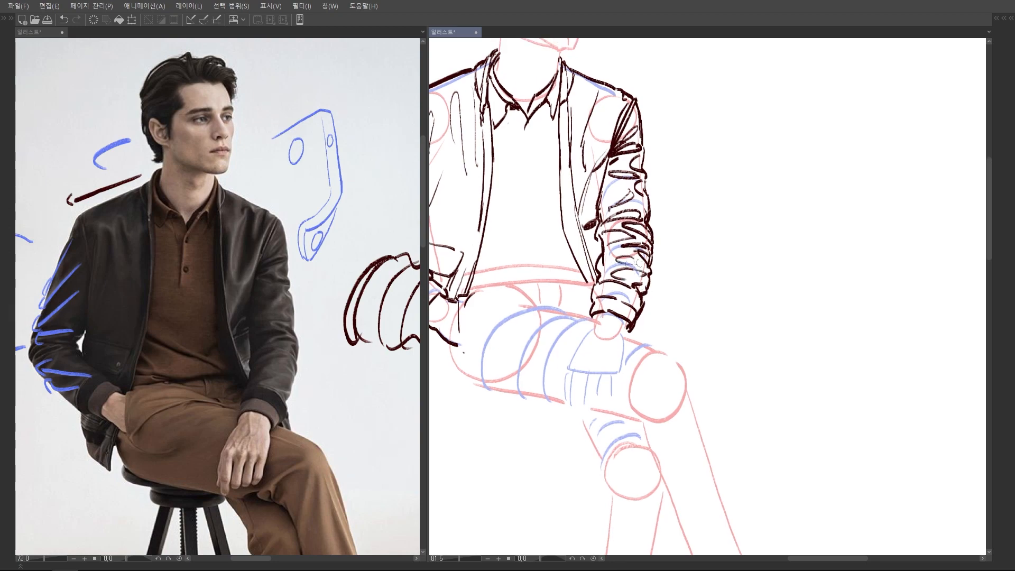
Draw a small blue arrow beside the far sleeve's elbow, pointing inward at the sleeve.
scroll(638, 289, down, 4)
scroll(642, 219, up, 4)
drag(682, 295, 715, 291)
drag(688, 281, 693, 309)
drag(311, 360, 315, 353)
drag(645, 264, 652, 255)
scroll(632, 276, up, 2)
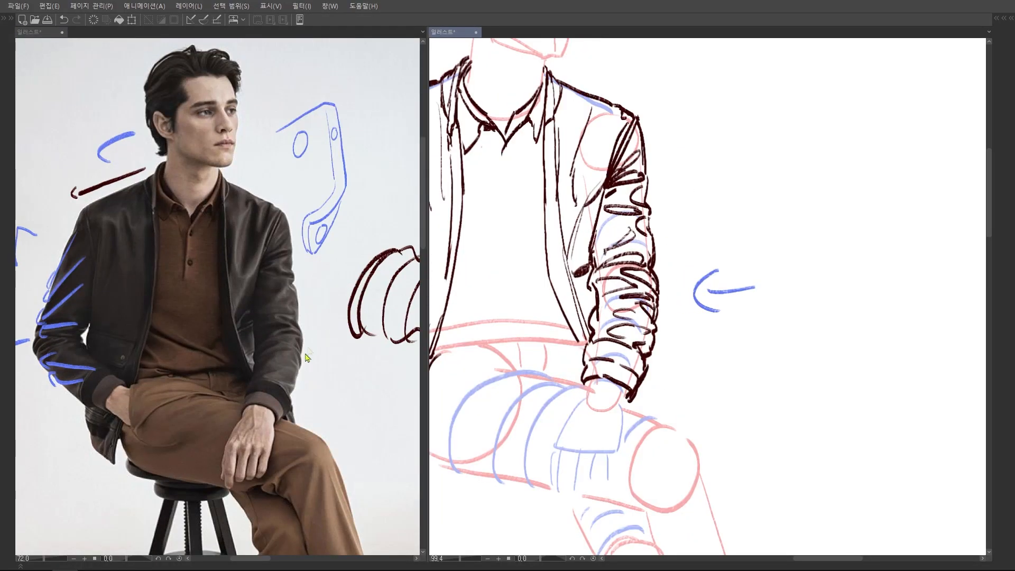
click(306, 349)
drag(295, 309, 310, 335)
key(ctrl+z)
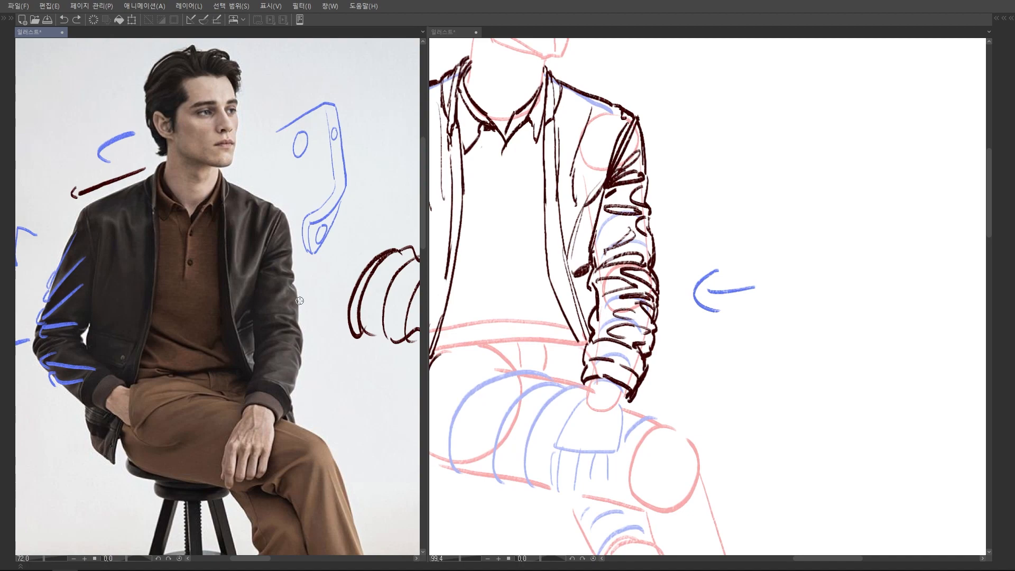
scroll(723, 227, down, 2)
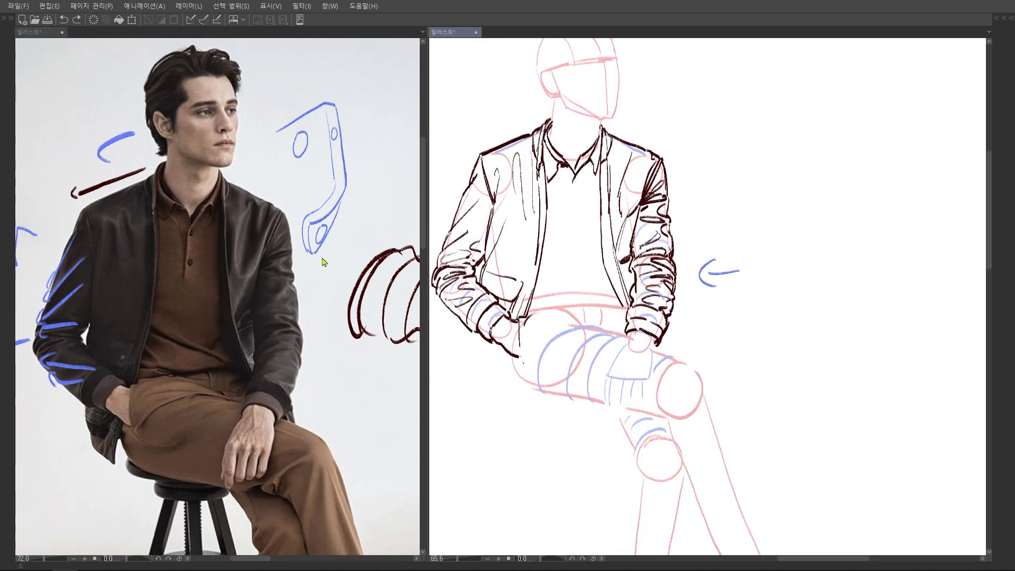
Strengthen the far upper sleeve's outer contour and the dark fold above the elbow.
scroll(286, 251, up, 2)
drag(669, 221, 668, 227)
scroll(668, 227, up, 1)
scroll(668, 227, up, 2)
mouse_move(644, 222)
mouse_down()
mouse_move(669, 207)
mouse_move(666, 230)
mouse_up()
key(ctrl+z)
drag(667, 189, 668, 212)
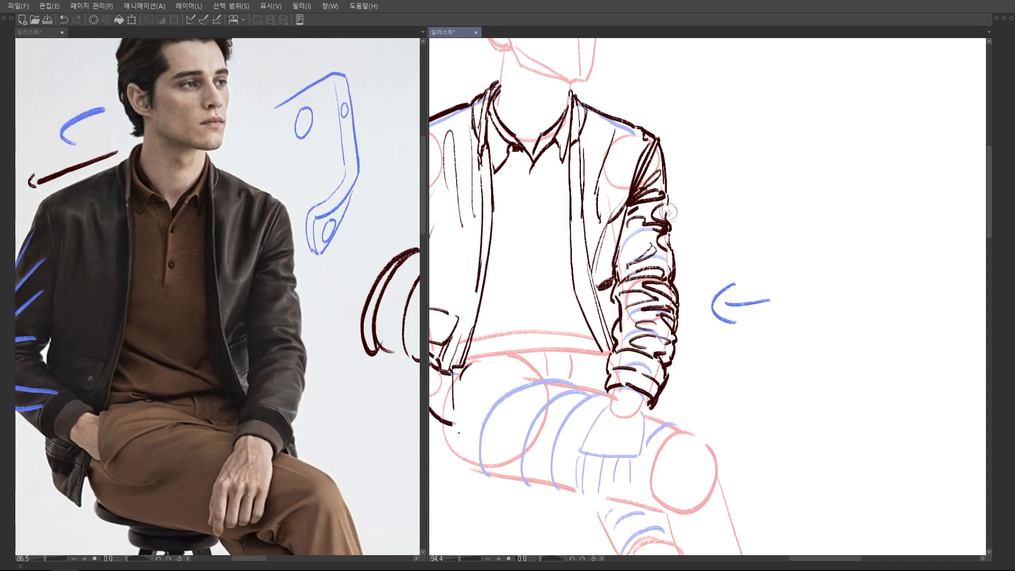
Add another fold line from the far shoulder down toward the armpit on the upper sleeve.
scroll(668, 201, down, 3)
scroll(669, 187, up, 3)
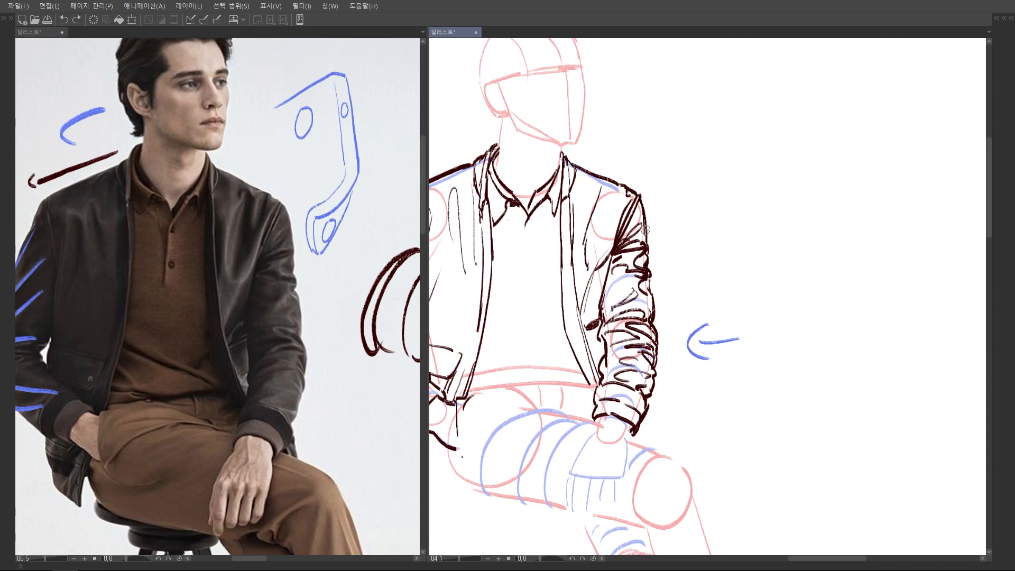
scroll(647, 222, up, 2)
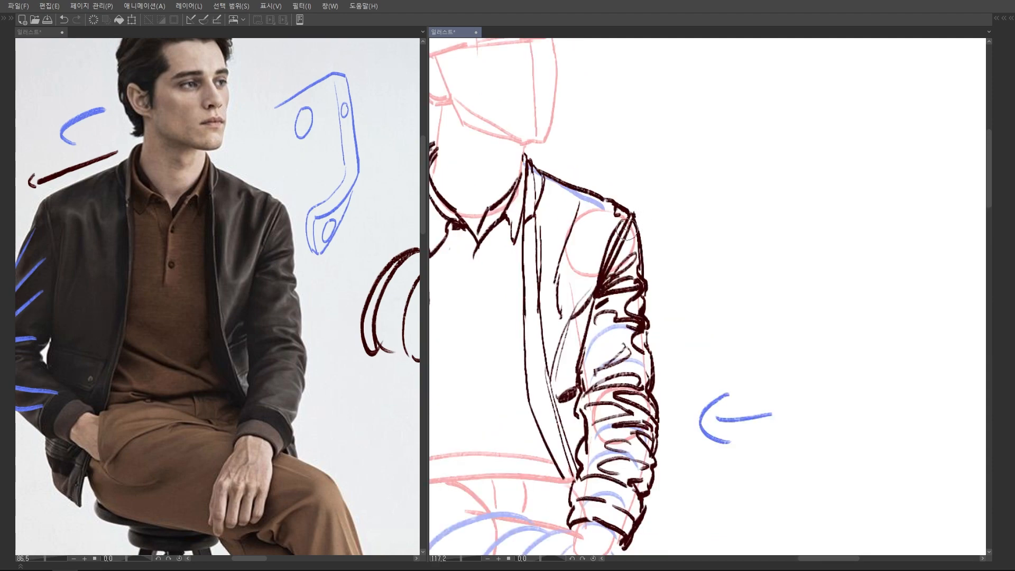
scroll(642, 227, down, 4)
scroll(650, 230, up, 3)
mouse_move(616, 236)
mouse_down()
mouse_move(624, 284)
mouse_move(617, 273)
mouse_move(589, 279)
mouse_up()
key(ctrl+d)
key(ctrl+d)
scroll(618, 283, up, 3)
scroll(642, 224, down, 6)
Draw the hand resting on the thigh as a simple block, with short parallel lines separating the fingers.
mouse_move(661, 292)
mouse_down()
mouse_move(666, 215)
mouse_move(644, 254)
mouse_move(596, 282)
mouse_move(574, 317)
mouse_move(614, 340)
mouse_up()
scroll(355, 196, down, 2)
scroll(643, 253, up, 3)
mouse_move(634, 272)
mouse_down()
mouse_move(623, 319)
mouse_move(617, 339)
mouse_up()
drag(611, 319, 607, 339)
mouse_move(600, 319)
mouse_down()
mouse_move(599, 339)
mouse_move(581, 338)
mouse_move(589, 337)
mouse_up()
key(ctrl+z)
key(ctrl+z)
drag(599, 321, 598, 339)
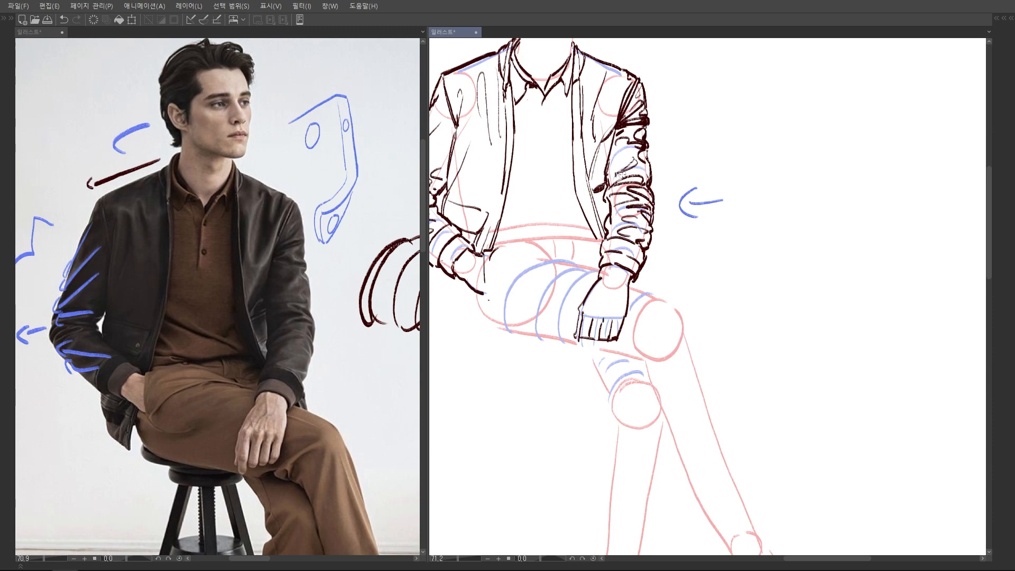
Draw the polo shirt's long diagonal pull fold across the belly toward the far jacket edge and thicken its end.
scroll(629, 304, down, 4)
drag(635, 298, 628, 310)
click(332, 369)
scroll(322, 321, down, 4)
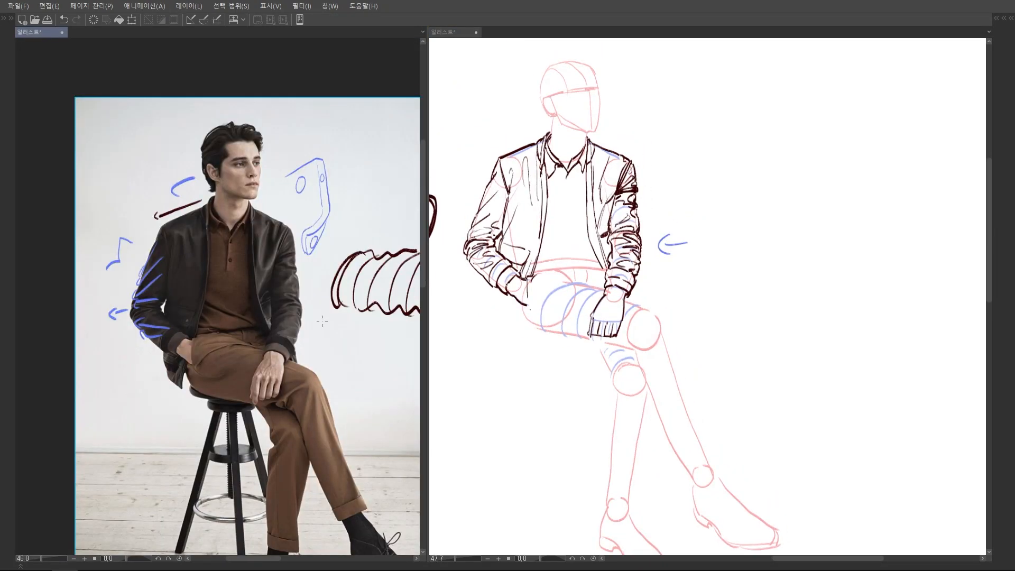
scroll(321, 320, up, 4)
scroll(560, 264, up, 4)
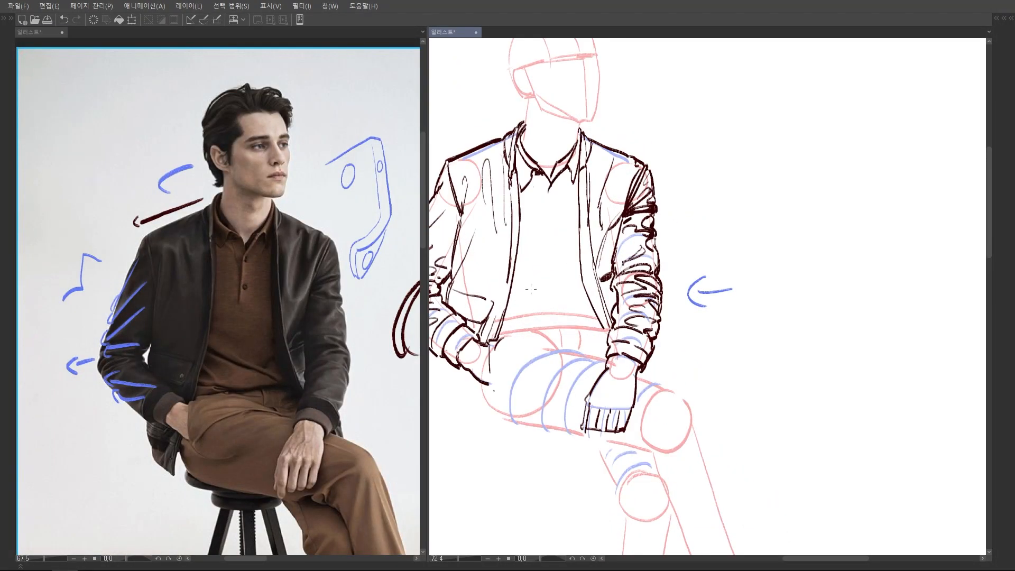
drag(507, 297, 595, 322)
mouse_move(528, 298)
mouse_down()
mouse_move(594, 319)
mouse_move(573, 312)
mouse_up()
click(246, 360)
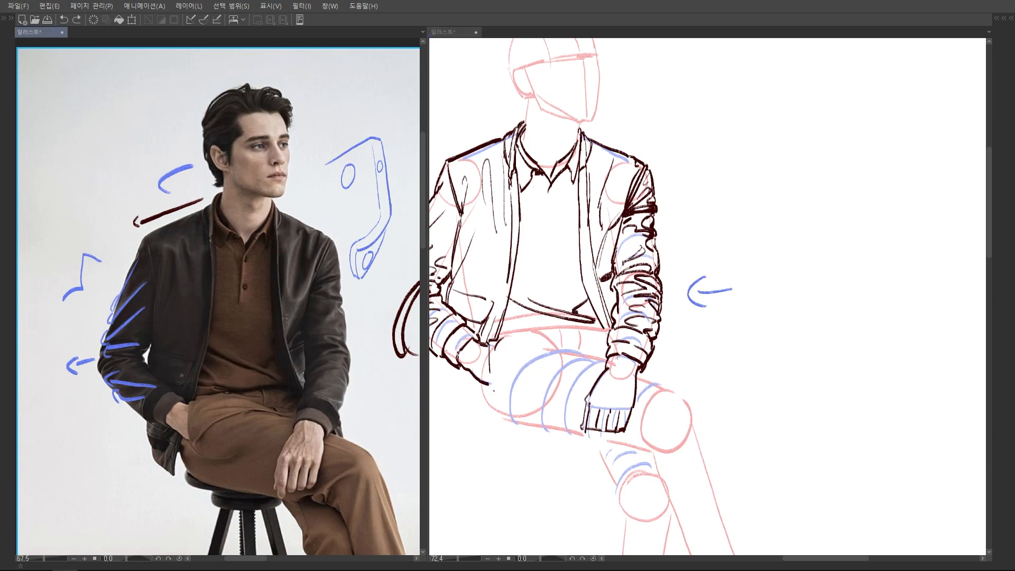
scroll(282, 320, down, 2)
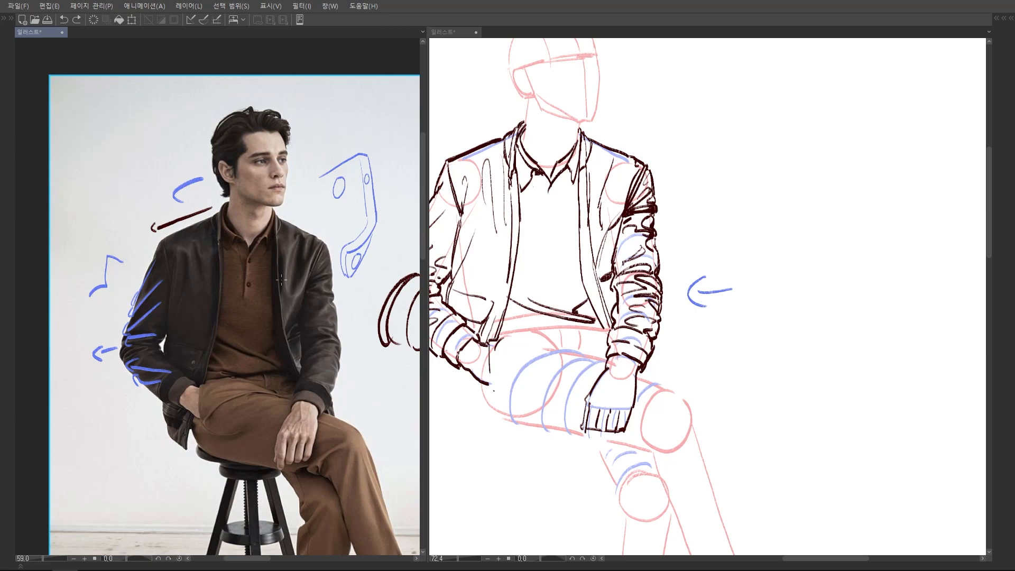
scroll(281, 319, up, 4)
scroll(281, 320, down, 2)
scroll(280, 320, down, 2)
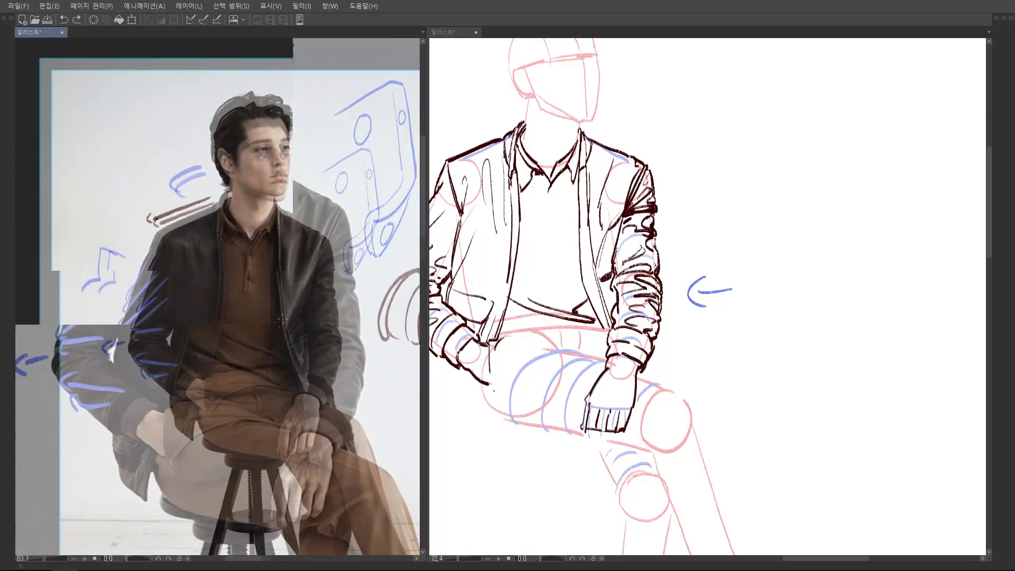
scroll(280, 321, down, 2)
drag(193, 209, 226, 178)
mouse_move(304, 183)
mouse_down()
mouse_move(293, 219)
mouse_move(312, 227)
mouse_up()
key(ctrl+z)
key(ctrl+z)
key(ctrl+z)
drag(292, 294, 297, 268)
Mark the shirt's folds curving down toward the waist with blue strokes on the reference photo.
scroll(296, 270, up, 2)
mouse_move(172, 273)
mouse_down()
mouse_move(281, 324)
mouse_move(248, 325)
mouse_move(290, 342)
mouse_up()
key(ctrl+z)
key(x)
drag(188, 295, 244, 344)
drag(187, 328, 247, 346)
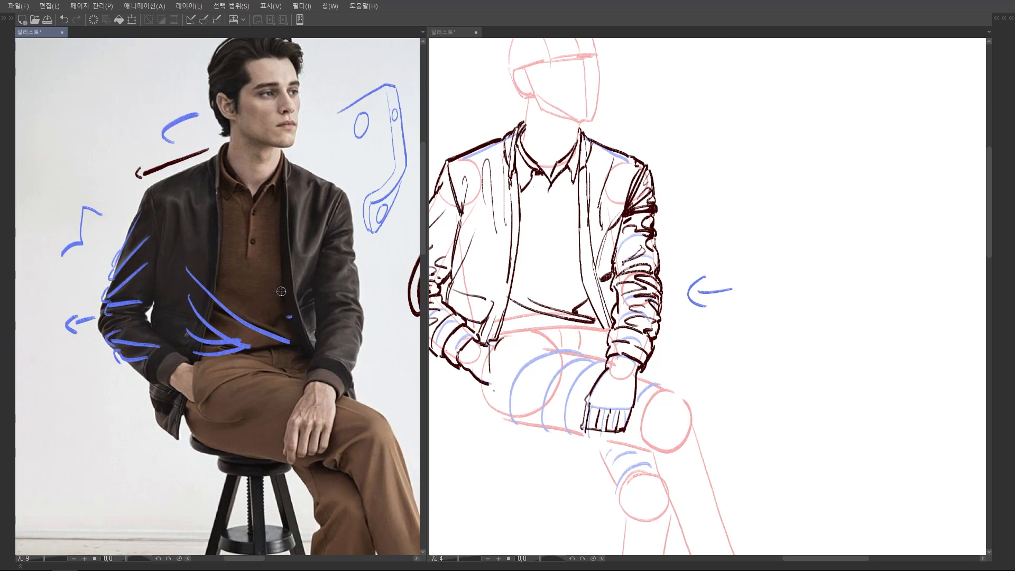
scroll(309, 320, up, 1)
click(153, 222)
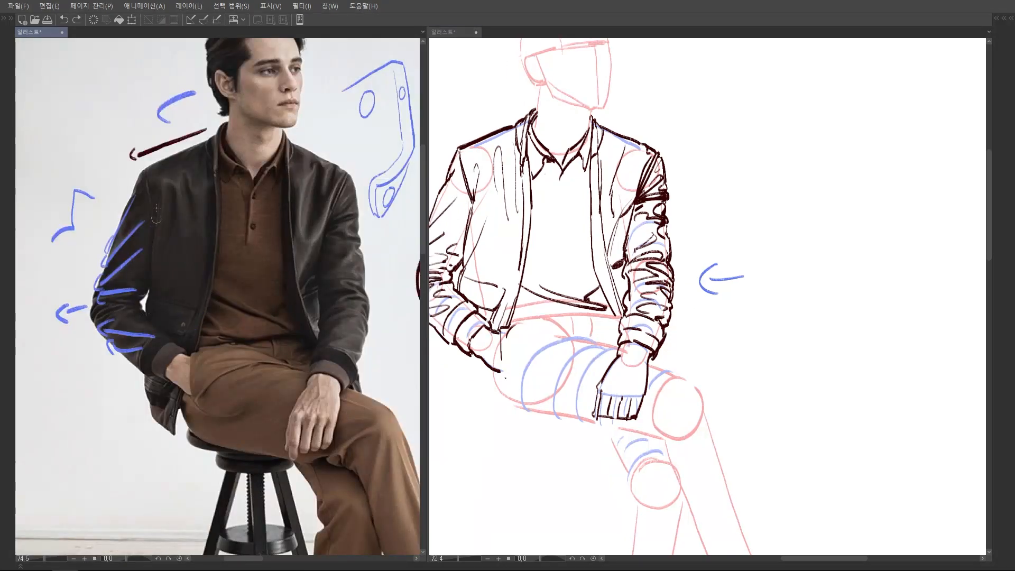
Try long diagonal strokes across the jacket front toward the waist on the reference photo, and undo them.
mouse_move(149, 236)
mouse_down()
mouse_move(161, 195)
mouse_move(139, 229)
mouse_move(161, 195)
mouse_up()
key(ctrl+z)
key(x)
mouse_move(156, 229)
mouse_down()
mouse_move(169, 252)
mouse_move(248, 308)
mouse_up()
mouse_move(159, 249)
mouse_down()
mouse_move(226, 323)
mouse_move(291, 326)
mouse_up()
mouse_move(318, 274)
mouse_down()
mouse_move(248, 286)
mouse_move(293, 262)
mouse_up()
key(ctrl+z)
key(ctrl+z)
key(ctrl+z)
key(ctrl+z)
Draw a short crease near the jacket's far opening and the polo shirt's hem line across the waist.
click(590, 256)
mouse_move(581, 264)
mouse_down()
mouse_move(585, 249)
mouse_move(608, 257)
mouse_up()
mouse_move(541, 278)
mouse_down()
mouse_move(535, 248)
mouse_move(621, 294)
mouse_move(609, 276)
mouse_up()
key(ctrl+z)
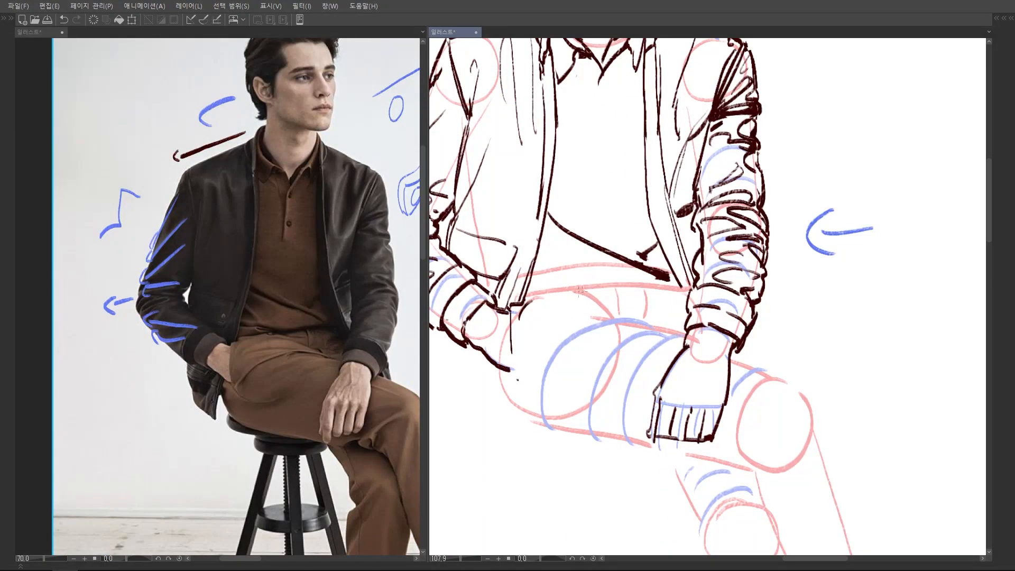
mouse_move(528, 297)
mouse_down()
mouse_move(591, 284)
mouse_move(552, 277)
mouse_move(680, 280)
mouse_up()
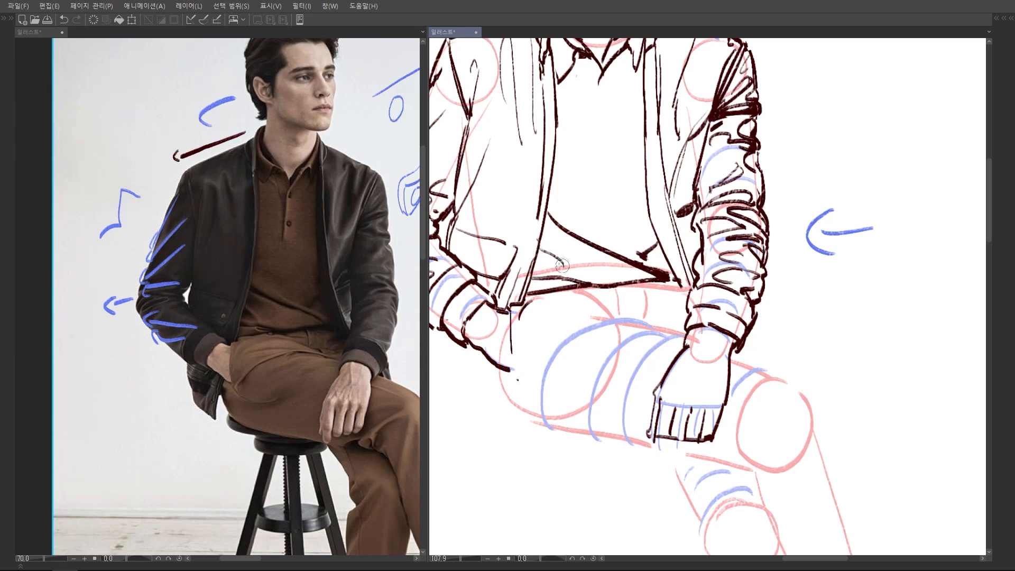
Add small creases between the shirt's diagonal pull fold and its hem.
mouse_move(540, 249)
mouse_down()
mouse_move(567, 270)
mouse_move(571, 261)
mouse_move(616, 276)
mouse_up()
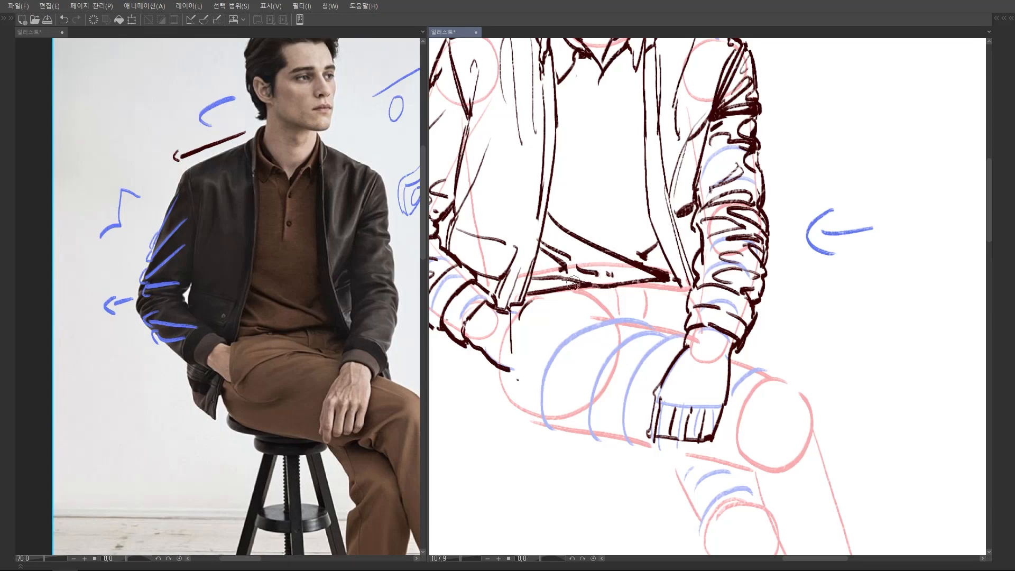
scroll(528, 291, down, 3)
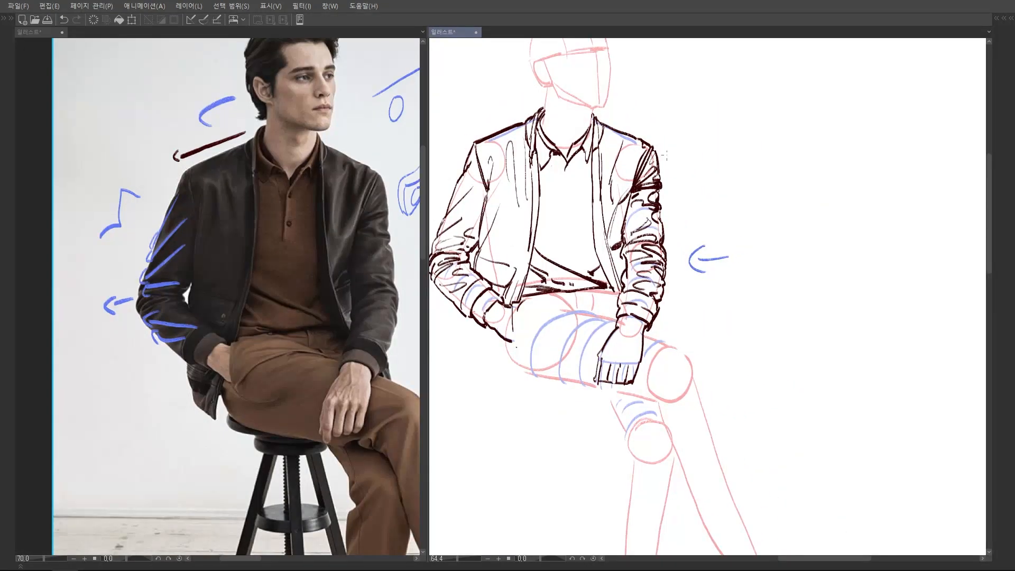
scroll(544, 276, up, 3)
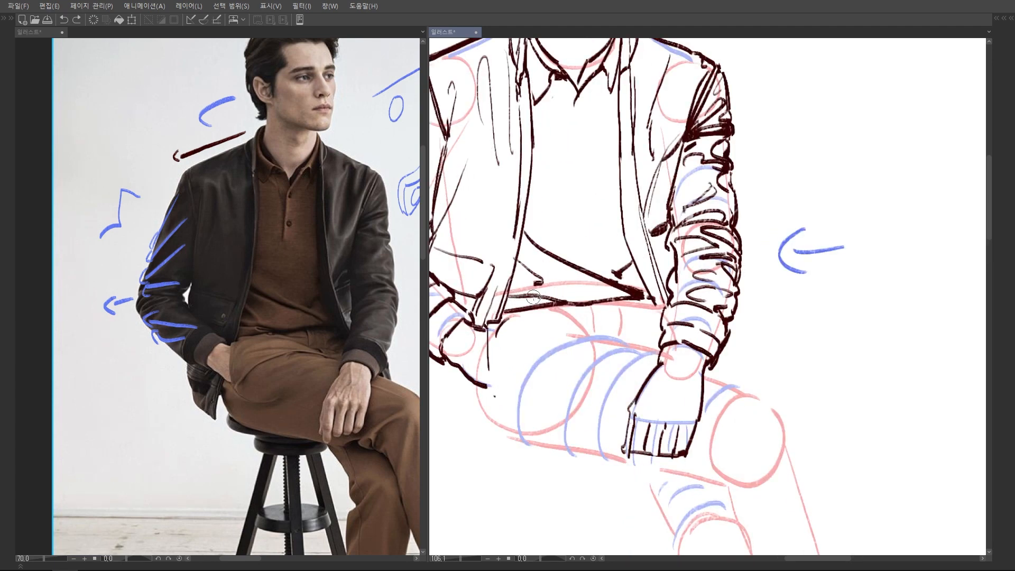
drag(523, 295, 586, 303)
scroll(539, 297, down, 3)
scroll(587, 336, up, 2)
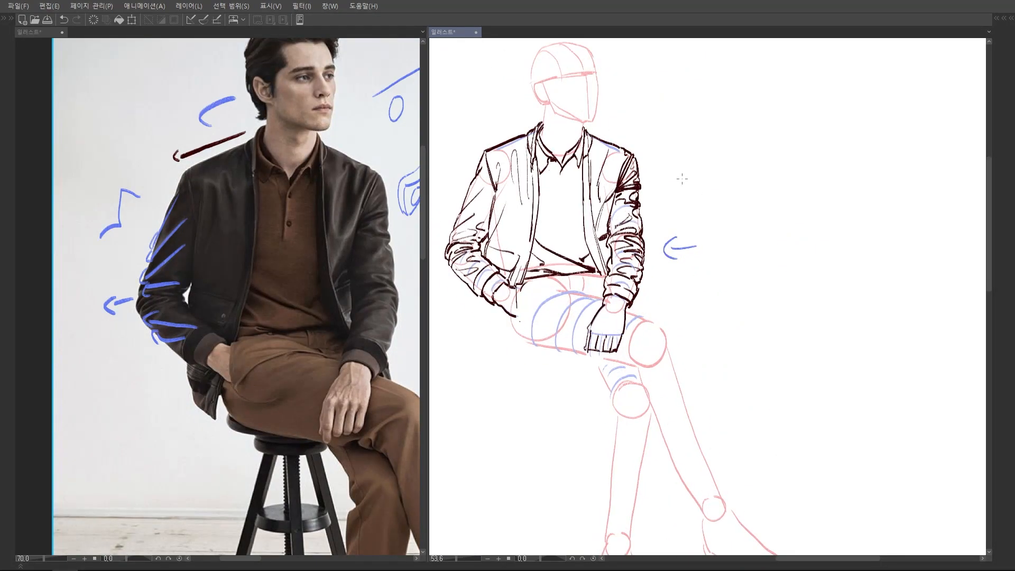
Draw the trouser waistband below the shirt hem, with its lower edge and short vertical belt-loop lines.
drag(561, 272, 569, 295)
drag(529, 277, 597, 303)
drag(583, 293, 621, 299)
scroll(619, 253, down, 3)
scroll(217, 296, down, 1)
scroll(641, 265, up, 2)
Draw the bit of jacket hem that shows behind the far cuff.
drag(622, 267, 629, 301)
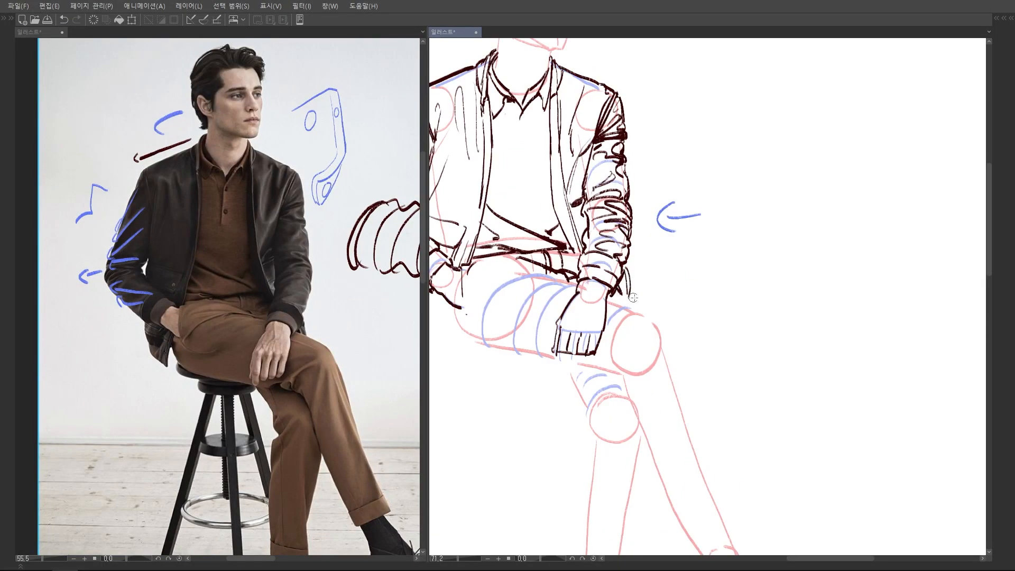
scroll(627, 303, down, 2)
scroll(629, 296, up, 2)
scroll(633, 270, up, 2)
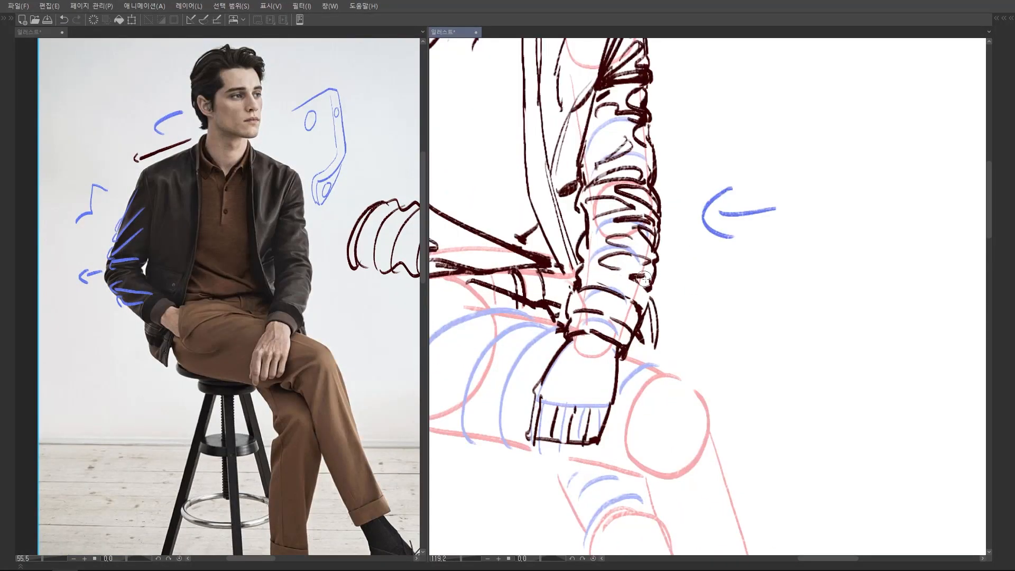
mouse_move(628, 259)
mouse_down()
mouse_move(638, 304)
mouse_move(614, 316)
mouse_up()
scroll(636, 308, down, 2)
scroll(648, 300, up, 2)
key(ctrl+z)
scroll(605, 307, down, 3)
scroll(608, 267, down, 3)
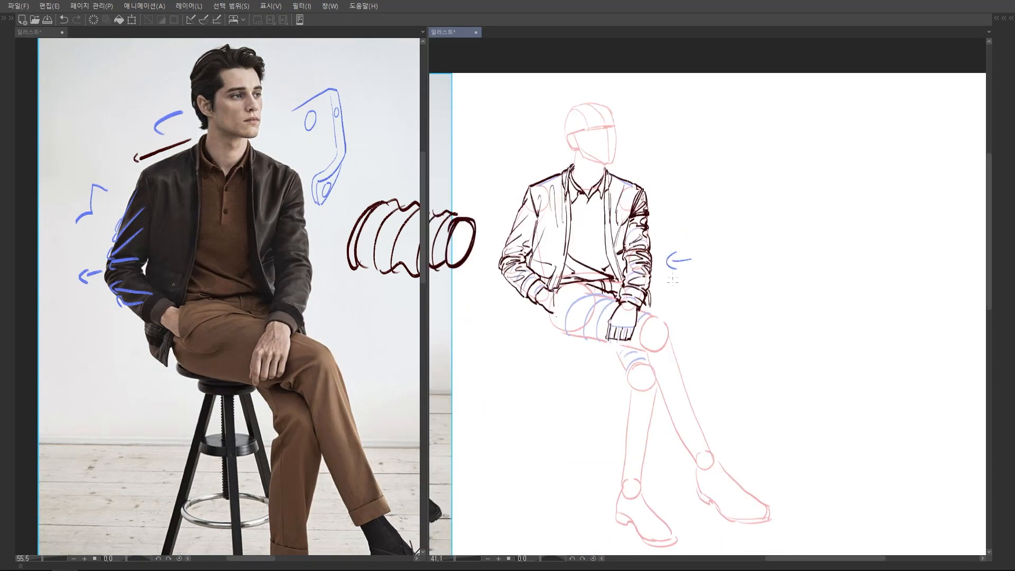
scroll(636, 294, up, 2)
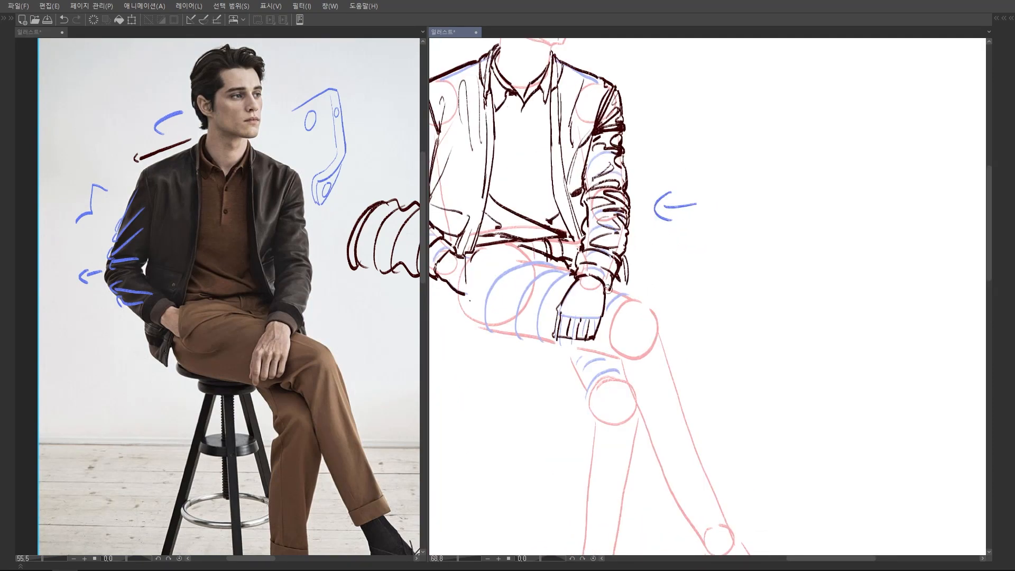
scroll(621, 272, up, 2)
scroll(646, 272, down, 5)
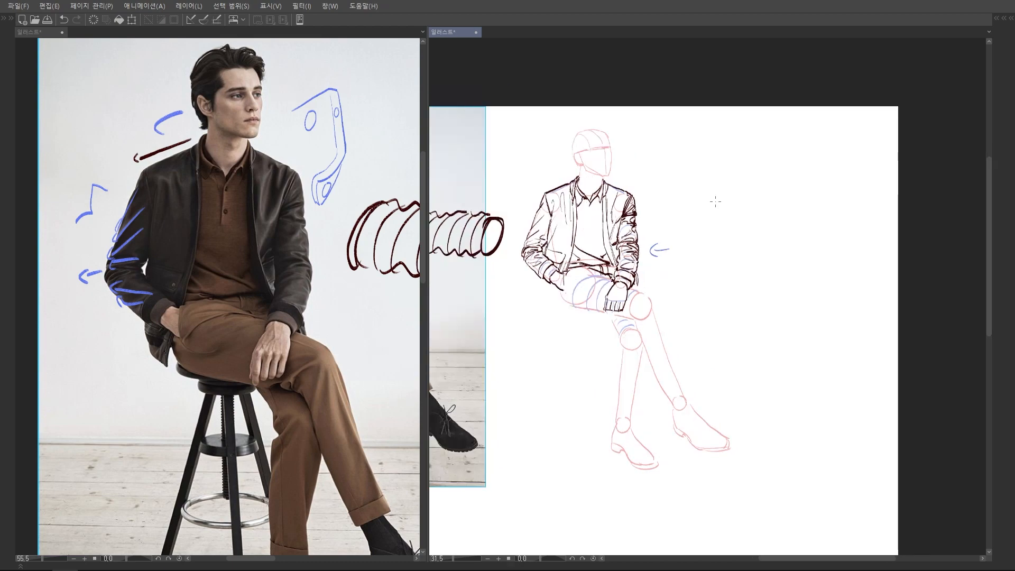
Outline the head's brow line, face front, chin, jaw and ear in black over the mannequin guide.
scroll(603, 205, up, 3)
drag(559, 177, 613, 172)
drag(600, 176, 606, 203)
drag(584, 240, 605, 241)
drag(613, 211, 607, 240)
drag(548, 214, 588, 241)
mouse_move(537, 191)
mouse_down()
mouse_move(528, 200)
mouse_move(544, 216)
mouse_up()
Outline the top, front and back of the skull and add the neck muscle line above the collar.
drag(567, 176, 530, 181)
drag(546, 129, 568, 127)
drag(580, 129, 610, 169)
drag(535, 136, 522, 178)
scroll(595, 128, down, 3)
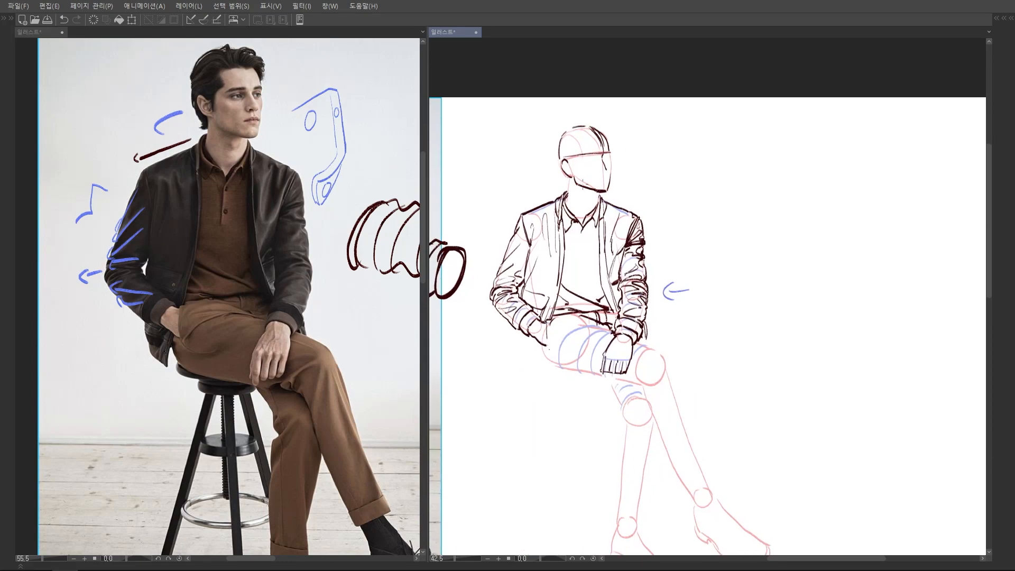
scroll(586, 170, up, 3)
drag(587, 194, 580, 205)
Draw the man's hairline and short swept-back hair over the skull.
scroll(552, 162, down, 4)
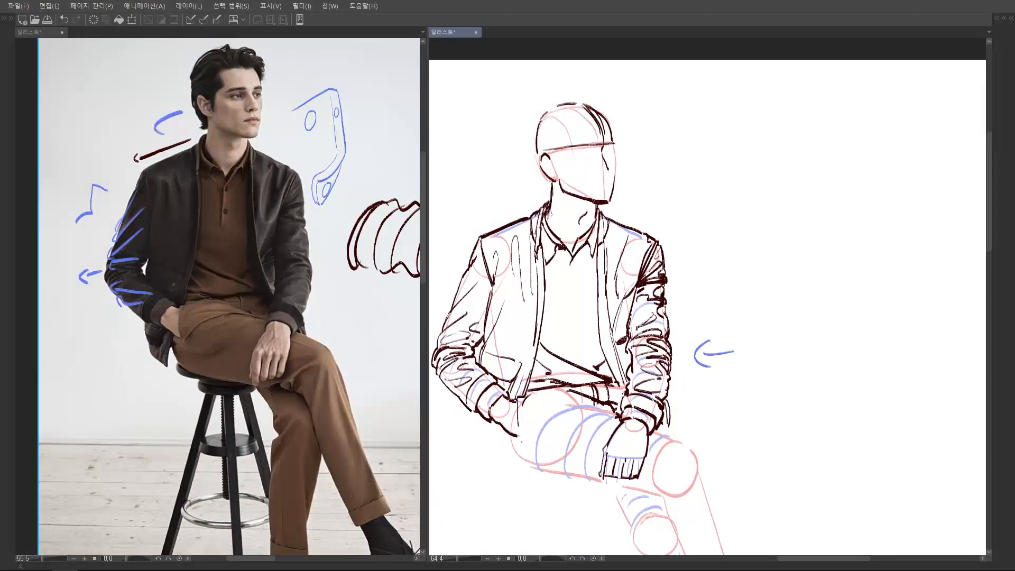
drag(561, 176, 617, 168)
mouse_move(554, 158)
mouse_down()
mouse_move(613, 146)
mouse_move(520, 197)
mouse_up()
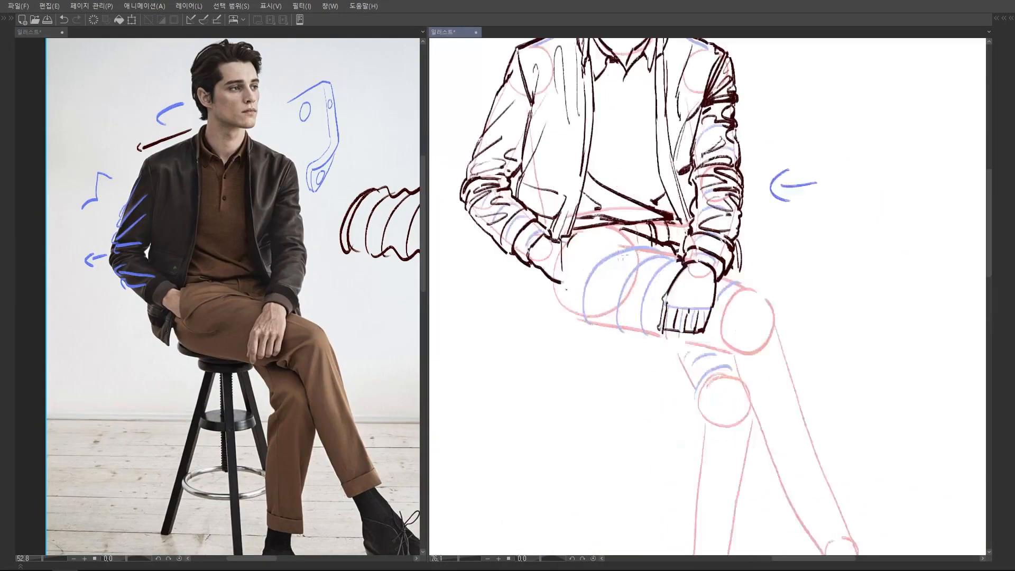
Try to mark the trouser pocket's opening beside the tucked hand on the reference photo.
drag(624, 256, 627, 267)
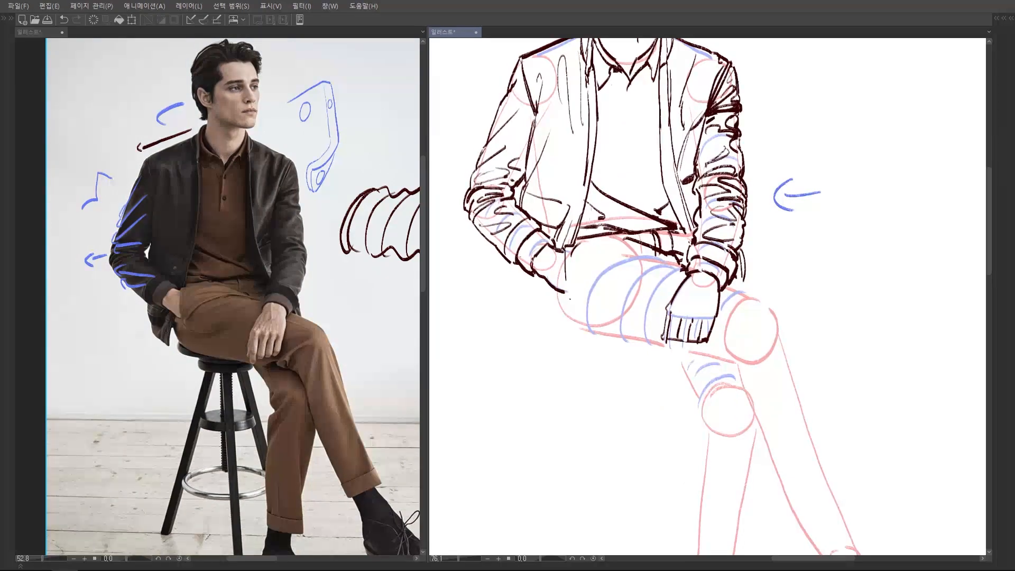
scroll(232, 327, up, 3)
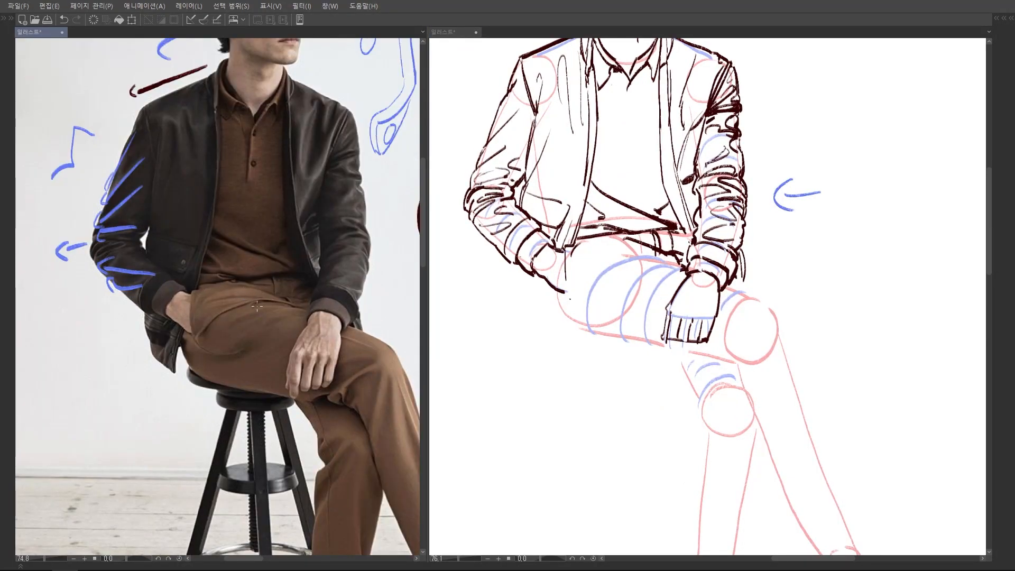
scroll(316, 255, down, 3)
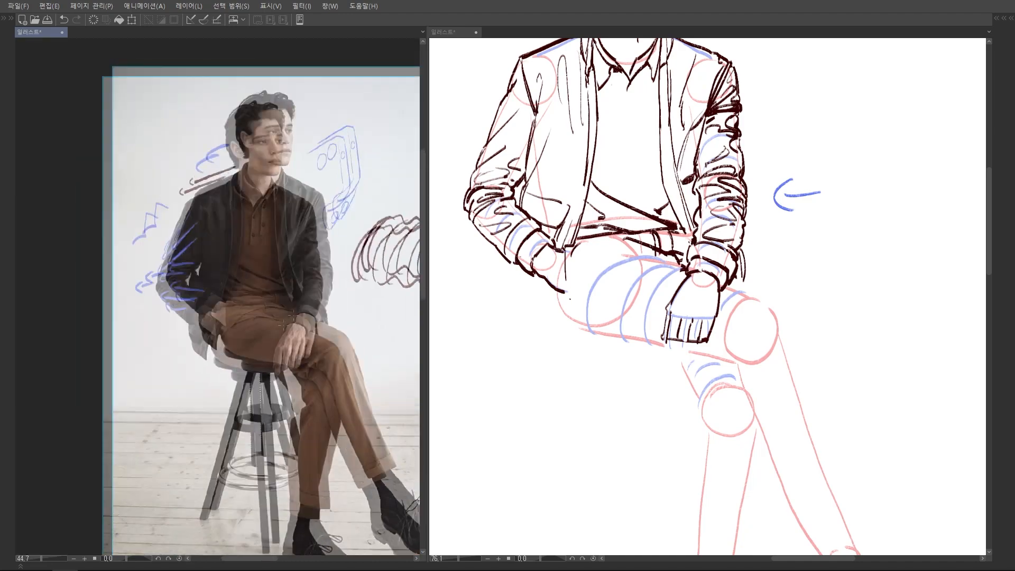
scroll(267, 281, up, 3)
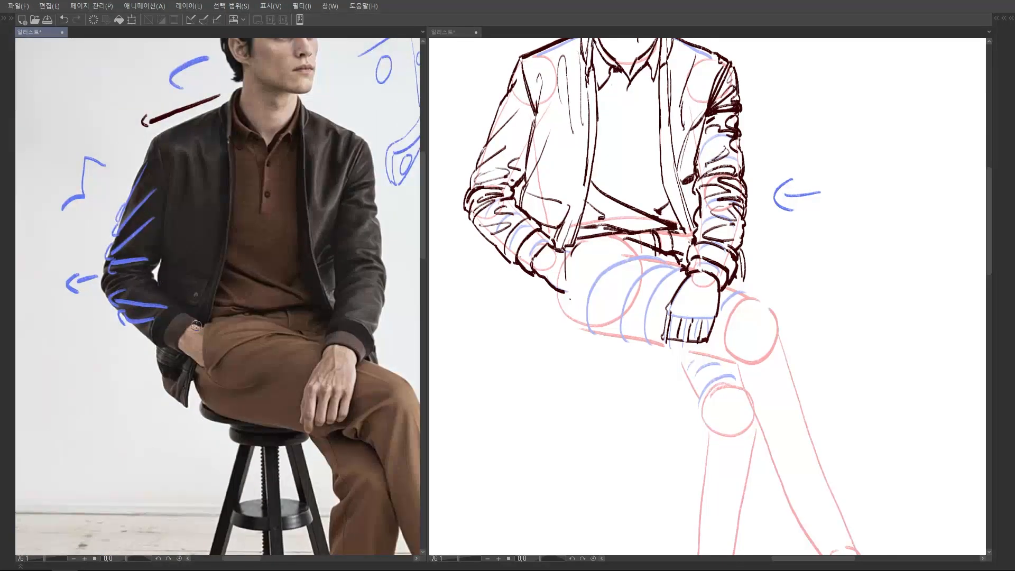
scroll(201, 326, up, 1)
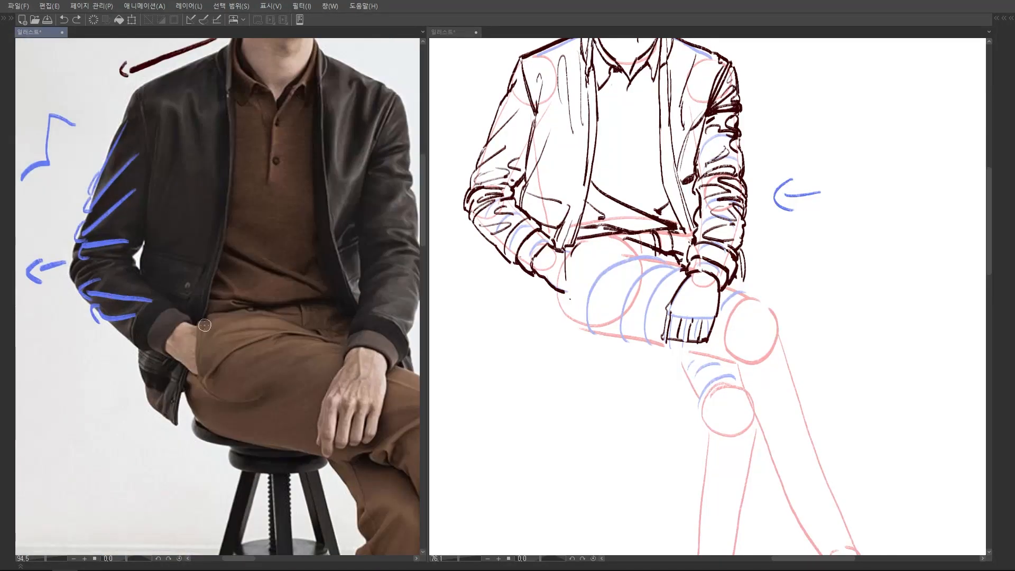
drag(203, 320, 196, 364)
drag(211, 317, 207, 366)
scroll(214, 288, down, 2)
key(ctrl+z)
drag(346, 309, 335, 307)
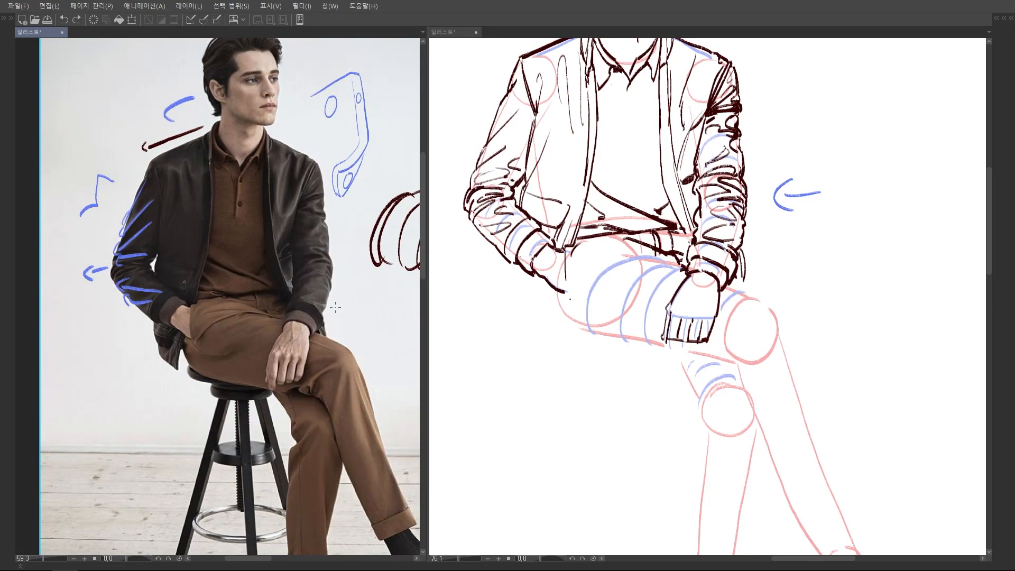
drag(771, 242, 725, 250)
scroll(637, 268, down, 2)
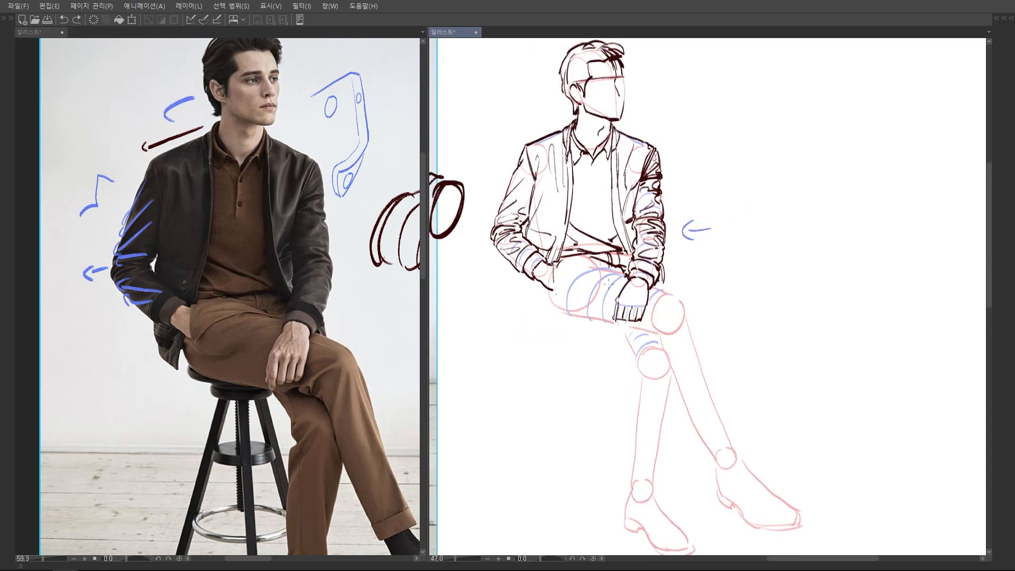
Draw the trouser pocket's curved opening beside the tucked hand and the jacket hem hanging behind it.
mouse_move(574, 276)
mouse_down()
mouse_move(553, 225)
mouse_move(599, 257)
mouse_up()
scroll(281, 374, up, 6)
scroll(282, 375, down, 5)
drag(513, 238, 535, 276)
key(ctrl+z)
drag(518, 236, 513, 266)
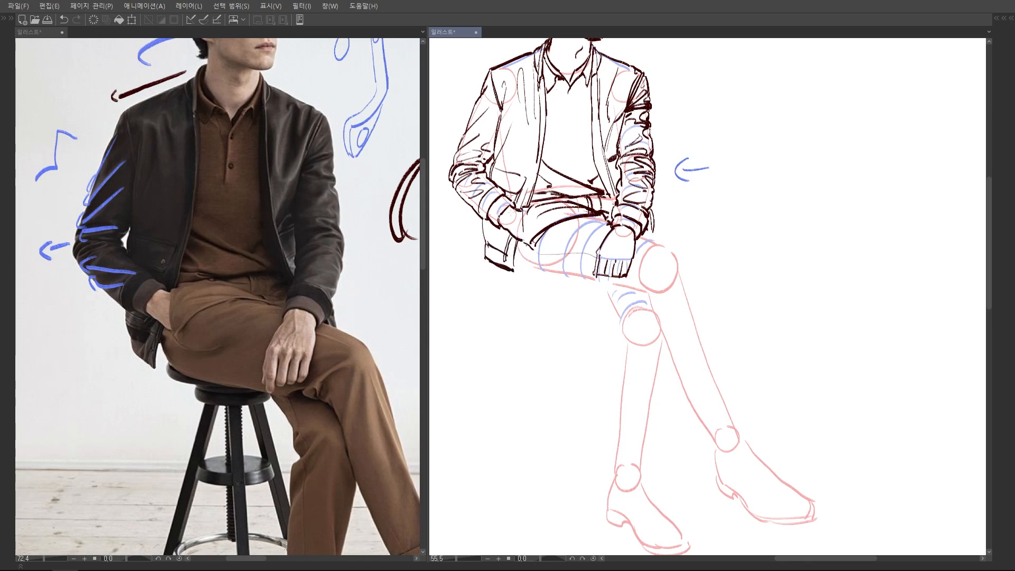
Outline the seat and underside of the crossed thigh and its upper edge from the resting hand to the knee.
scroll(549, 218, down, 3)
scroll(631, 220, up, 2)
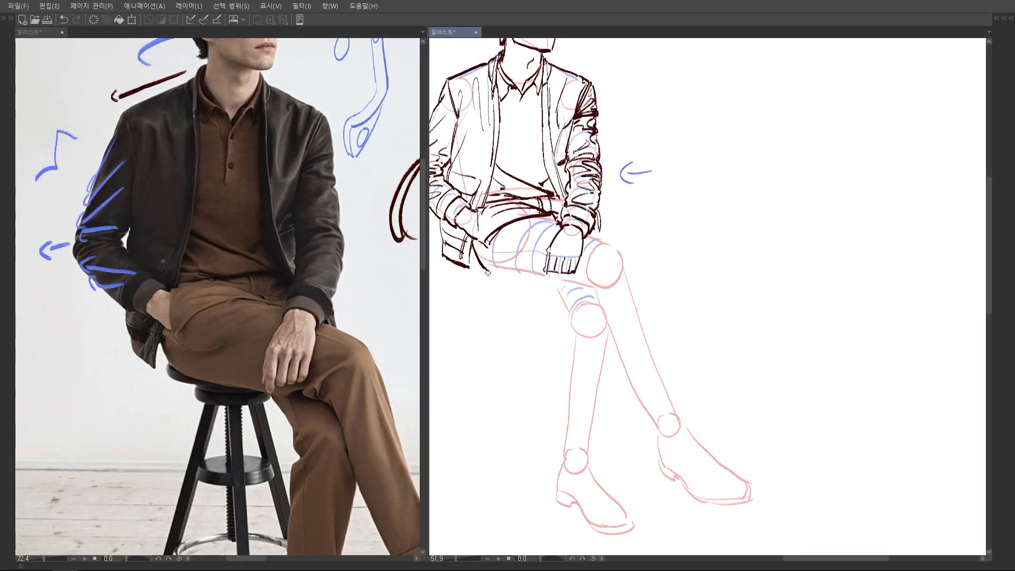
drag(488, 273, 602, 289)
scroll(650, 276, down, 3)
scroll(650, 276, up, 3)
drag(570, 254, 603, 262)
mouse_move(603, 262)
mouse_down()
mouse_move(607, 281)
mouse_move(634, 260)
mouse_up()
scroll(327, 276, down, 4)
scroll(327, 276, up, 1)
scroll(196, 291, up, 4)
drag(519, 264, 552, 251)
drag(666, 221, 662, 206)
Mark the trouser folds running from the waist and the pocket curve in blue on the reference photo.
drag(374, 278, 346, 228)
scroll(338, 254, down, 5)
scroll(331, 257, up, 1)
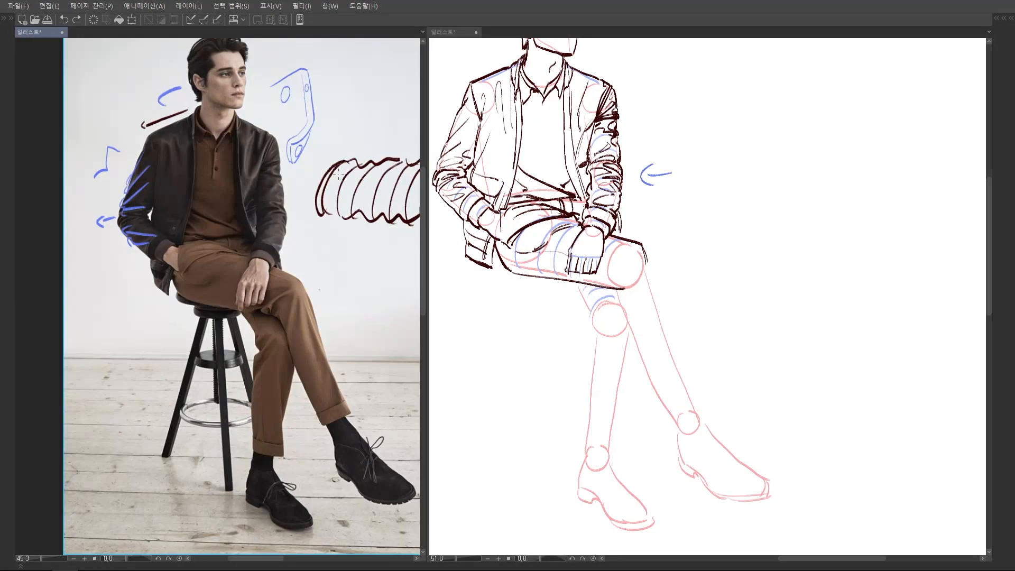
scroll(224, 250, up, 4)
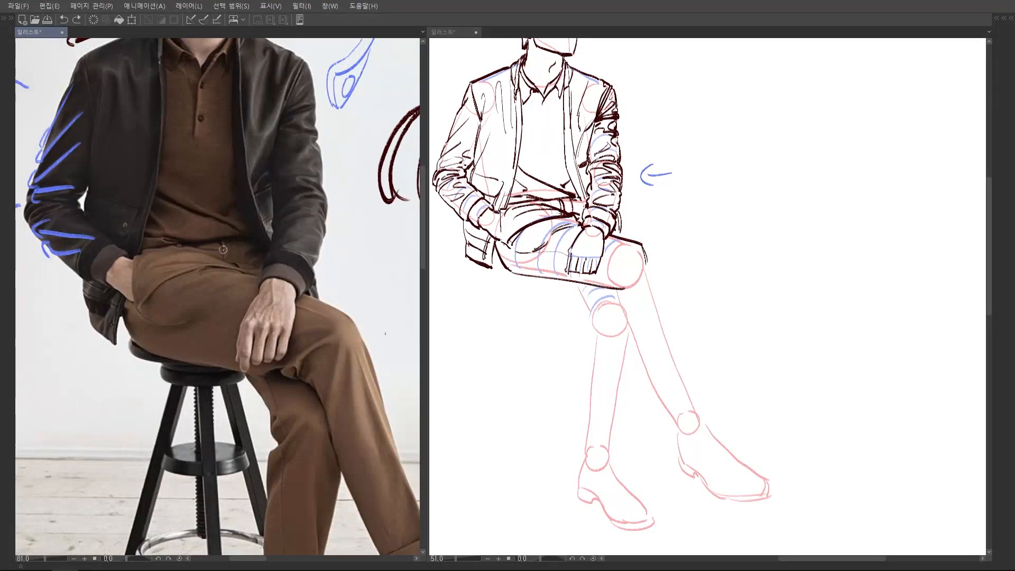
mouse_move(231, 261)
mouse_down()
mouse_move(182, 245)
mouse_move(167, 258)
mouse_move(239, 266)
mouse_up()
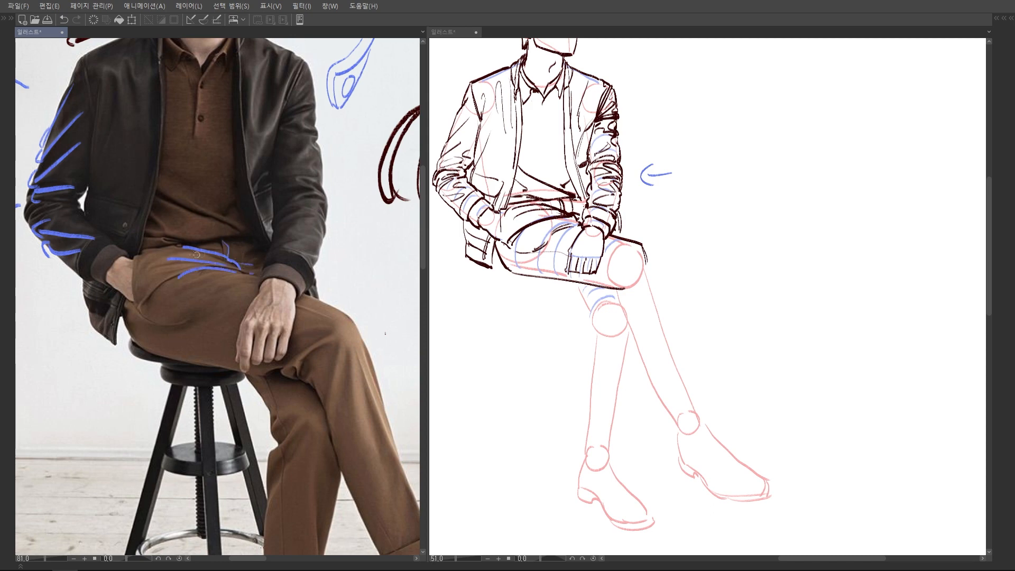
mouse_move(133, 289)
mouse_down()
mouse_move(150, 296)
mouse_move(190, 273)
mouse_up()
scroll(243, 263, down, 3)
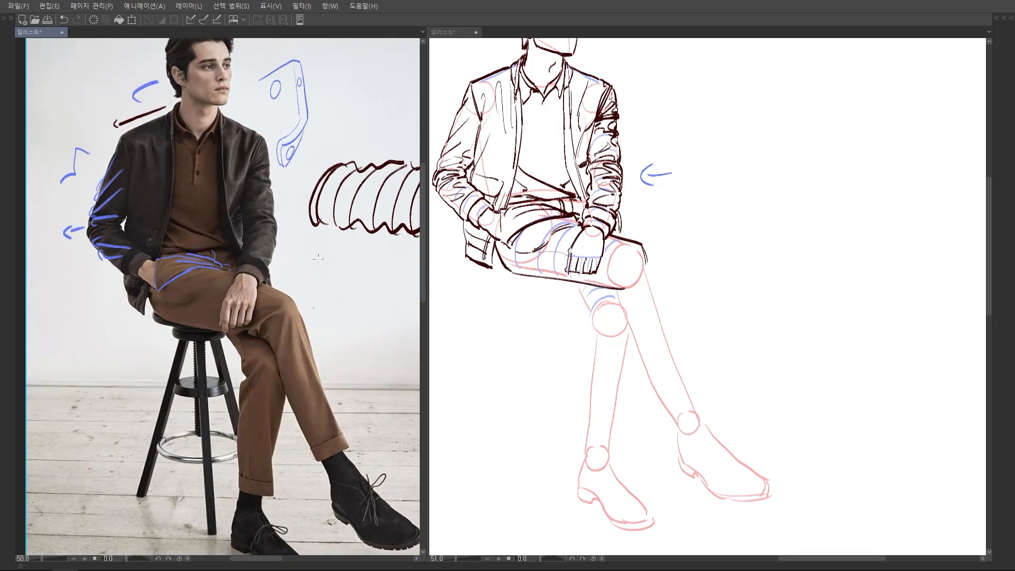
Try to mark the folds radiating from the crossed knee in blue on the reference photo.
drag(319, 253, 319, 250)
scroll(264, 258, up, 2)
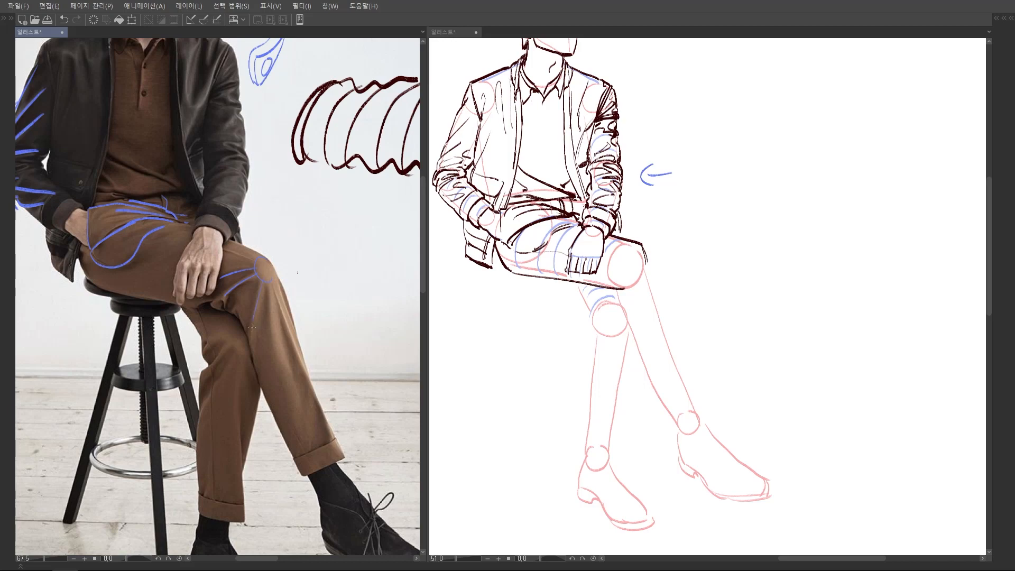
scroll(289, 231, up, 2)
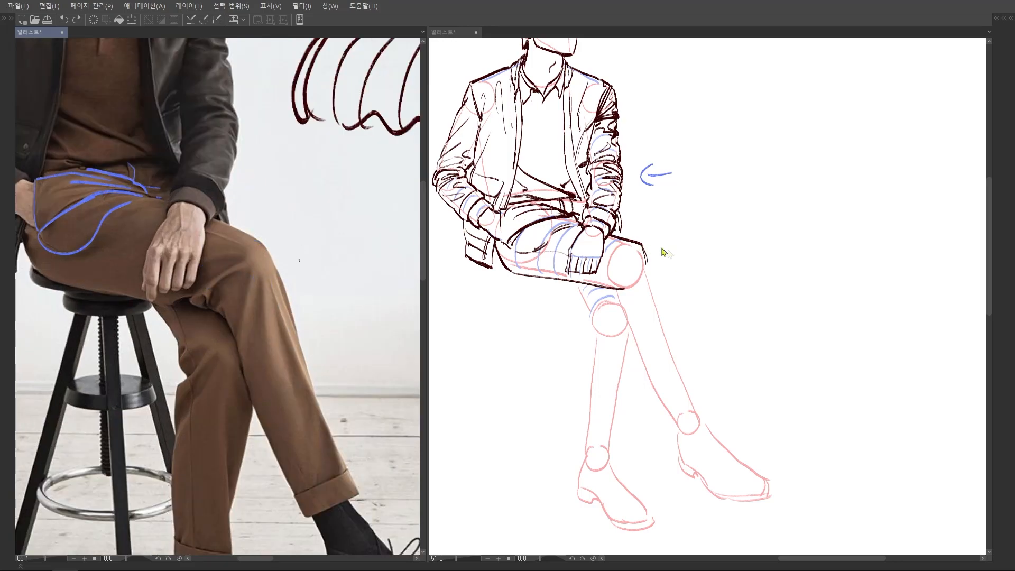
Undo the last two strokes and redraw the crossed leg's bent knee contour with folds radiating from it.
scroll(662, 252, up, 1)
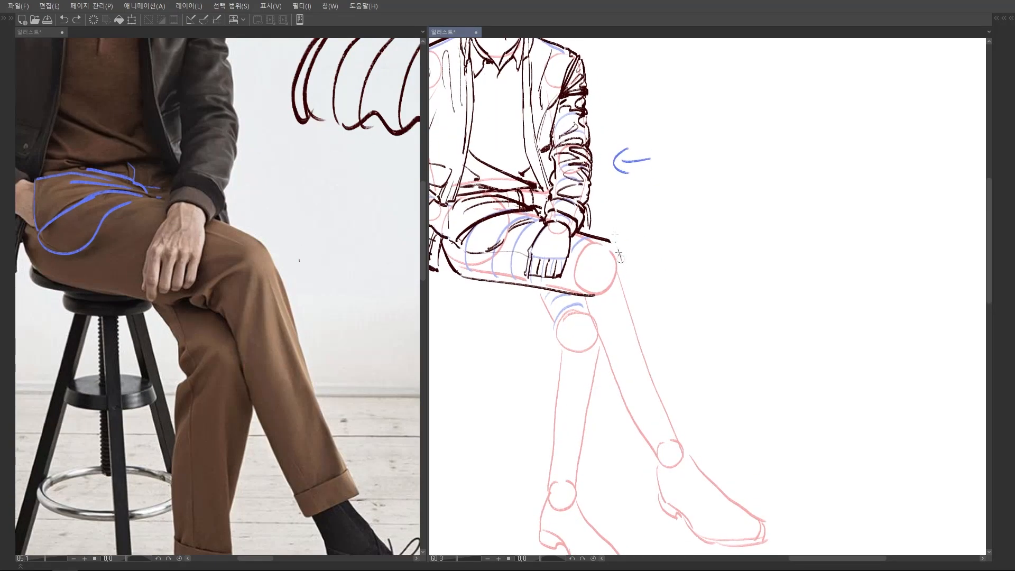
key(ctrl+z)
key(ctrl+z)
drag(576, 232, 620, 261)
drag(634, 291, 626, 249)
drag(613, 224, 647, 329)
drag(586, 253, 562, 252)
mouse_move(597, 219)
mouse_down()
mouse_move(581, 256)
mouse_move(585, 238)
mouse_move(570, 254)
mouse_move(591, 248)
mouse_move(588, 285)
mouse_up()
Draw the crossed leg's lower trouser edge and the turned-up cuff above the ankle.
mouse_move(591, 278)
mouse_down()
mouse_move(601, 231)
mouse_move(561, 224)
mouse_move(674, 383)
mouse_up()
scroll(608, 188, down, 1)
mouse_move(671, 380)
mouse_down()
mouse_move(664, 340)
mouse_move(618, 361)
mouse_up()
scroll(273, 179, down, 2)
click(625, 363)
drag(609, 347, 655, 342)
Strengthen the crossed trouser leg's shin and calf lines and add a thin crease down its middle.
mouse_move(582, 244)
mouse_down()
mouse_move(615, 361)
mouse_move(627, 338)
mouse_move(630, 348)
mouse_up()
drag(633, 347, 630, 354)
drag(630, 339, 632, 356)
drag(606, 250, 662, 381)
drag(643, 327, 645, 353)
drag(640, 347, 611, 256)
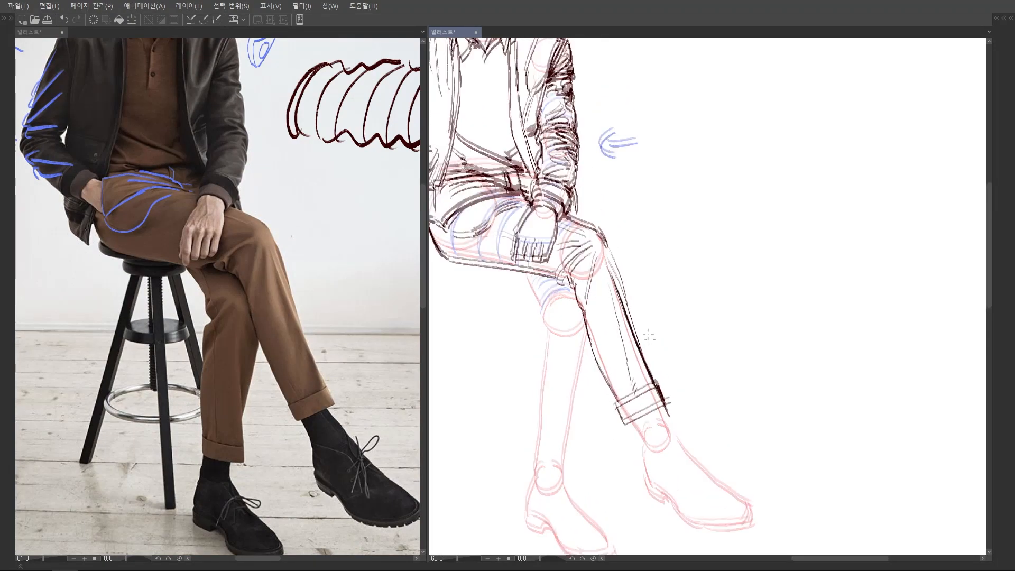
Draw the crossed leg's ankle and its boot with heel, upper, toe and sole over the guide.
scroll(610, 254, down, 2)
mouse_move(630, 325)
mouse_down()
mouse_move(633, 342)
mouse_move(653, 349)
mouse_move(651, 310)
mouse_move(674, 345)
mouse_up()
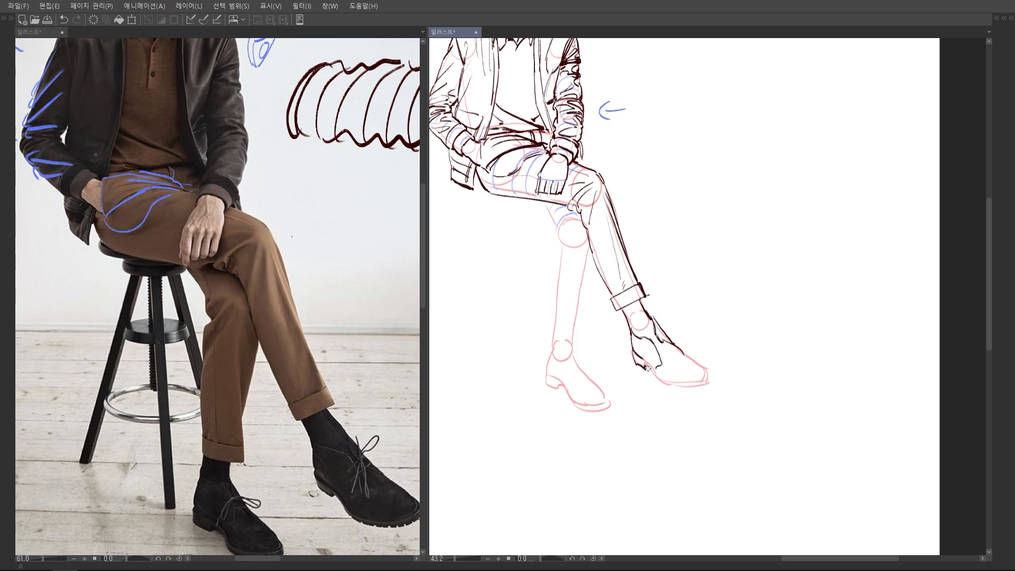
drag(660, 378, 709, 376)
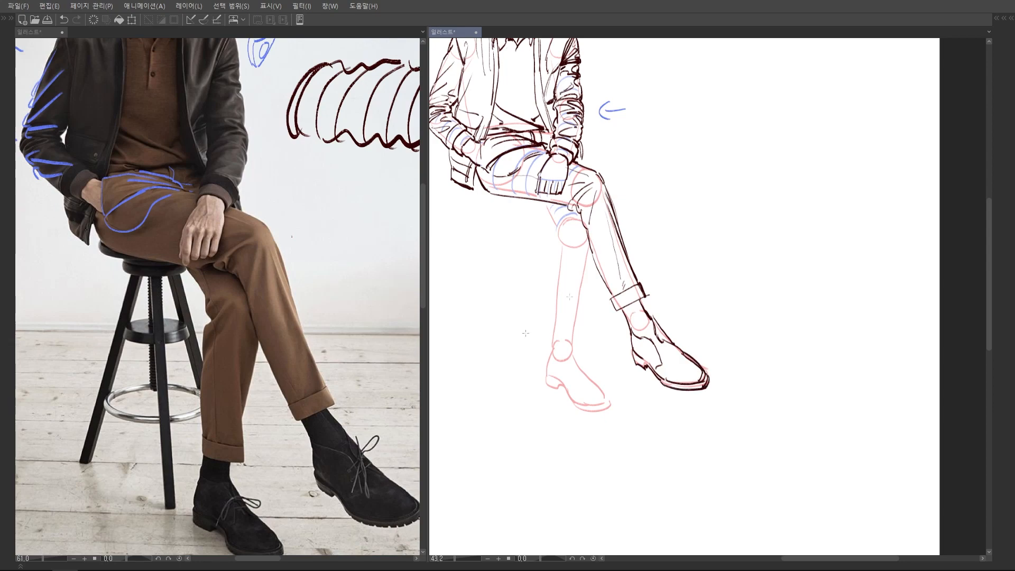
Draw the supporting leg's knee contour and the bunched folds below the crossed thigh.
scroll(307, 313, down, 2)
scroll(668, 370, down, 3)
scroll(621, 254, up, 5)
scroll(253, 301, up, 4)
key(ctrl+z)
drag(535, 270, 560, 305)
drag(561, 305, 562, 329)
drag(566, 337, 569, 276)
mouse_move(572, 275)
mouse_down()
mouse_move(566, 300)
mouse_move(556, 278)
mouse_up()
Add a fold under the supporting knee and a long straight line down the trouser leg.
scroll(343, 211, down, 2)
scroll(563, 254, up, 1)
drag(556, 278, 561, 311)
drag(606, 320, 608, 297)
scroll(311, 351, down, 3)
drag(607, 252, 612, 430)
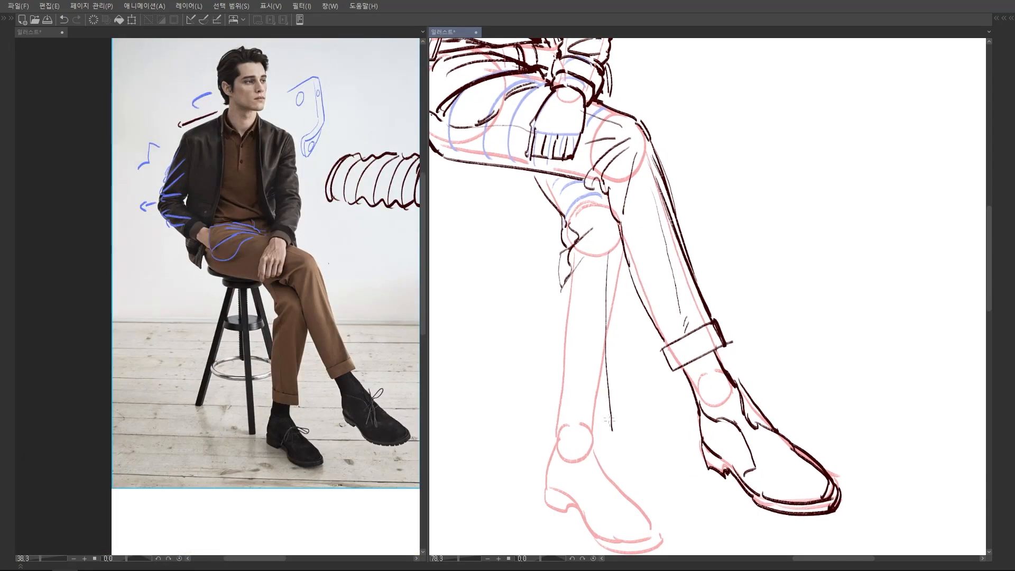
Mark the long tapering triangle and hem of both trouser legs in blue on the reference photo.
scroll(296, 262, up, 2)
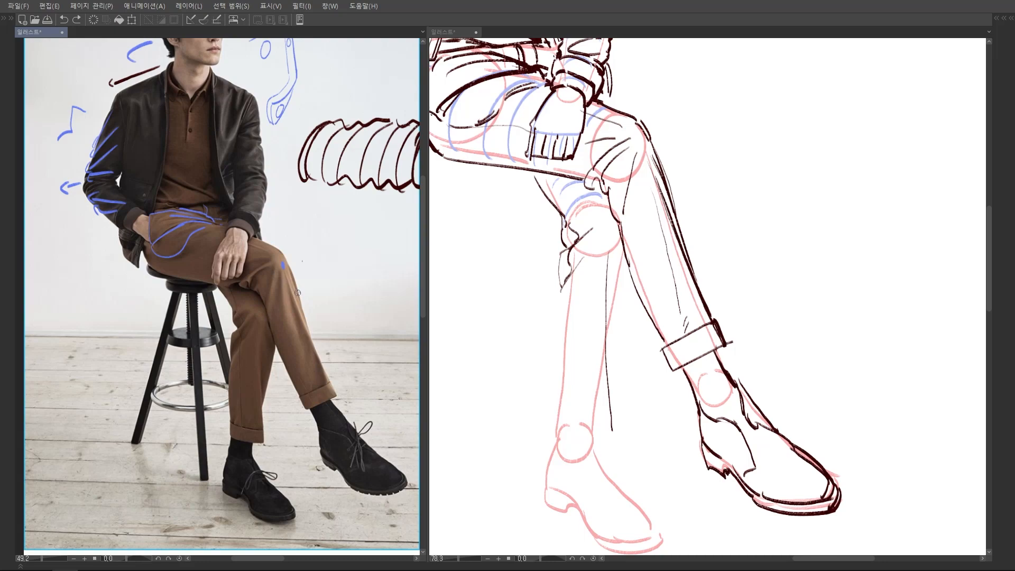
scroll(292, 223, up, 2)
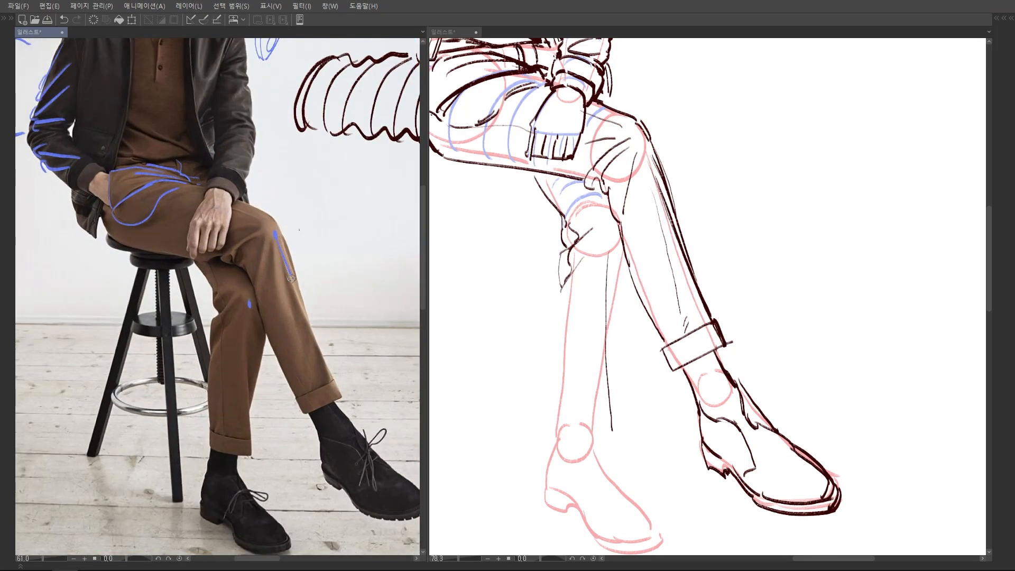
drag(251, 294, 250, 407)
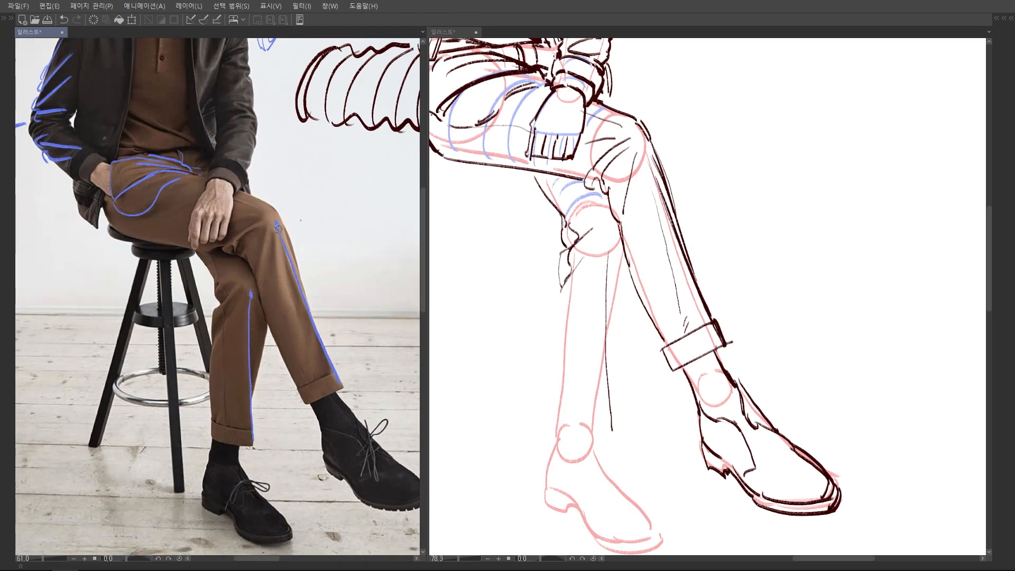
drag(306, 366, 317, 395)
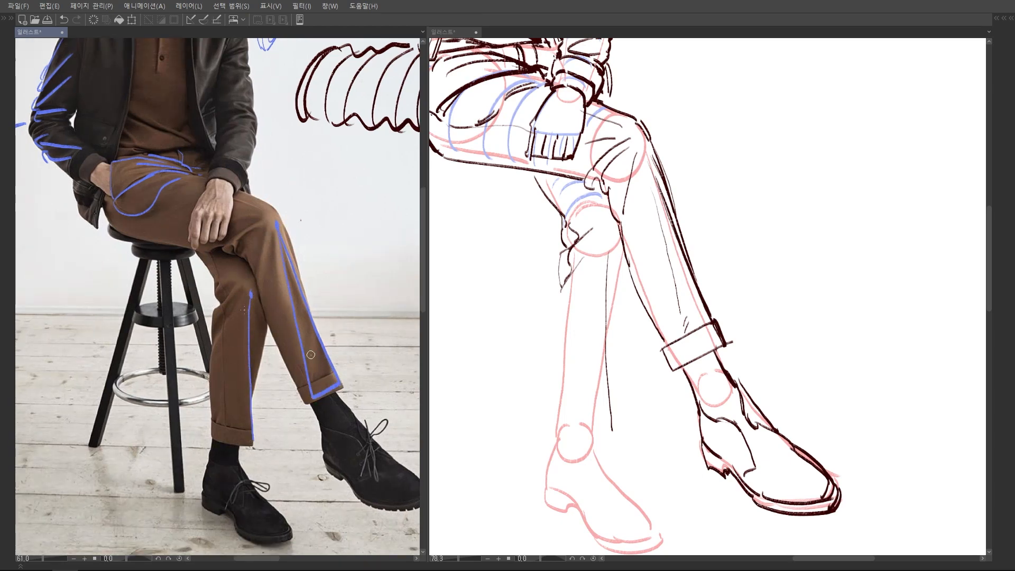
drag(250, 299, 224, 427)
key(ctrl+z)
drag(250, 294, 219, 440)
drag(272, 364, 276, 330)
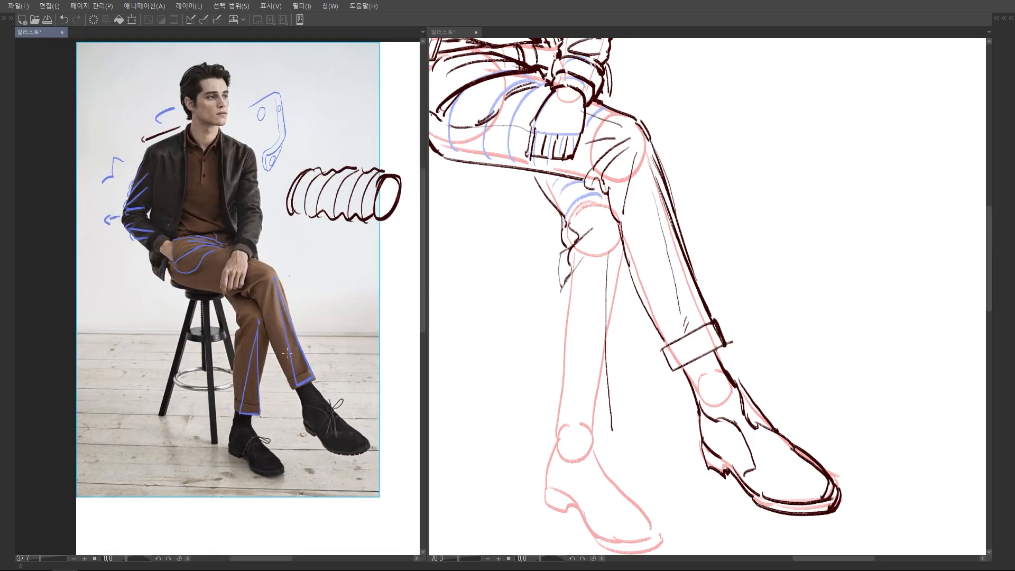
drag(315, 317, 386, 315)
Draw the supporting trouser leg's side edge and its turned-up cuff above the ankle.
mouse_move(651, 187)
mouse_down()
mouse_move(609, 215)
mouse_move(622, 374)
mouse_up()
drag(619, 238, 593, 331)
drag(619, 358, 622, 374)
mouse_move(577, 341)
mouse_down()
mouse_move(624, 355)
mouse_move(623, 369)
mouse_up()
drag(623, 328, 622, 347)
drag(630, 264, 618, 336)
Complete the supporting trouser leg's outer edge and add thin crease lines inside it.
drag(619, 258, 616, 322)
key(ctrl+z)
drag(582, 284, 583, 375)
scroll(578, 324, down, 7)
scroll(597, 283, up, 6)
drag(678, 234, 675, 268)
drag(636, 331, 654, 372)
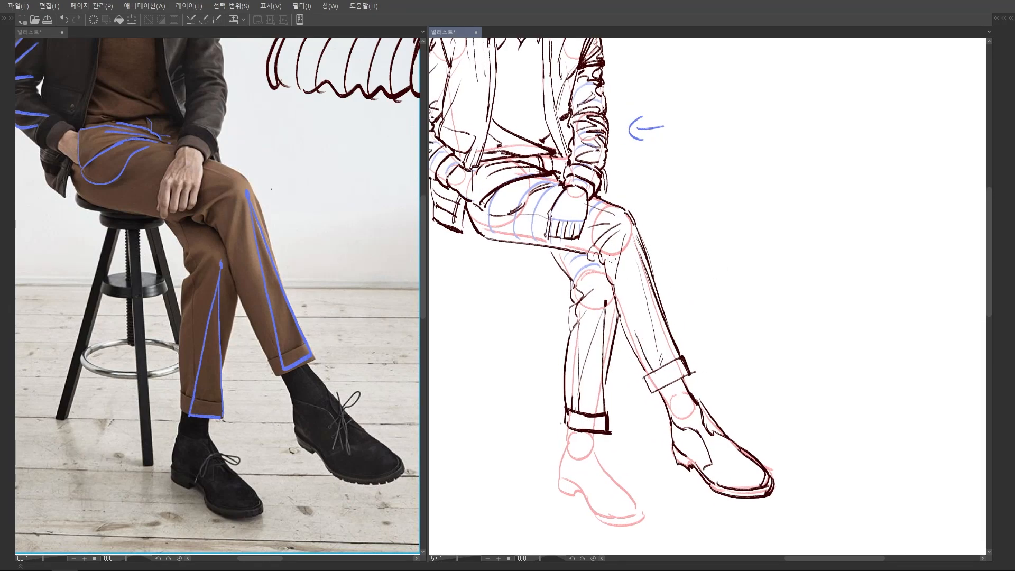
Sketch the stool under the man with its round seat, straight legs and curved base line.
scroll(606, 266, down, 8)
drag(675, 306, 679, 243)
drag(262, 370, 284, 329)
scroll(284, 370, up, 4)
scroll(581, 180, up, 11)
scroll(643, 283, down, 7)
scroll(643, 284, down, 3)
drag(643, 283, 639, 216)
scroll(282, 418, down, 8)
scroll(639, 122, up, 4)
drag(565, 239, 625, 252)
mouse_move(577, 259)
mouse_down()
mouse_move(616, 266)
mouse_move(596, 408)
mouse_up()
drag(547, 402, 609, 425)
drag(578, 274, 537, 403)
drag(623, 274, 641, 348)
scroll(640, 171, down, 5)
scroll(677, 313, up, 6)
Draw the supporting foot's ankle and shoe with its heel, instep, toe and sole.
drag(604, 297, 595, 358)
drag(596, 347, 612, 352)
mouse_move(596, 360)
mouse_down()
mouse_move(617, 362)
mouse_move(643, 394)
mouse_up()
drag(638, 370, 668, 380)
drag(632, 329, 681, 384)
mouse_move(678, 373)
mouse_down()
mouse_move(665, 379)
mouse_move(675, 377)
mouse_up()
drag(647, 392, 680, 385)
Draw the face's eyebrows, eyes and nose, matching the head's three-quarter view.
scroll(677, 373, down, 6)
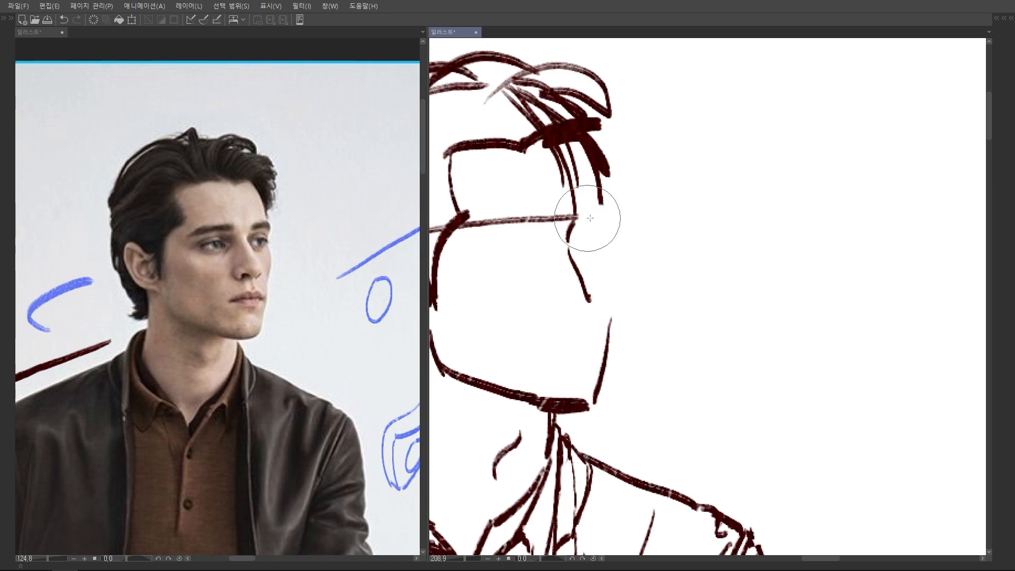
drag(597, 228, 615, 256)
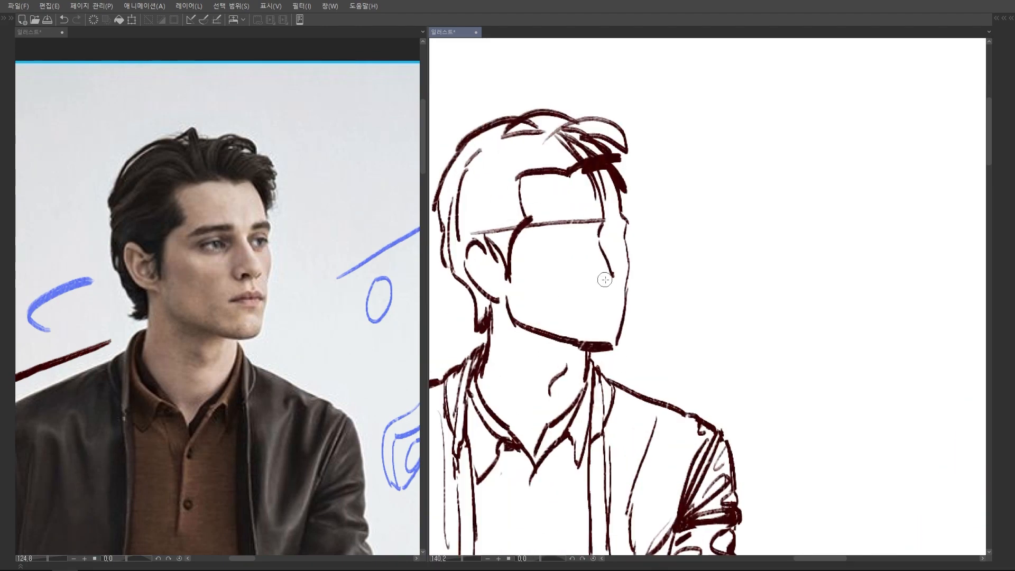
drag(598, 285, 610, 273)
mouse_move(604, 240)
mouse_down()
mouse_move(624, 236)
mouse_move(614, 246)
mouse_up()
mouse_move(568, 241)
mouse_down()
mouse_move(600, 233)
mouse_move(590, 240)
mouse_up()
drag(653, 219, 671, 207)
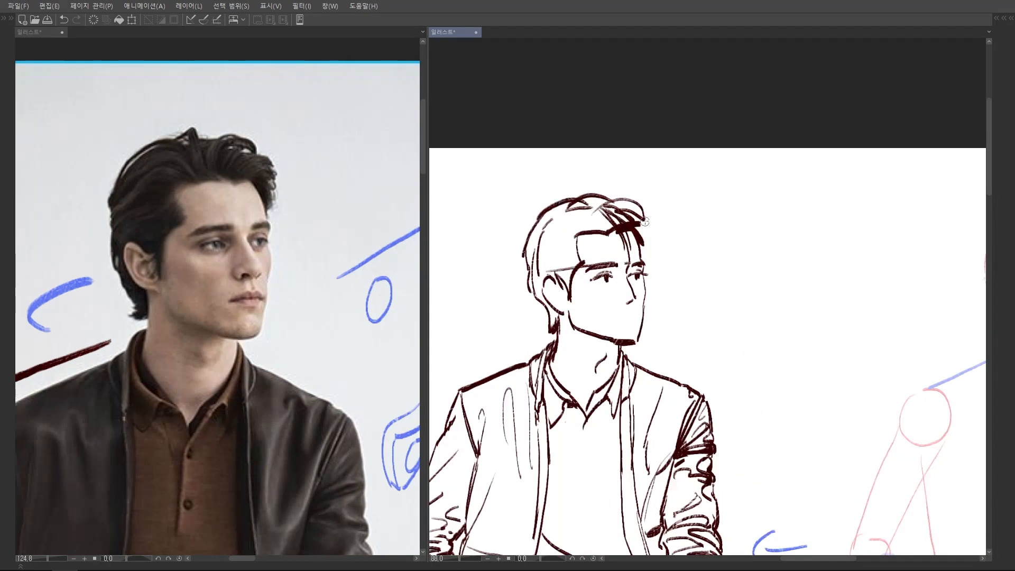
Fill the swept-back hair and sideburn with dense black strokes, leaving thin highlights between the locks.
mouse_move(613, 195)
mouse_down()
mouse_move(644, 227)
mouse_move(533, 238)
mouse_up()
mouse_move(592, 217)
mouse_down()
mouse_move(545, 265)
mouse_move(552, 291)
mouse_up()
drag(566, 285, 550, 301)
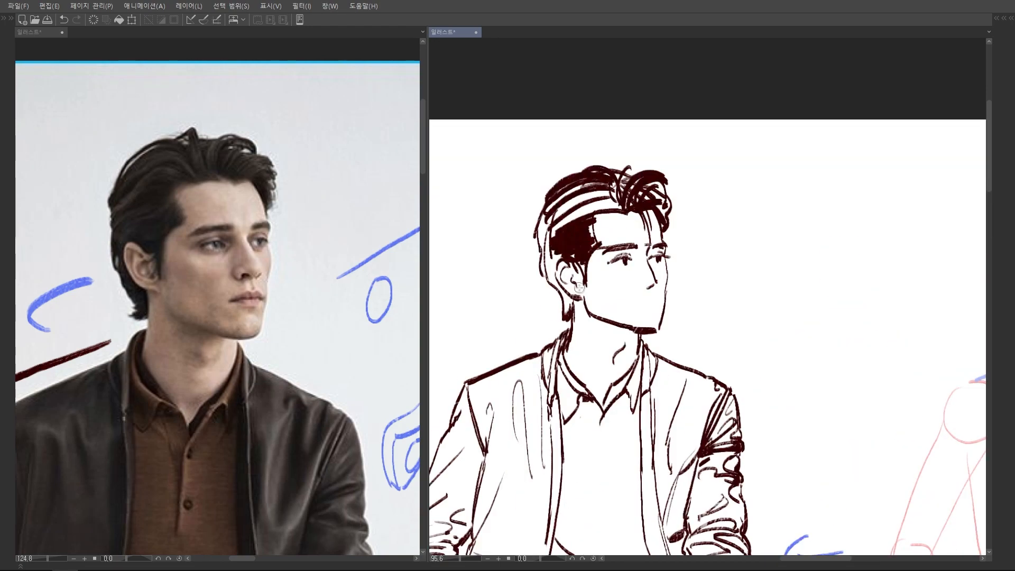
mouse_move(550, 259)
mouse_down()
mouse_move(571, 312)
mouse_move(550, 312)
mouse_up()
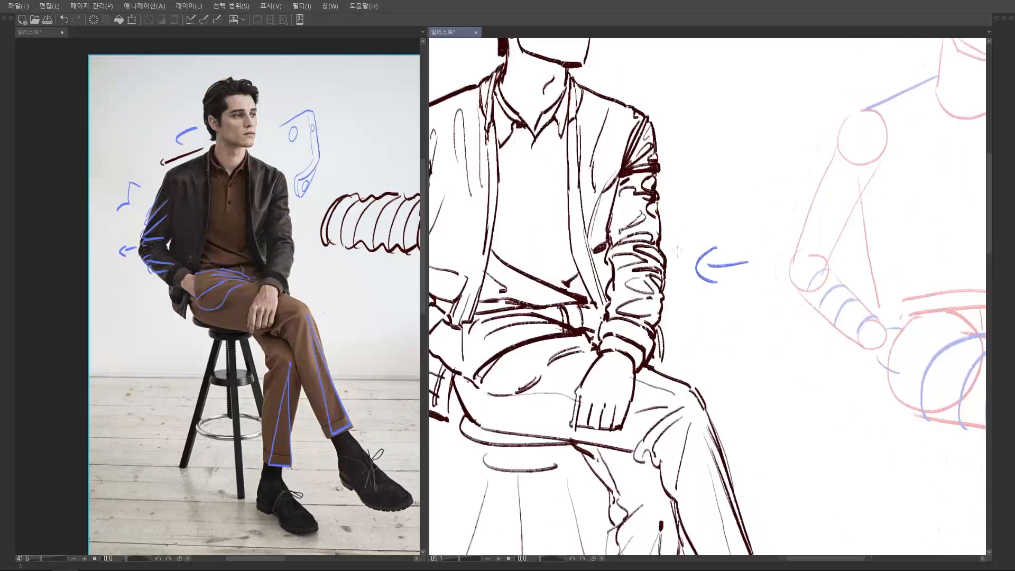
Undo the last stroke and mark a squiggly fold in blue on the jacket's chest in the reference photo.
scroll(677, 251, down, 5)
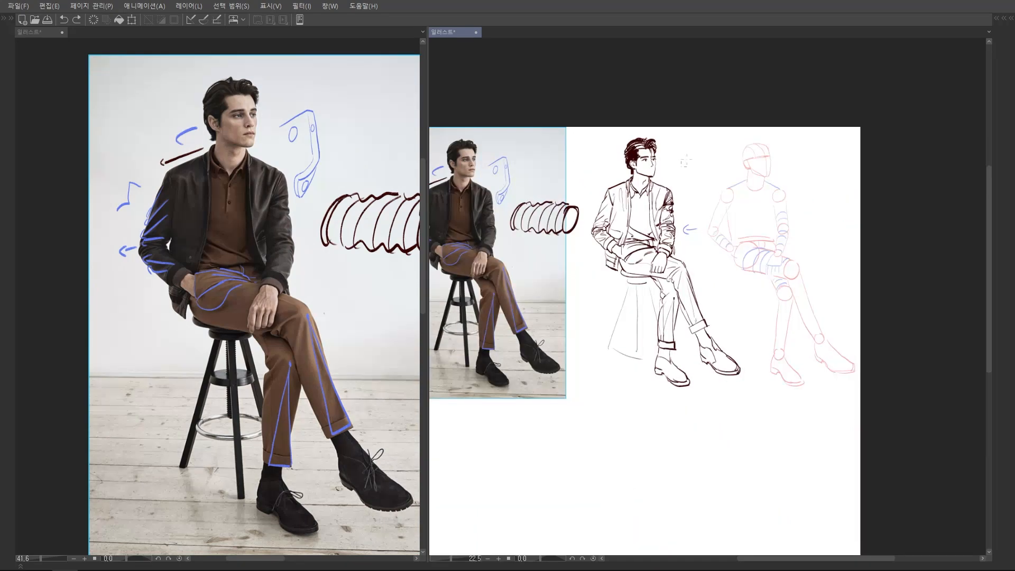
scroll(645, 193, up, 2)
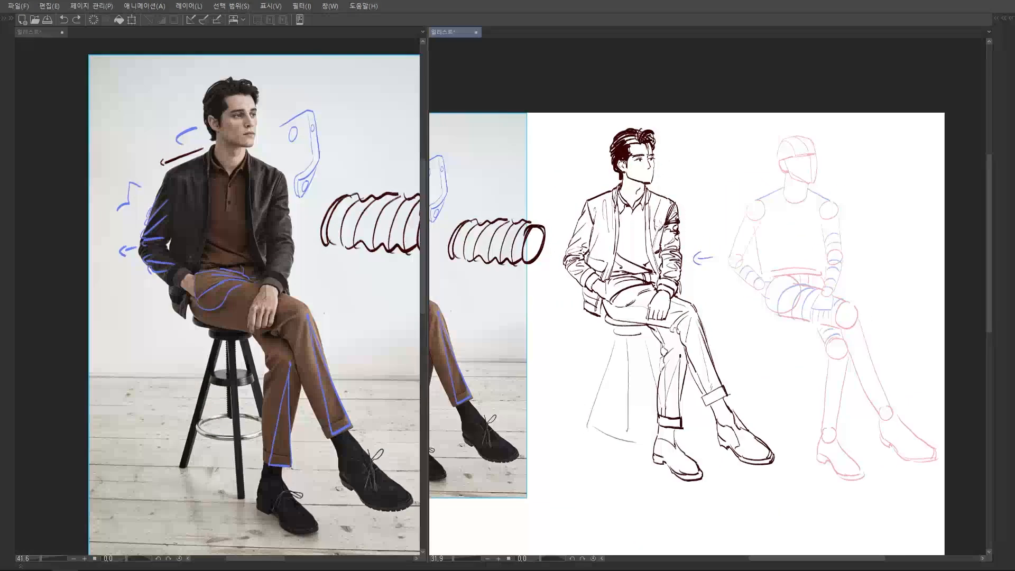
scroll(658, 246, up, 7)
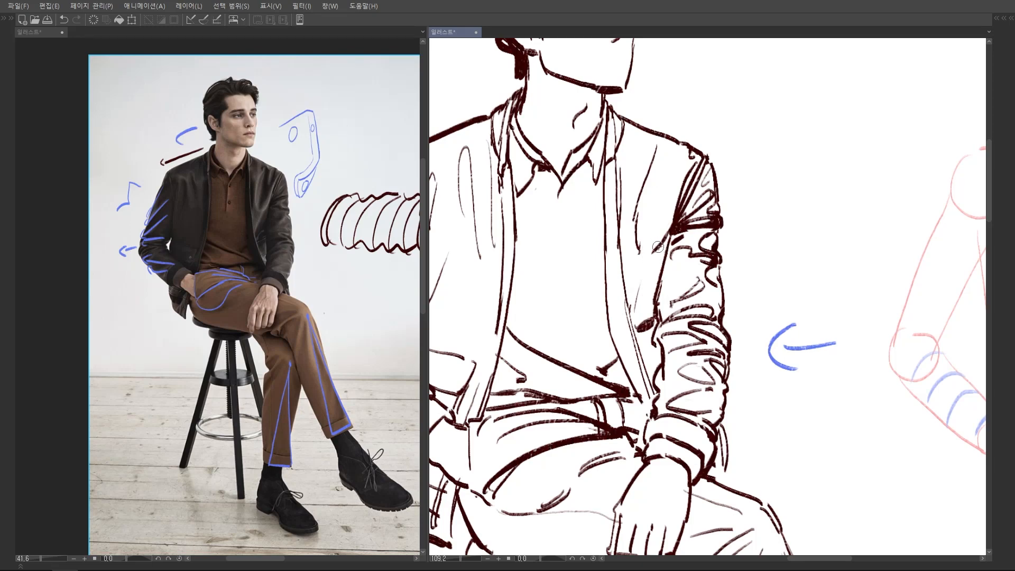
key(ctrl+z)
mouse_move(251, 211)
mouse_down()
mouse_move(259, 273)
mouse_move(312, 269)
mouse_up()
drag(265, 233, 285, 239)
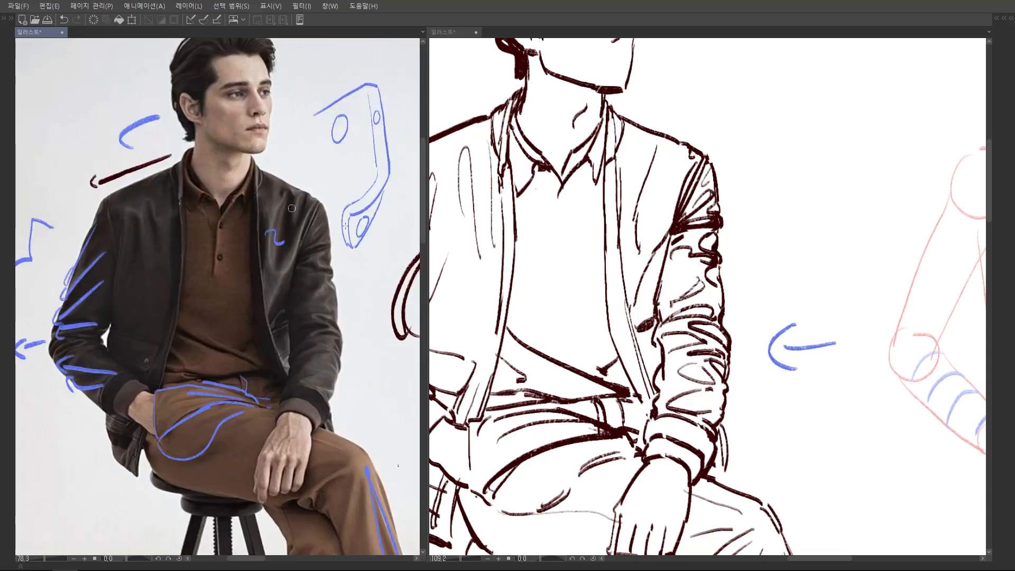
scroll(358, 303, down, 3)
Add fold strokes to the jacket's chest beside the bent sleeve, undoing the last stroke on the upper sleeve.
click(722, 215)
scroll(747, 211, down, 4)
drag(747, 211, 723, 237)
scroll(723, 237, up, 3)
scroll(723, 237, up, 1)
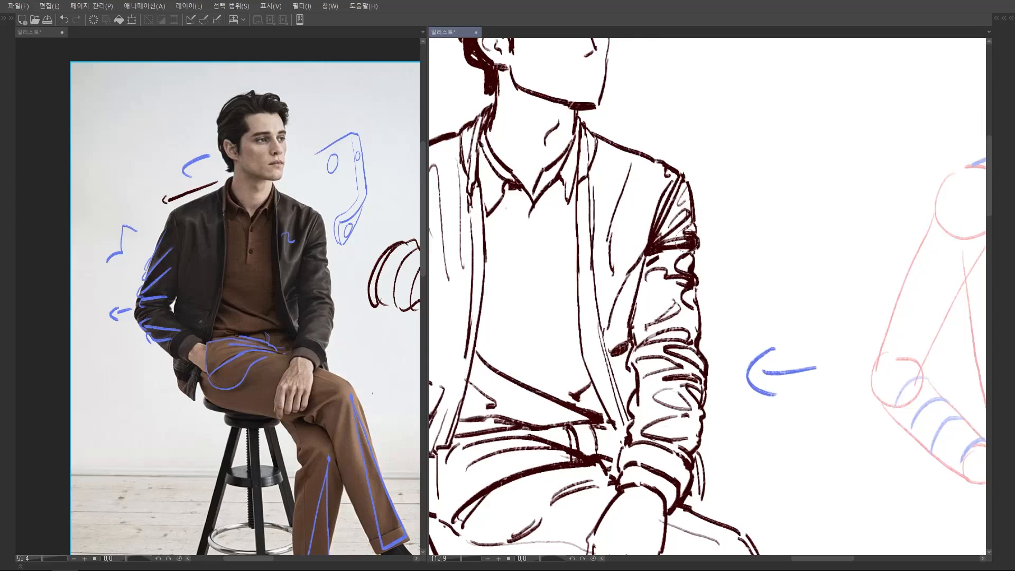
scroll(685, 241, up, 2)
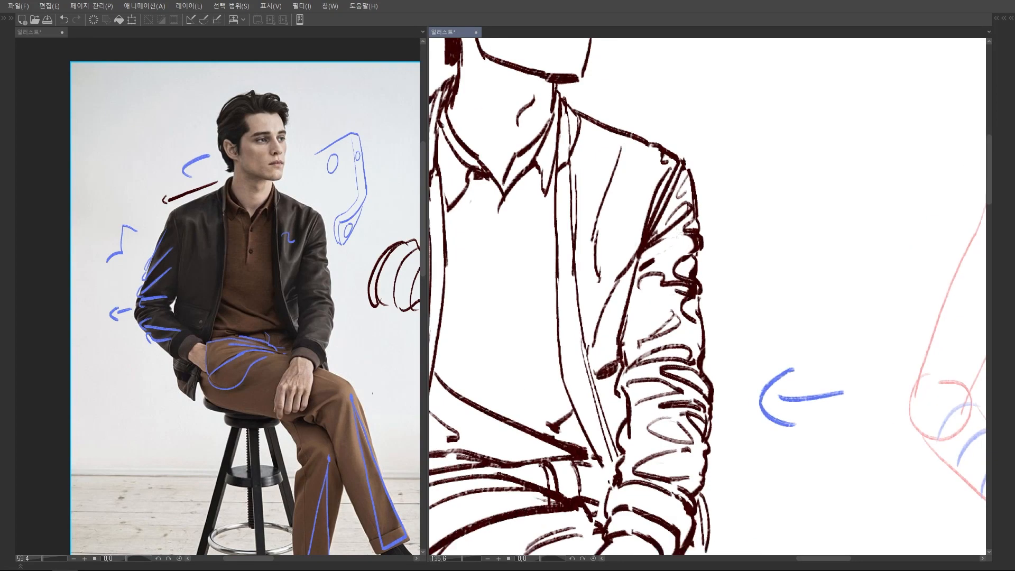
drag(653, 247, 687, 239)
key(ctrl+z)
Draw vertical ribbing on both jacket cuffs and add short fold lines on the trouser lap.
scroll(703, 187, down, 10)
scroll(687, 276, up, 6)
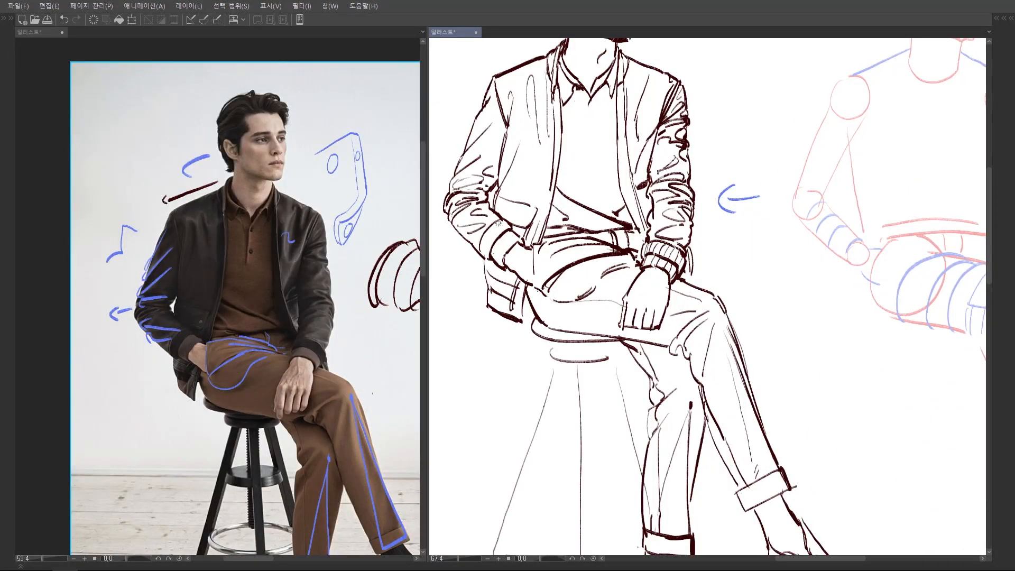
scroll(582, 176, up, 2)
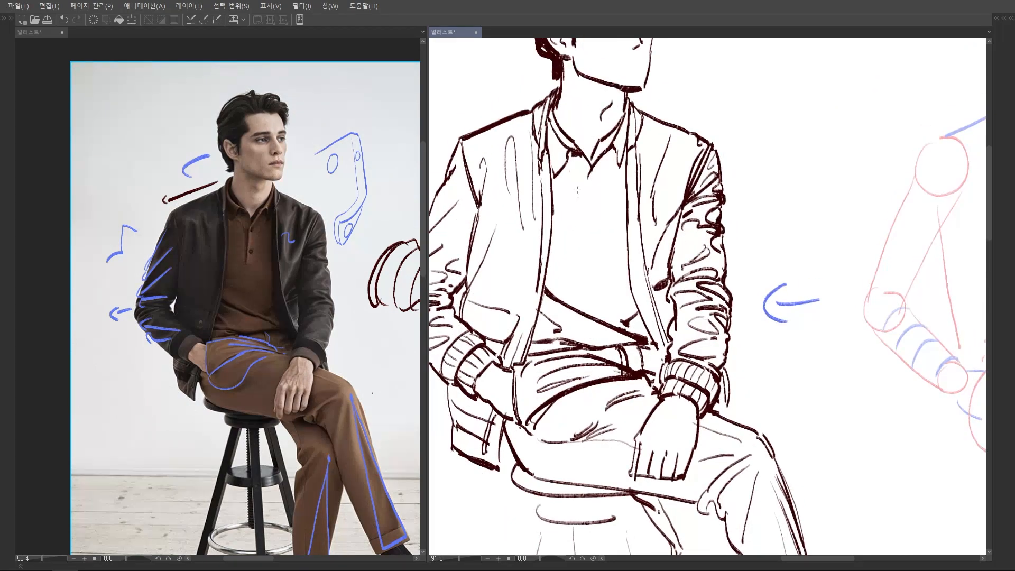
drag(584, 120, 584, 133)
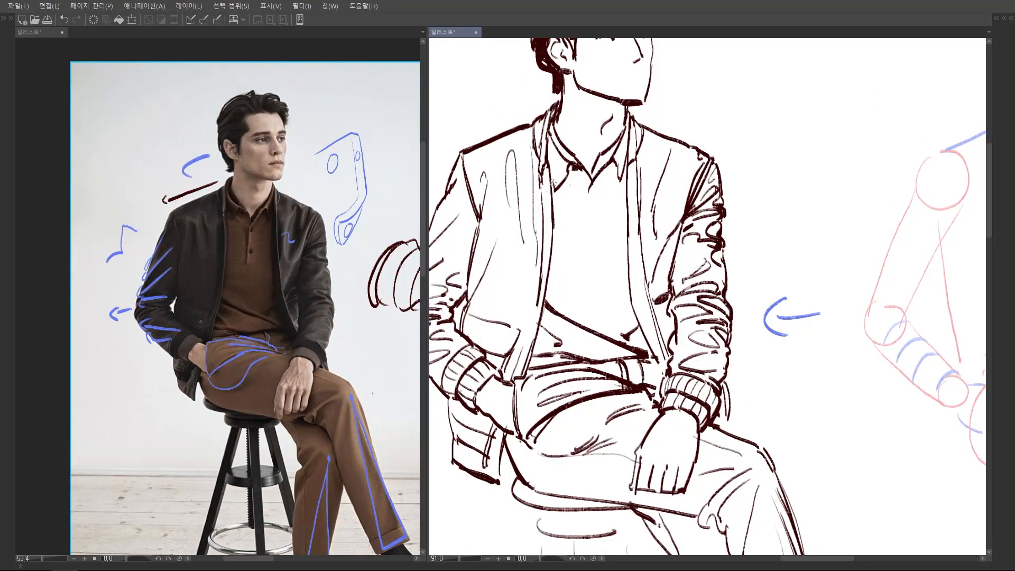
scroll(264, 274, up, 4)
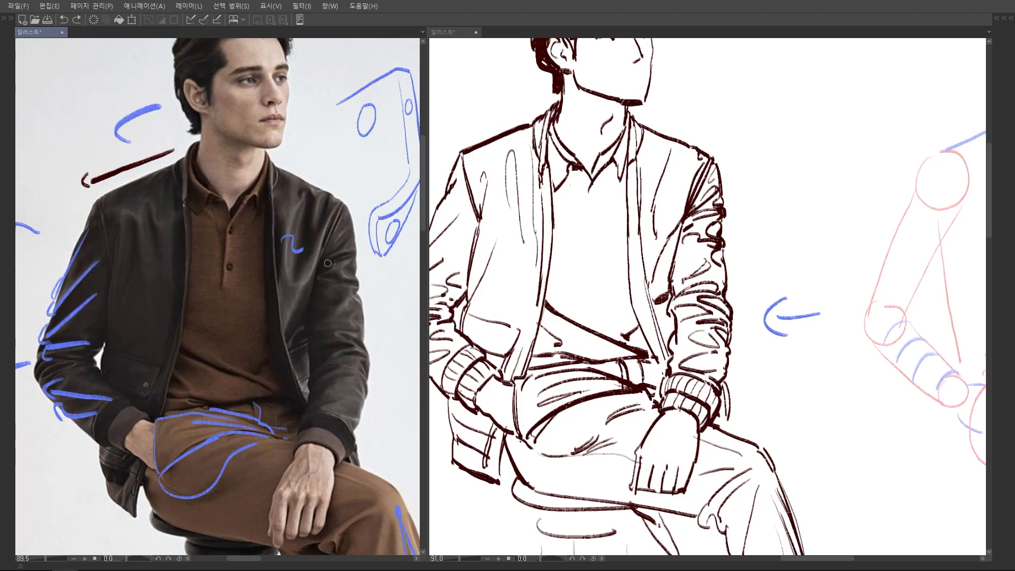
scroll(312, 294, down, 4)
scroll(672, 255, down, 5)
scroll(683, 152, up, 3)
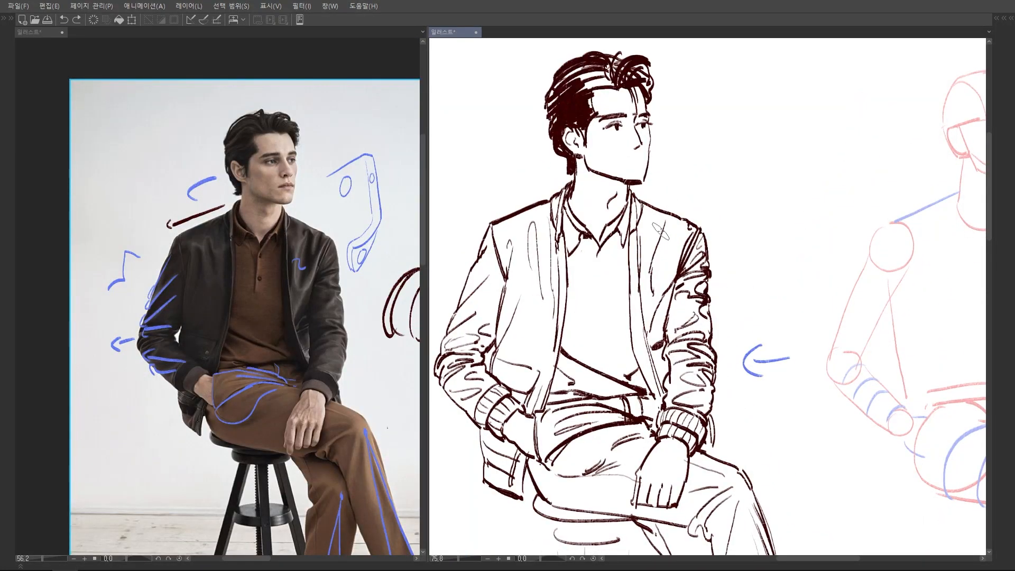
Shade the jacket's inner front edge on the resting arm's side with a translucent dark brown tone.
drag(649, 214, 645, 252)
scroll(686, 194, down, 5)
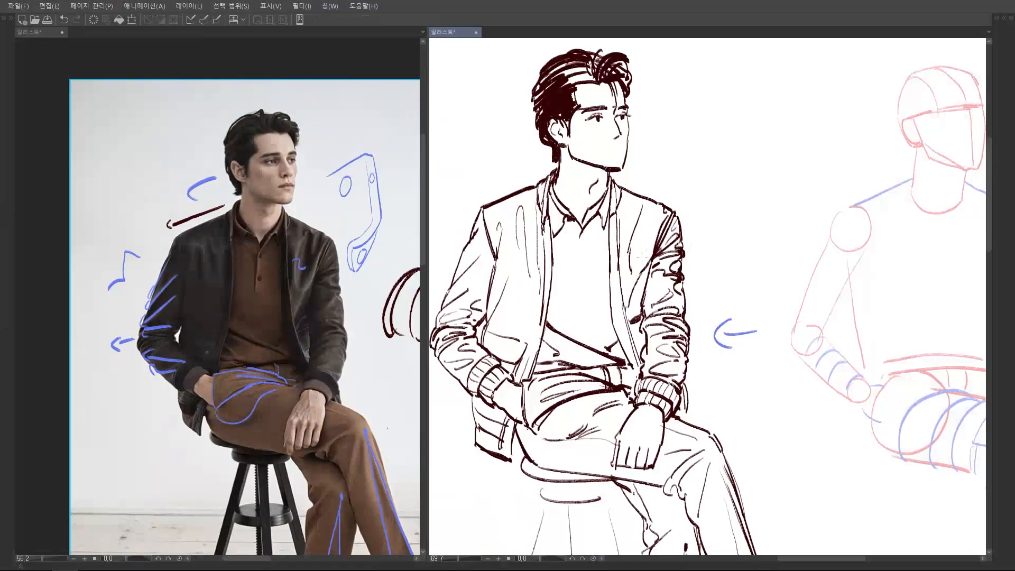
scroll(642, 256, up, 2)
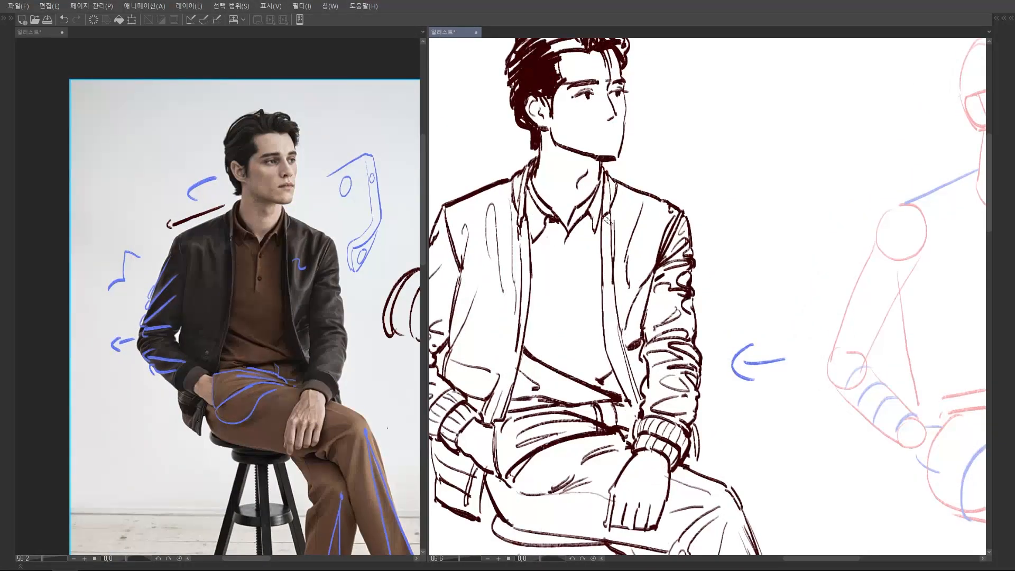
drag(606, 187, 615, 356)
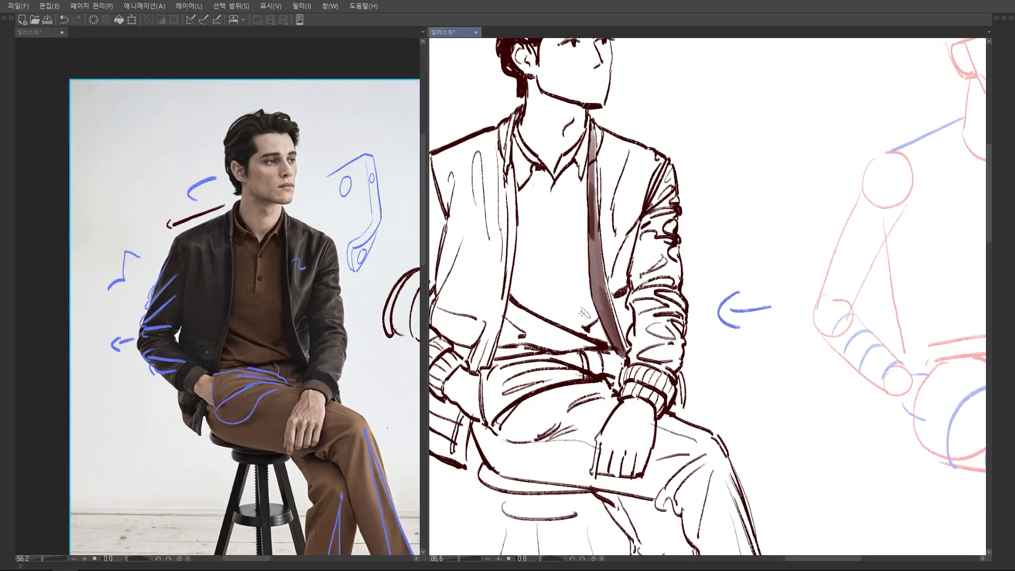
Shade the shirt folds above the waist, undoing the last stroke, and tone the upper part of the jacket's opposite front edge.
drag(542, 305, 609, 343)
mouse_move(595, 302)
mouse_down()
mouse_move(575, 321)
mouse_move(569, 287)
mouse_up()
mouse_move(524, 251)
mouse_down()
mouse_move(566, 297)
mouse_move(567, 280)
mouse_move(551, 306)
mouse_up()
mouse_move(535, 290)
mouse_down()
mouse_move(555, 309)
mouse_move(529, 301)
mouse_move(535, 311)
mouse_up()
key(ctrl+z)
scroll(603, 254, down, 3)
scroll(586, 290, down, 2)
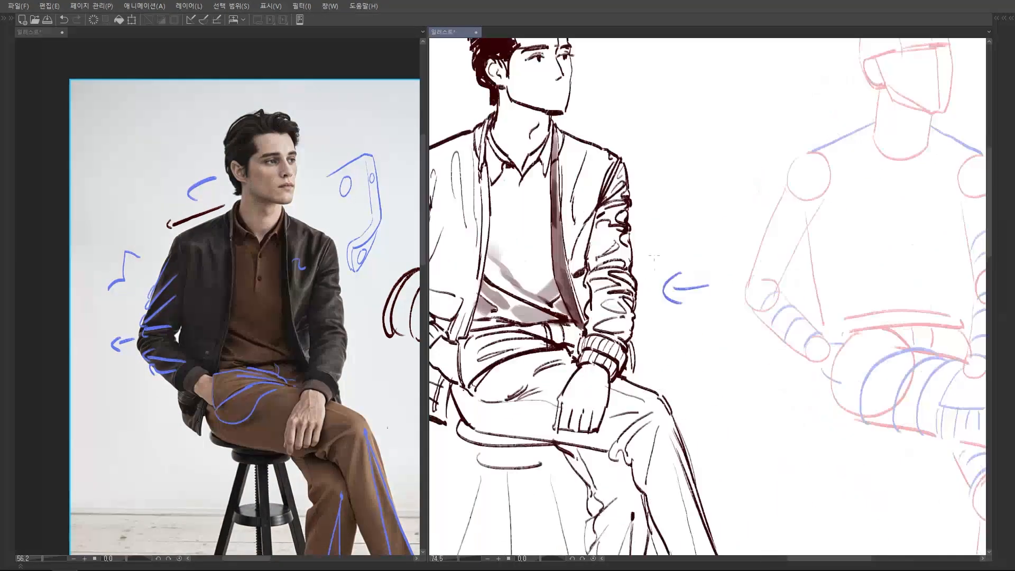
scroll(560, 317, up, 4)
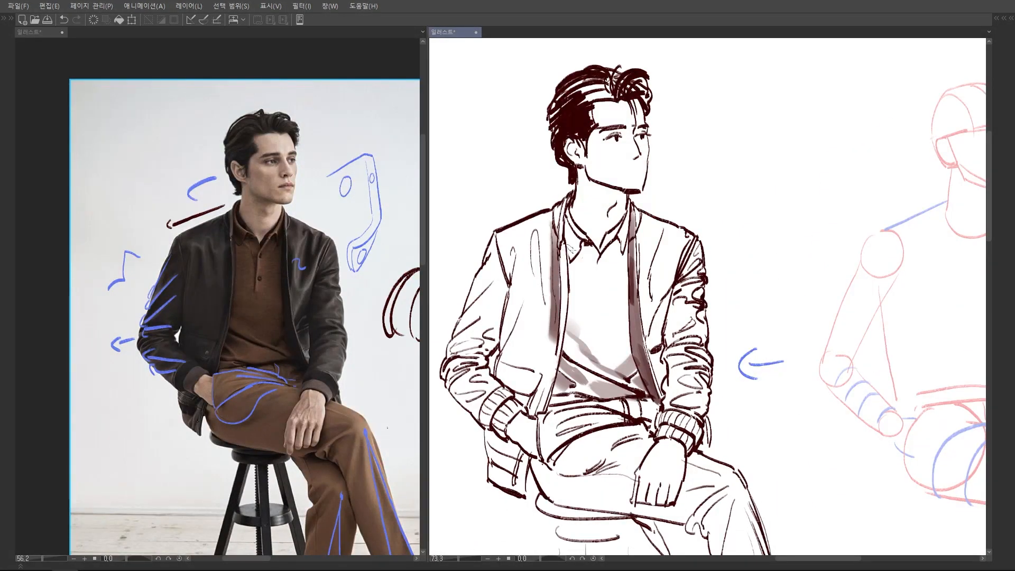
scroll(551, 240, down, 3)
scroll(651, 221, up, 1)
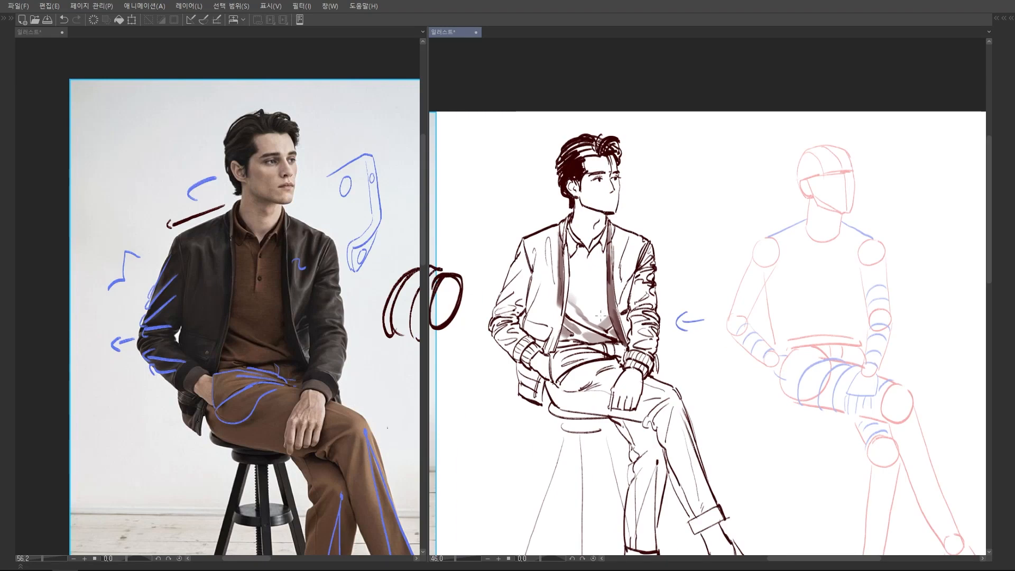
drag(600, 316, 615, 287)
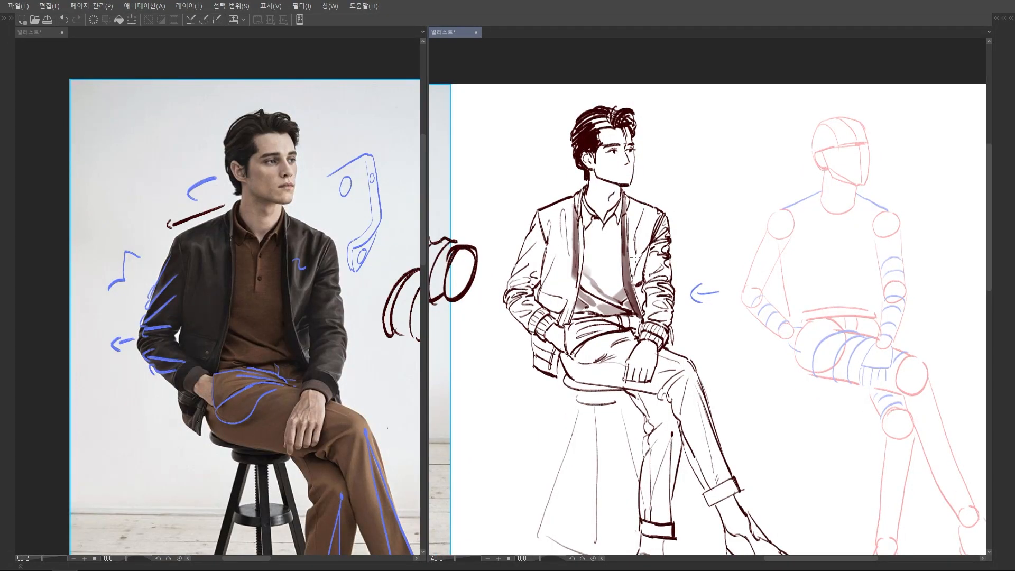
Mark the folds at the shirt's hem with dark strokes on the reference photo.
drag(255, 371, 304, 367)
scroll(304, 367, up, 4)
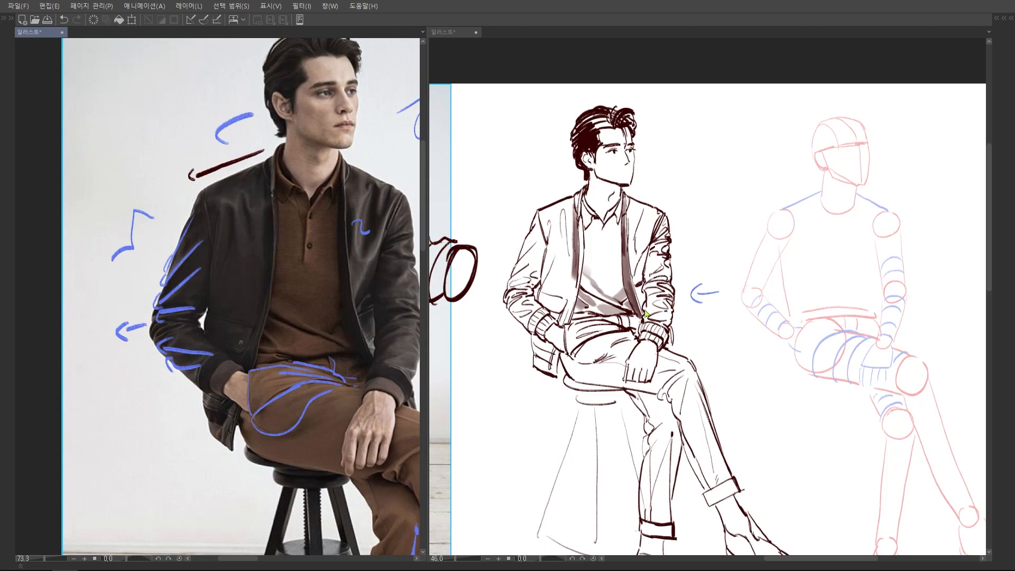
scroll(338, 340, up, 5)
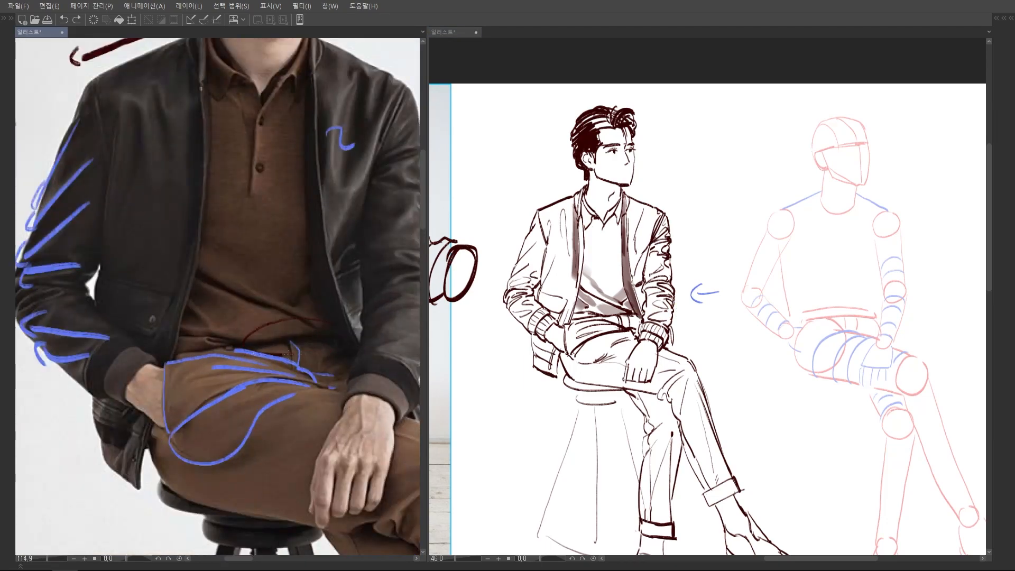
mouse_move(330, 312)
mouse_down()
mouse_move(309, 311)
mouse_move(349, 305)
mouse_up()
mouse_move(214, 313)
mouse_down()
mouse_move(167, 346)
mouse_move(214, 319)
mouse_up()
scroll(222, 273, down, 4)
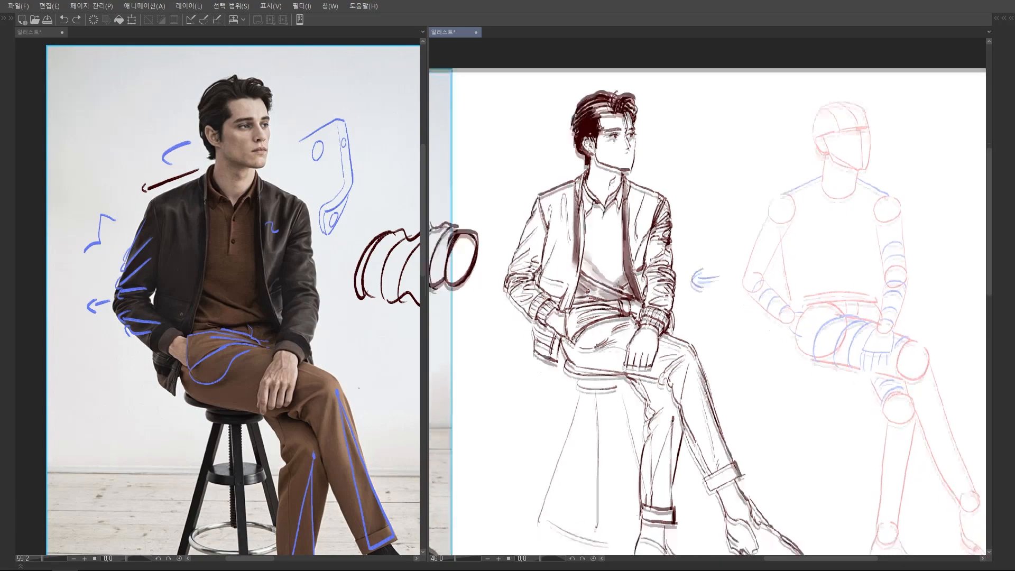
Shade the jacket's lower front corner above the hand in the pocket.
scroll(577, 312, up, 4)
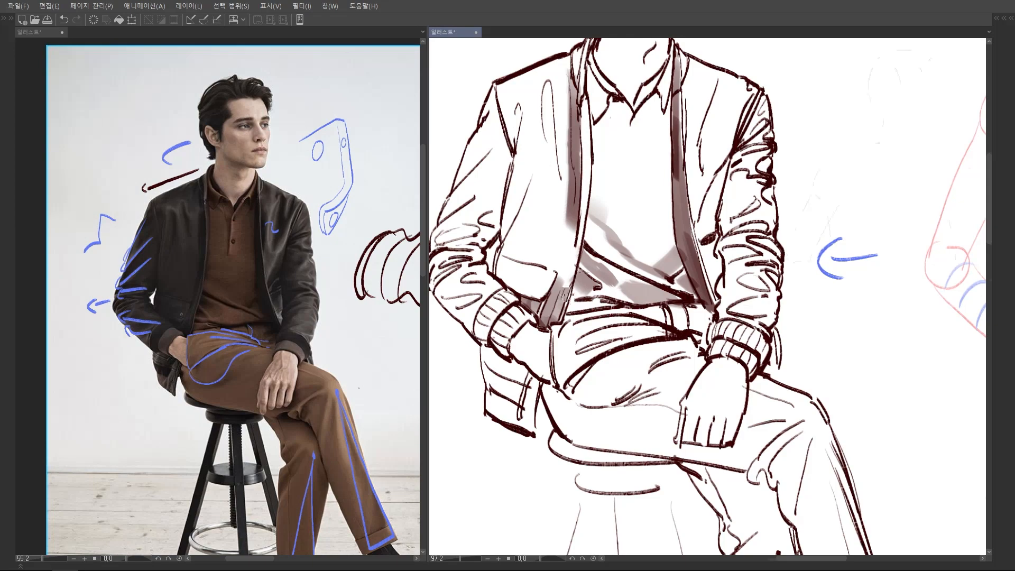
scroll(568, 296, down, 3)
scroll(590, 225, up, 3)
drag(549, 288, 589, 278)
drag(640, 238, 641, 234)
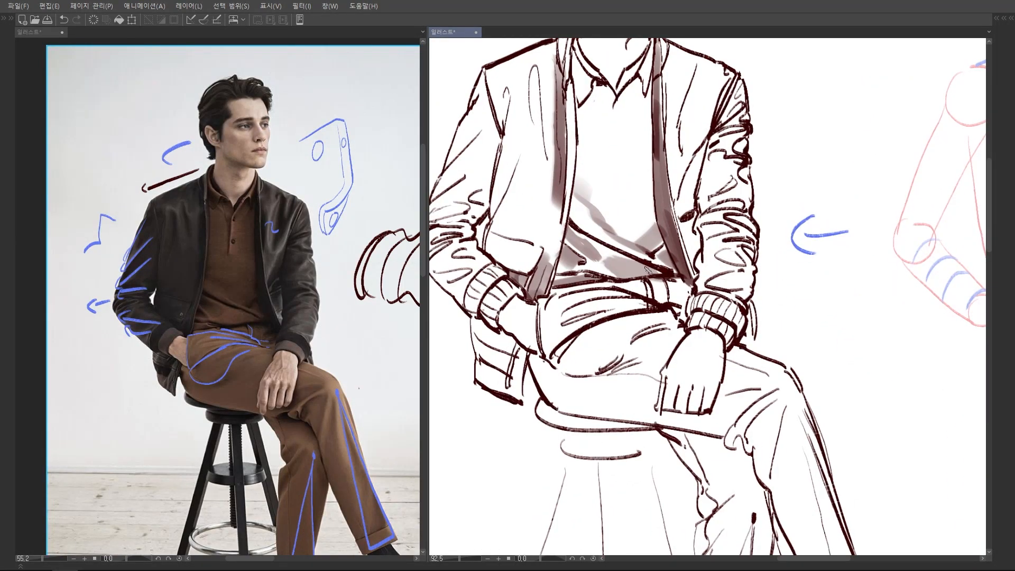
Shade the belt and waist area between the shirt's hem and the trousers.
drag(590, 270, 665, 277)
scroll(681, 262, down, 5)
scroll(681, 269, up, 6)
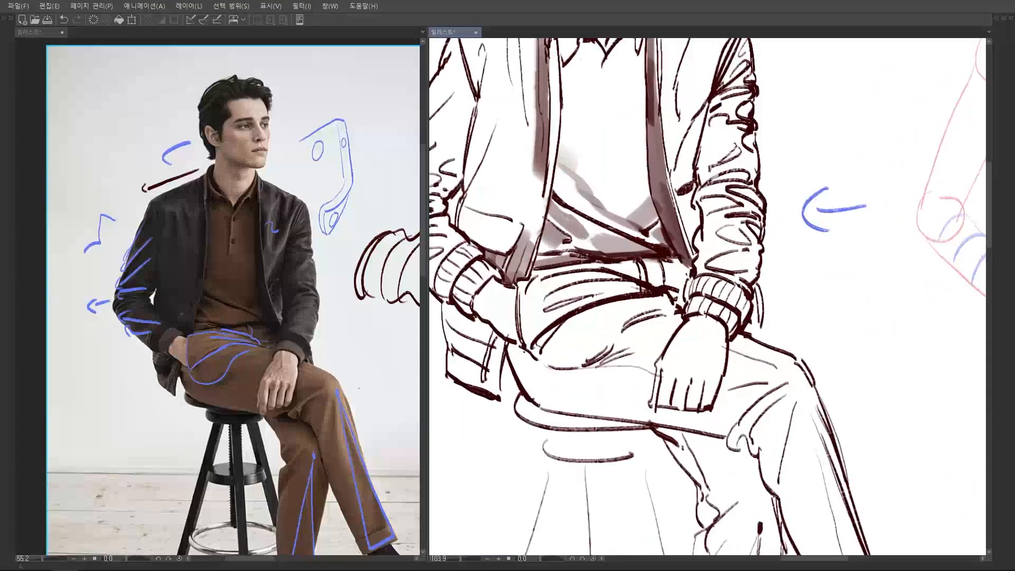
mouse_move(683, 267)
mouse_down()
mouse_move(680, 305)
mouse_move(671, 290)
mouse_move(686, 272)
mouse_move(661, 276)
mouse_move(653, 266)
mouse_move(654, 288)
mouse_move(619, 267)
mouse_move(656, 266)
mouse_move(549, 275)
mouse_move(576, 277)
mouse_up()
drag(565, 277, 615, 255)
scroll(615, 255, down, 1)
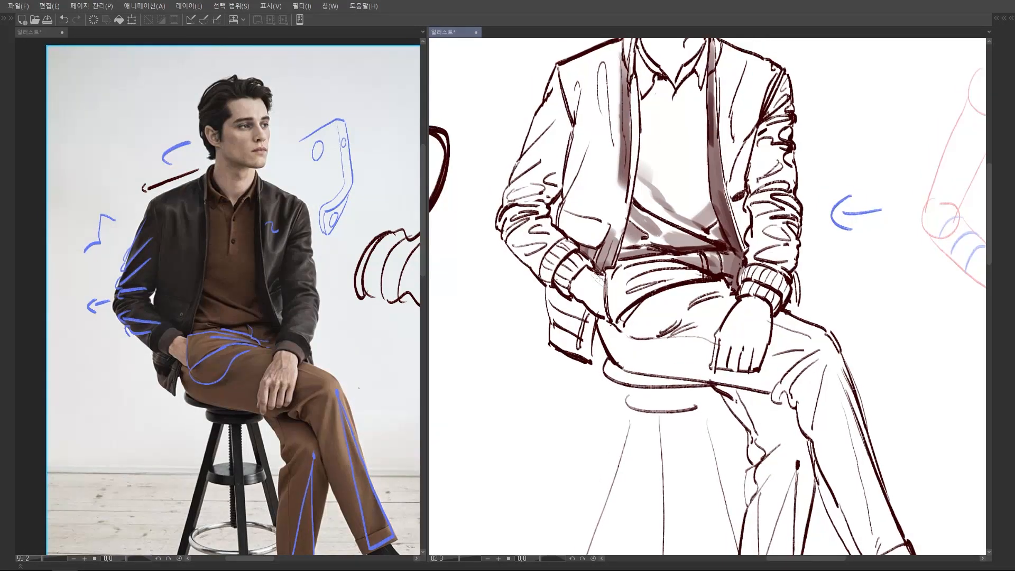
scroll(618, 261, down, 1)
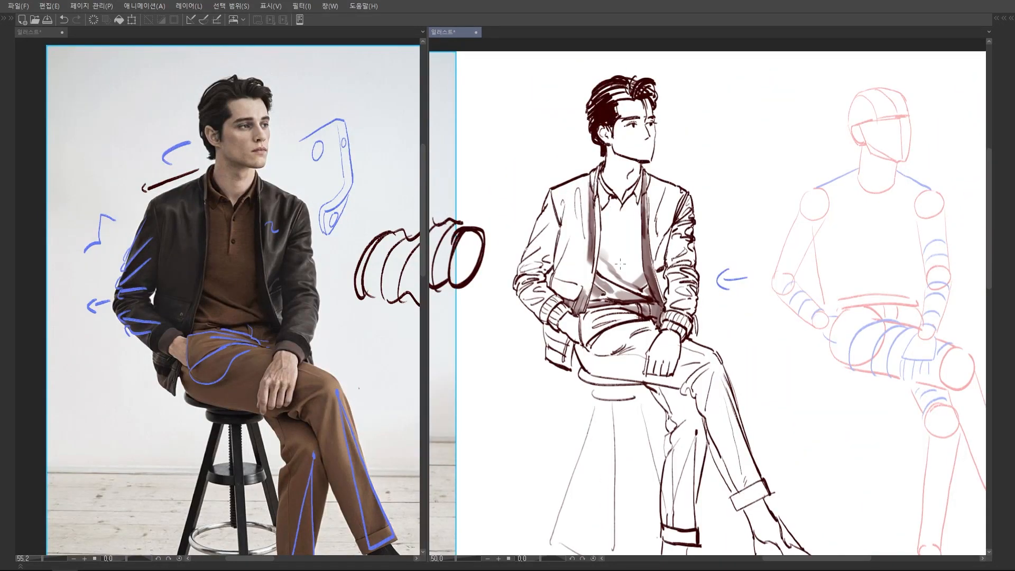
scroll(620, 263, up, 2)
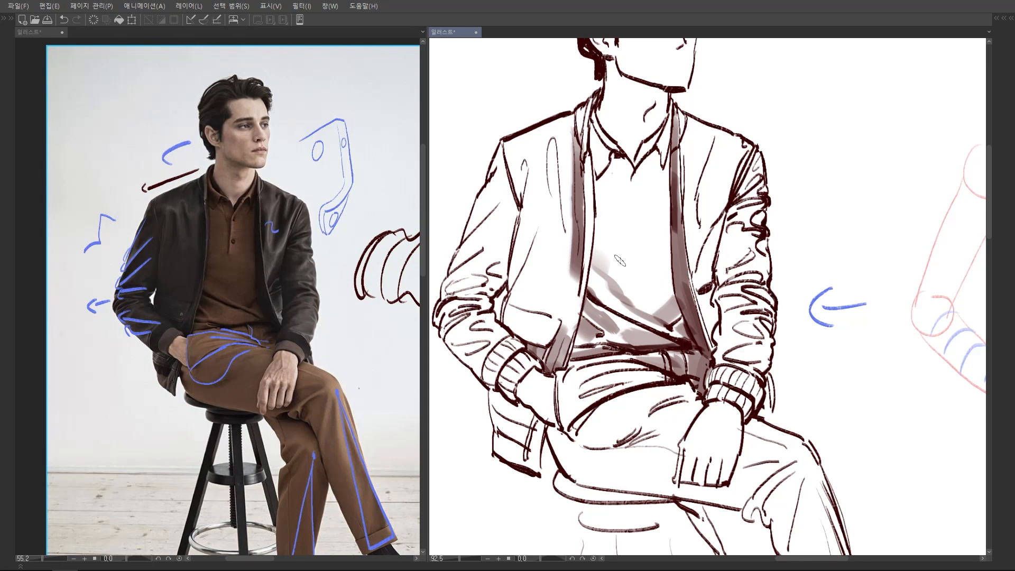
Extend the tone along the jacket's front edge up to the collar, undoing one stroke, and shade the inner elbow of the pocketed arm.
mouse_move(573, 276)
mouse_down()
mouse_move(561, 323)
mouse_move(577, 276)
mouse_move(566, 275)
mouse_up()
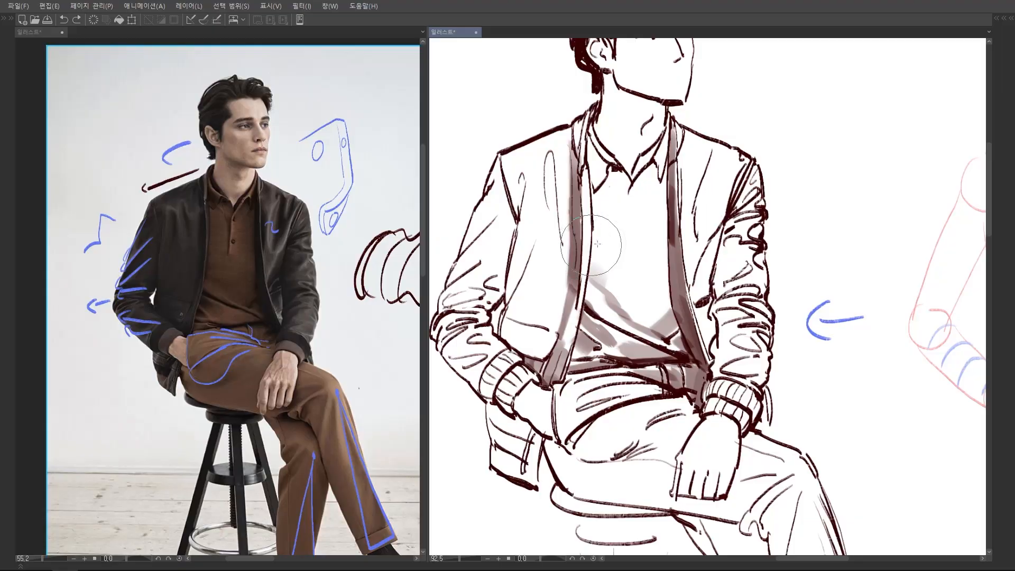
key(ctrl+z)
scroll(590, 245, down, 2)
drag(561, 203, 583, 240)
scroll(574, 229, up, 1)
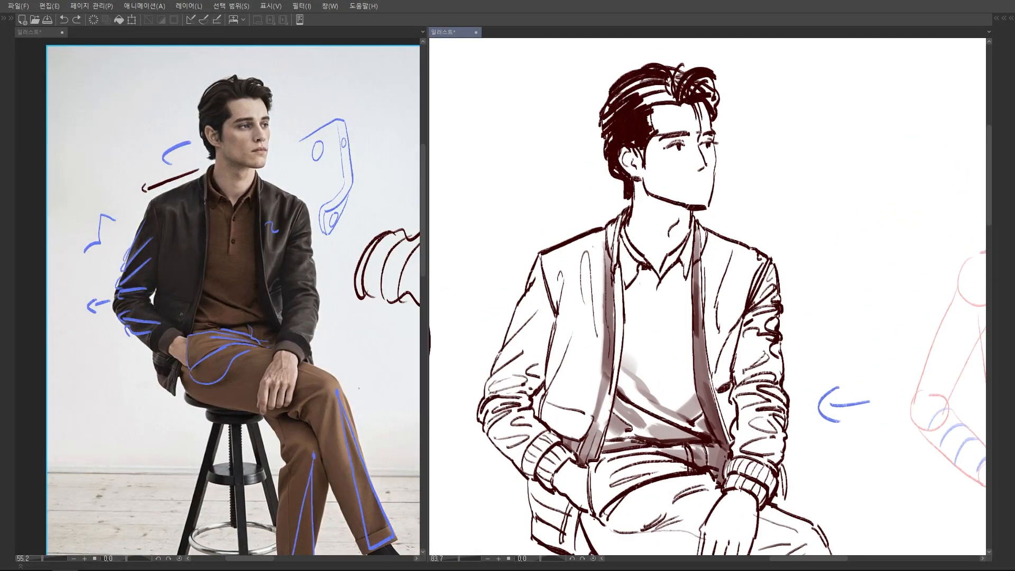
drag(510, 390, 532, 315)
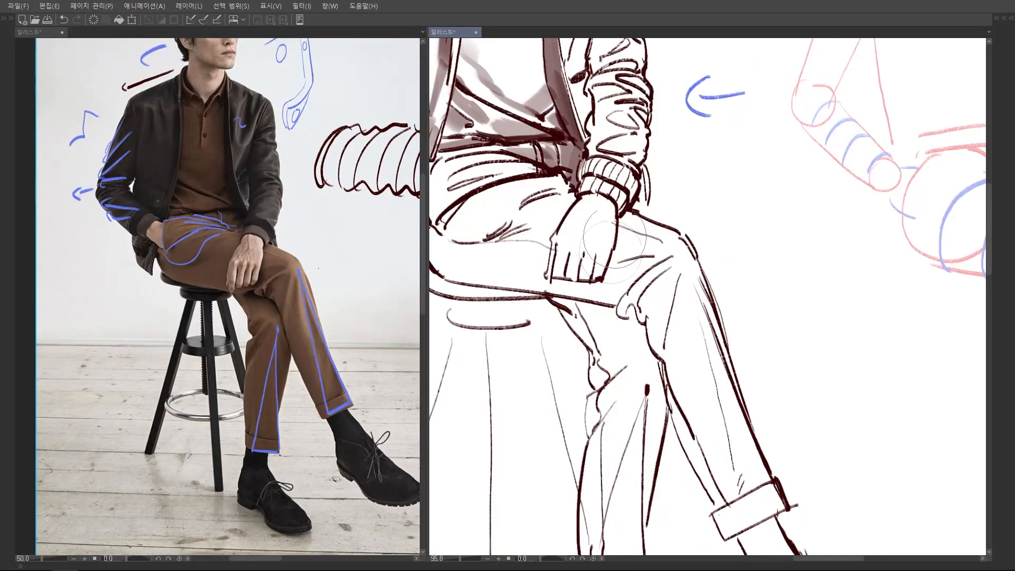
Circle the waist area by the jacket cuff and outline the crossed knees in blue on the reference photo.
click(267, 291)
scroll(267, 291, up, 4)
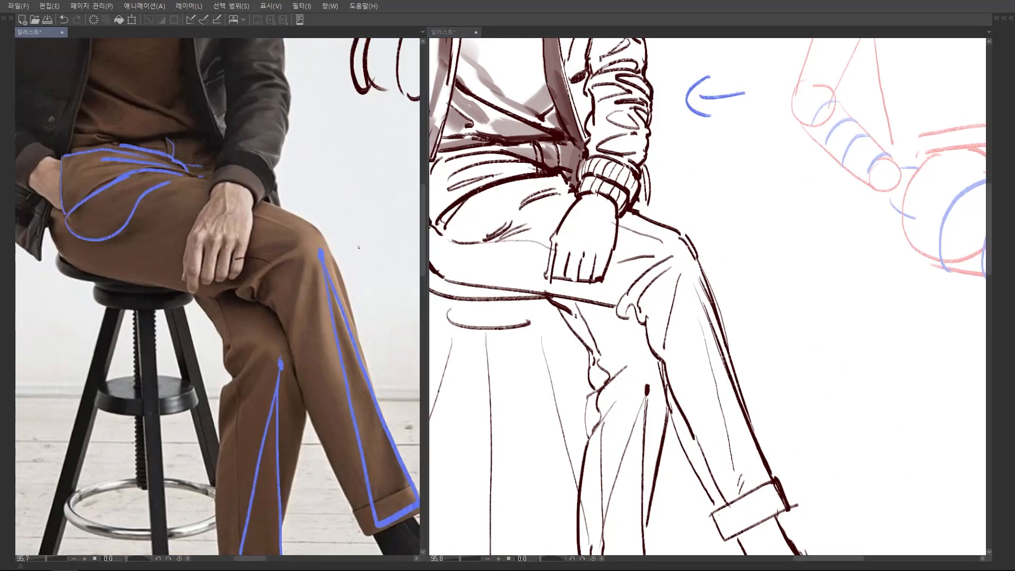
scroll(304, 265, down, 2)
mouse_move(286, 271)
mouse_down()
mouse_move(269, 326)
mouse_move(275, 275)
mouse_up()
mouse_move(240, 147)
mouse_down()
mouse_move(244, 221)
mouse_move(258, 241)
mouse_up()
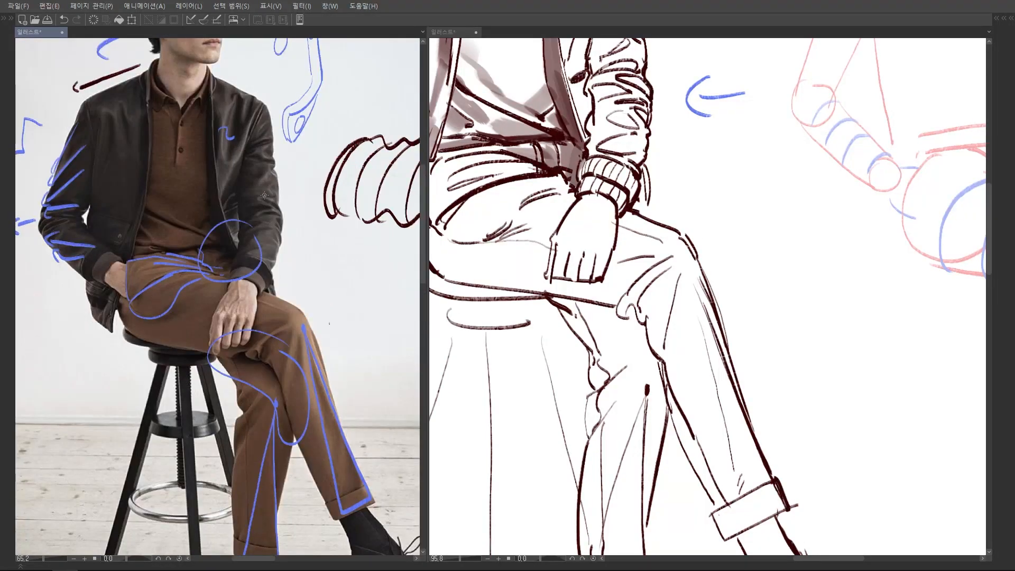
Shade the narrow gap under the crossed thigh and the small folds behind the upper knee.
scroll(271, 260, down, 3)
drag(611, 297, 604, 248)
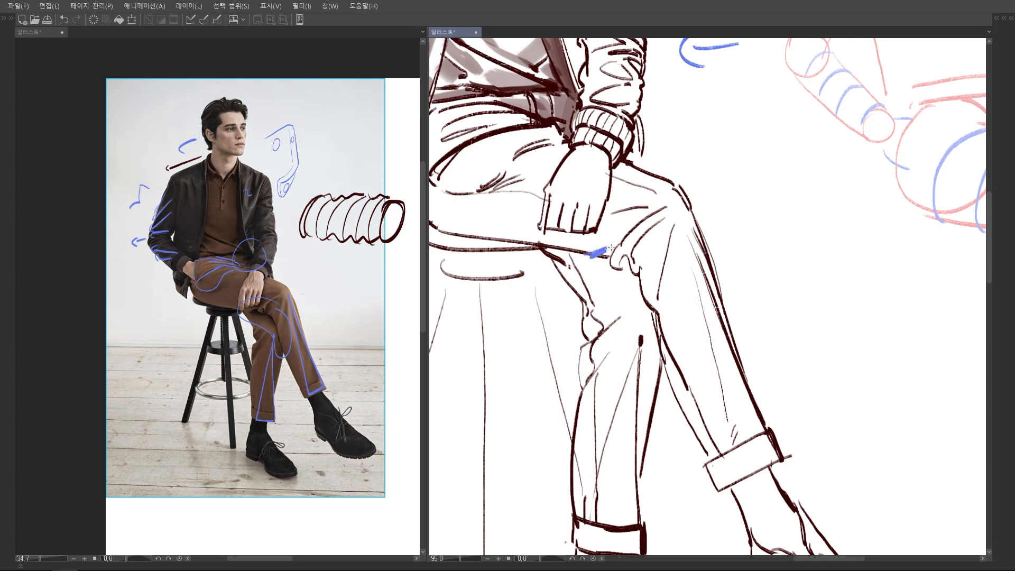
drag(586, 253, 610, 256)
scroll(275, 313, up, 4)
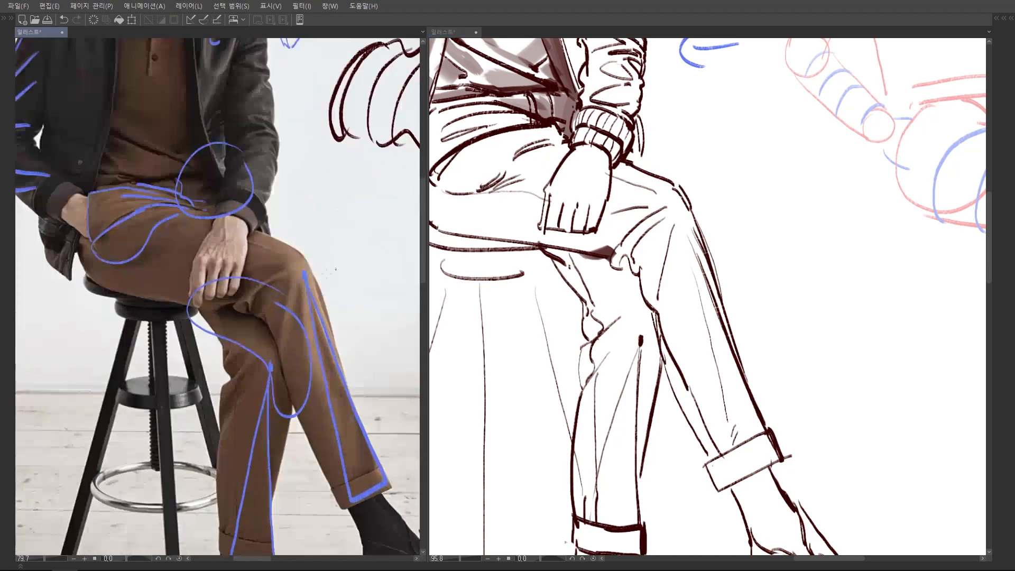
scroll(607, 261, up, 1)
drag(601, 259, 626, 273)
drag(626, 270, 632, 277)
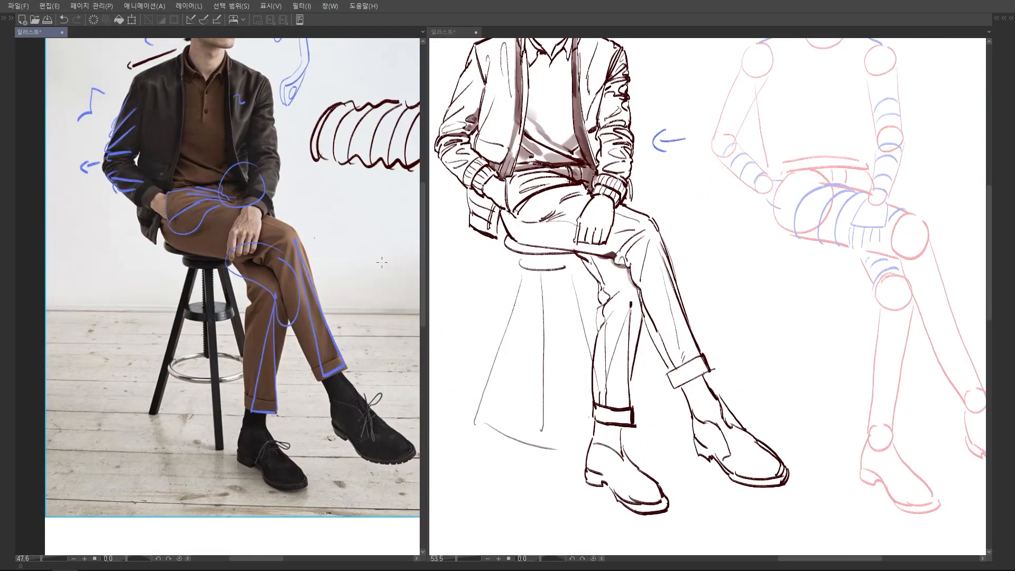
click(599, 262)
scroll(600, 261, up, 3)
scroll(655, 250, down, 4)
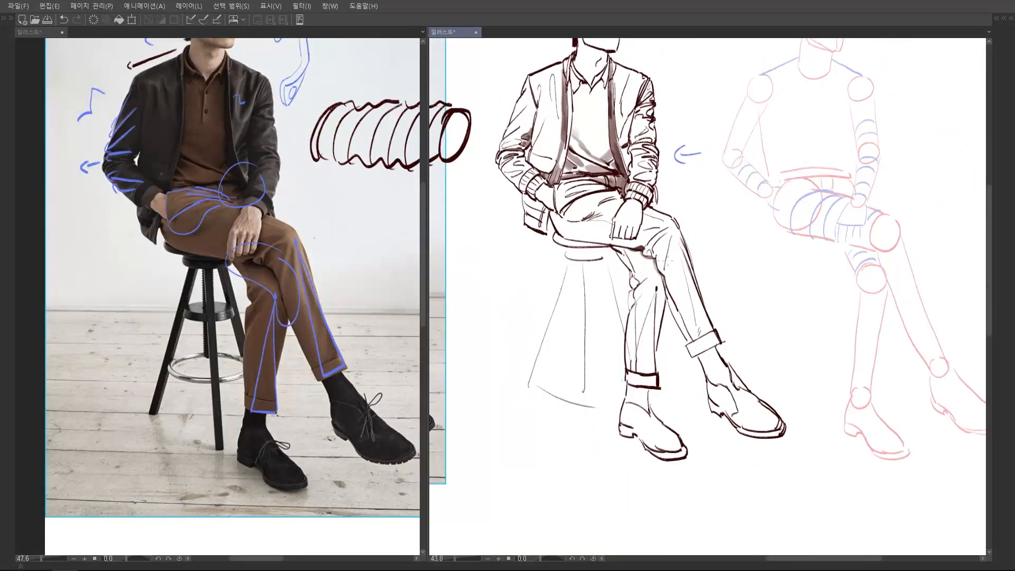
Shade the fold on the trouser lap beside the resting hand, undoing the last stroke.
drag(703, 197, 668, 227)
scroll(557, 242, up, 4)
drag(535, 276, 520, 286)
key(ctrl+z)
scroll(638, 246, down, 4)
scroll(746, 295, down, 3)
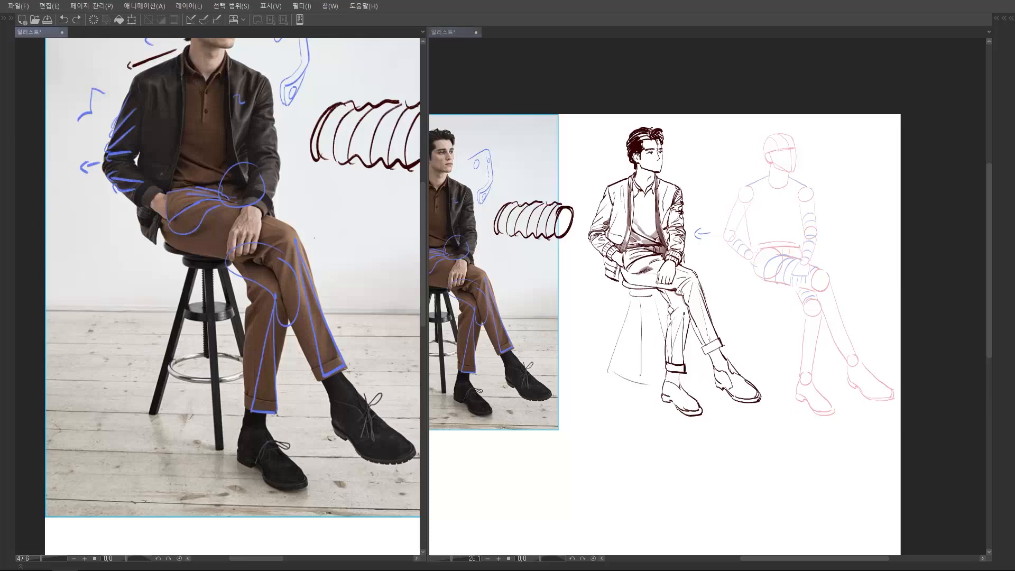
scroll(385, 388, up, 3)
scroll(707, 307, up, 1)
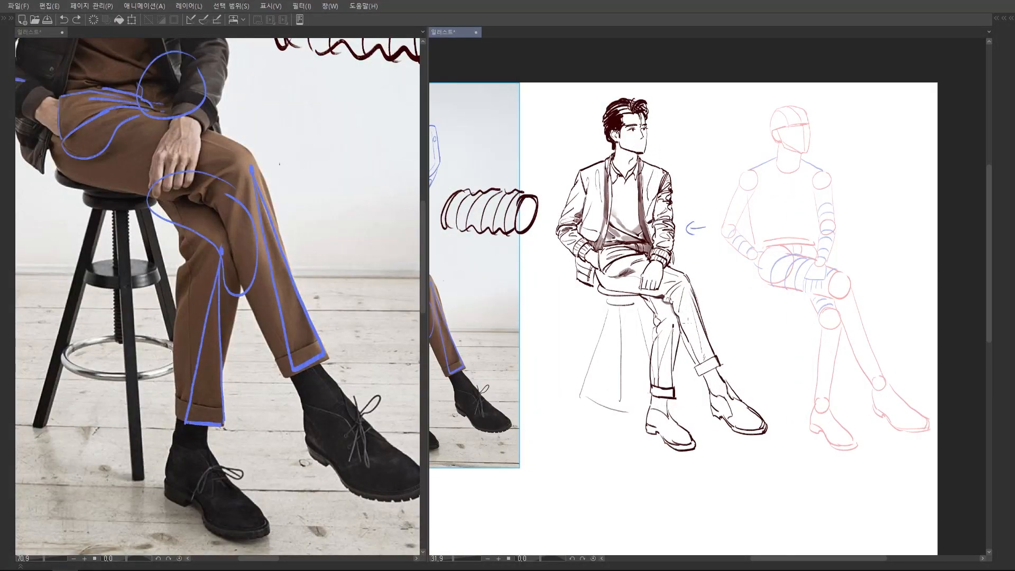
Shade the knee folds of the supporting leg and the crossed trouser leg just above its cuff.
scroll(689, 272, up, 4)
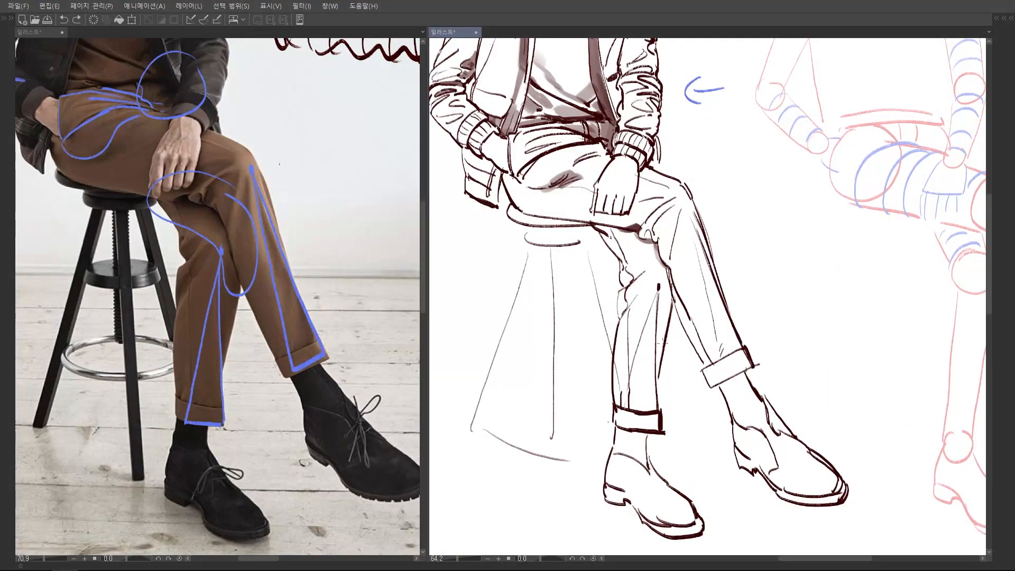
scroll(664, 342, up, 1)
mouse_move(611, 311)
mouse_down()
mouse_move(637, 280)
mouse_move(642, 254)
mouse_up()
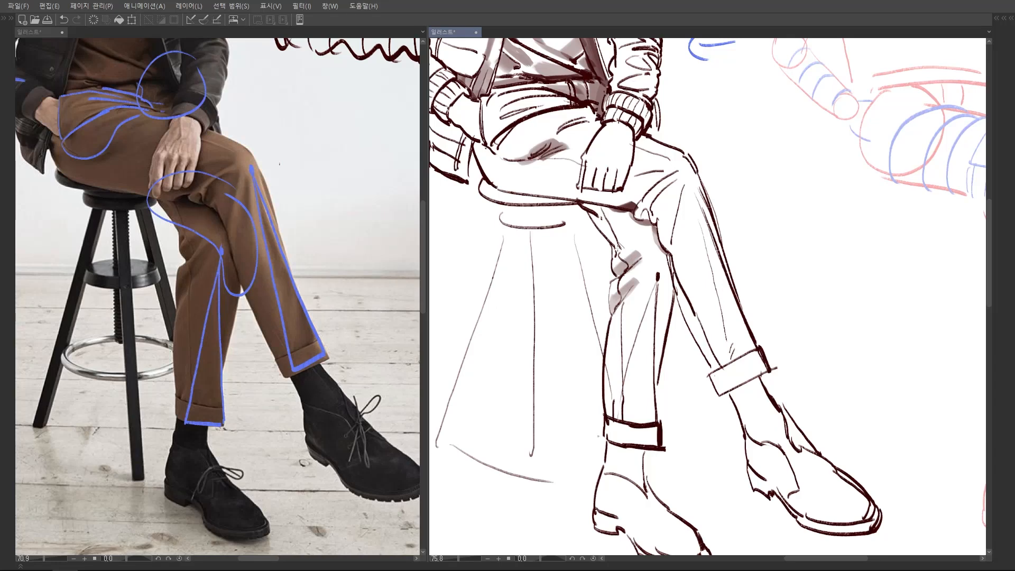
scroll(637, 225, down, 6)
scroll(637, 224, up, 2)
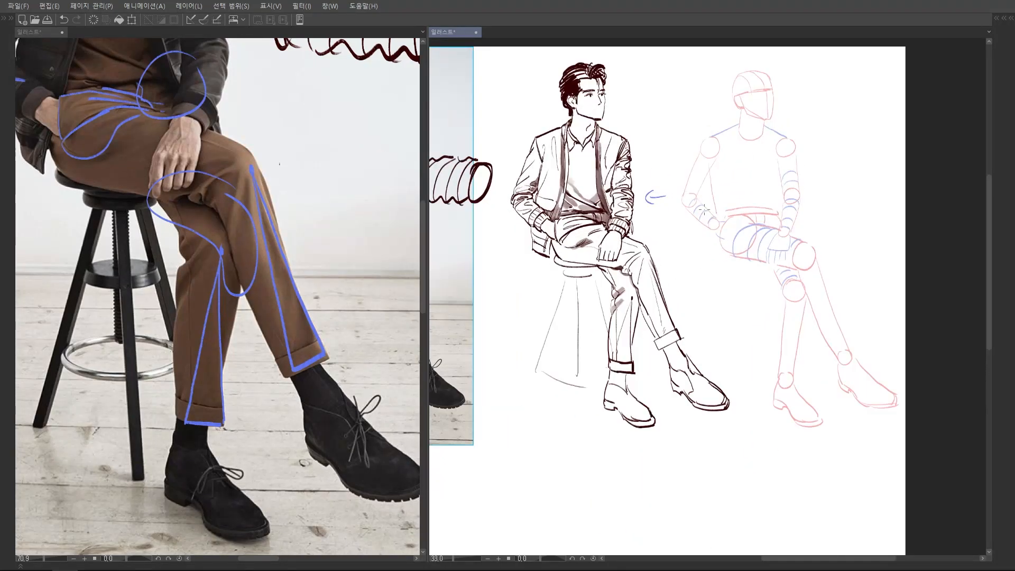
scroll(664, 335, up, 3)
mouse_move(657, 340)
mouse_down()
mouse_move(653, 311)
mouse_move(651, 332)
mouse_up()
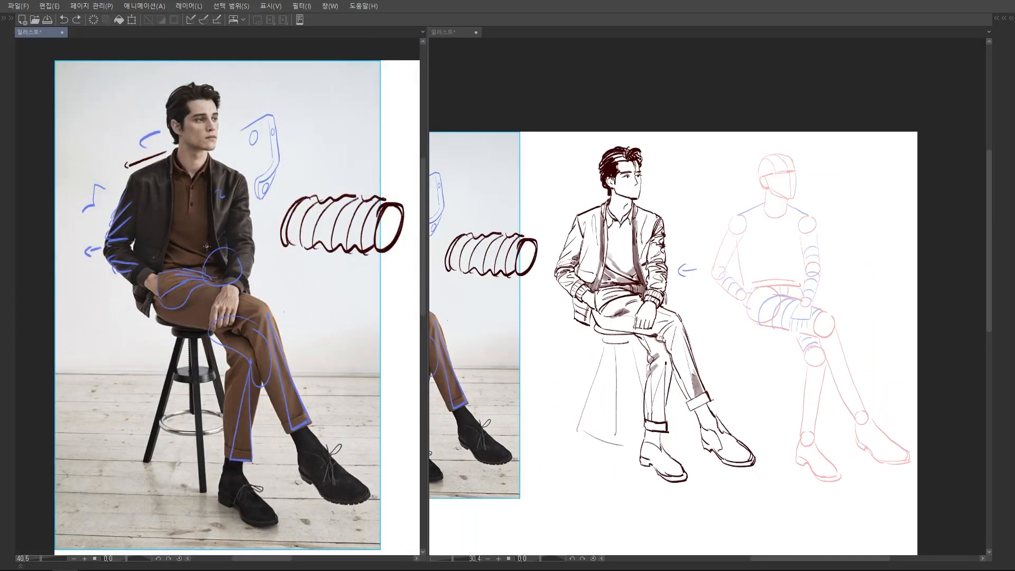
scroll(216, 293, down, 2)
scroll(205, 263, up, 2)
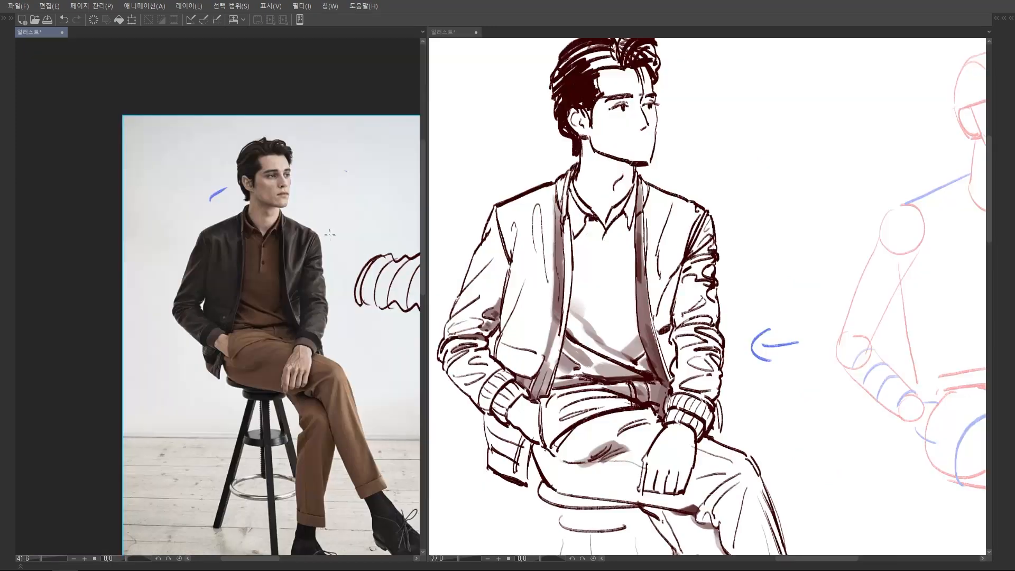
scroll(335, 194, up, 1)
drag(336, 237, 344, 252)
scroll(198, 237, up, 3)
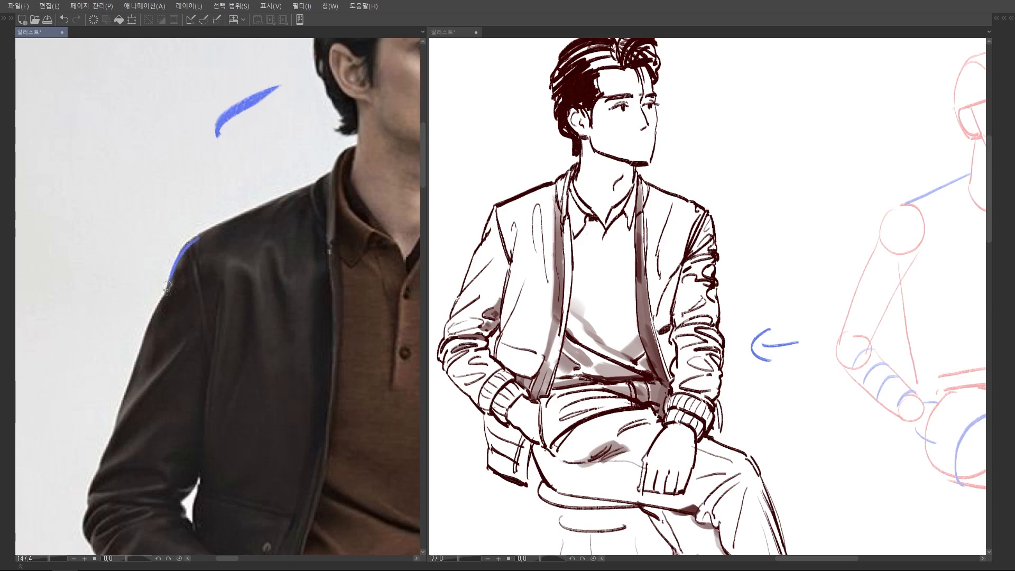
scroll(180, 280, down, 3)
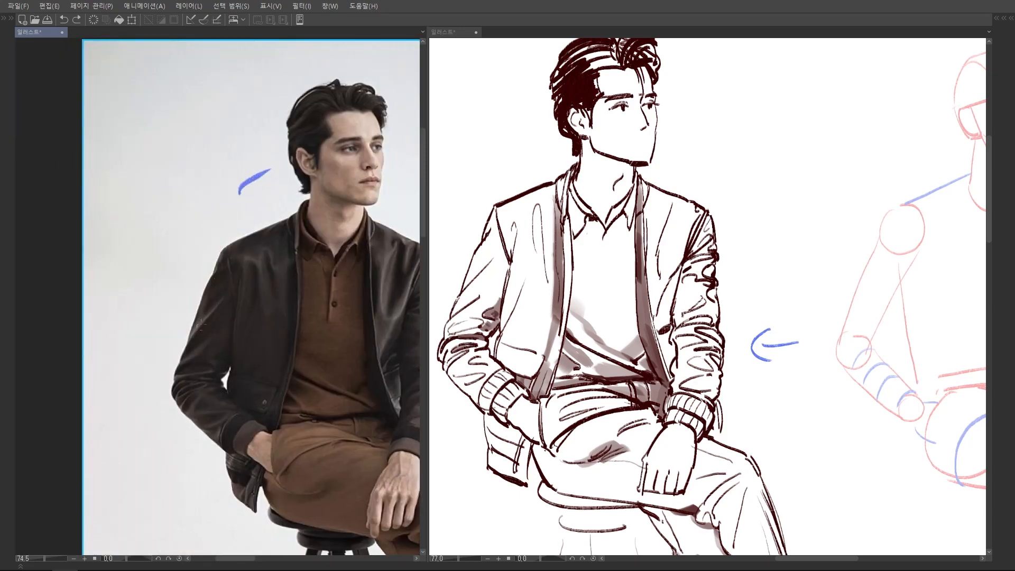
Trace the outer fold bulges of the jacket sleeve with the pocketed hand, from shoulder to elbow, in blue on the reference photo.
scroll(201, 322, down, 1)
scroll(193, 327, up, 2)
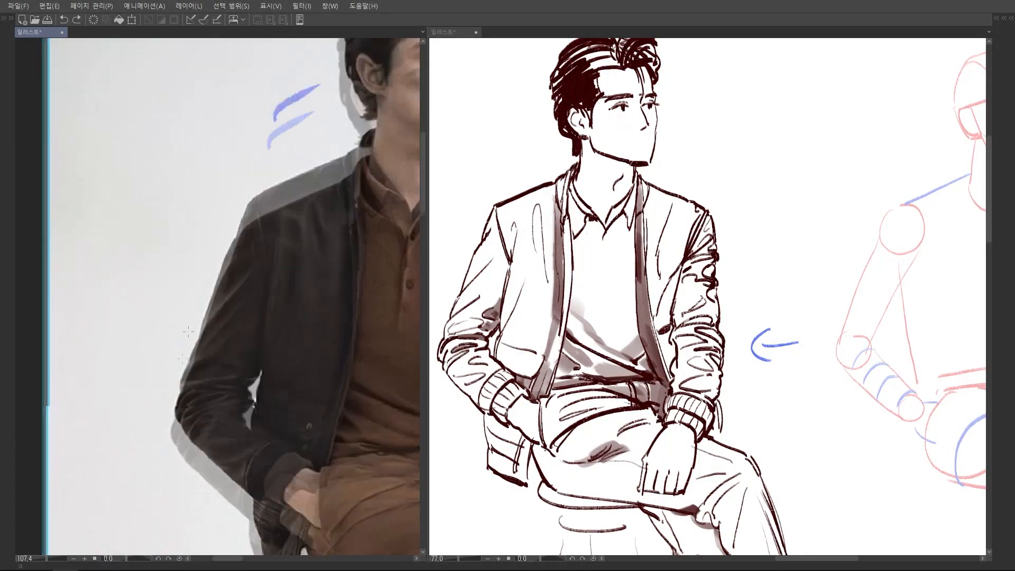
scroll(182, 359, up, 3)
mouse_move(234, 243)
mouse_down()
mouse_move(201, 303)
mouse_move(206, 323)
mouse_up()
mouse_move(238, 288)
mouse_down()
mouse_move(184, 364)
mouse_move(196, 386)
mouse_up()
drag(270, 274, 223, 349)
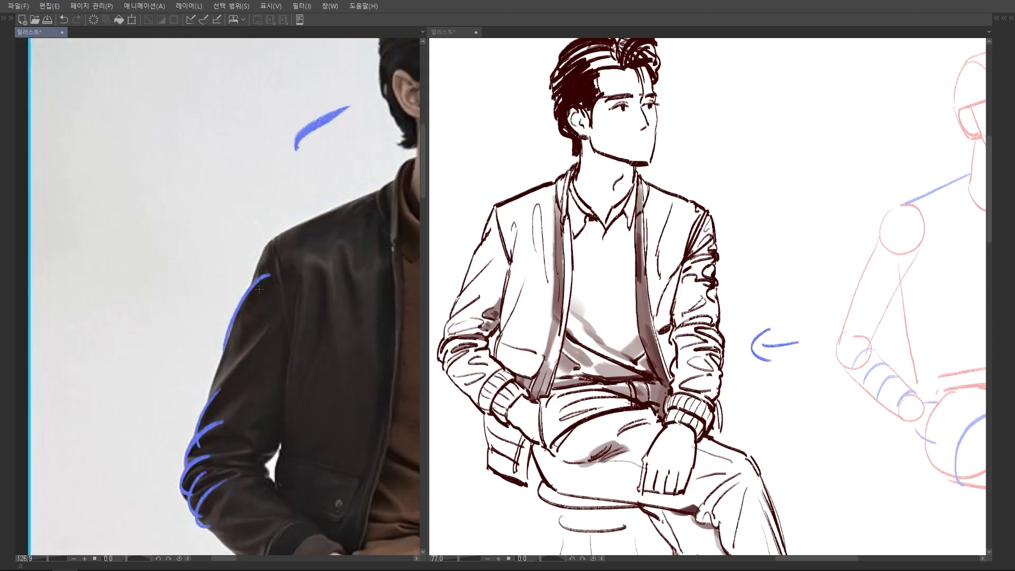
mouse_move(279, 241)
mouse_down()
mouse_move(257, 267)
mouse_move(250, 299)
mouse_up()
Draw blue arrows on the reference photo pointing at the shoulder and upper sleeve of the arm resting on the knee.
scroll(297, 267, down, 4)
scroll(338, 307, up, 4)
mouse_move(392, 290)
mouse_down()
mouse_move(264, 291)
mouse_move(370, 285)
mouse_up()
drag(372, 275, 372, 307)
Trace the bumpy outer fold contour of the resting arm's sleeve in blue on the photo, redoing the first strokes.
scroll(350, 288, up, 2)
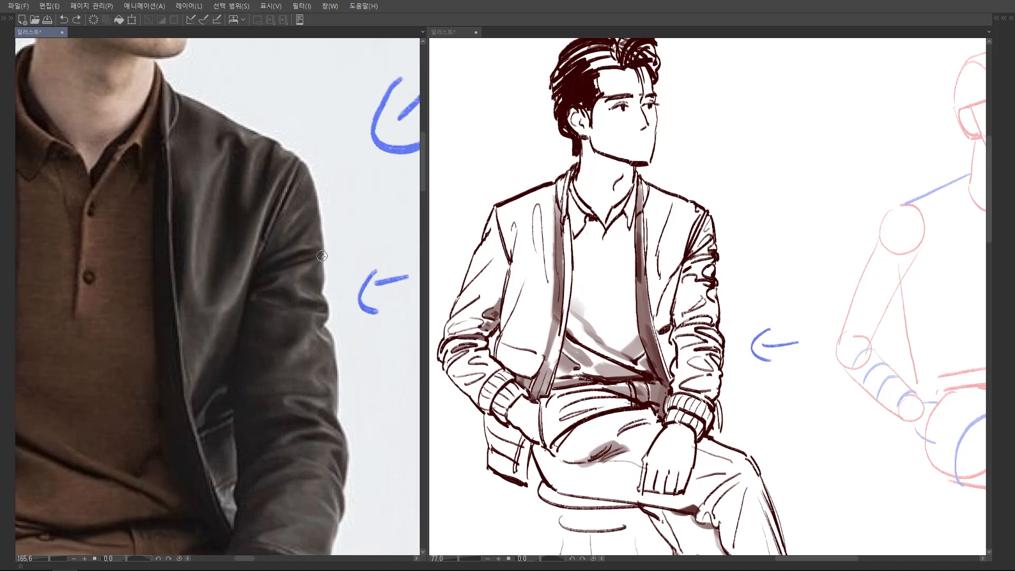
drag(365, 259, 347, 319)
key(ctrl+z)
mouse_move(324, 252)
mouse_down()
mouse_move(337, 364)
mouse_move(309, 251)
mouse_up()
key(ctrl+z)
drag(297, 240, 315, 325)
drag(298, 313, 315, 356)
Sketch a tapering tube of overlapping blue circles below the ribbed cylinder and accent the upper arcs where they overlap.
scroll(288, 243, down, 5)
mouse_move(406, 305)
mouse_down()
mouse_move(309, 324)
mouse_move(328, 294)
mouse_move(310, 245)
mouse_up()
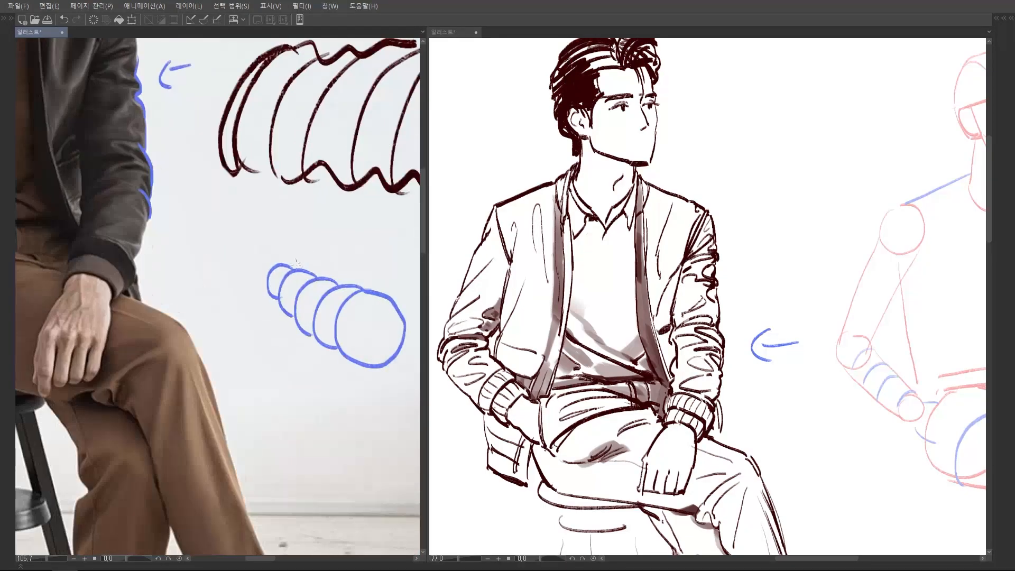
drag(311, 271, 281, 282)
drag(294, 265, 273, 266)
mouse_move(332, 277)
mouse_down()
mouse_move(299, 288)
mouse_move(340, 307)
mouse_up()
scroll(387, 268, down, 5)
mouse_move(376, 201)
mouse_down()
mouse_move(348, 236)
mouse_move(367, 256)
mouse_up()
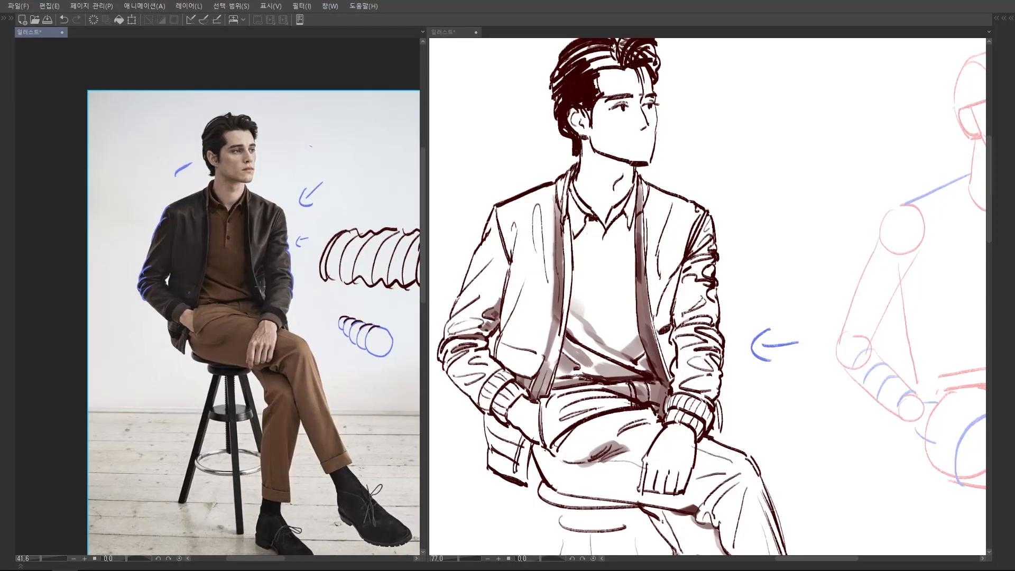
Try to mark the jacket's front opening edges in blue on the reference photo, and undo those marks.
scroll(211, 229, up, 4)
drag(333, 290, 324, 398)
scroll(266, 236, up, 5)
scroll(136, 279, down, 5)
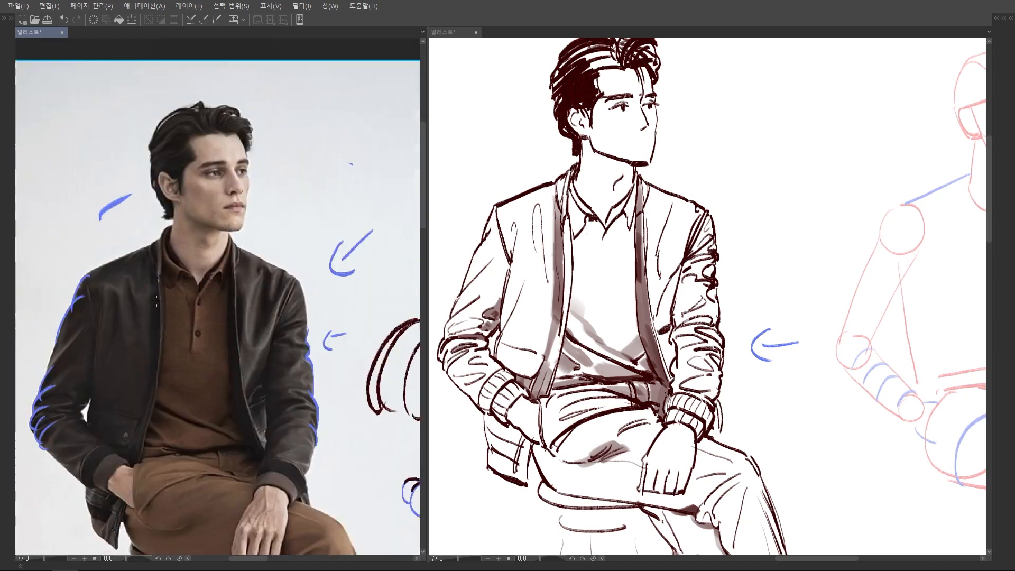
drag(136, 279, 158, 209)
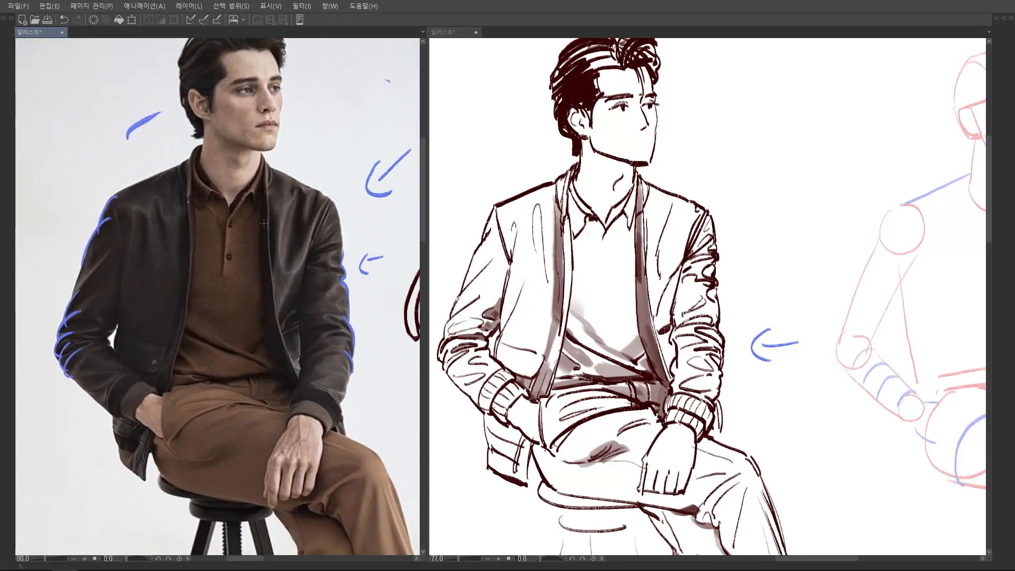
scroll(285, 316, up, 2)
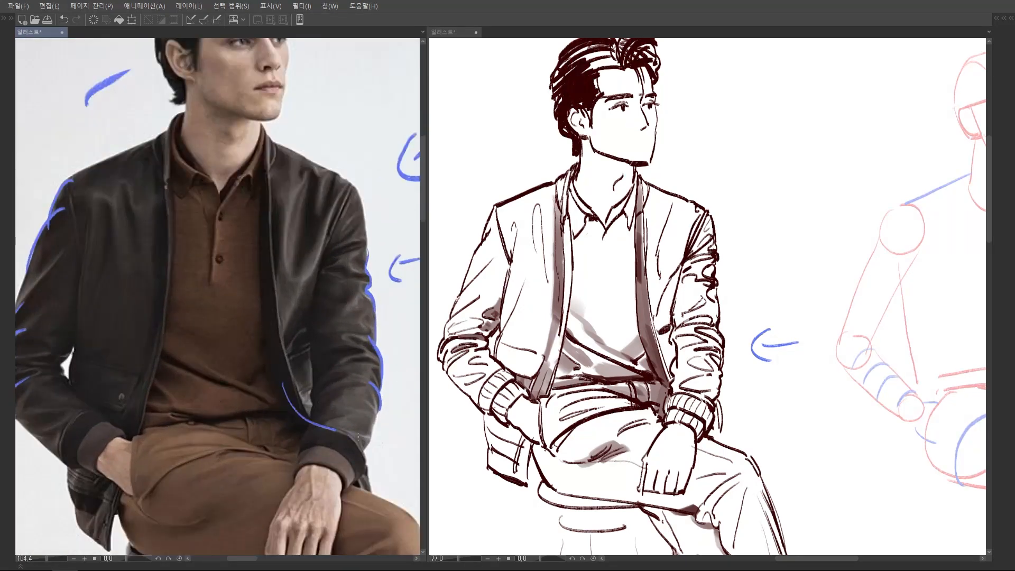
drag(287, 301, 286, 308)
scroll(286, 309, up, 2)
mouse_move(271, 268)
mouse_down()
mouse_move(264, 305)
mouse_move(276, 299)
mouse_move(272, 267)
mouse_up()
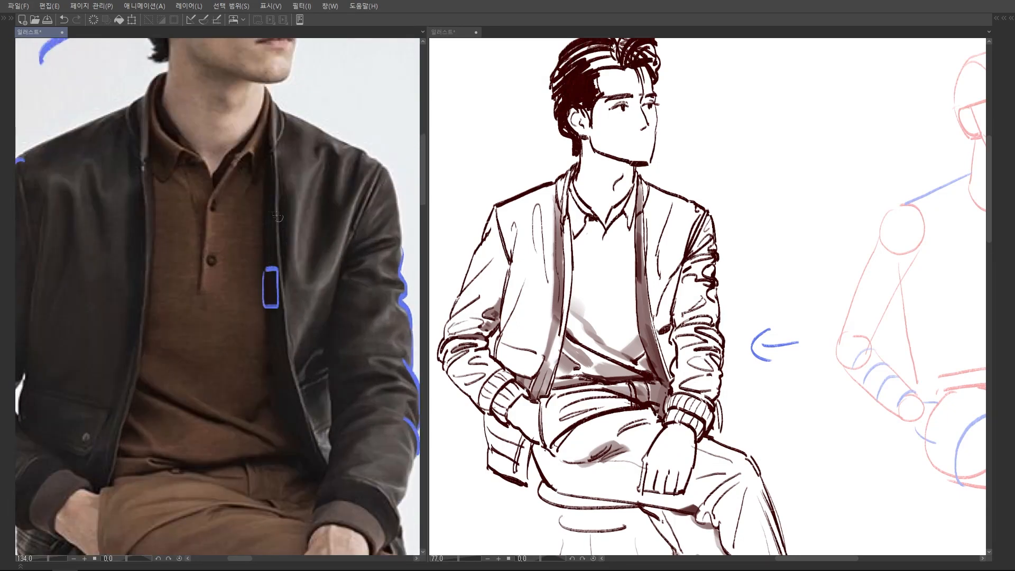
scroll(217, 215, down, 4)
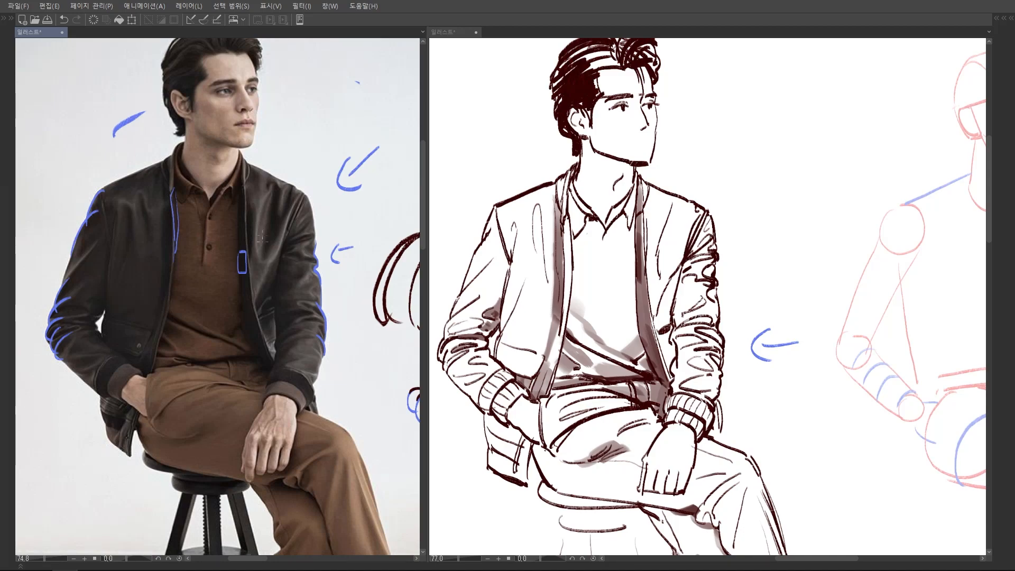
scroll(217, 214, up, 3)
key(ctrl+z)
key(ctrl+z)
Box a short section of the jacket's zipper edge in blue on each side of the front opening in the photo.
scroll(249, 243, up, 4)
drag(252, 249, 251, 249)
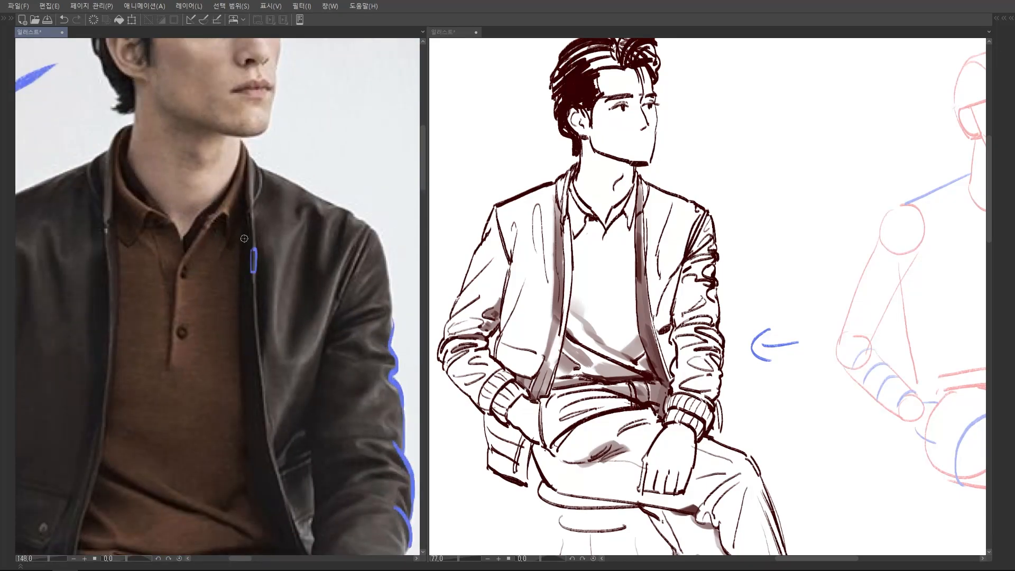
scroll(244, 238, down, 5)
scroll(207, 255, up, 6)
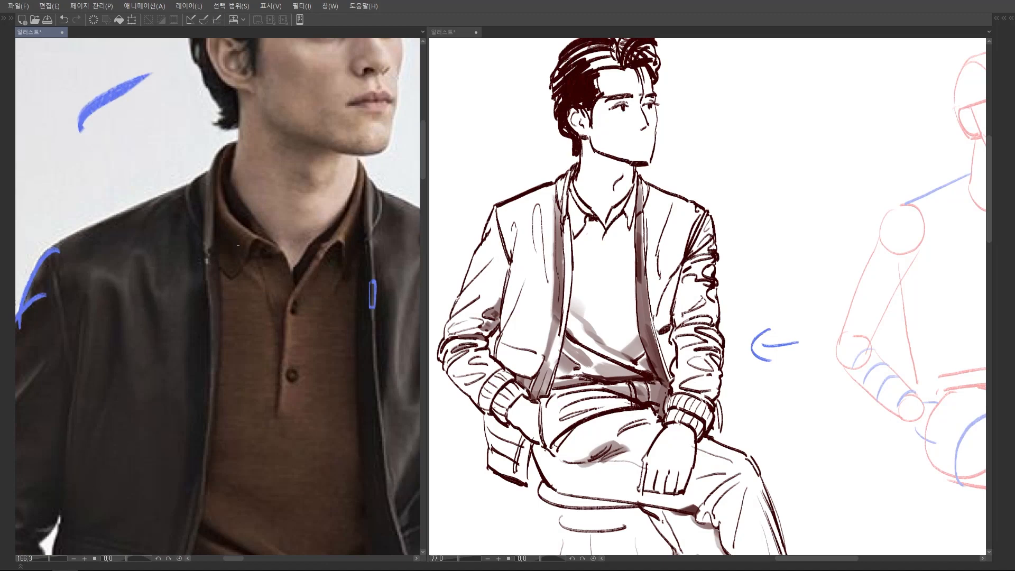
drag(204, 276, 205, 255)
drag(212, 300, 216, 248)
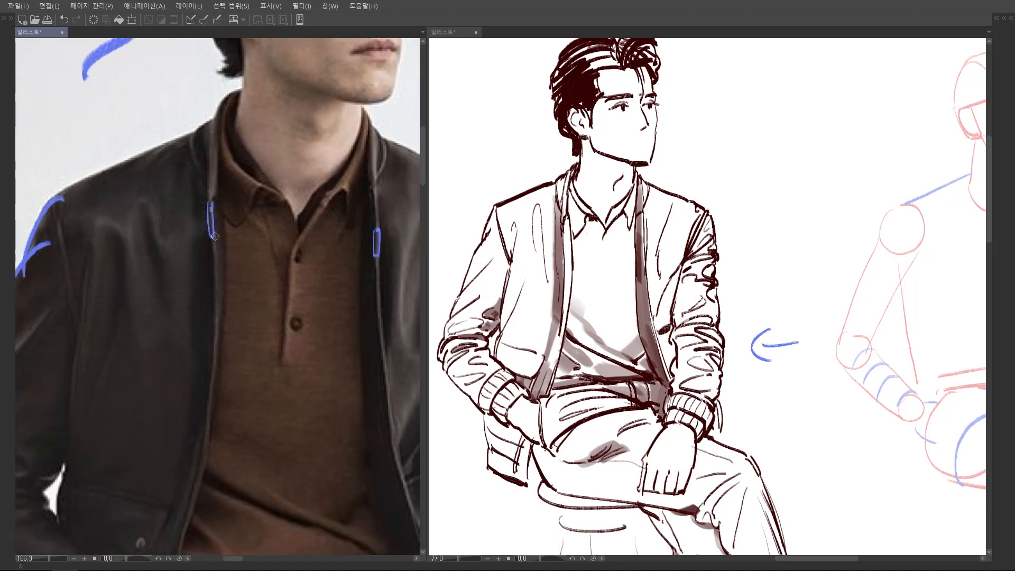
scroll(298, 257, down, 5)
drag(303, 338, 275, 220)
drag(344, 283, 283, 237)
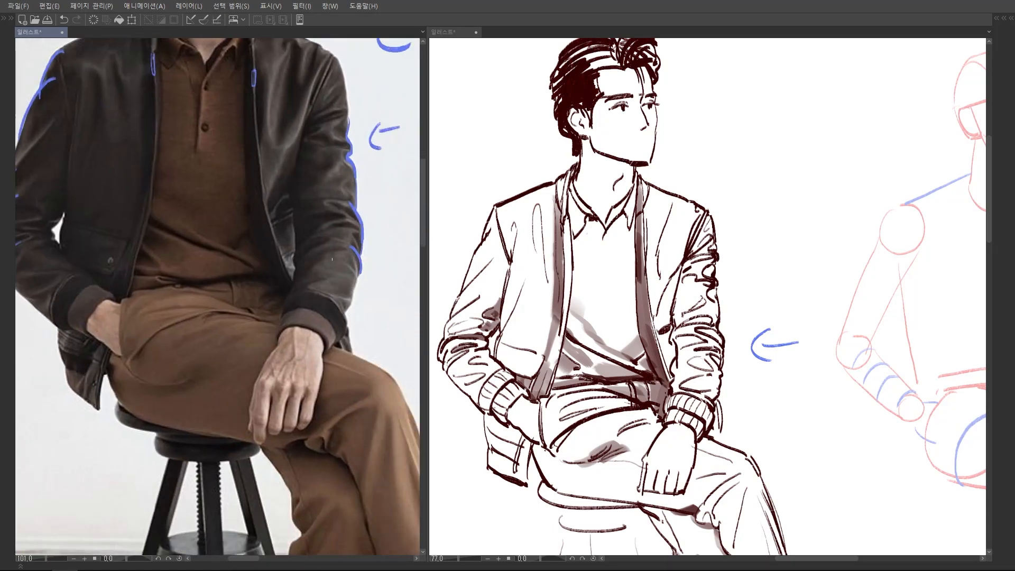
Sketch a small ladder of ribbing strokes in the blank area beside the photographed man's jacket hem.
scroll(283, 238, up, 3)
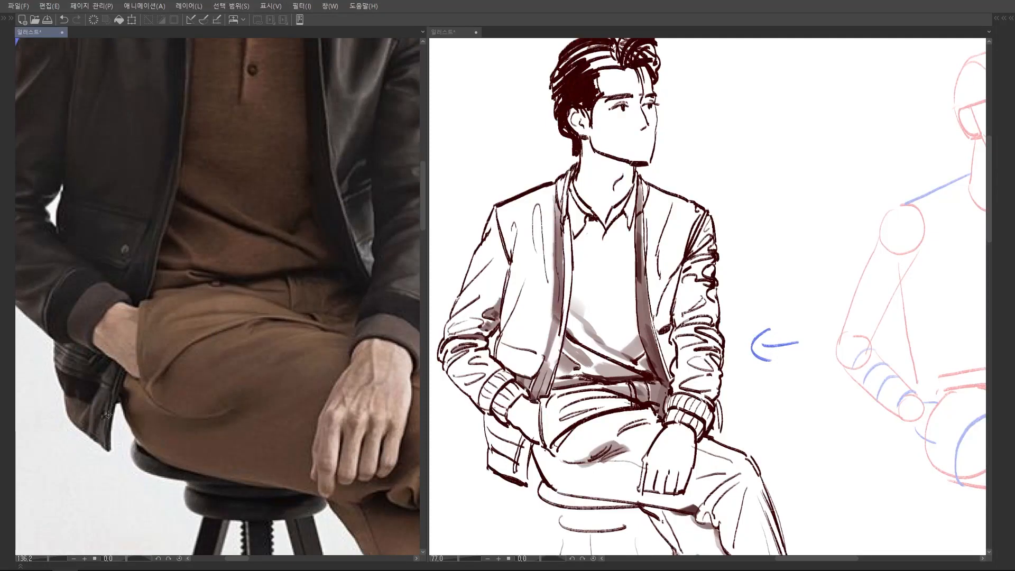
scroll(112, 402, down, 3)
drag(114, 402, 185, 301)
drag(112, 371, 126, 382)
drag(111, 390, 127, 389)
mouse_move(112, 399)
mouse_down()
mouse_move(126, 397)
mouse_move(125, 415)
mouse_up()
scroll(120, 429, down, 9)
scroll(168, 291, up, 7)
Try outlining the jacket's front opening edge on the pocketed-hand side and the panel beside it with long loops.
mouse_move(176, 244)
mouse_down()
mouse_move(174, 302)
mouse_move(180, 255)
mouse_up()
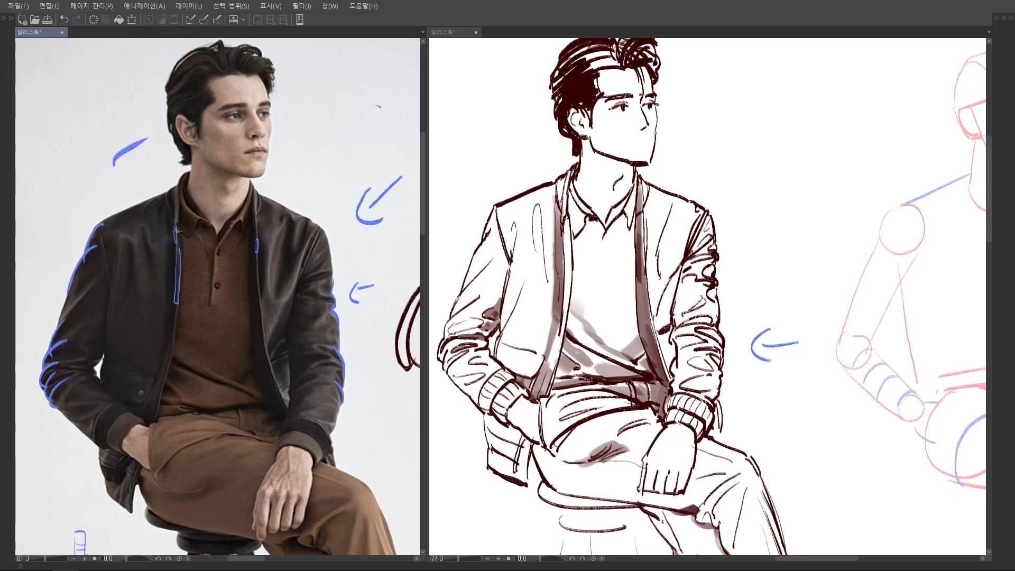
scroll(177, 230, up, 4)
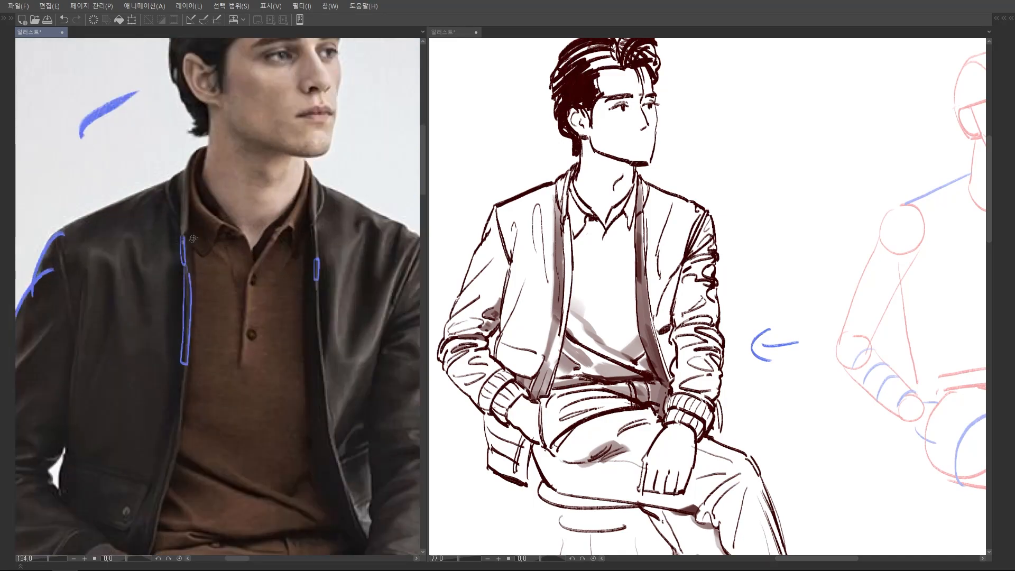
mouse_move(188, 234)
mouse_down()
mouse_move(191, 285)
mouse_move(188, 227)
mouse_move(141, 407)
mouse_move(180, 367)
mouse_up()
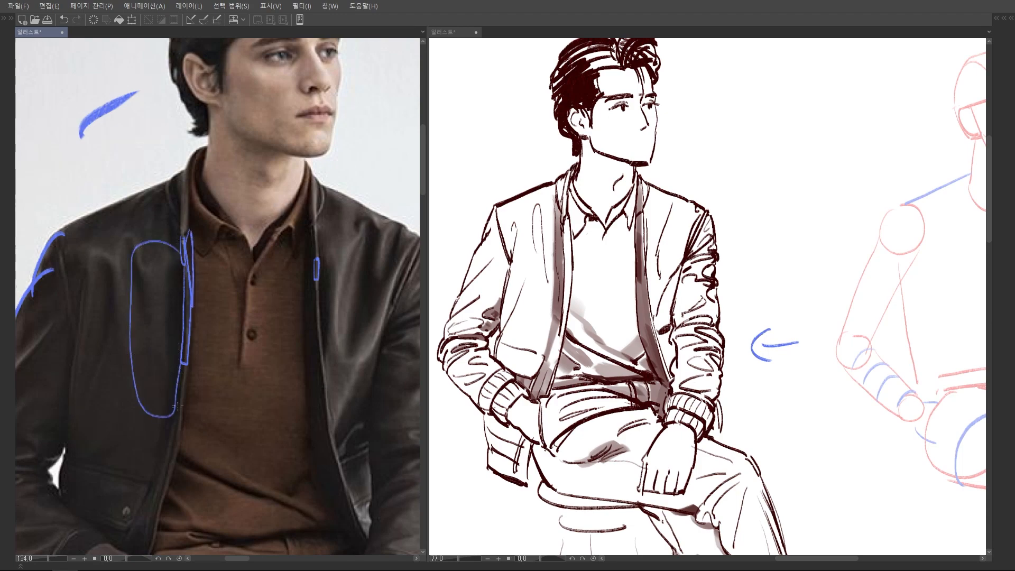
drag(175, 315, 177, 225)
key(ctrl+z)
scroll(146, 457, down, 3)
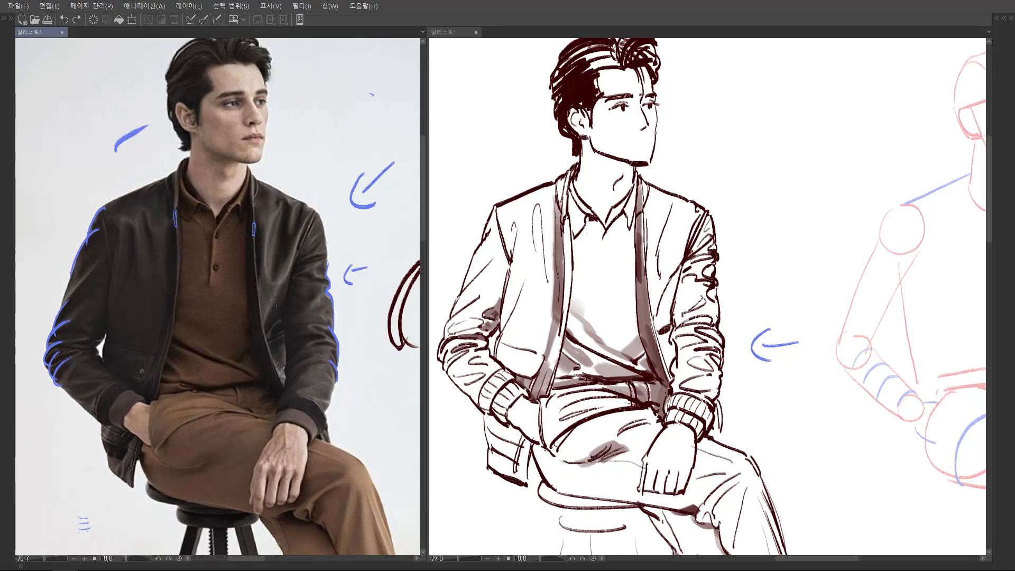
Try tracing the opposite front edge of the open jacket from the chest down to the hem.
scroll(268, 294, up, 1)
mouse_move(240, 236)
mouse_down()
mouse_move(241, 283)
mouse_move(277, 405)
mouse_move(319, 476)
mouse_up()
scroll(280, 408, up, 2)
key(ctrl+z)
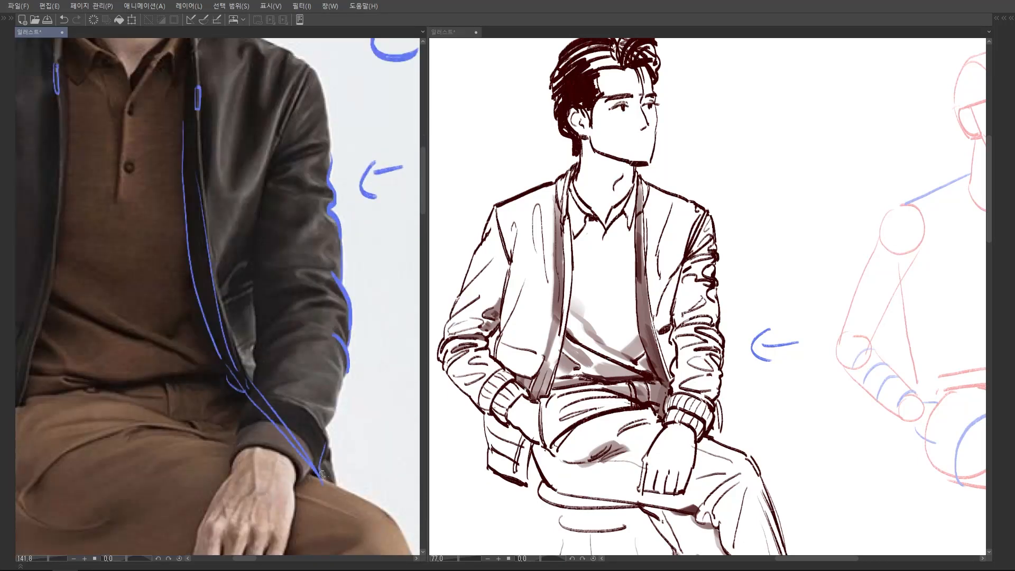
scroll(245, 371, down, 3)
scroll(249, 365, down, 1)
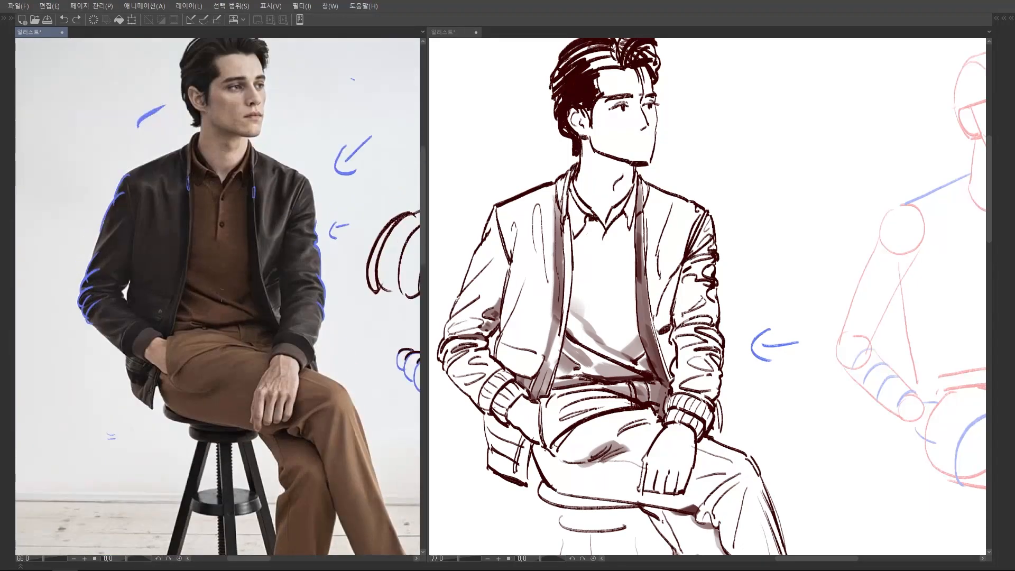
Try marking the directions from the hip and down the resting arm with blue arrows meeting at the hand.
scroll(288, 211, down, 2)
scroll(286, 359, up, 2)
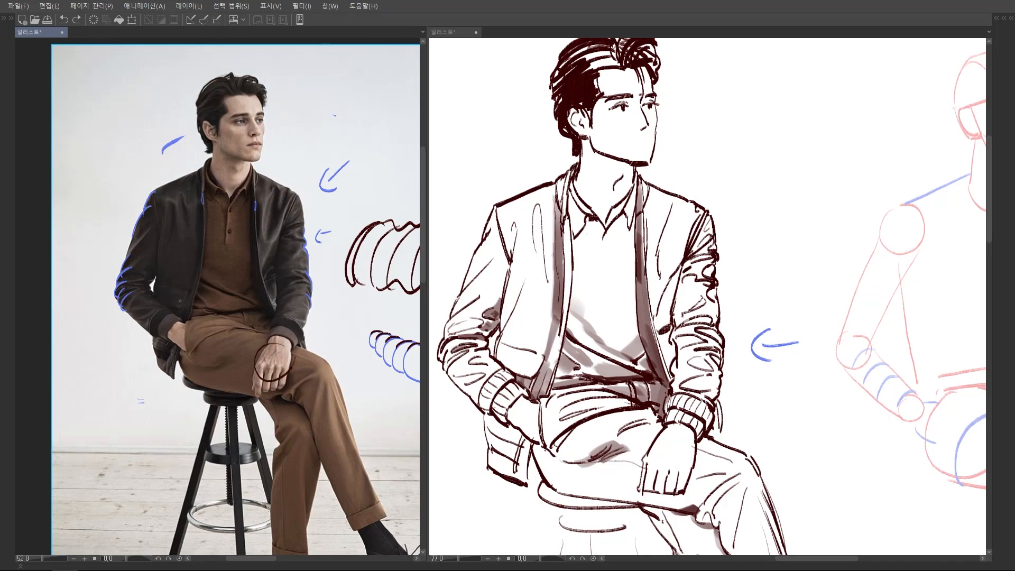
scroll(318, 302, down, 1)
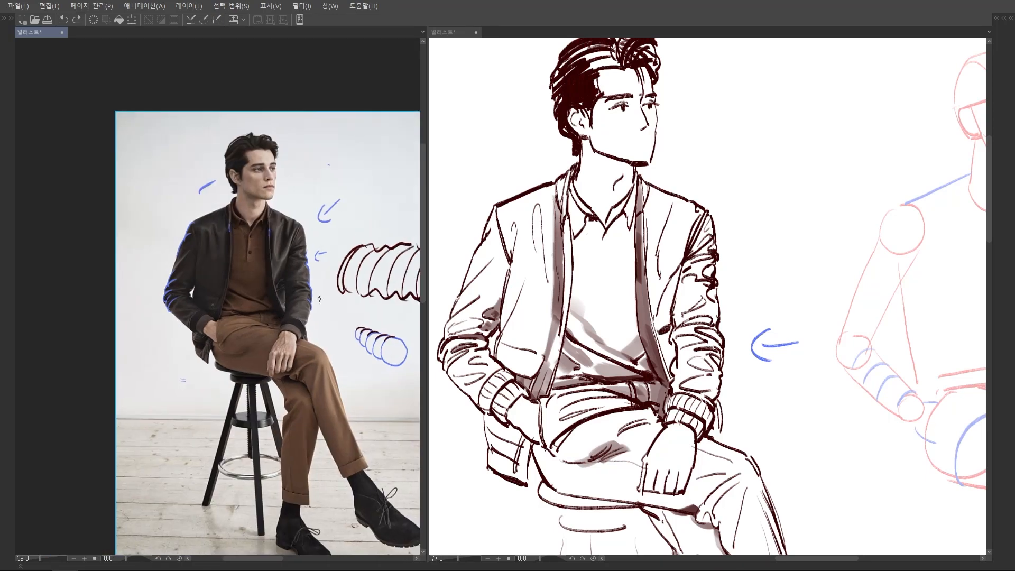
drag(218, 362, 270, 346)
mouse_move(297, 237)
mouse_down()
mouse_move(286, 345)
mouse_move(296, 344)
mouse_up()
drag(347, 297, 327, 315)
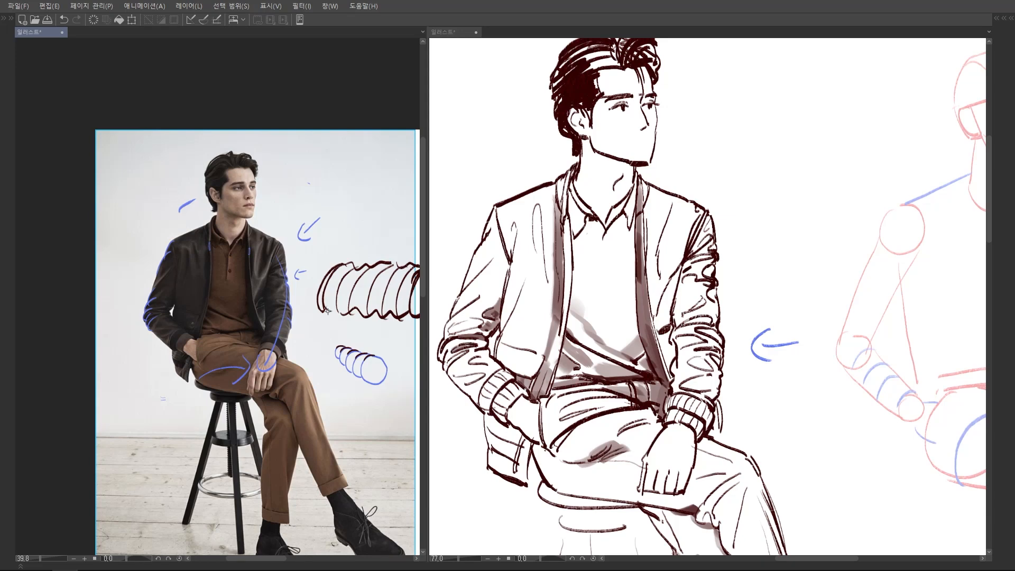
drag(268, 346, 310, 350)
key(ctrl+z)
key(ctrl+z)
key(ctrl+z)
key(ctrl+z)
Draw curved strokes on both sides of the man's neck to indicate the body's turning direction.
mouse_move(186, 187)
mouse_down()
mouse_move(202, 233)
mouse_move(221, 217)
mouse_up()
key(ctrl+z)
mouse_move(296, 212)
mouse_down()
mouse_move(323, 212)
mouse_move(304, 228)
mouse_up()
drag(286, 277, 291, 259)
scroll(285, 264, up, 4)
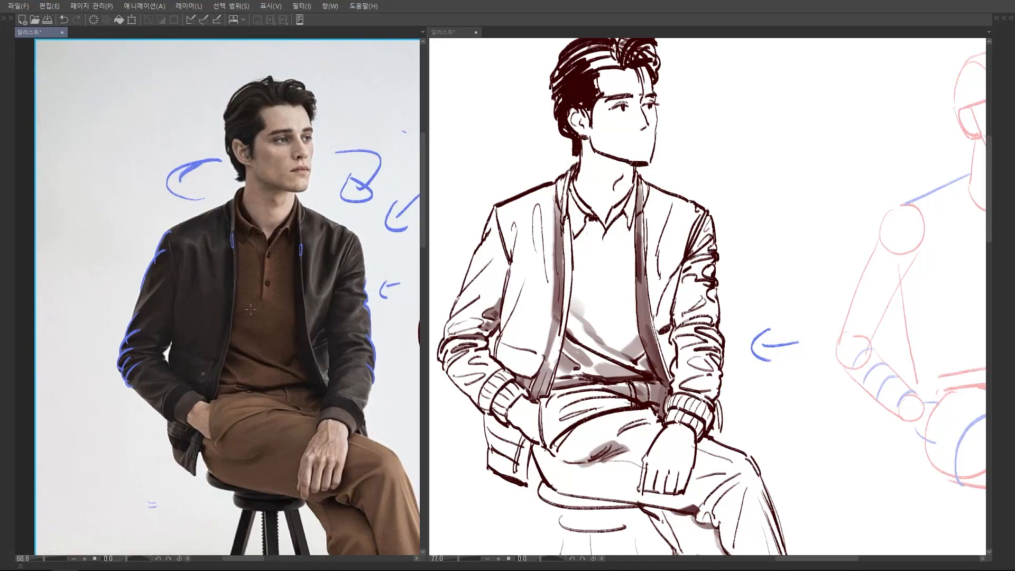
scroll(237, 323, up, 1)
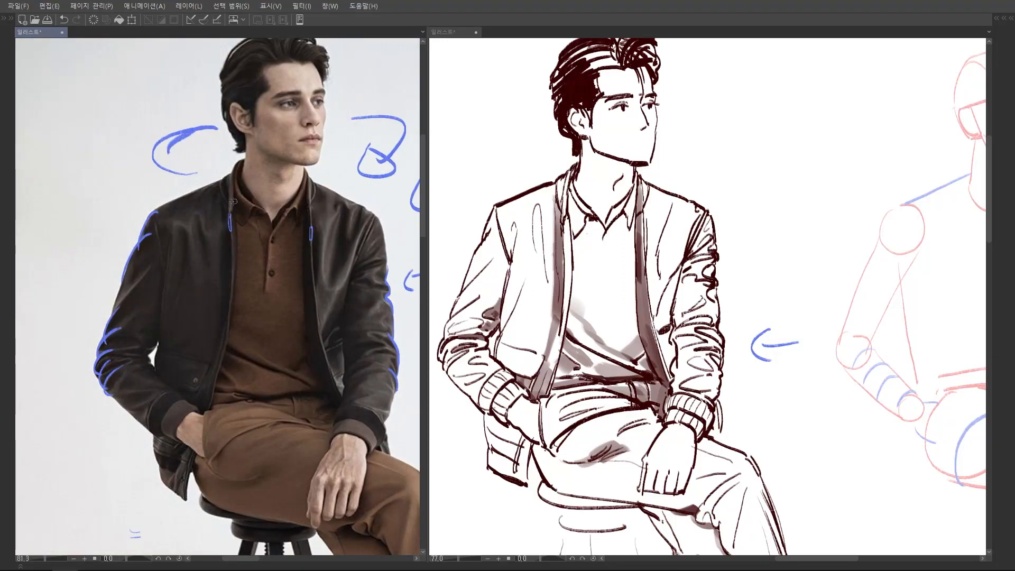
key(ctrl+z)
Draw three curved tension lines from the armpit side of the jacket diagonally down across the torso to the waist.
mouse_move(162, 259)
mouse_down()
mouse_move(212, 336)
mouse_move(316, 386)
mouse_up()
mouse_move(162, 299)
mouse_down()
mouse_move(192, 348)
mouse_move(259, 392)
mouse_up()
mouse_move(169, 339)
mouse_down()
mouse_move(204, 379)
mouse_move(248, 397)
mouse_up()
Try drawing large sweeping arrows from beside the stool across the thighs to the crossed knee.
scroll(183, 404, down, 2)
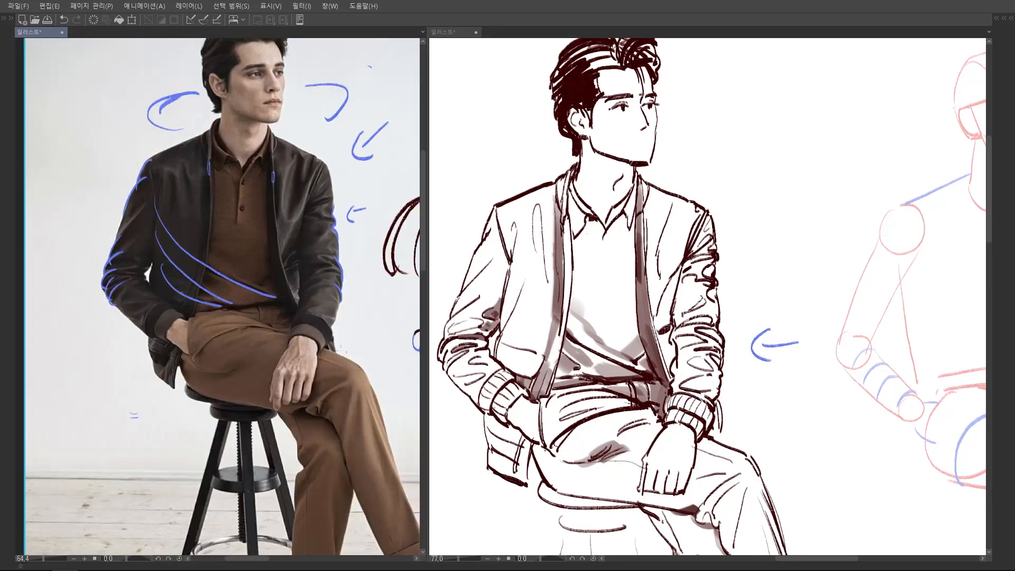
mouse_move(140, 408)
mouse_down()
mouse_move(182, 420)
mouse_move(371, 363)
mouse_move(374, 333)
mouse_move(384, 377)
mouse_up()
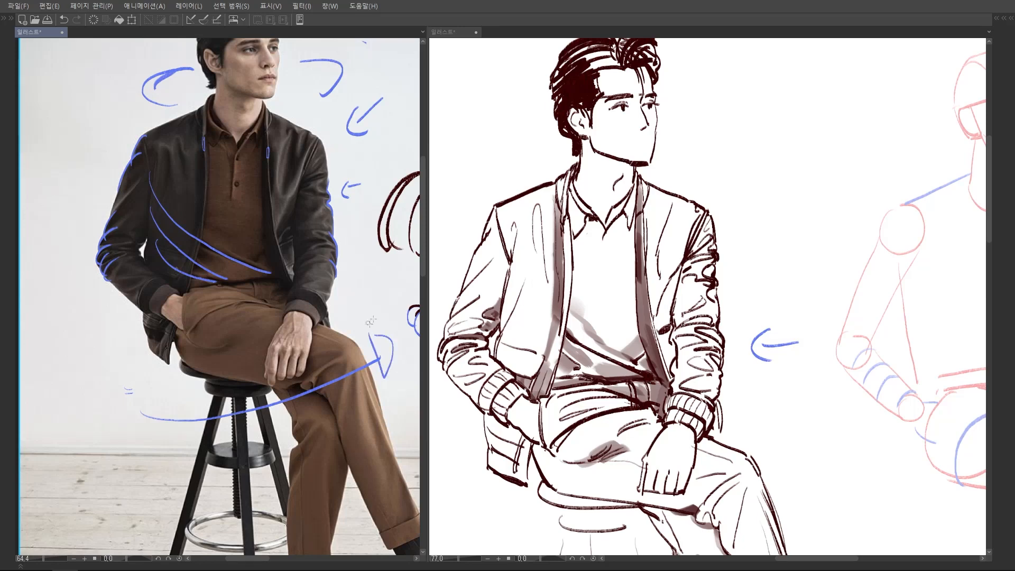
key(ctrl+z)
mouse_move(132, 404)
mouse_down()
mouse_move(296, 359)
mouse_move(370, 325)
mouse_up()
key(ctrl+z)
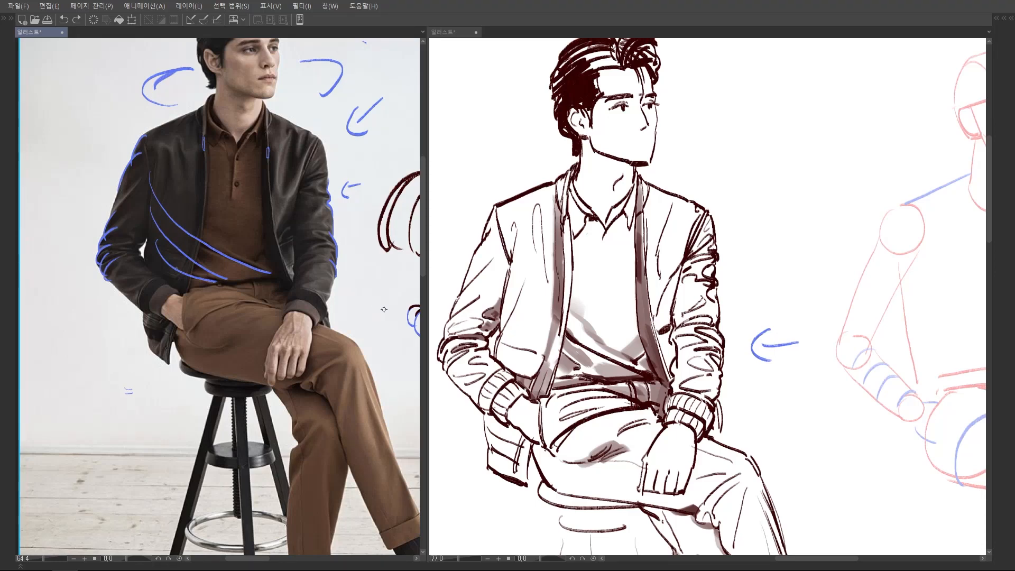
drag(384, 310, 375, 229)
mouse_move(139, 394)
mouse_down()
mouse_move(229, 279)
mouse_move(318, 269)
mouse_up()
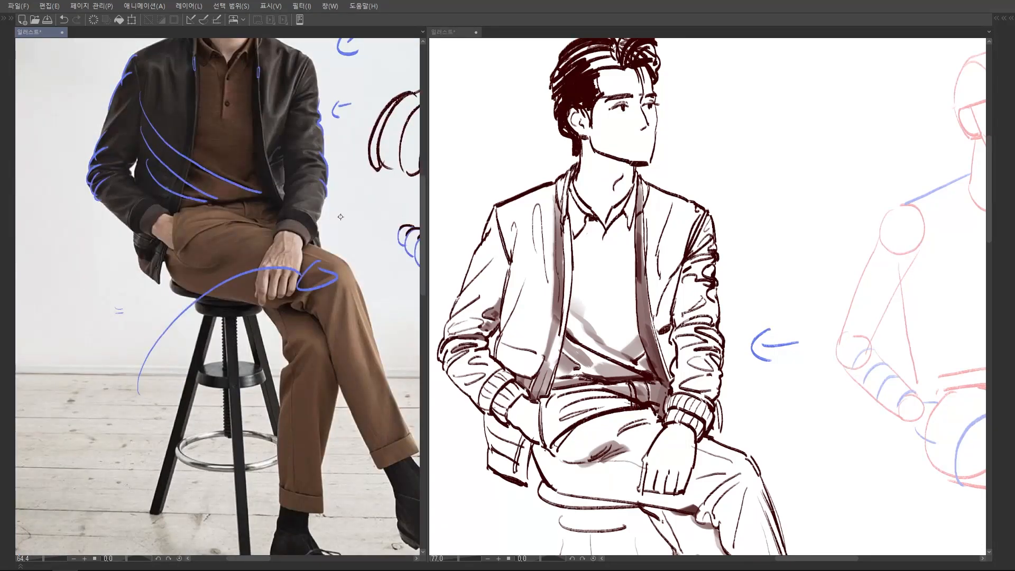
key(ctrl+z)
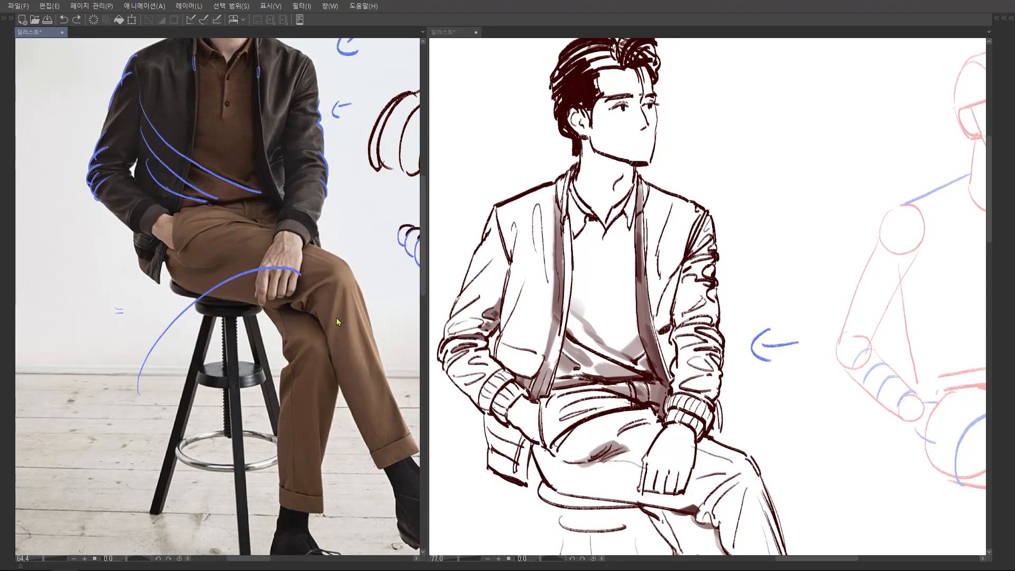
key(ctrl+z)
Try marking the supporting leg with a long downward arrow and the upper thigh with a sideways stroke.
scroll(336, 318, down, 3)
mouse_move(304, 266)
mouse_down()
mouse_move(318, 299)
mouse_move(312, 440)
mouse_up()
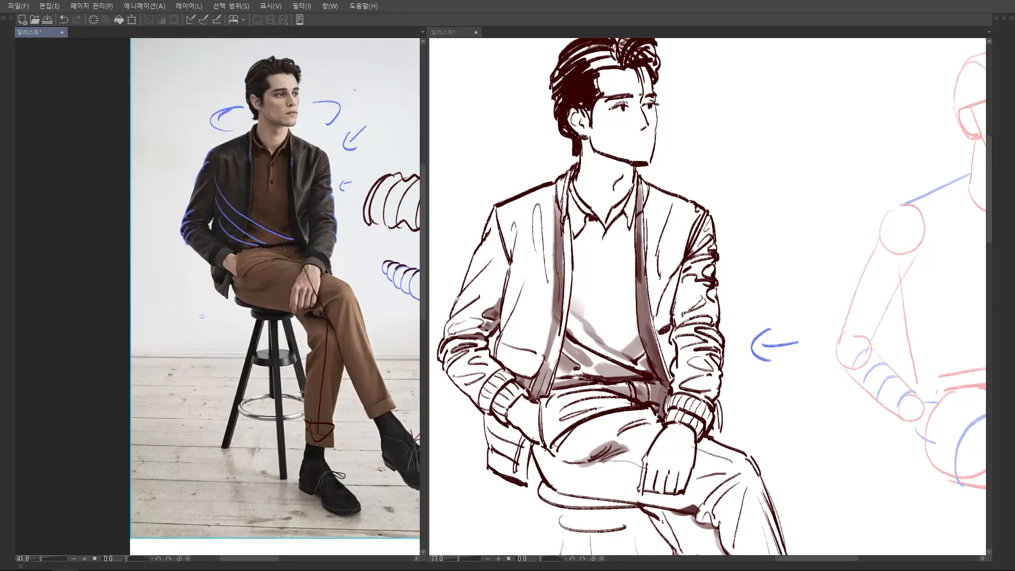
key(ctrl+z)
key(ctrl+z)
scroll(302, 396, up, 3)
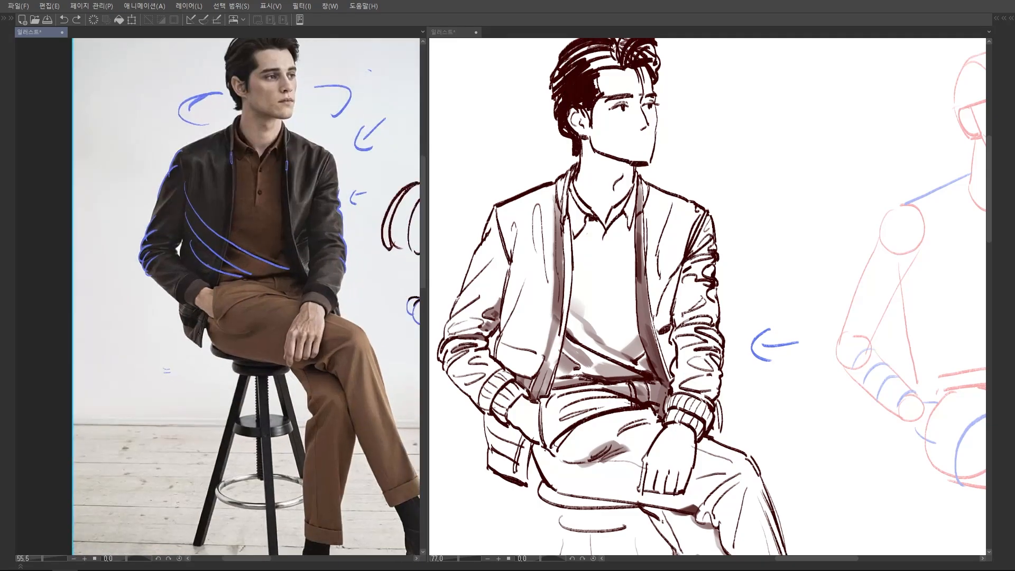
mouse_move(192, 355)
mouse_down()
mouse_move(285, 316)
mouse_move(283, 329)
mouse_up()
key(ctrl+z)
key(ctrl+z)
Draw curved tension lines fanning from the resting wrist across the upper thigh toward the pocketed hand.
drag(300, 280, 310, 303)
scroll(262, 318, up, 3)
mouse_move(372, 335)
mouse_down()
mouse_move(260, 345)
mouse_move(224, 367)
mouse_up()
drag(349, 312, 201, 360)
drag(325, 296, 214, 312)
Draw a curved blue arrow pointing at the cuff of the arm resting on the thigh.
scroll(294, 291, down, 3)
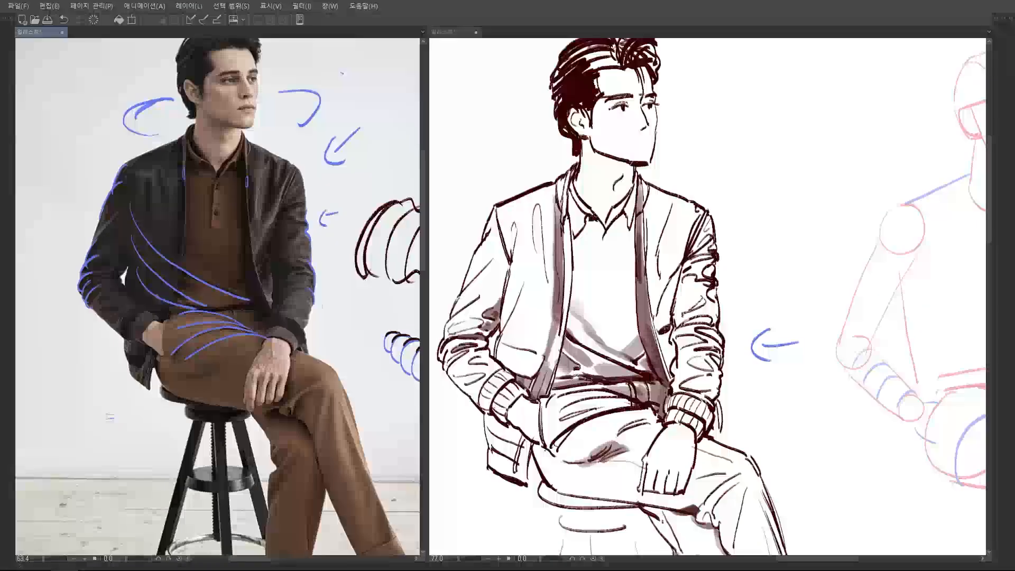
mouse_move(344, 259)
mouse_down()
mouse_move(317, 316)
mouse_move(333, 321)
mouse_up()
key(ctrl+z)
key(ctrl+z)
drag(354, 269, 318, 322)
drag(325, 307, 331, 331)
Try drawing curved fold lines fanning from the resting arm's cuff up across the sleeve.
scroll(283, 301, up, 2)
mouse_move(265, 347)
mouse_down()
mouse_move(282, 304)
mouse_move(325, 283)
mouse_up()
drag(267, 328, 311, 267)
drag(268, 301, 314, 243)
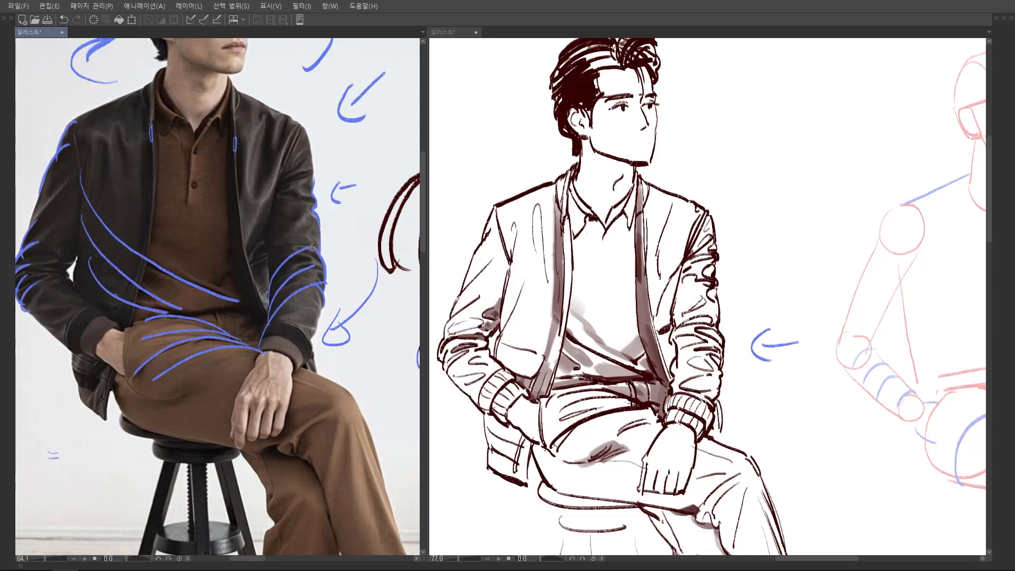
drag(267, 286, 293, 211)
scroll(362, 229, down, 2)
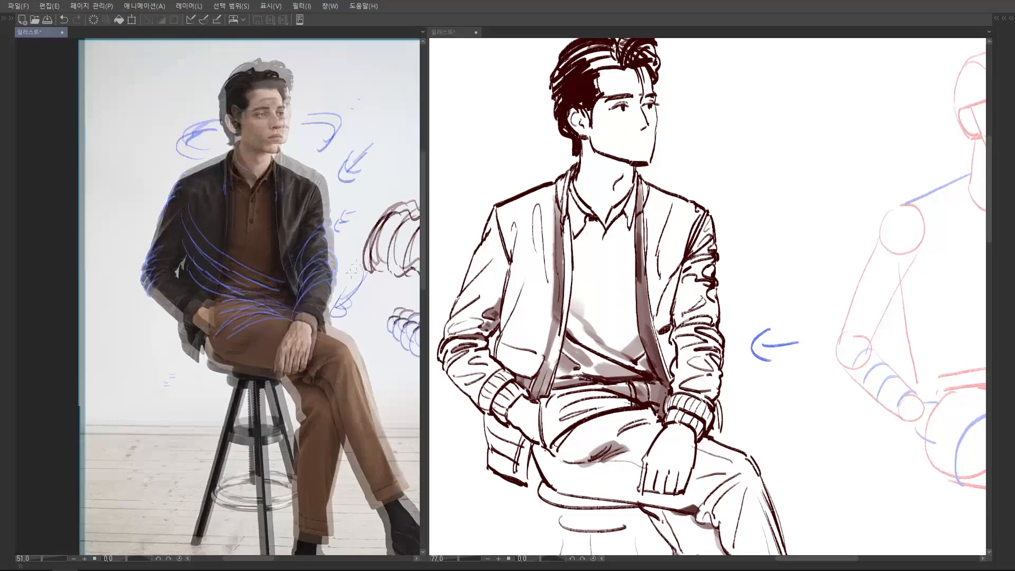
scroll(316, 284, up, 2)
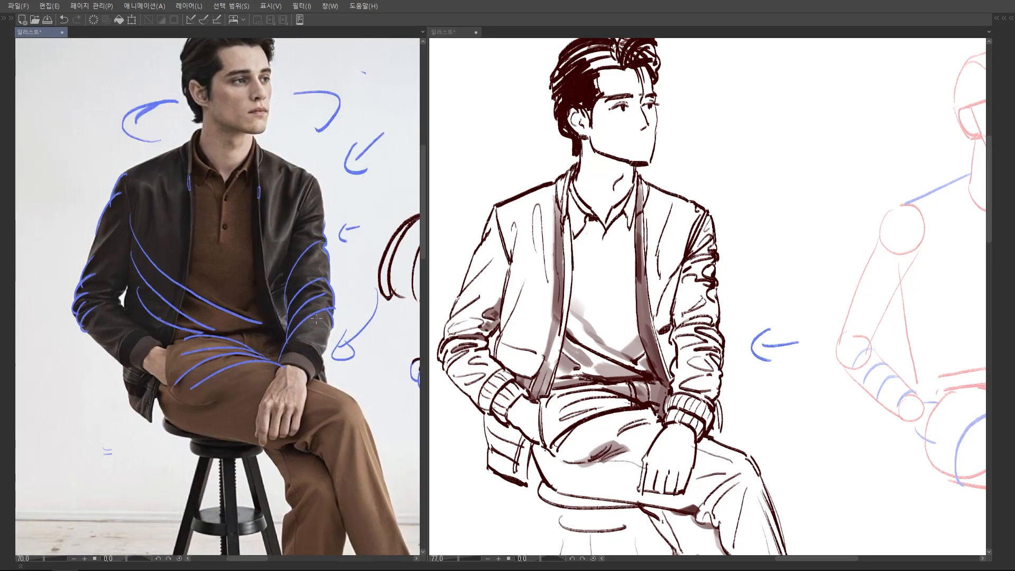
Try extra strokes around the resting arm's cuff, and undo them together with the sleeve's curved fold lines.
drag(317, 321, 311, 334)
mouse_move(346, 270)
mouse_down()
mouse_move(293, 286)
mouse_move(267, 336)
mouse_up()
drag(261, 326, 261, 335)
key(ctrl+z)
key(ctrl+z)
key(ctrl+z)
key(ctrl+z)
key(ctrl+z)
key(ctrl+z)
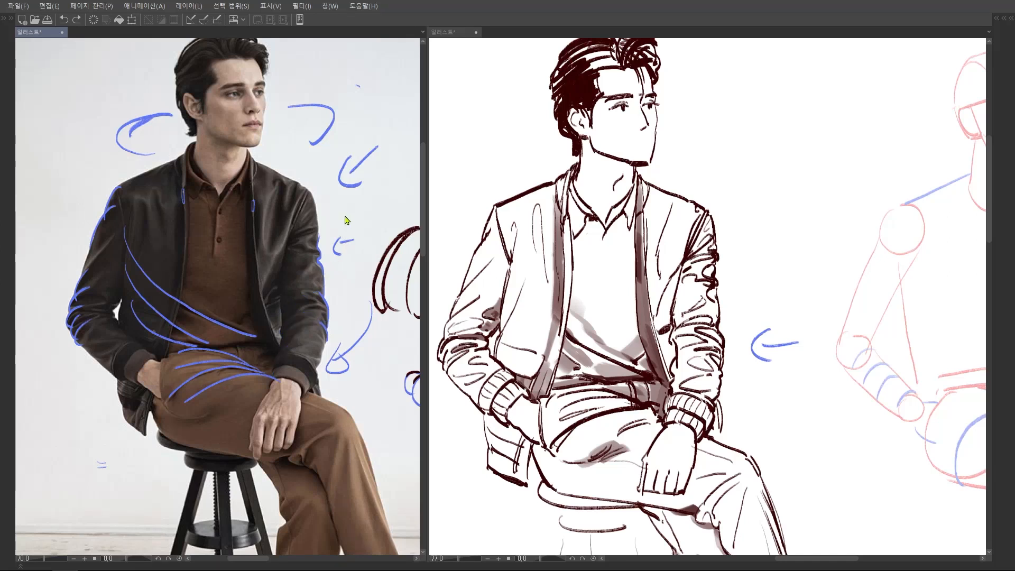
Mark the folds at the resting arm's armpit and chest with short strokes, and add an arrow pointing into the elbow.
scroll(302, 277, up, 1)
mouse_move(302, 241)
mouse_down()
mouse_move(302, 277)
mouse_move(279, 302)
mouse_up()
scroll(302, 277, up, 1)
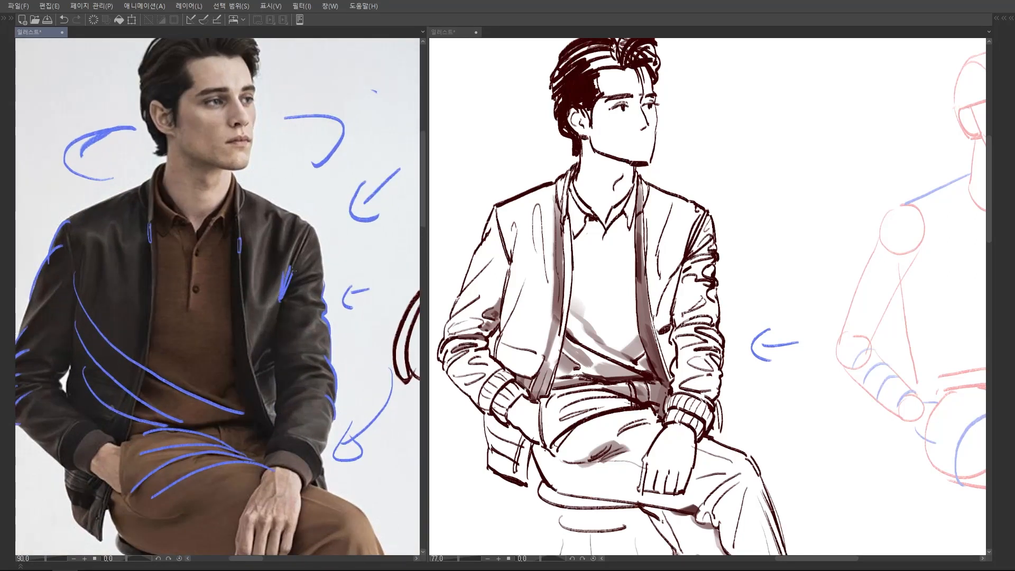
mouse_move(347, 326)
mouse_down()
mouse_move(288, 341)
mouse_move(299, 319)
mouse_up()
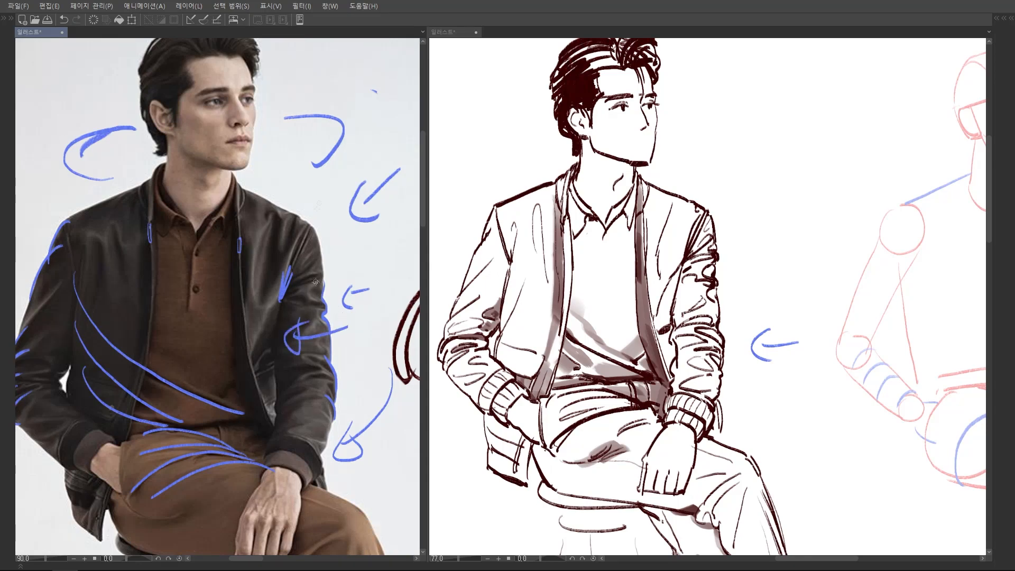
mouse_move(270, 221)
mouse_down()
mouse_move(256, 293)
mouse_move(267, 296)
mouse_move(278, 250)
mouse_move(261, 271)
mouse_move(276, 269)
mouse_move(249, 260)
mouse_move(243, 268)
mouse_move(284, 291)
mouse_up()
scroll(275, 279, up, 2)
scroll(321, 267, down, 5)
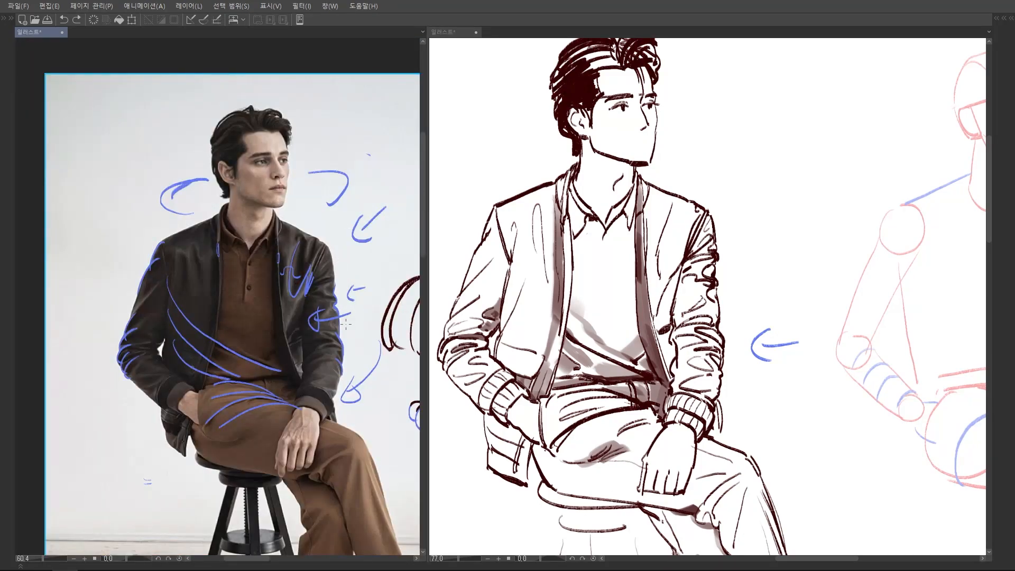
Try a stroke on the inked figure's jacket near the shoulder in the sketch document.
click(684, 231)
drag(675, 219, 667, 261)
scroll(722, 229, down, 3)
key(ctrl+z)
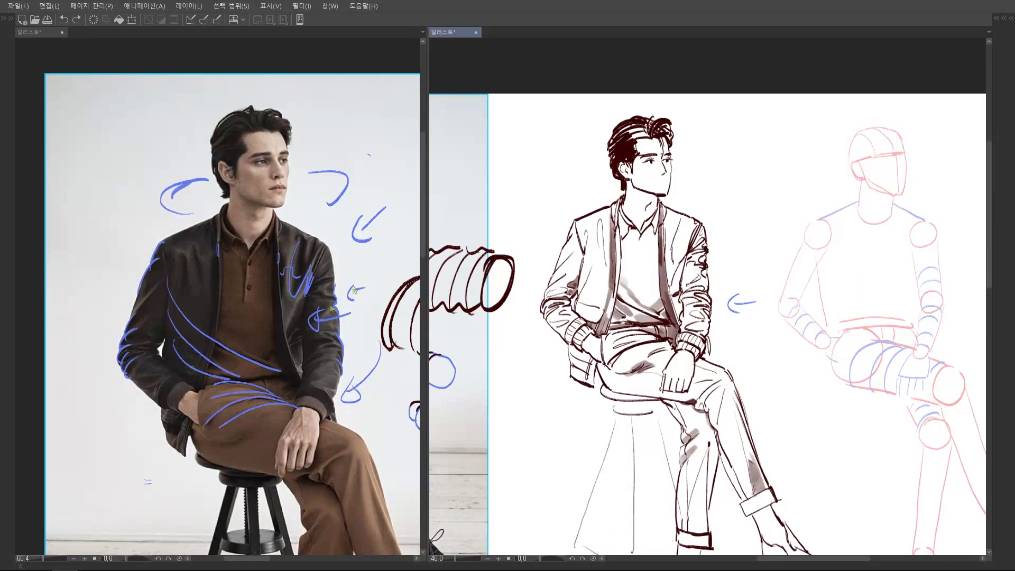
Circle the crossed knee on the photo and draw tension lines from it toward the back of the knee and down the shin.
scroll(355, 258, down, 3)
scroll(353, 257, up, 2)
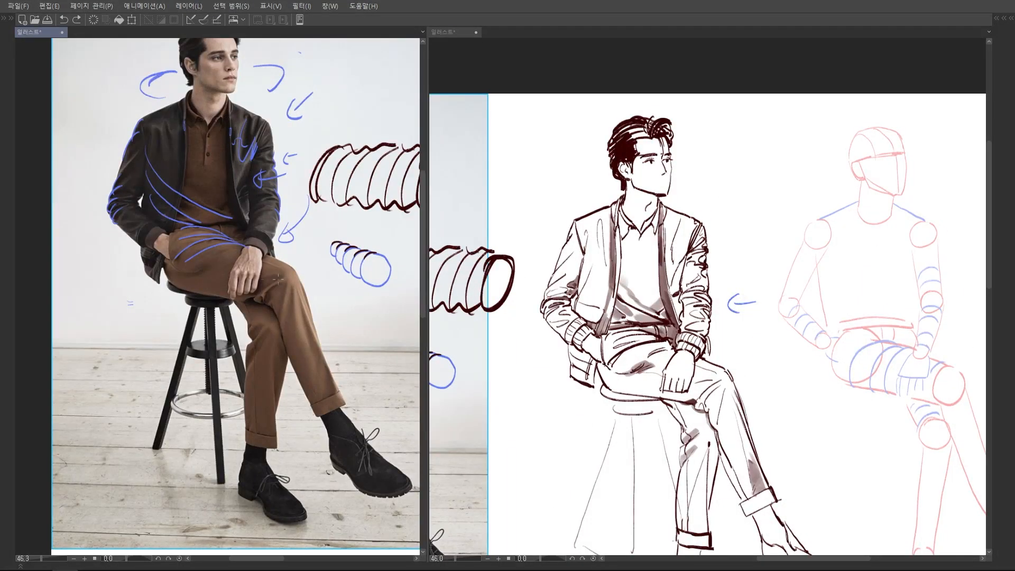
scroll(312, 284, up, 1)
scroll(312, 284, up, 3)
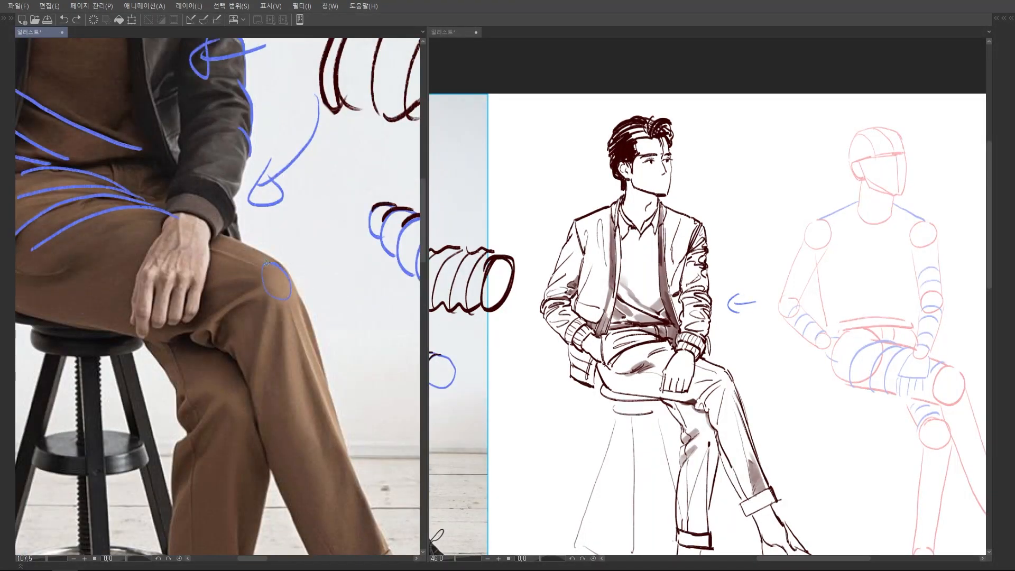
mouse_move(279, 300)
mouse_down()
mouse_move(291, 276)
mouse_move(235, 313)
mouse_up()
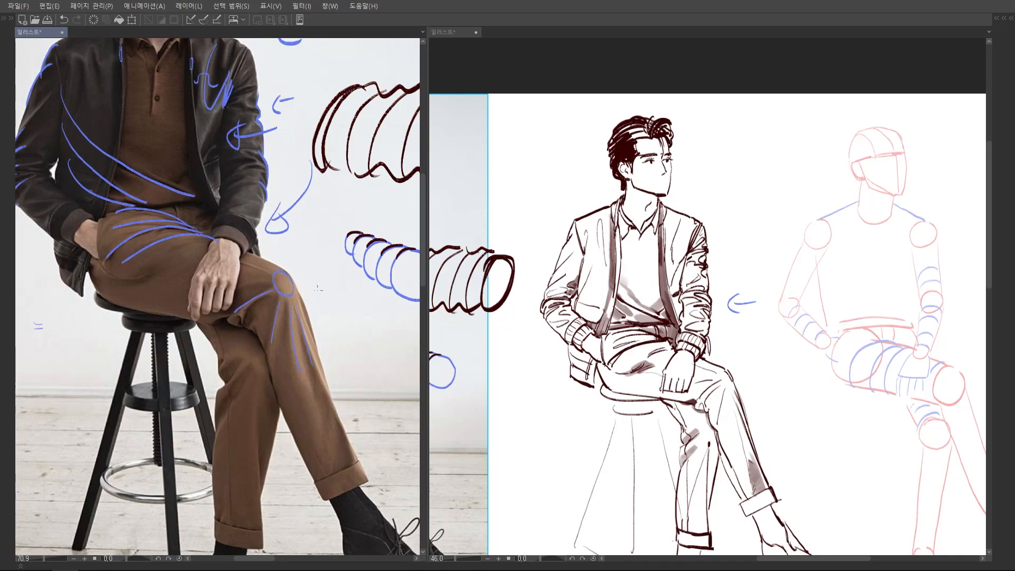
scroll(318, 289, down, 2)
drag(280, 354, 283, 336)
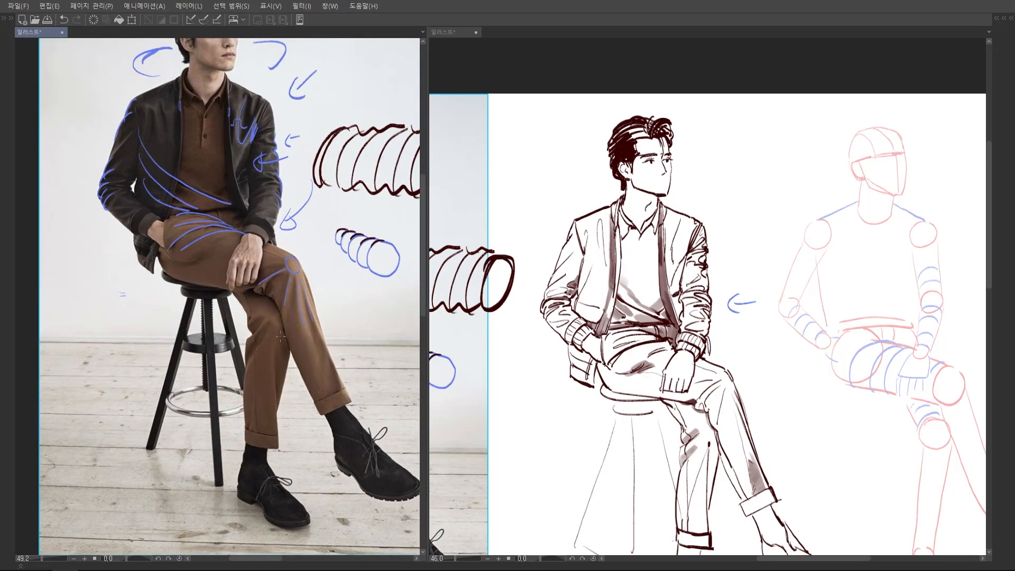
scroll(272, 277, up, 2)
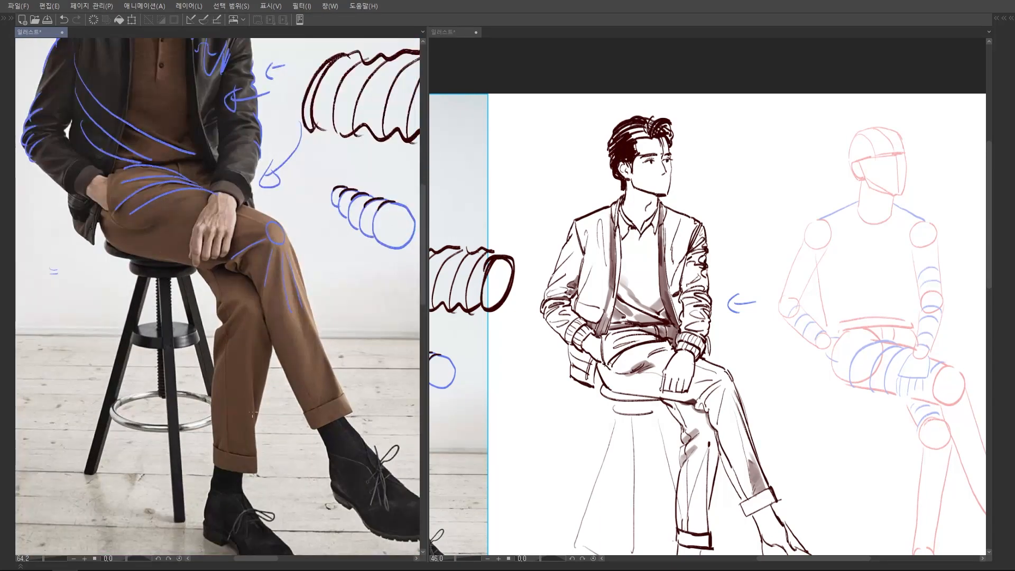
Outline narrow wedge shapes along both lower trouser legs, widening down to the cuffs.
mouse_move(243, 209)
mouse_down()
mouse_move(262, 222)
mouse_move(294, 280)
mouse_move(336, 397)
mouse_up()
key(ctrl+z)
drag(307, 310, 350, 409)
mouse_move(296, 288)
mouse_down()
mouse_move(326, 421)
mouse_move(321, 353)
mouse_up()
mouse_move(267, 325)
mouse_down()
mouse_move(272, 292)
mouse_move(232, 432)
mouse_move(256, 320)
mouse_up()
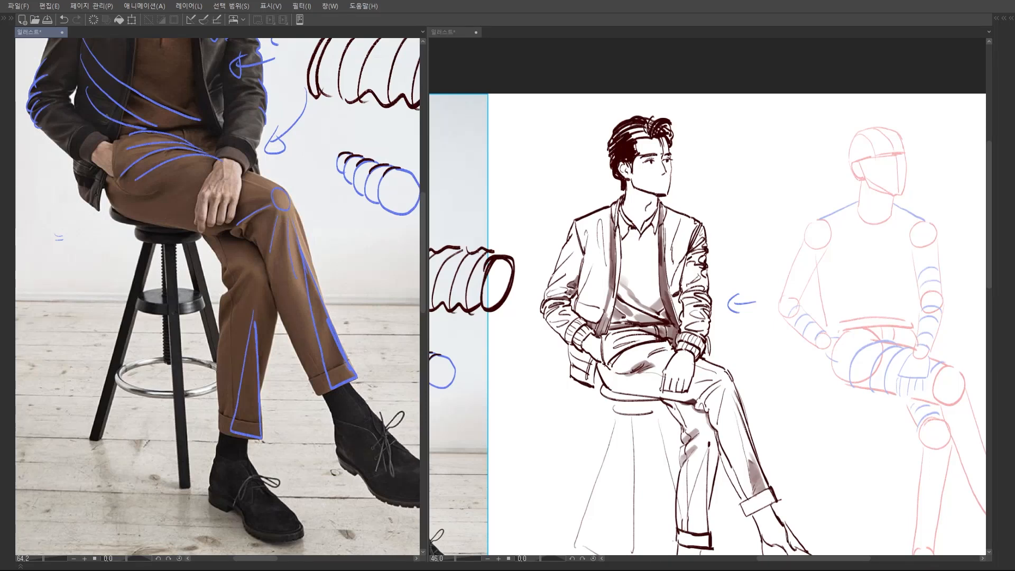
Add short strokes around the knee area and draw long lines down the lower leg on the photo.
drag(192, 259, 226, 265)
scroll(213, 326, up, 3)
mouse_move(331, 211)
mouse_down()
mouse_move(254, 372)
mouse_move(306, 386)
mouse_move(333, 226)
mouse_up()
mouse_move(149, 275)
mouse_down()
mouse_move(153, 463)
mouse_move(198, 454)
mouse_up()
drag(150, 272, 205, 460)
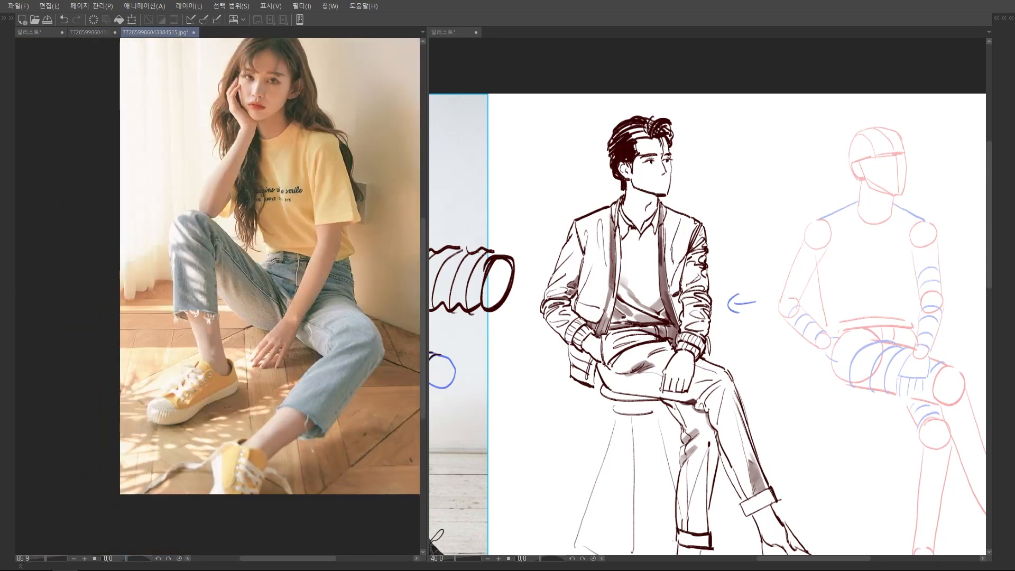
Mark a widening wedge on the raised lower trouser leg of the woman's photo, with dark tension lines from knee to thigh and ankle.
scroll(159, 213, up, 2)
drag(159, 213, 167, 300)
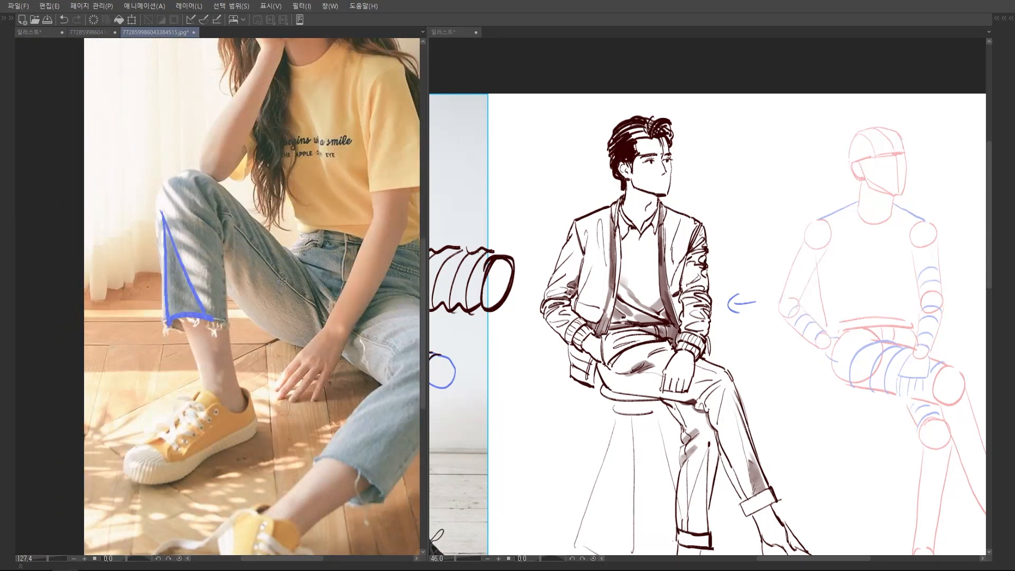
mouse_move(294, 288)
mouse_down()
mouse_move(195, 200)
mouse_move(215, 364)
mouse_move(221, 355)
mouse_up()
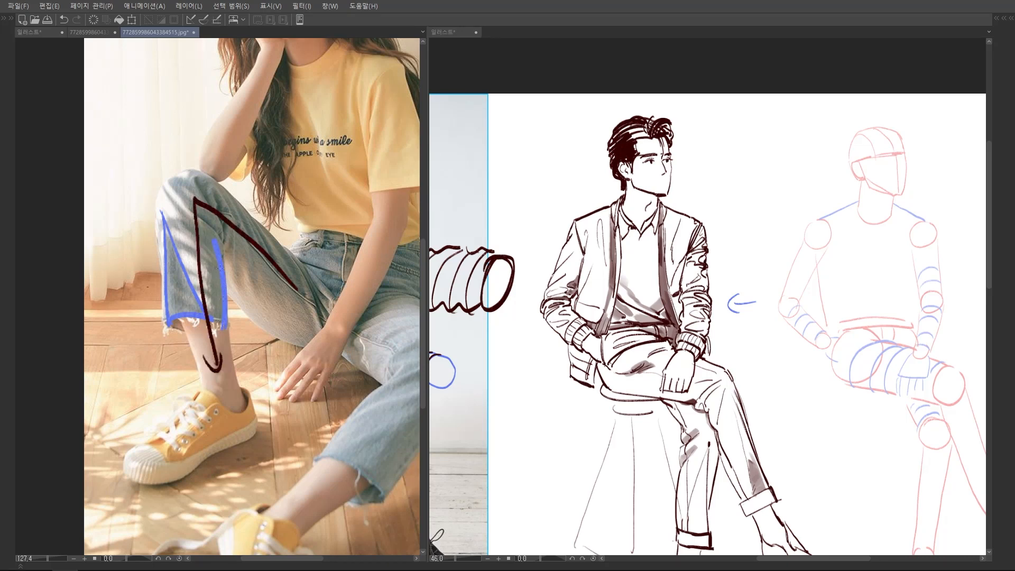
drag(224, 320, 184, 308)
scroll(223, 300, down, 3)
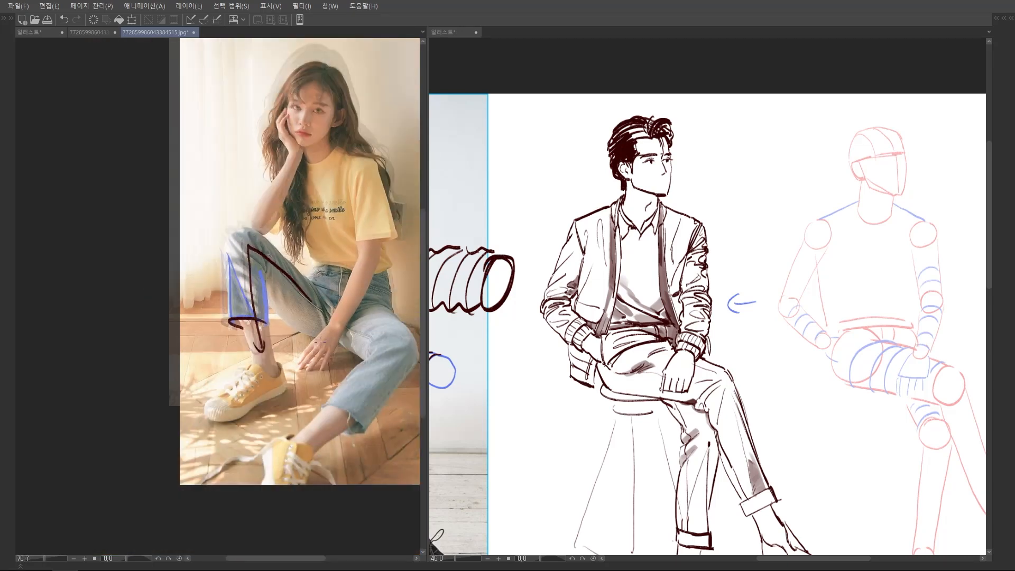
Close both open photos of women in jeans without saving the markings.
click(194, 33)
key(n)
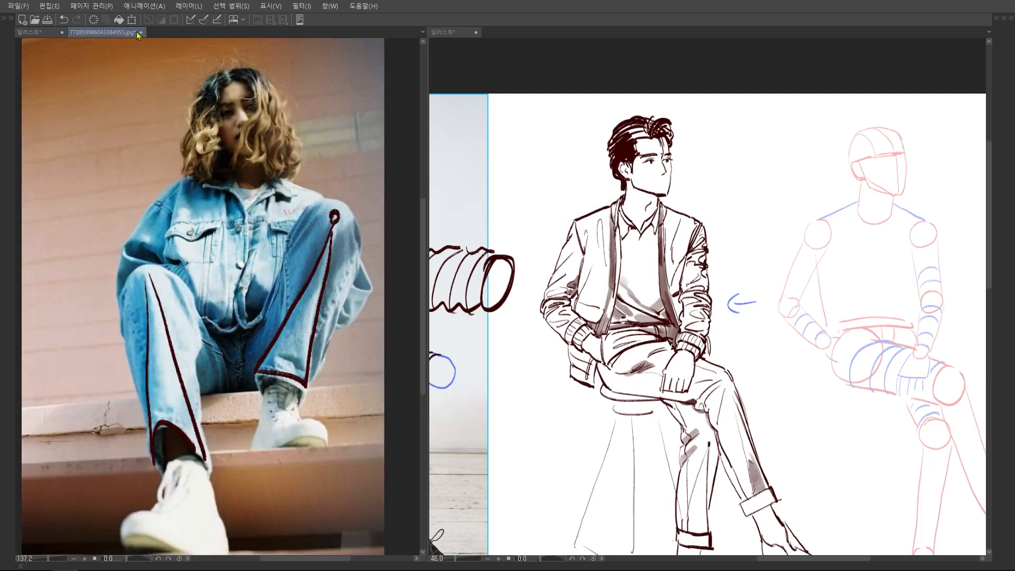
click(142, 32)
key(n)
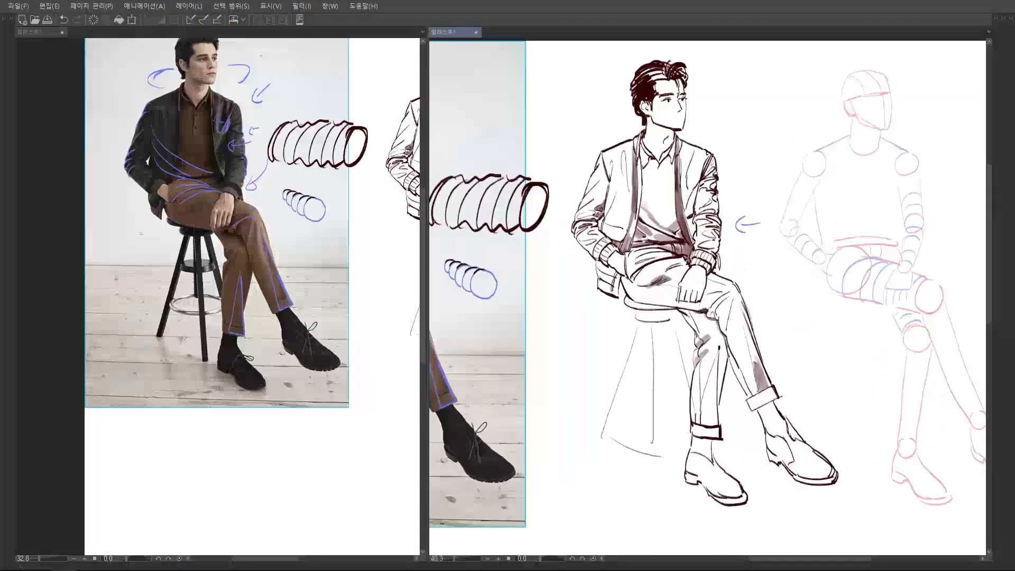
Draw construction lines over the standing man's head in the second photo: skull outline, brow line, face centre line, ear and jaw.
scroll(668, 283, down, 4)
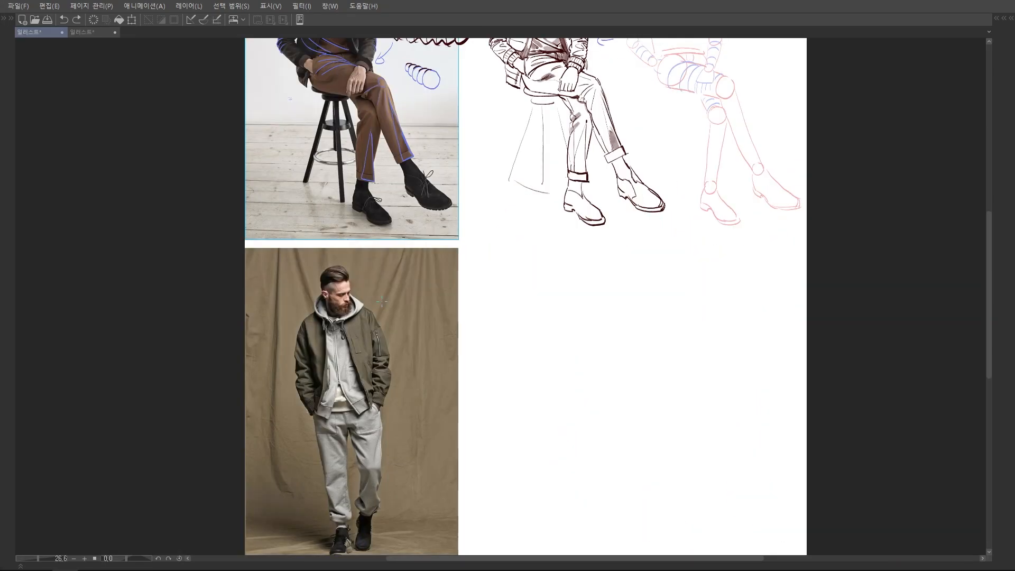
scroll(382, 302, up, 5)
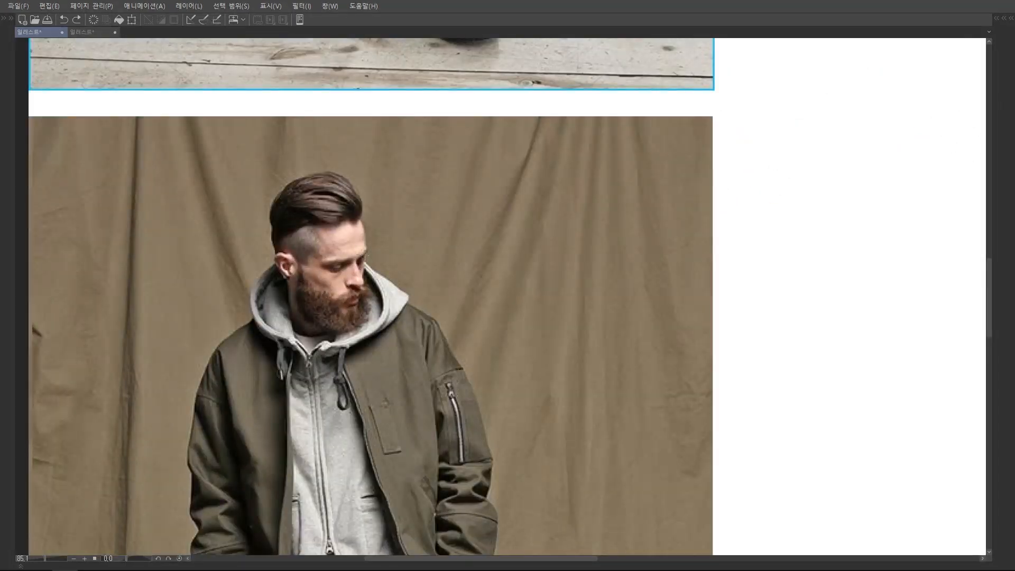
scroll(377, 197, down, 2)
scroll(377, 197, up, 3)
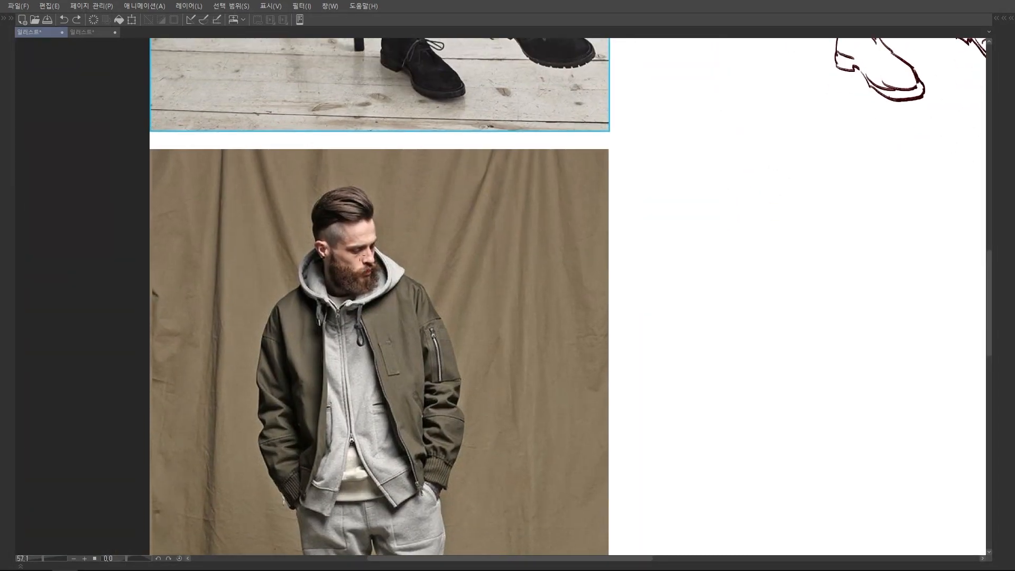
drag(302, 239, 393, 233)
mouse_move(340, 173)
mouse_down()
mouse_move(384, 224)
mouse_move(369, 317)
mouse_up()
drag(393, 236, 382, 313)
drag(319, 259, 369, 317)
drag(317, 240, 319, 273)
drag(324, 171, 293, 227)
mouse_move(349, 169)
mouse_down()
mouse_move(317, 213)
mouse_move(316, 234)
mouse_move(387, 253)
mouse_up()
scroll(400, 185, up, 3)
key(ctrl+z)
scroll(375, 195, down, 3)
scroll(398, 239, down, 3)
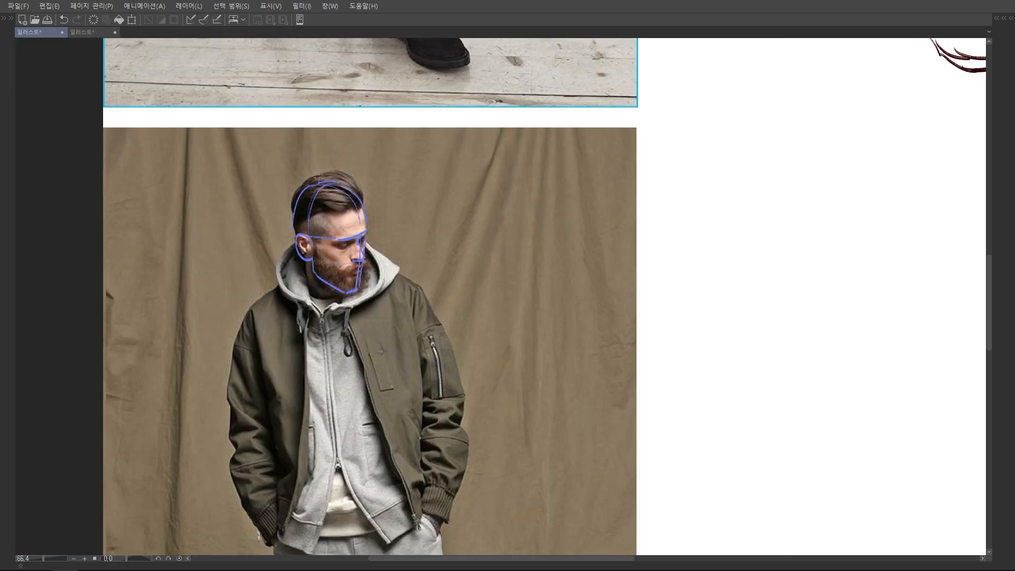
Add the neckline, a circle at each shoulder joint and the sloping shoulder lines over the standing man's jacket.
scroll(318, 253, up, 3)
key(ctrl+z)
mouse_move(298, 265)
mouse_down()
mouse_move(296, 298)
mouse_move(334, 324)
mouse_up()
mouse_move(237, 325)
mouse_down()
mouse_move(235, 373)
mouse_move(244, 325)
mouse_up()
drag(426, 323, 464, 307)
drag(292, 290, 235, 323)
drag(400, 281, 468, 311)
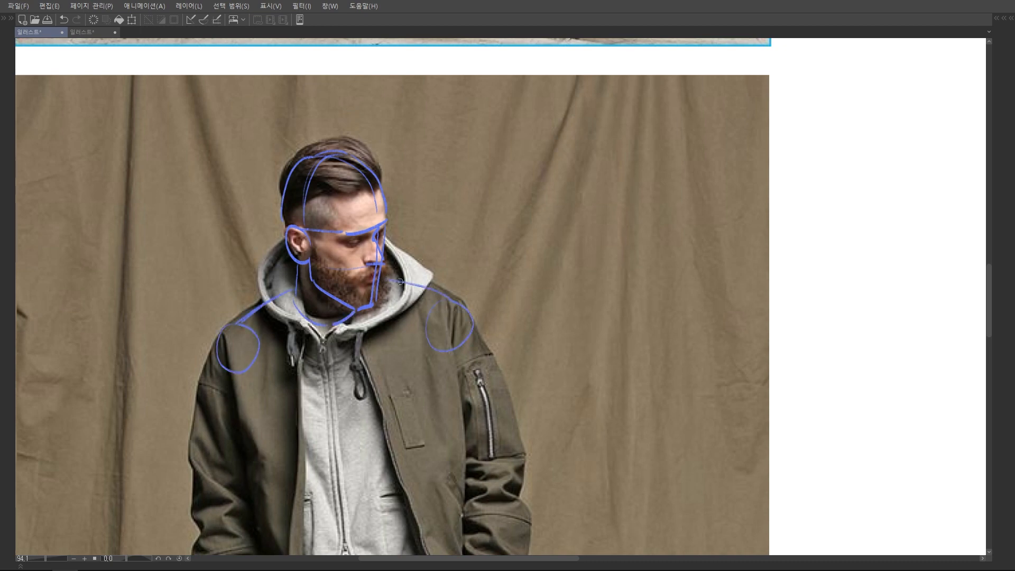
Circle the elbows and wrists on both sleeves and connect them with outer arm lines from the shoulders.
scroll(422, 272, down, 2)
mouse_move(290, 211)
mouse_down()
mouse_move(267, 272)
mouse_move(273, 374)
mouse_move(300, 425)
mouse_up()
mouse_move(274, 318)
mouse_down()
mouse_move(265, 330)
mouse_move(285, 312)
mouse_move(294, 333)
mouse_up()
mouse_move(299, 402)
mouse_down()
mouse_move(293, 416)
mouse_move(307, 404)
mouse_up()
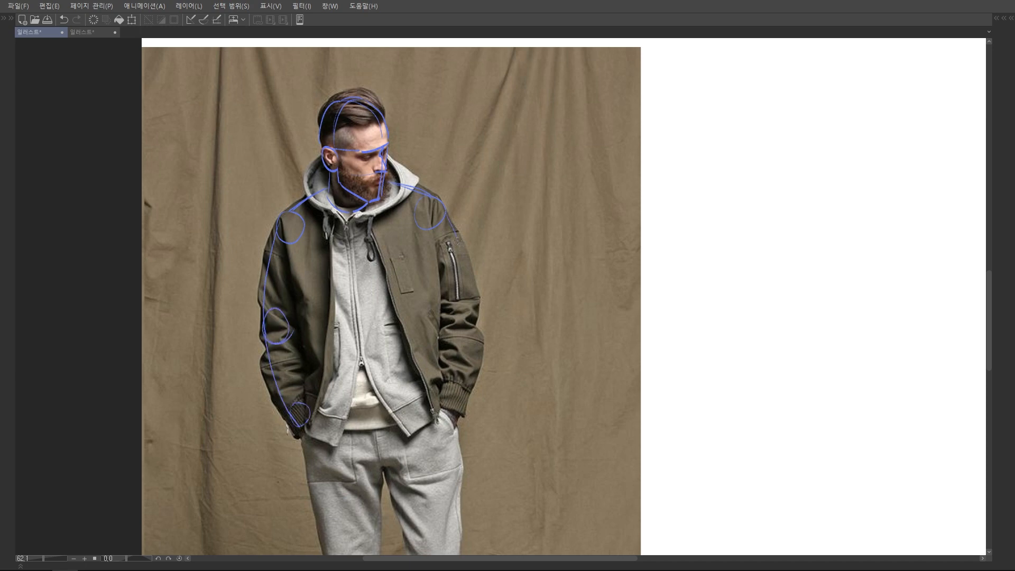
mouse_move(475, 314)
mouse_down()
mouse_move(464, 401)
mouse_move(473, 312)
mouse_up()
drag(451, 384, 459, 388)
drag(442, 327, 439, 324)
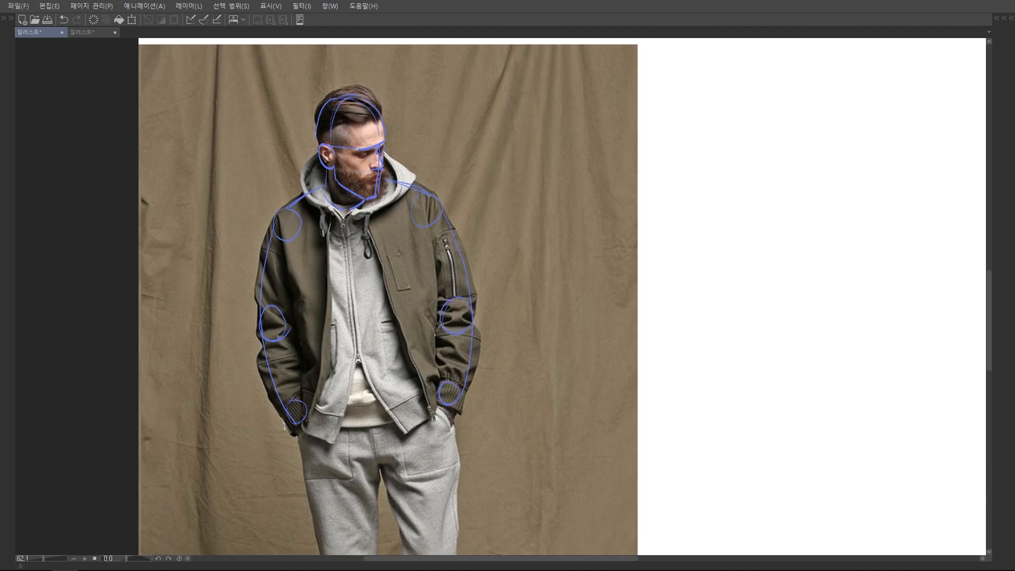
Draw the inner contour lines of both arms inside the jacket sleeves.
scroll(439, 323, down, 2)
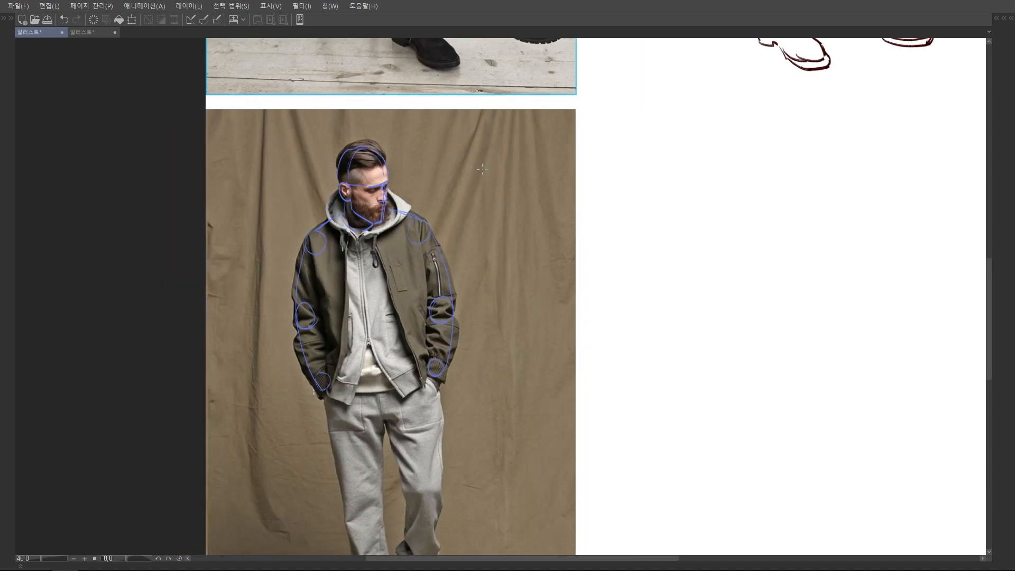
scroll(336, 269, up, 2)
mouse_move(313, 265)
mouse_down()
mouse_move(310, 335)
mouse_move(330, 413)
mouse_up()
drag(441, 240, 465, 320)
drag(465, 323, 467, 394)
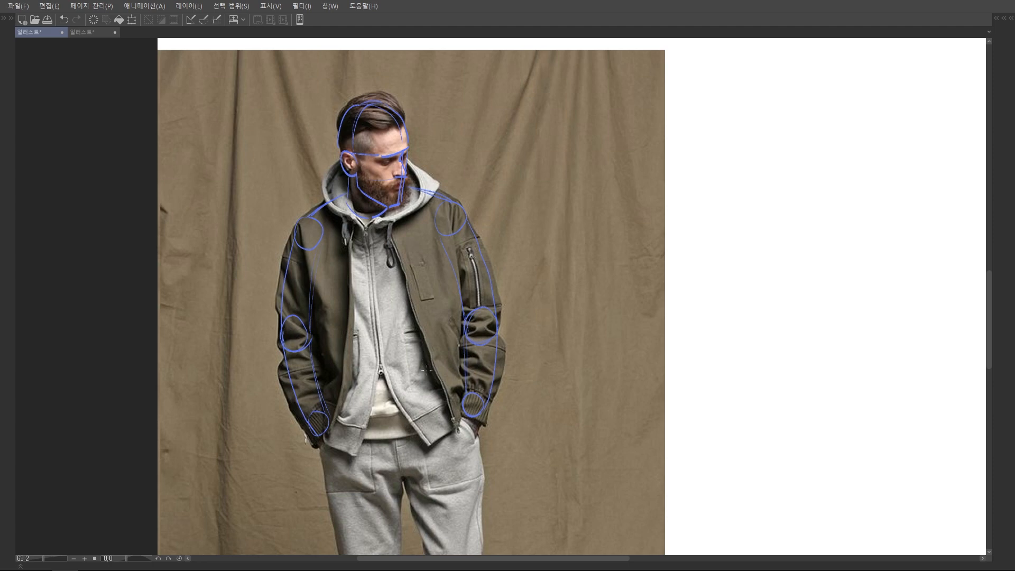
Circle both knees on the standing man's trousers and draw the leg lines through the thigh and shins to the ankles.
drag(426, 367, 415, 287)
scroll(412, 280, down, 2)
drag(437, 343, 437, 303)
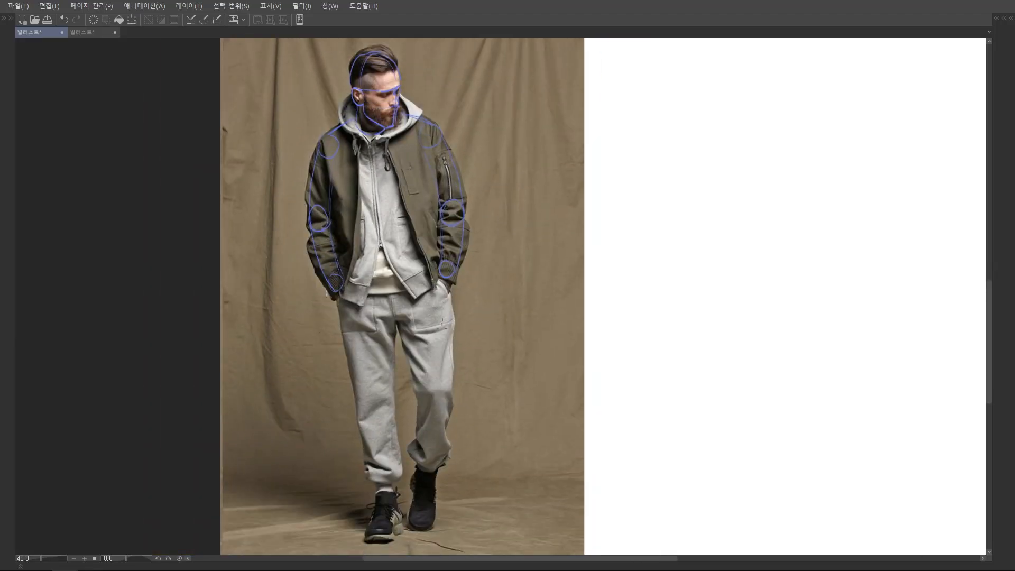
scroll(443, 319, up, 2)
drag(468, 313, 457, 509)
scroll(339, 212, down, 4)
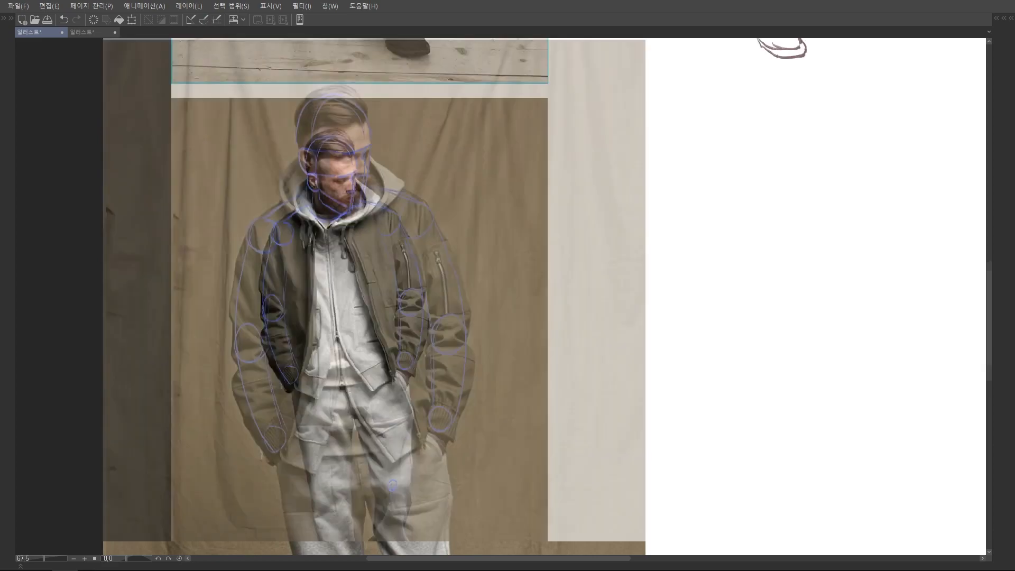
scroll(339, 378, up, 5)
mouse_move(360, 319)
mouse_down()
mouse_move(338, 349)
mouse_move(367, 319)
mouse_move(368, 268)
mouse_up()
mouse_move(342, 404)
mouse_down()
mouse_move(337, 415)
mouse_move(359, 442)
mouse_move(370, 429)
mouse_up()
mouse_move(342, 314)
mouse_down()
mouse_move(339, 437)
mouse_move(337, 417)
mouse_up()
drag(387, 309, 370, 429)
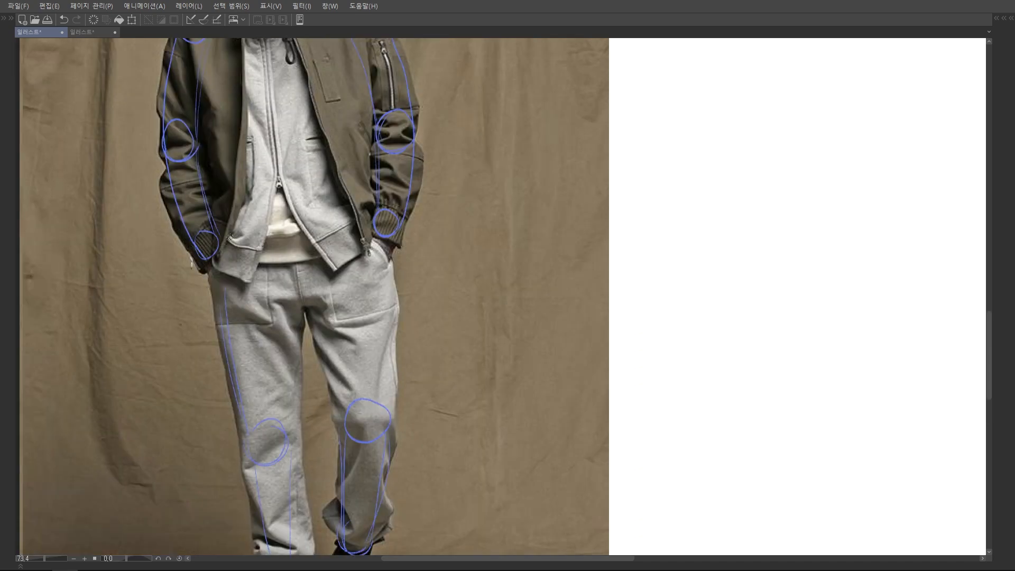
Draw the waistband and pelvis shape over the standing man's hips and add the remaining thigh lines down to the knee.
drag(237, 231, 370, 219)
mouse_move(239, 253)
mouse_down()
mouse_move(359, 237)
mouse_move(313, 305)
mouse_up()
drag(221, 287, 285, 294)
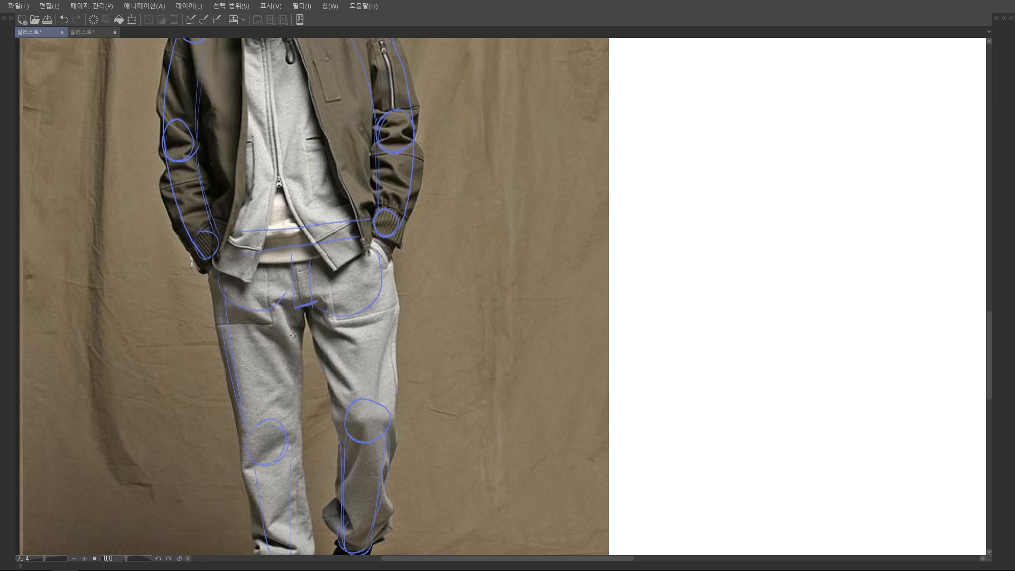
drag(387, 293, 388, 392)
drag(390, 337, 391, 413)
key(ctrl+0)
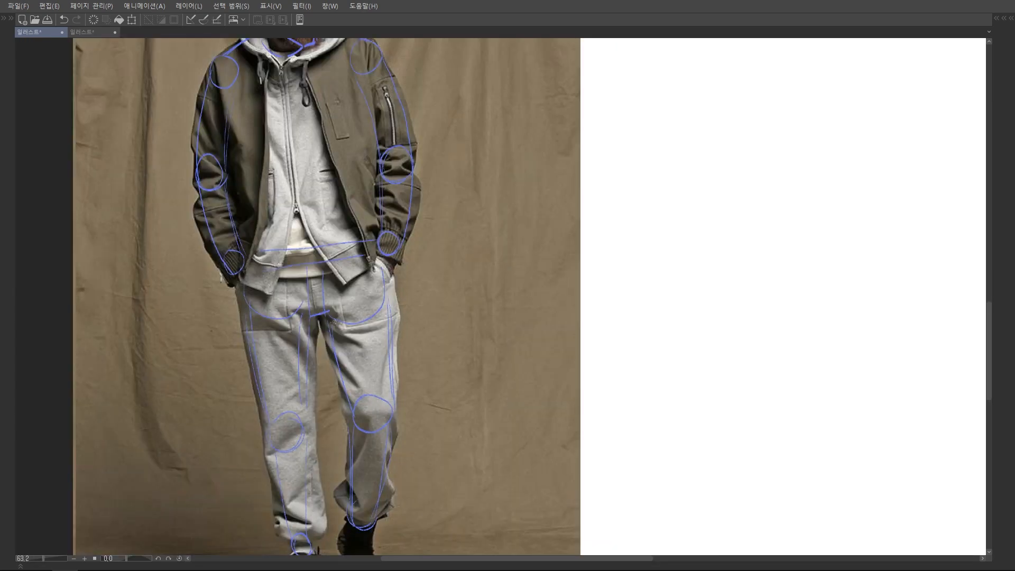
Add curved cross-contours around the bent leg's thigh and shin, and undo the last line across the chest.
mouse_move(334, 321)
mouse_down()
mouse_move(360, 298)
mouse_move(388, 308)
mouse_up()
key(ctrl+z)
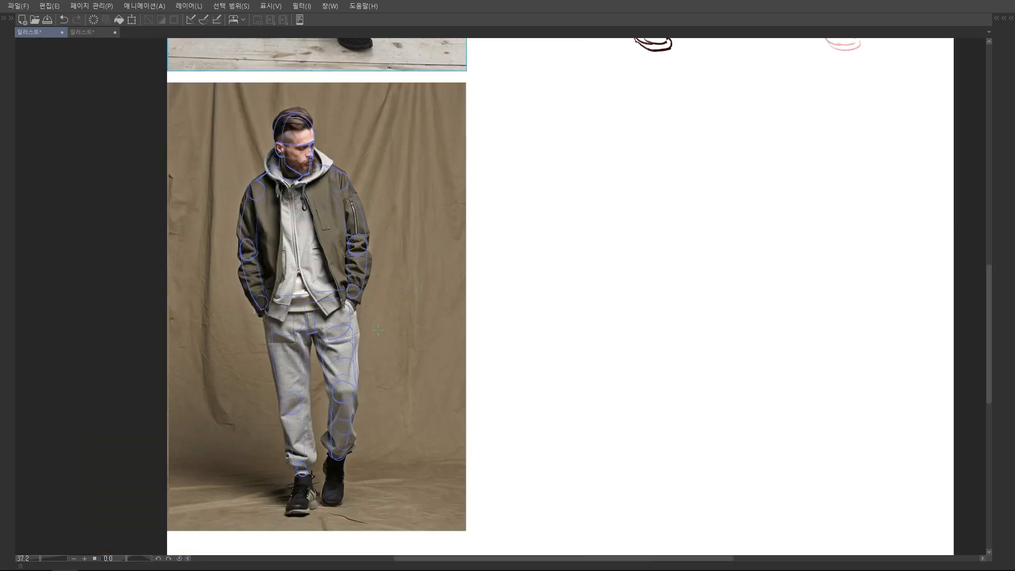
mouse_move(327, 214)
mouse_down()
mouse_move(312, 233)
mouse_move(315, 249)
mouse_up()
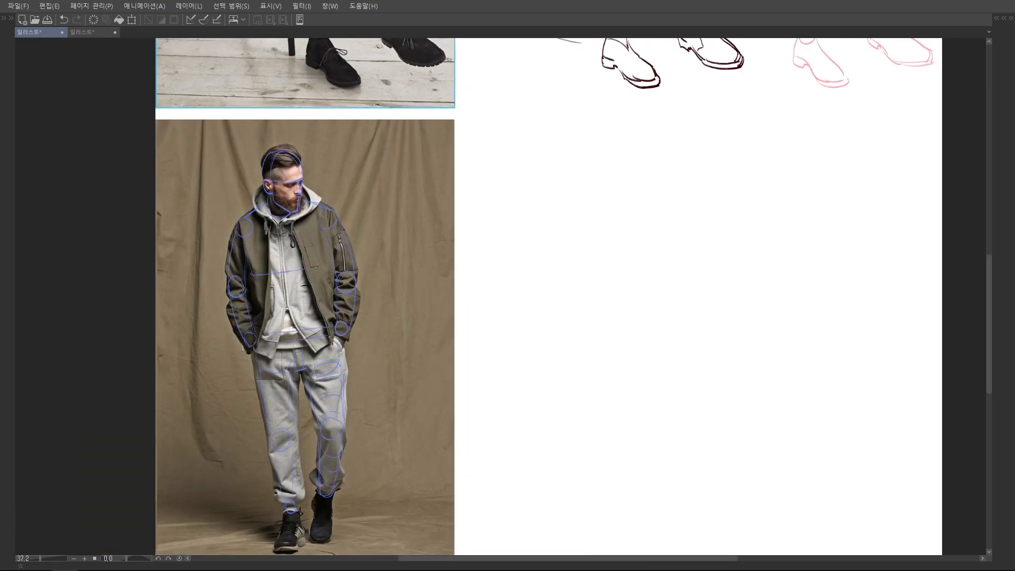
key(ctrl+z)
key(ctrl+z)
key(ctrl+z)
mouse_move(354, 284)
mouse_down()
mouse_move(371, 285)
mouse_move(356, 289)
mouse_up()
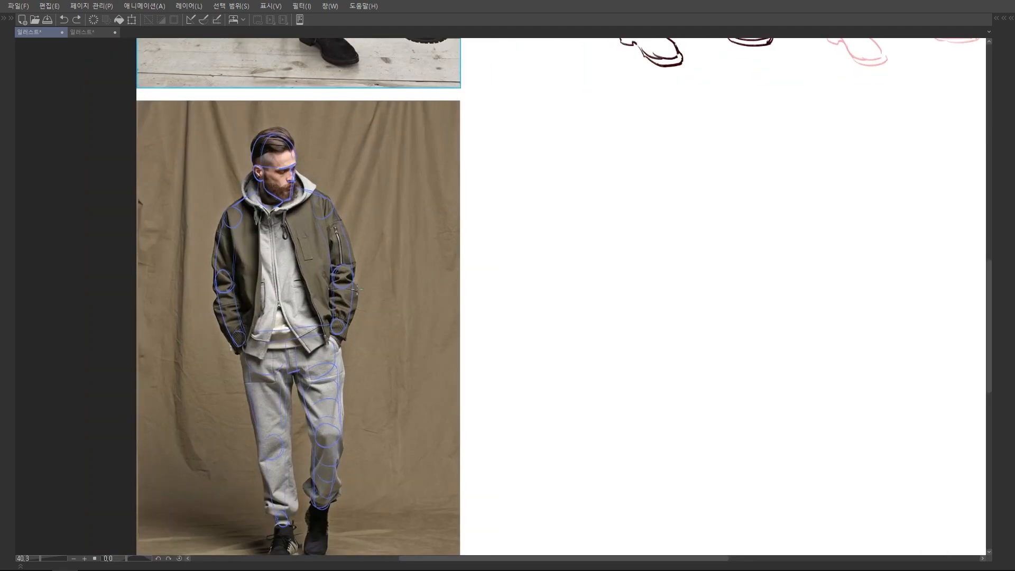
Outline the basic shapes of both shoes on the standing man's photo.
scroll(298, 317, down, 3)
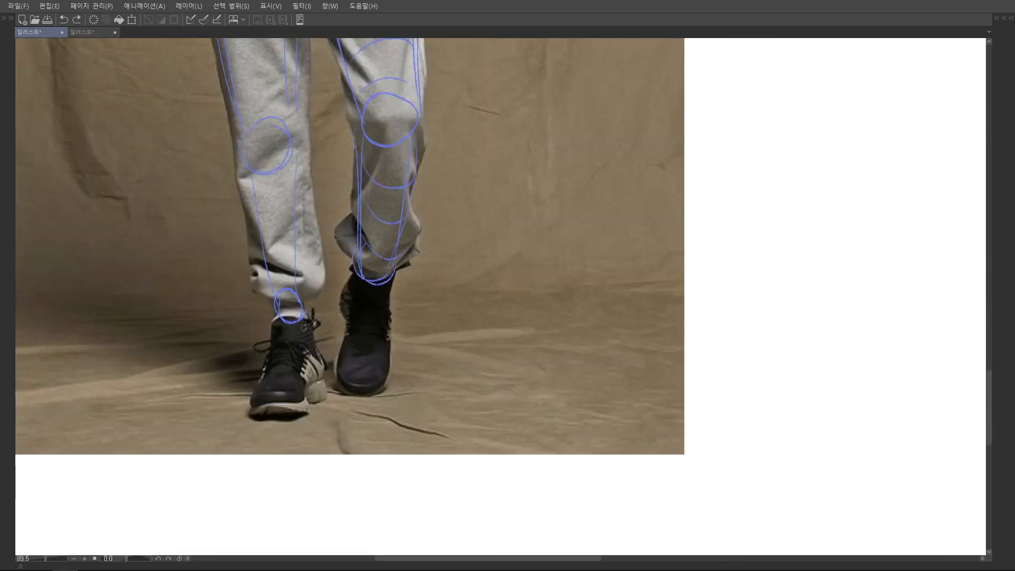
mouse_move(278, 328)
mouse_down()
mouse_move(252, 407)
mouse_move(315, 399)
mouse_move(267, 402)
mouse_up()
mouse_move(353, 272)
mouse_down()
mouse_move(338, 302)
mouse_move(344, 394)
mouse_move(389, 296)
mouse_up()
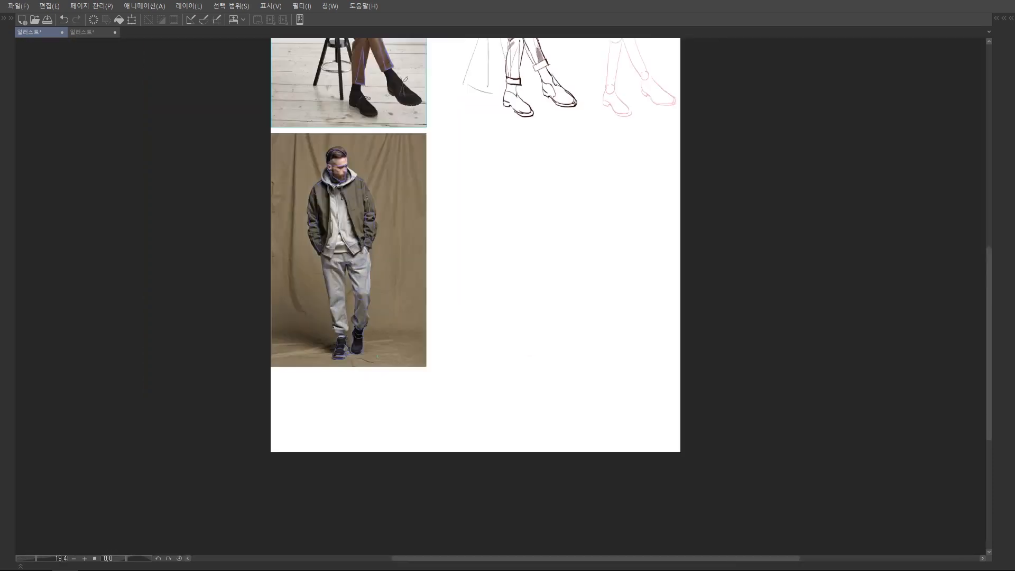
Try rough outlines of loose clothing around the standing figure.
scroll(377, 356, up, 3)
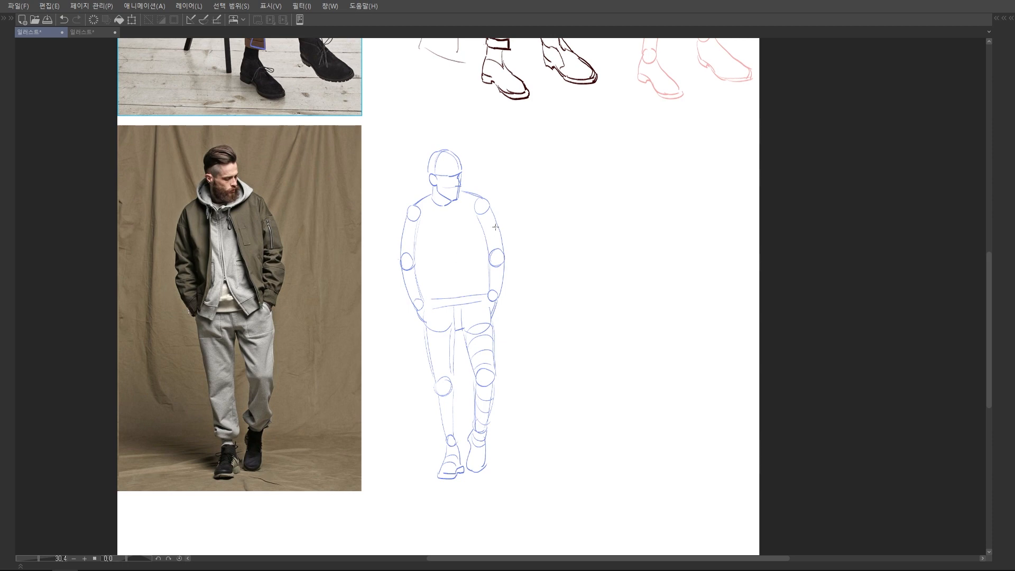
scroll(172, 232, up, 5)
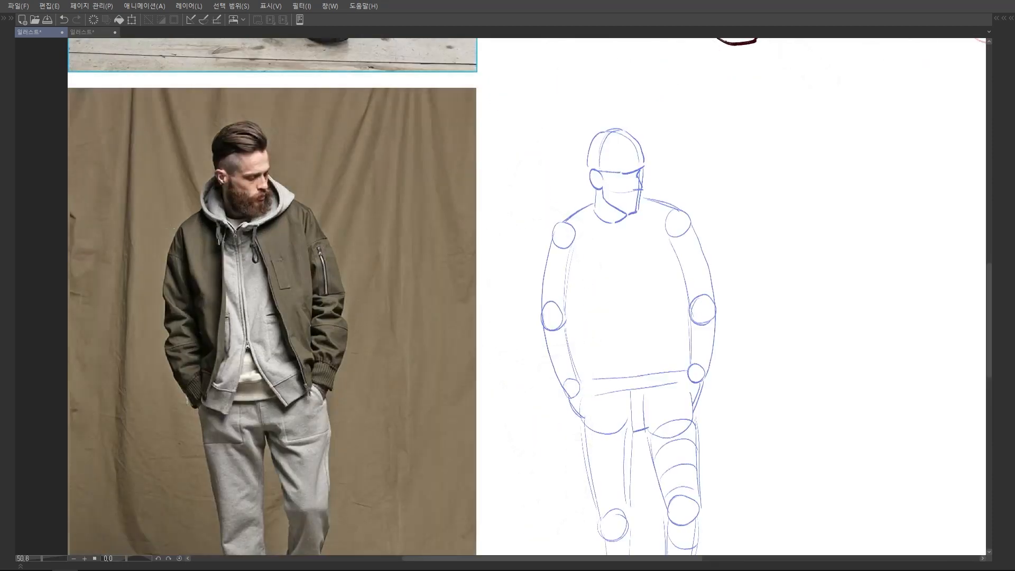
scroll(343, 275, down, 5)
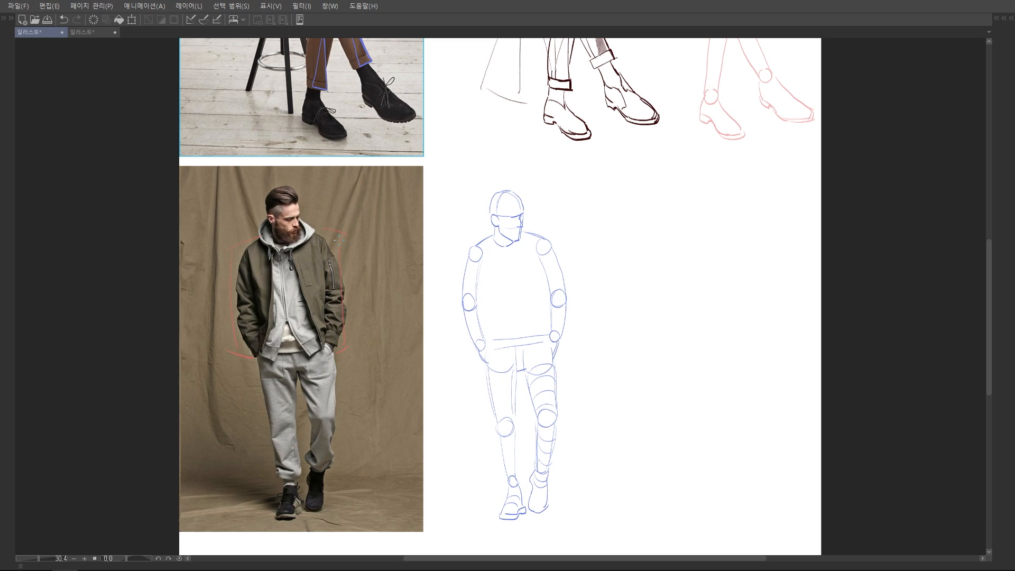
drag(622, 235, 546, 223)
mouse_move(610, 197)
mouse_down()
mouse_move(578, 447)
mouse_move(670, 407)
mouse_up()
key(ctrl+z)
mouse_move(573, 178)
mouse_down()
mouse_move(599, 189)
mouse_move(585, 425)
mouse_up()
drag(559, 494, 650, 492)
mouse_move(562, 331)
mouse_down()
mouse_move(644, 317)
mouse_move(628, 431)
mouse_move(570, 445)
mouse_move(578, 494)
mouse_up()
drag(547, 513, 591, 482)
drag(622, 457, 628, 477)
mouse_move(629, 317)
mouse_down()
mouse_move(619, 270)
mouse_move(617, 280)
mouse_up()
Undo the trial clothing outlines.
key(ctrl+z)
key(ctrl+z)
key(ctrl+z)
key(ctrl+z)
key(ctrl+z)
key(ctrl+z)
key(ctrl+z)
key(ctrl+z)
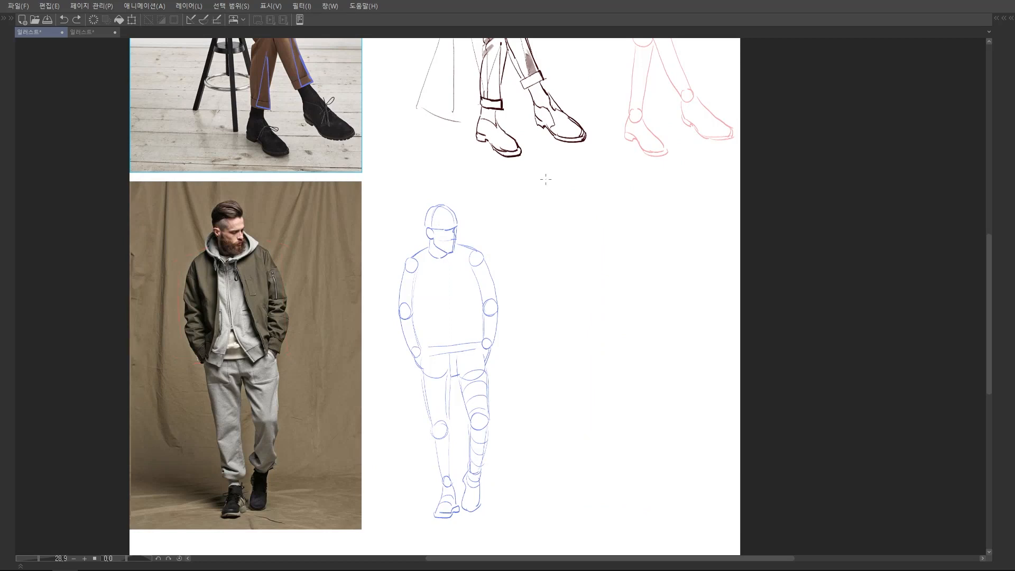
click(330, 6)
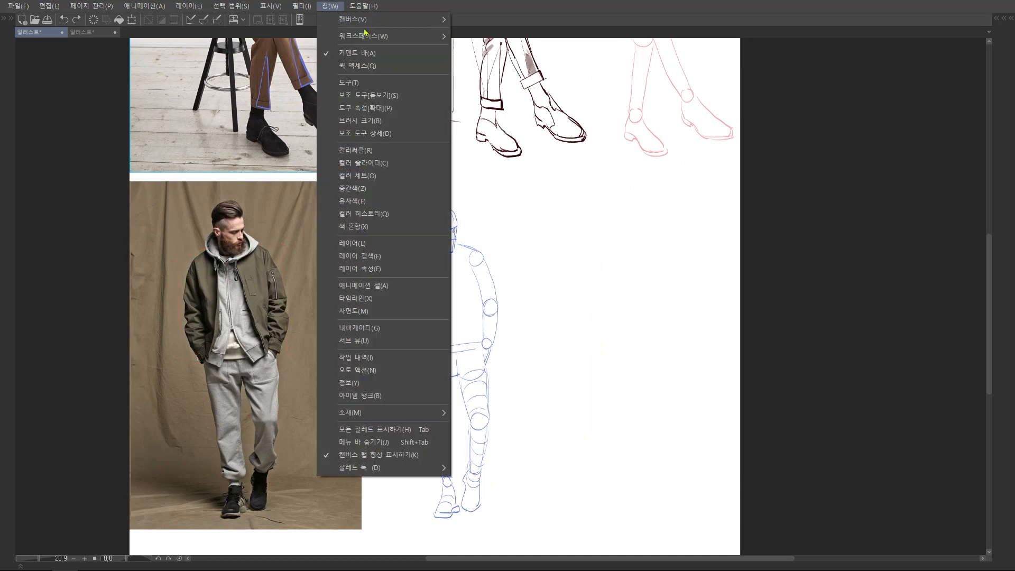
mouse_move(373, 19)
click(489, 21)
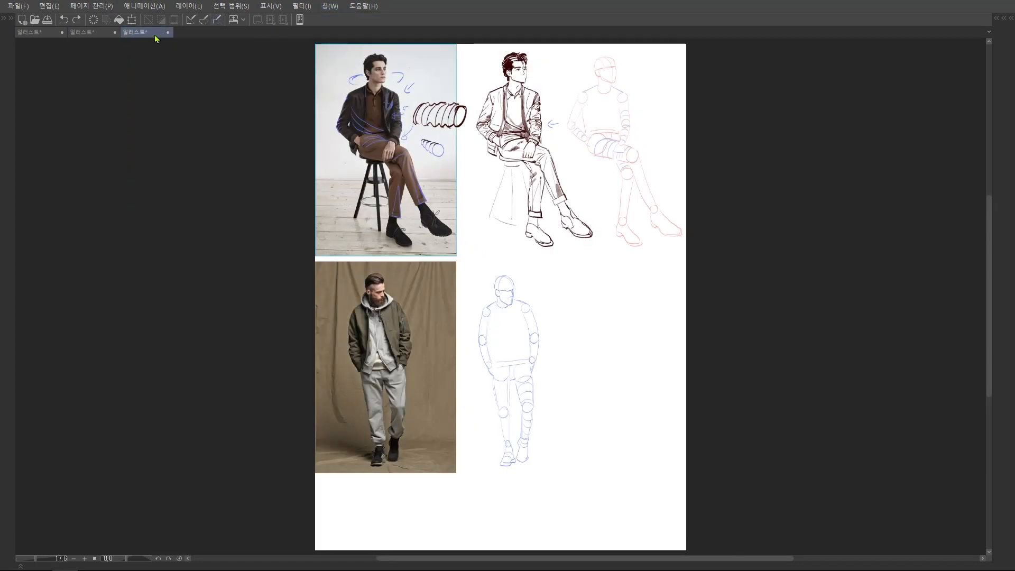
click(167, 32)
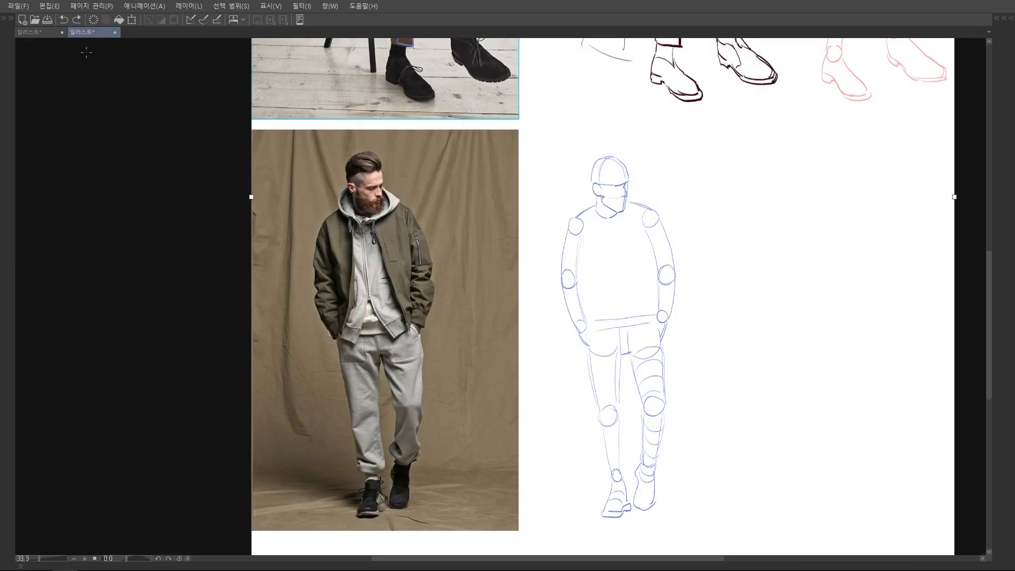
Place the two views of the document side by side, framing the man's photo in one and the mannequin's upper body in the other.
drag(80, 34, 29, 48)
drag(227, 264, 262, 280)
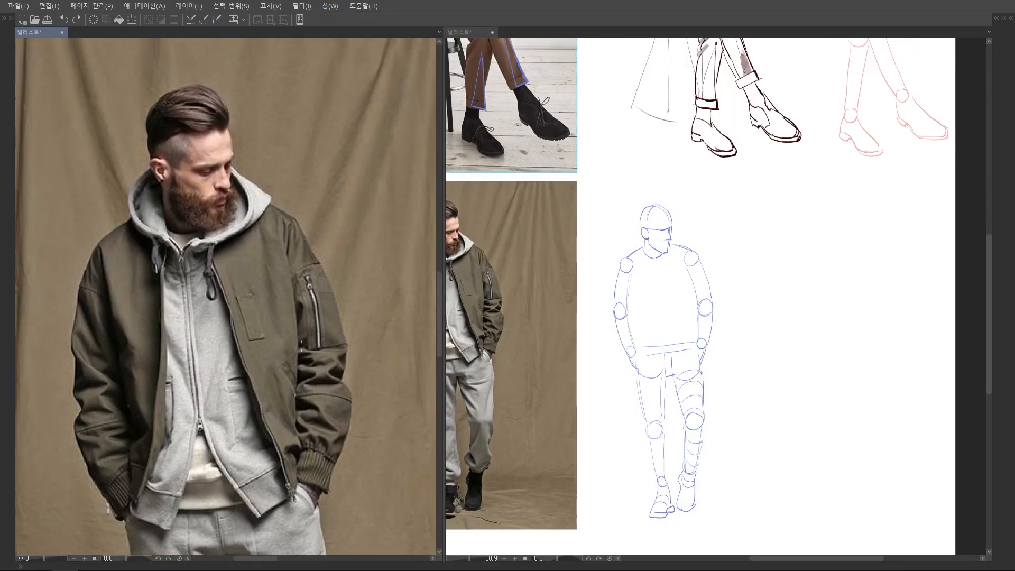
drag(733, 294, 717, 218)
scroll(563, 213, up, 3)
scroll(563, 213, up, 3)
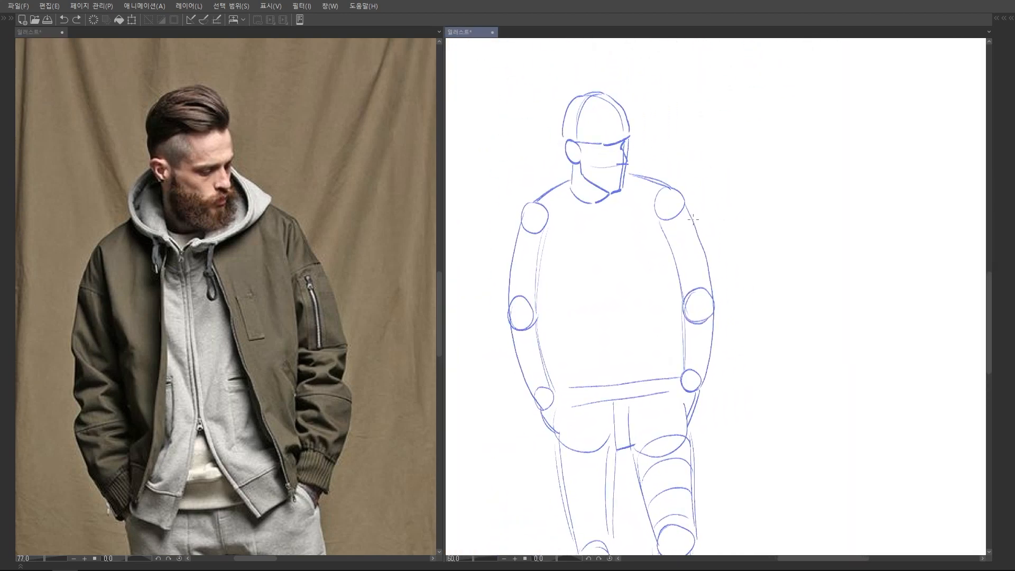
drag(693, 219, 723, 286)
scroll(689, 217, up, 1)
Lower the blue mannequin layer's opacity to 36% and add a new layer above it with a very dark red drawing colour.
key(Tab)
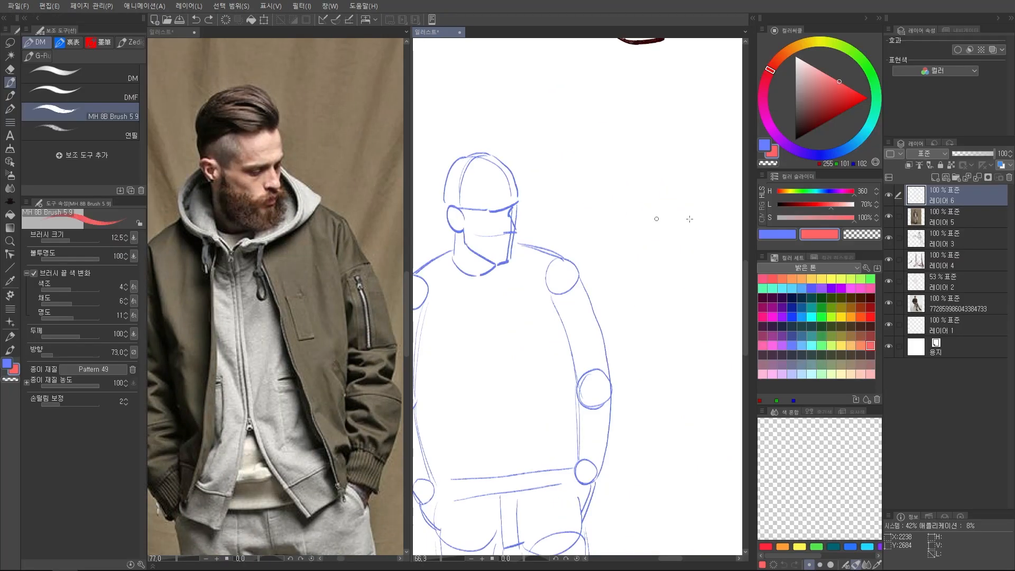
click(967, 154)
click(935, 178)
click(819, 119)
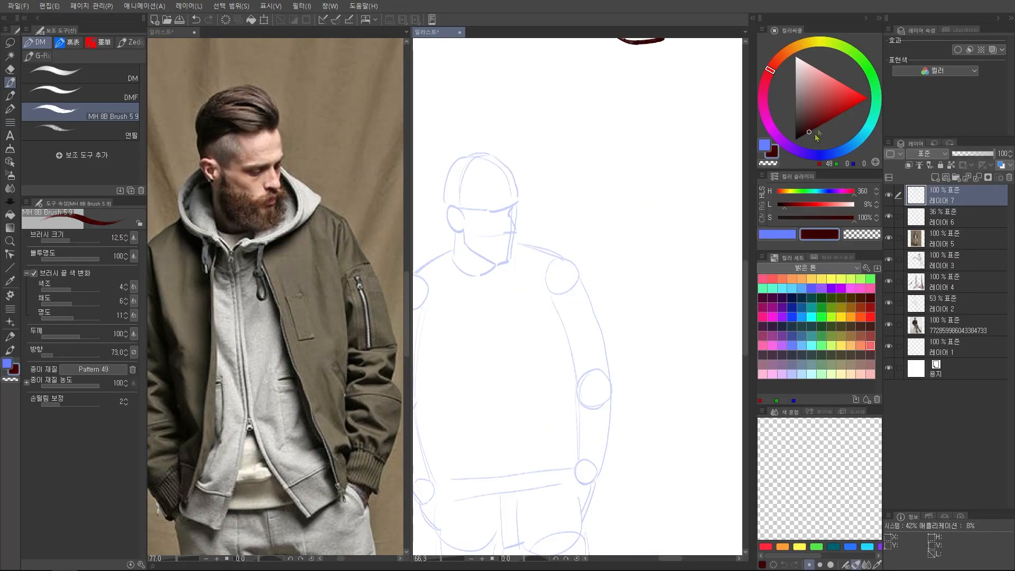
Hide the palettes and frame the man's head and hooded upper body in the photo view.
key(Tab)
click(239, 233)
drag(242, 221, 270, 261)
drag(174, 311, 183, 312)
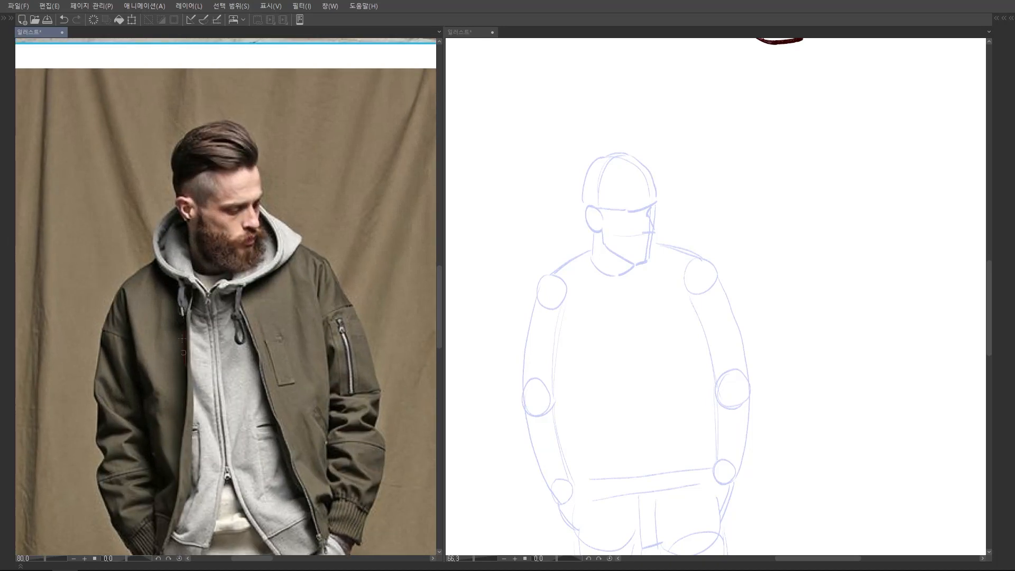
mouse_move(270, 331)
mouse_down()
mouse_move(237, 351)
mouse_move(249, 355)
mouse_up()
key(ctrl+z)
Try tracing the hood's outline in blue over the man's photo.
drag(218, 301, 282, 216)
mouse_move(175, 217)
mouse_down()
mouse_move(208, 277)
mouse_move(193, 257)
mouse_up()
drag(266, 226, 268, 233)
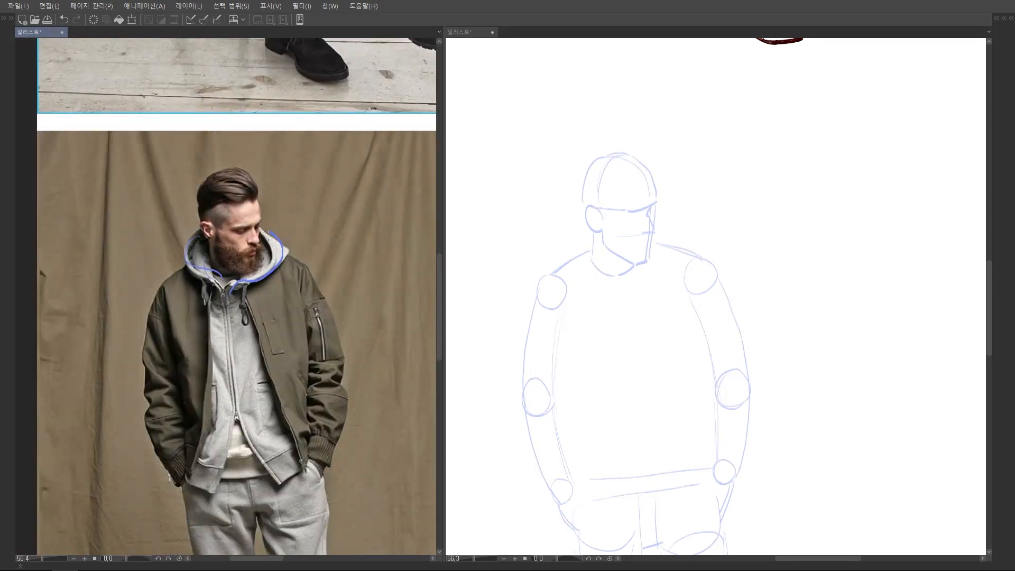
key(ctrl+z)
key(ctrl+z)
Draw the hood's edge on the mannequin's ear side and the V-shaped front opening below the neck.
mouse_move(228, 262)
mouse_down()
mouse_move(243, 290)
mouse_move(288, 288)
mouse_up()
click(605, 221)
drag(598, 238, 586, 254)
mouse_move(586, 254)
mouse_down()
mouse_move(609, 255)
mouse_move(591, 306)
mouse_up()
mouse_move(570, 228)
mouse_down()
mouse_move(538, 263)
mouse_move(601, 324)
mouse_up()
mouse_move(571, 236)
mouse_down()
mouse_move(554, 282)
mouse_move(552, 273)
mouse_move(587, 302)
mouse_move(619, 275)
mouse_move(663, 270)
mouse_up()
scroll(595, 303, down, 1)
Draw the hood's outer and inner edges on the face side and the shirt neckline under the chin.
drag(656, 205, 672, 263)
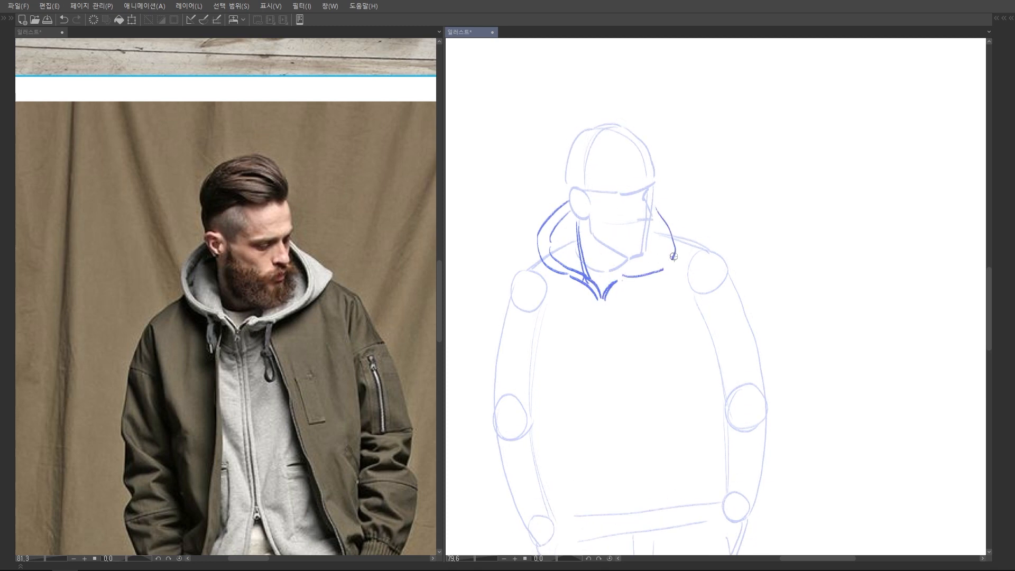
mouse_move(667, 207)
mouse_down()
mouse_move(703, 227)
mouse_move(700, 249)
mouse_move(668, 272)
mouse_up()
mouse_move(621, 280)
mouse_down()
mouse_move(671, 272)
mouse_move(629, 273)
mouse_move(631, 260)
mouse_up()
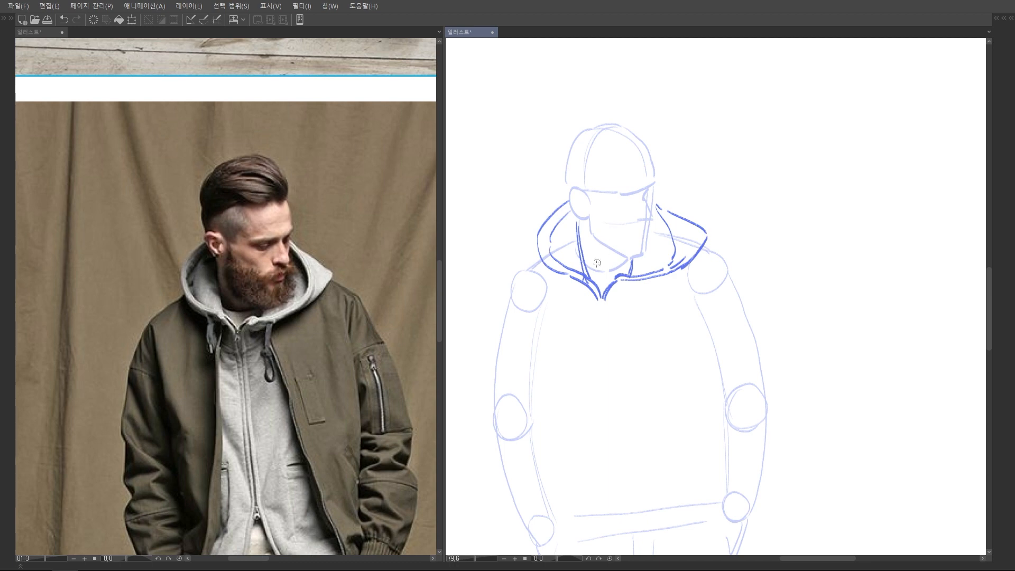
drag(589, 264, 628, 263)
scroll(679, 222, down, 3)
scroll(315, 347, down, 3)
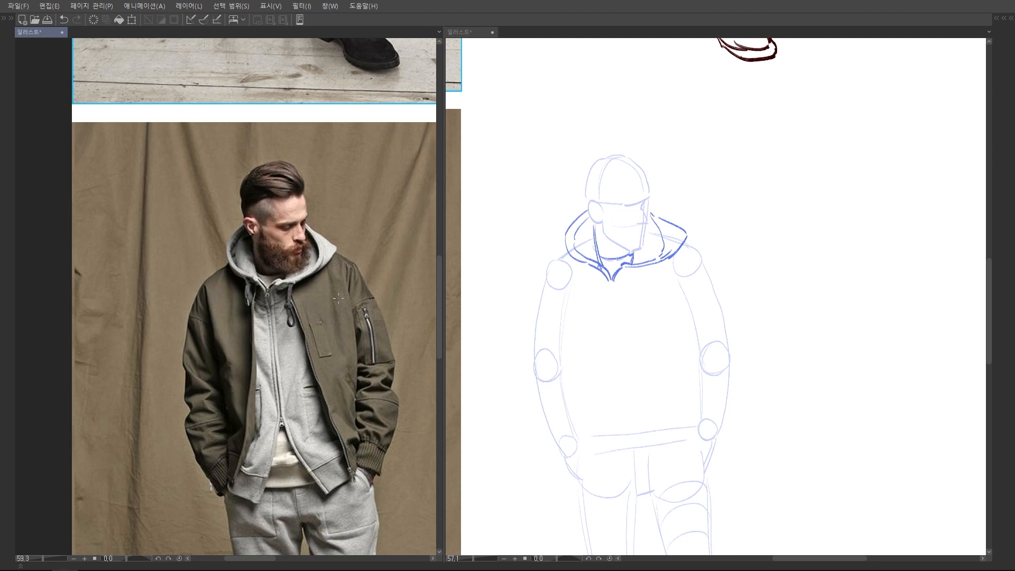
Draw the two hood drawstrings, a long one with a knot and loop and a short one on the other side.
click(640, 273)
drag(638, 266, 637, 273)
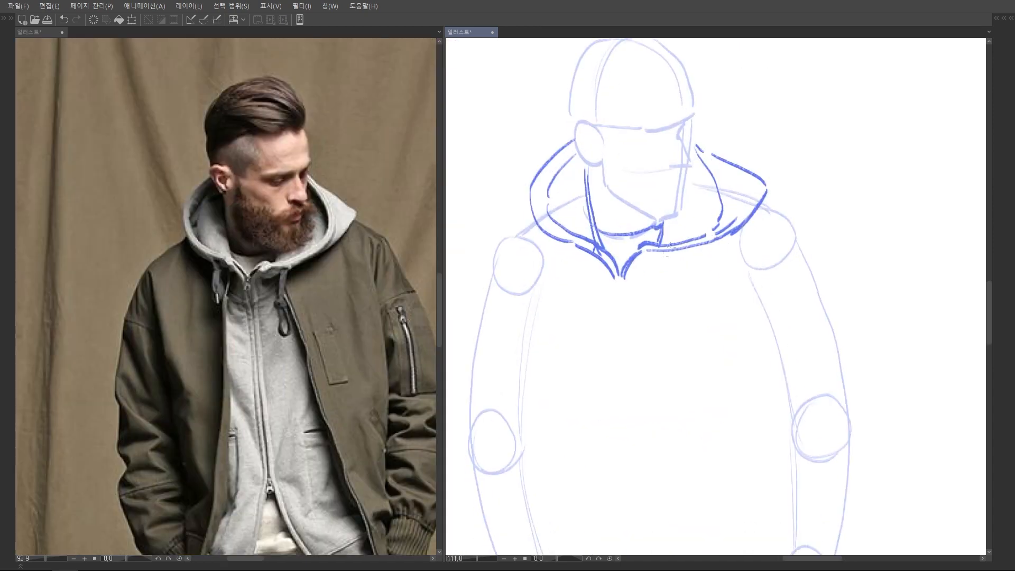
drag(663, 252, 660, 363)
mouse_move(658, 316)
mouse_down()
mouse_move(653, 356)
mouse_move(658, 348)
mouse_up()
drag(571, 243, 572, 255)
drag(574, 244, 565, 293)
scroll(581, 236, down, 3)
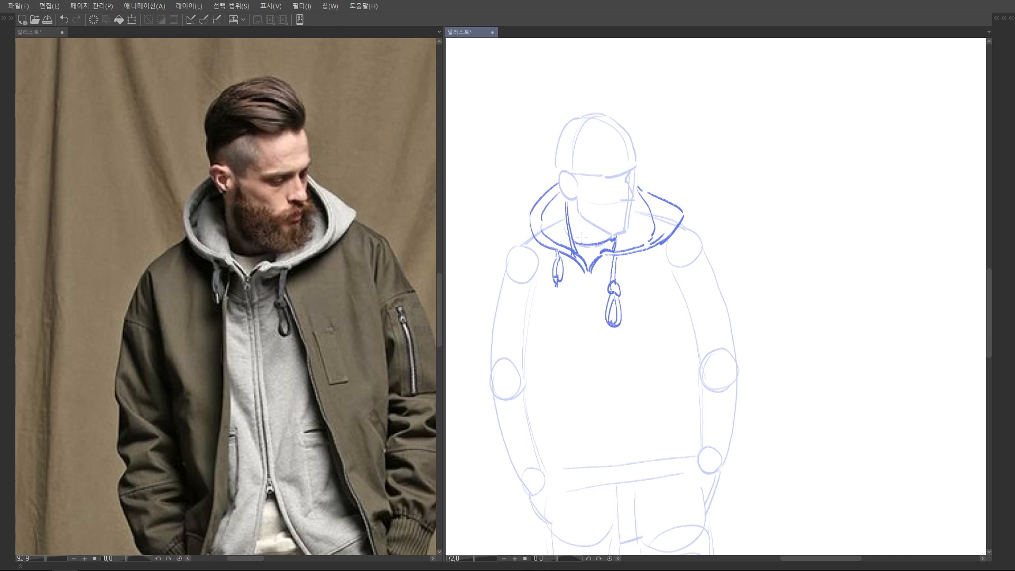
Draw the hoodie's zipper pull and the zipper line down the chest in dark red.
scroll(581, 236, down, 2)
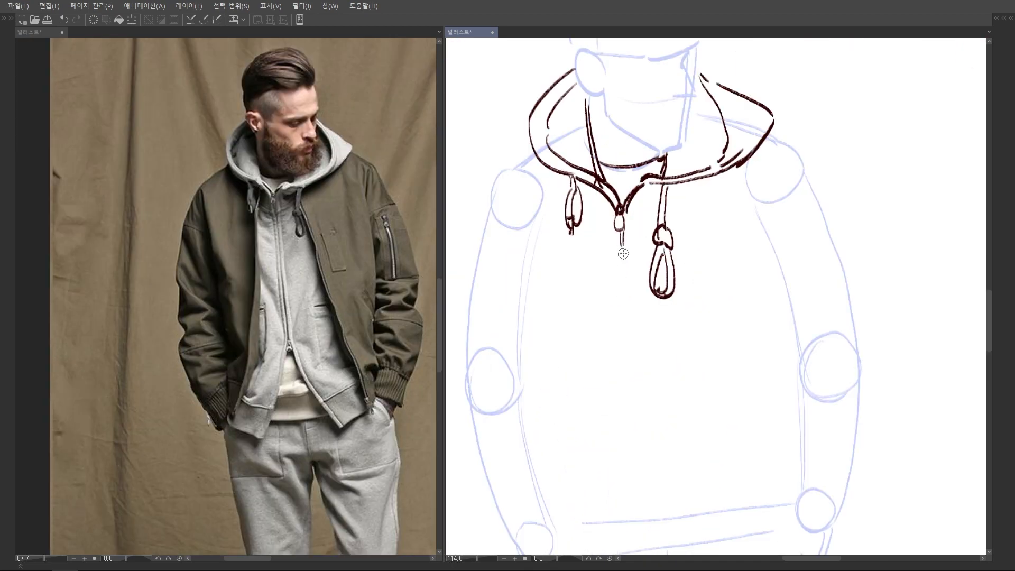
drag(621, 244, 637, 420)
scroll(296, 296, down, 1)
Try marking the hoodie's open lower front edges on the man's photo.
mouse_move(304, 320)
mouse_down()
mouse_move(290, 378)
mouse_move(349, 379)
mouse_up()
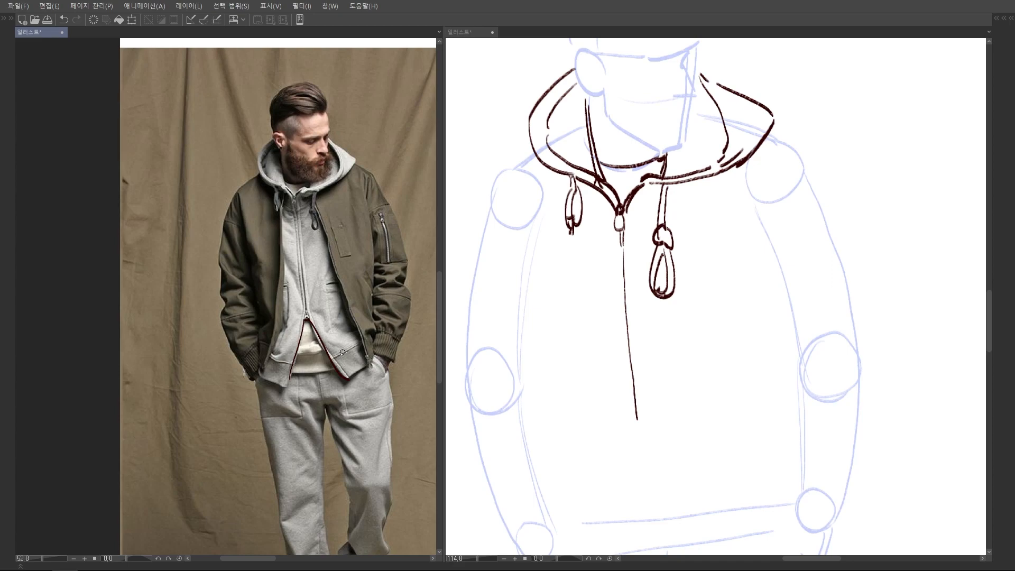
key(ctrl+z)
key(ctrl+z)
Draw the jacket's front opening edge from below the short drawstring down to the hem as two lines.
click(665, 264)
drag(581, 193, 557, 464)
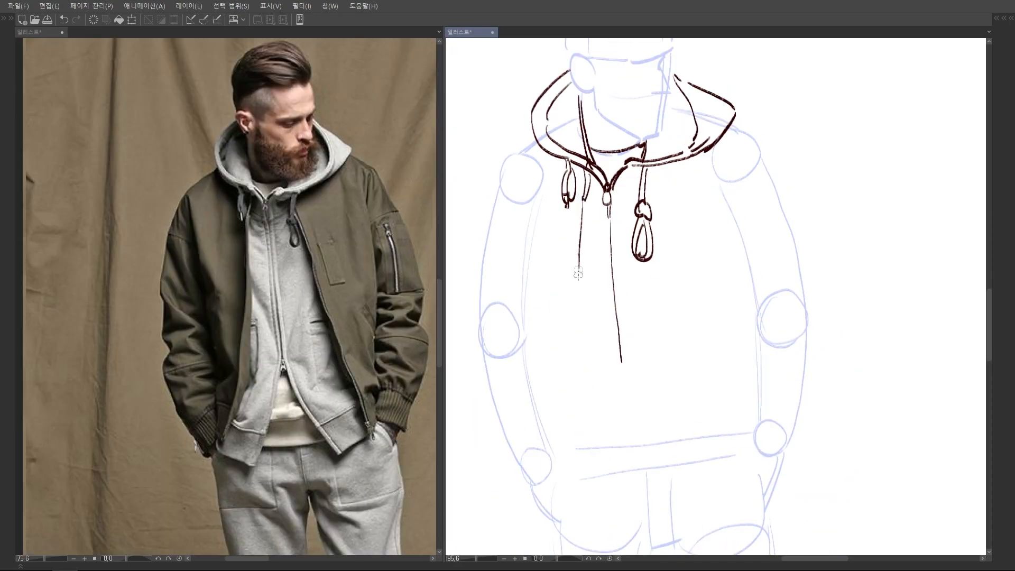
mouse_move(583, 250)
mouse_down()
mouse_move(584, 428)
mouse_move(581, 361)
mouse_move(552, 442)
mouse_up()
key(e)
click(582, 384)
key(ctrl+z)
Draw the jacket's hem corner and the sleeve cuff at the wrist of the figure's right arm.
key(c)
mouse_move(538, 395)
mouse_down()
mouse_move(559, 400)
mouse_move(542, 387)
mouse_move(554, 424)
mouse_up()
mouse_move(544, 394)
mouse_down()
mouse_move(547, 368)
mouse_move(520, 394)
mouse_move(533, 421)
mouse_up()
drag(553, 398, 535, 425)
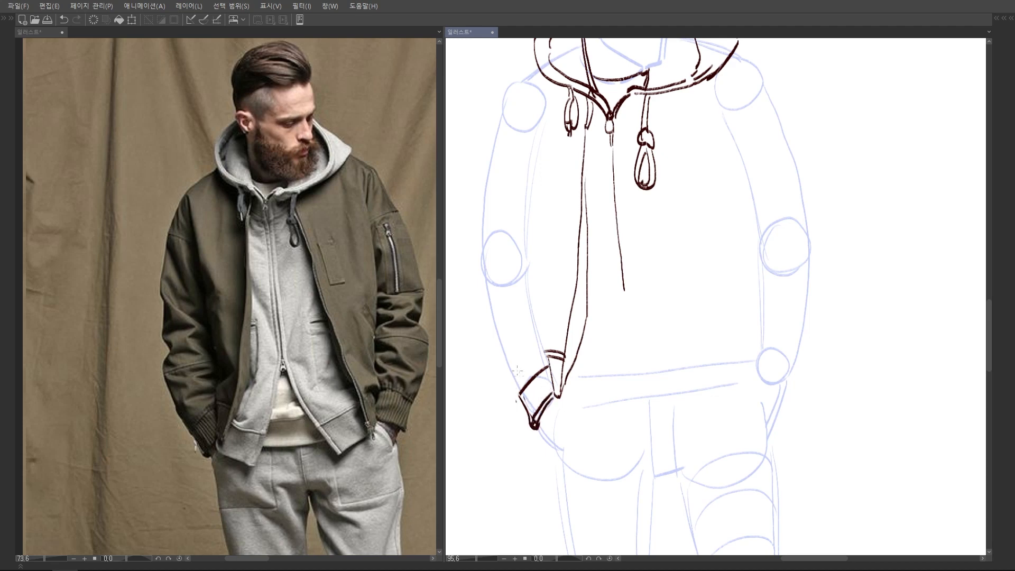
scroll(518, 393, up, 3)
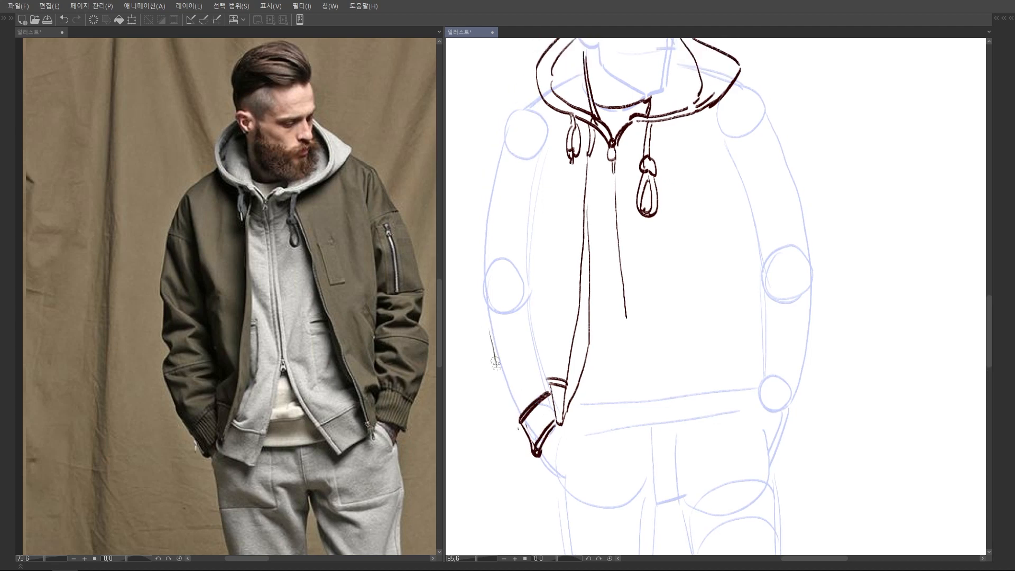
Try marking the forearm folds and the downward pull of the sleeves on the man's photo.
scroll(576, 328, down, 3)
click(216, 307)
scroll(188, 324, up, 2)
mouse_move(157, 336)
mouse_down()
mouse_move(168, 325)
mouse_move(158, 339)
mouse_move(183, 329)
mouse_up()
key(ctrl+z)
key(x)
mouse_move(191, 356)
mouse_down()
mouse_move(168, 355)
mouse_move(199, 363)
mouse_up()
drag(208, 337, 195, 350)
scroll(221, 387, down, 5)
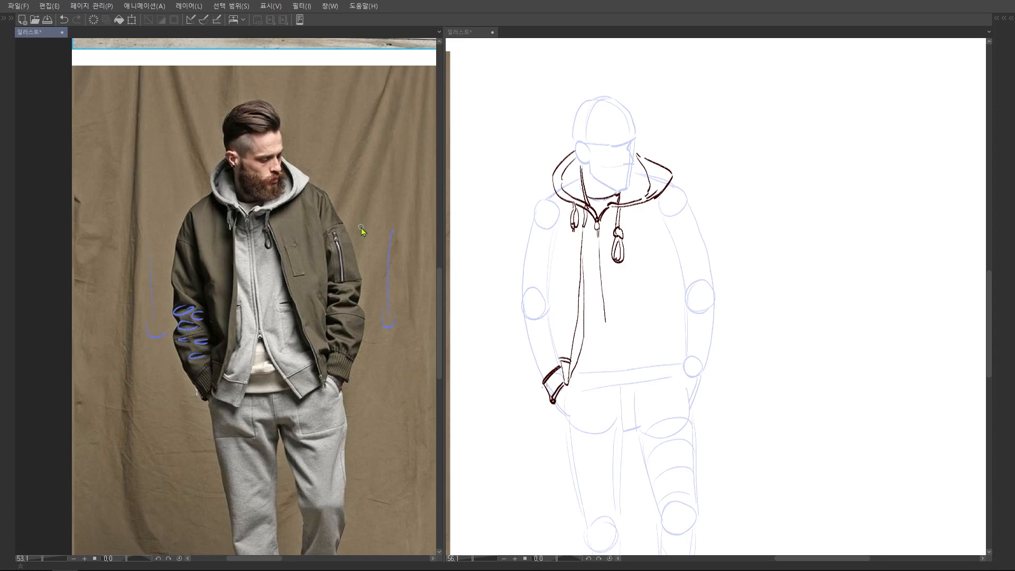
key(ctrl+z)
key(ctrl+z)
key(ctrl+z)
key(ctrl+z)
Try marking the folds of the right sleeve again on an enlarged view of the photo.
mouse_move(195, 324)
mouse_down()
mouse_move(227, 318)
mouse_move(238, 333)
mouse_move(244, 305)
mouse_move(228, 291)
mouse_up()
scroll(227, 317, up, 6)
mouse_move(242, 340)
mouse_down()
mouse_move(217, 350)
mouse_move(242, 344)
mouse_move(259, 369)
mouse_up()
mouse_move(251, 431)
mouse_down()
mouse_move(187, 232)
mouse_move(230, 432)
mouse_up()
scroll(231, 264, down, 3)
key(ctrl+z)
key(ctrl+z)
key(ctrl+z)
key(ctrl+z)
key(ctrl+z)
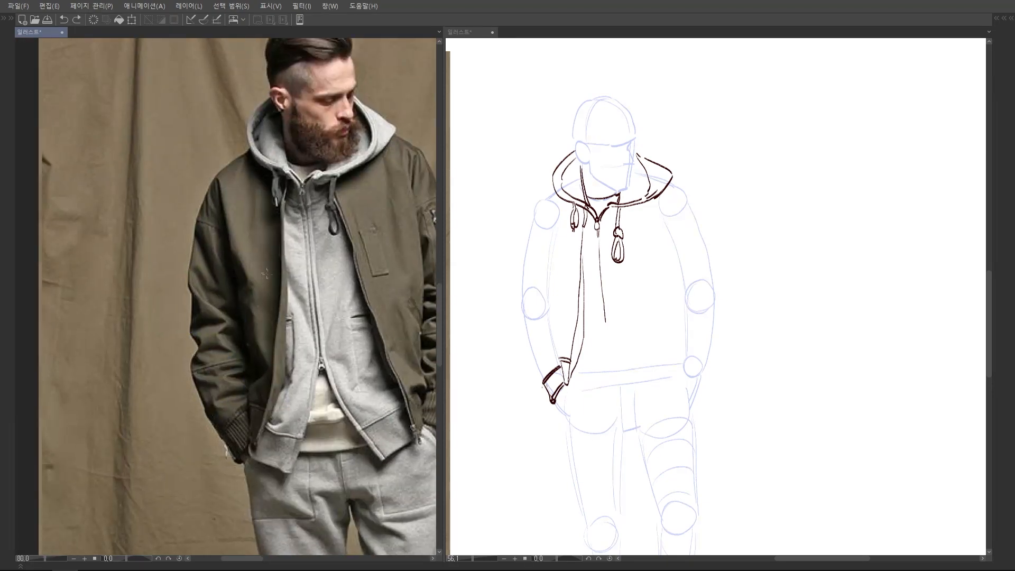
Draw the jacket's right sleeve with its shoulder line, dropped shoulder seam, outer edge to the cuff and forearm seam.
scroll(231, 264, down, 3)
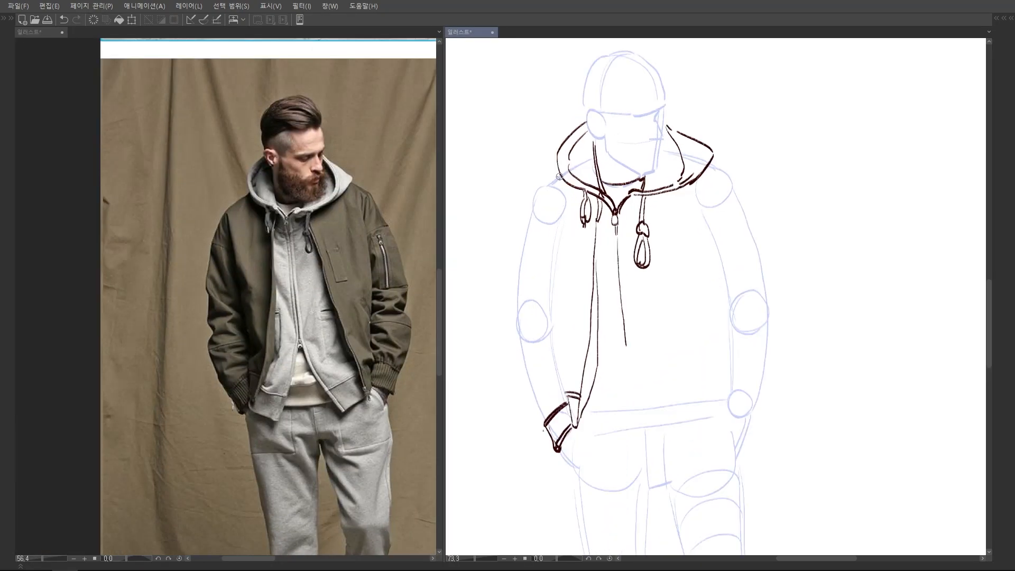
mouse_move(561, 176)
mouse_down()
mouse_move(530, 196)
mouse_move(521, 239)
mouse_move(554, 241)
mouse_up()
key(ctrl+z)
drag(538, 194, 553, 272)
scroll(529, 254, down, 1)
mouse_move(523, 213)
mouse_down()
mouse_move(514, 323)
mouse_move(540, 368)
mouse_up()
scroll(518, 328, down, 2)
mouse_move(515, 312)
mouse_down()
mouse_move(543, 366)
mouse_move(558, 304)
mouse_up()
drag(516, 316, 560, 304)
scroll(593, 273, down, 4)
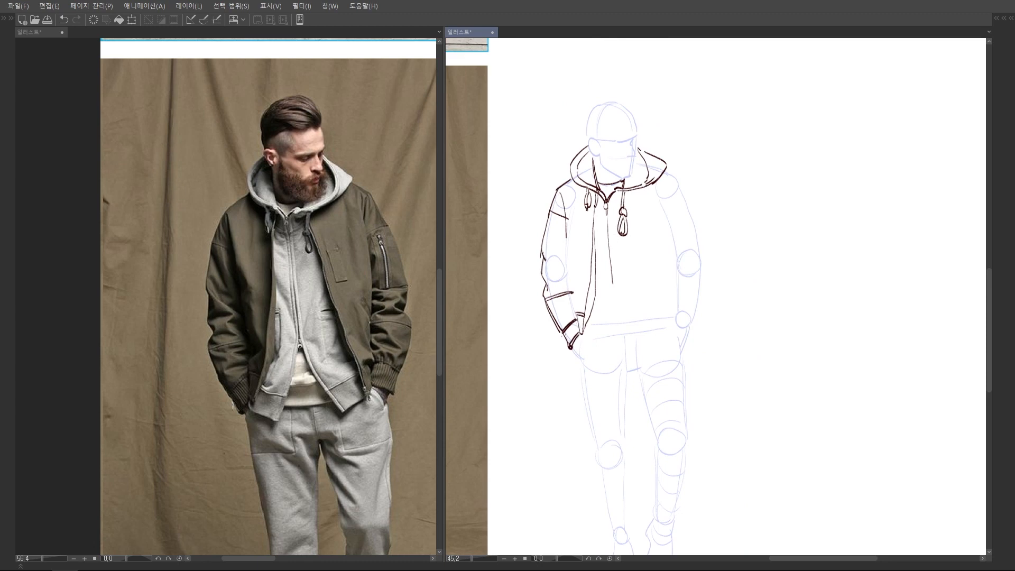
Draw the jacket's left shoulder with its dropped sleeve seam and the inner sleeve line down to the elbow.
scroll(690, 159, up, 2)
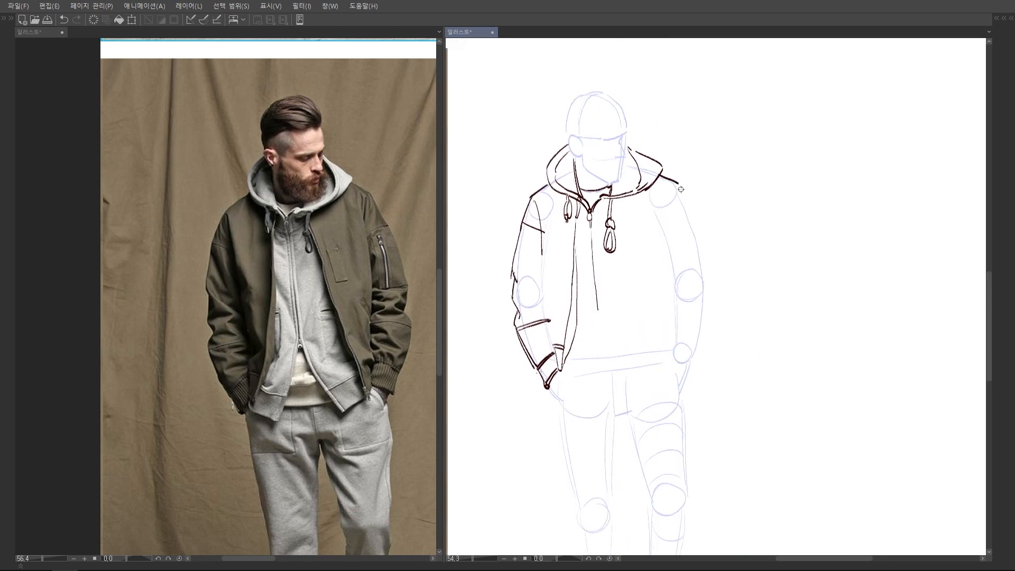
drag(678, 184, 691, 211)
drag(663, 225, 690, 215)
drag(673, 191, 677, 314)
scroll(676, 312, down, 1)
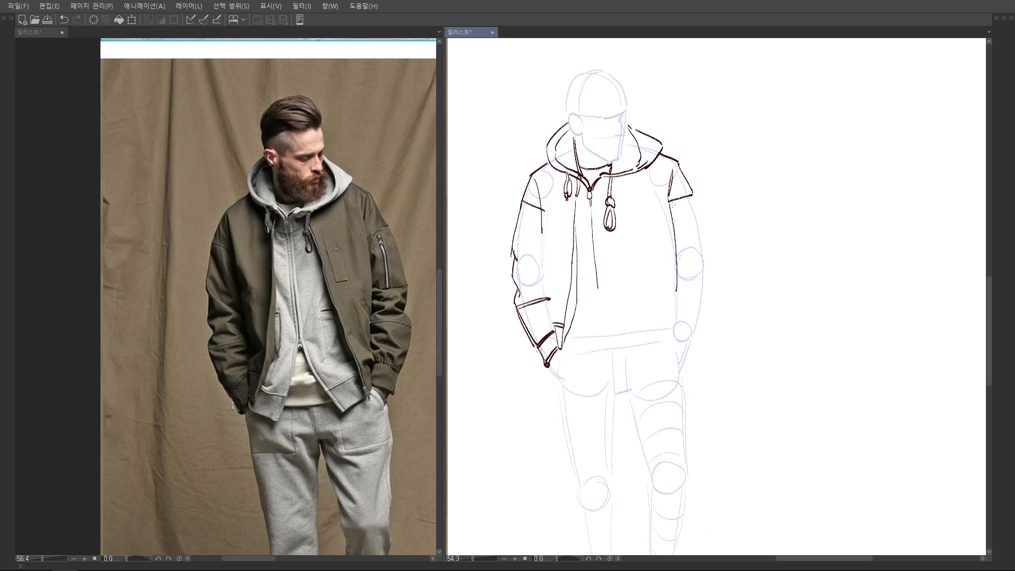
drag(666, 274, 677, 297)
drag(582, 286, 573, 274)
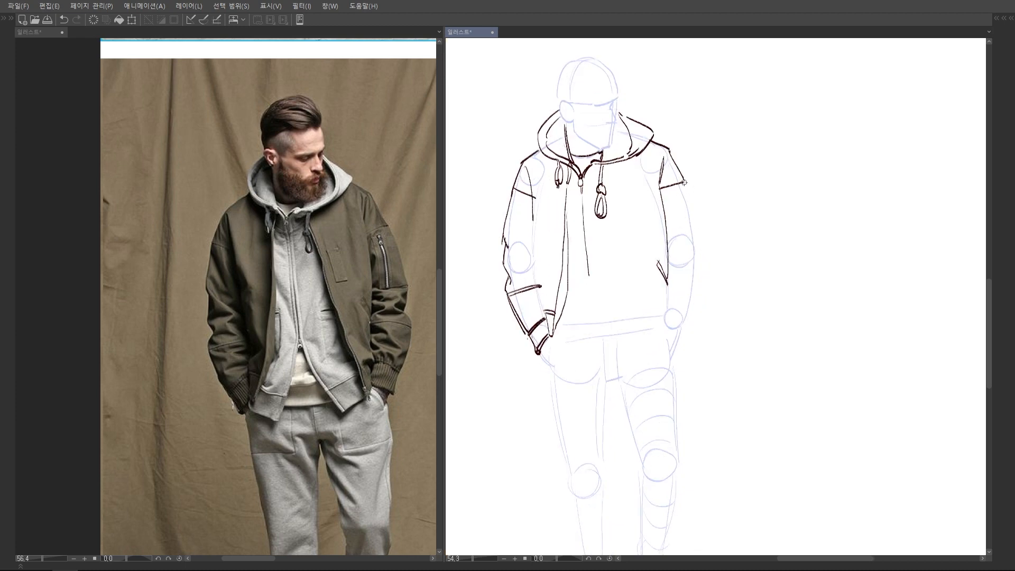
Draw the left sleeve's outer edge from the shoulder seam past the bunched elbow to the forearm.
drag(685, 174, 688, 200)
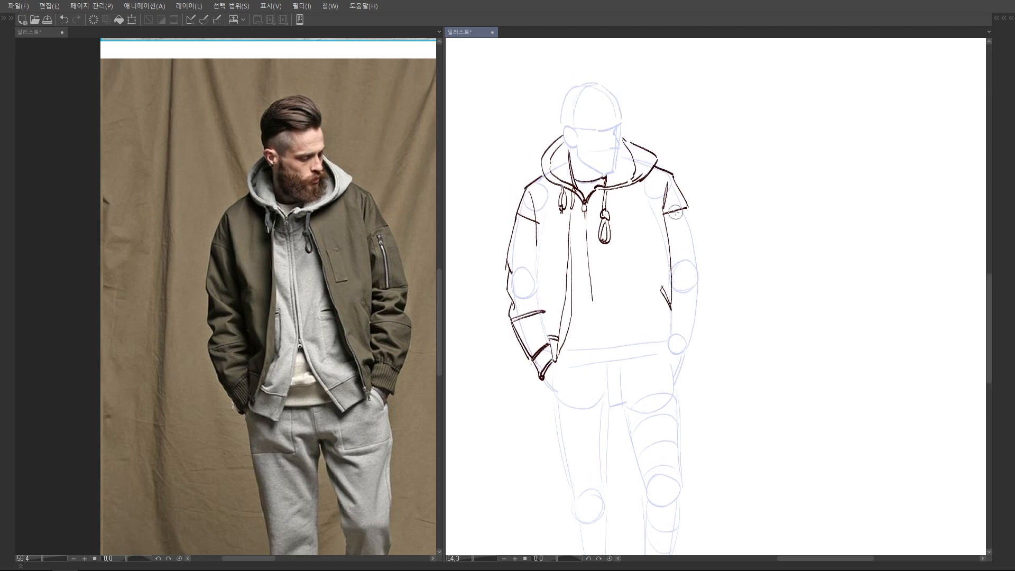
mouse_move(664, 216)
mouse_down()
mouse_move(690, 199)
mouse_move(676, 182)
mouse_move(679, 201)
mouse_move(675, 175)
mouse_move(691, 207)
mouse_up()
drag(690, 210, 704, 282)
scroll(696, 280, down, 2)
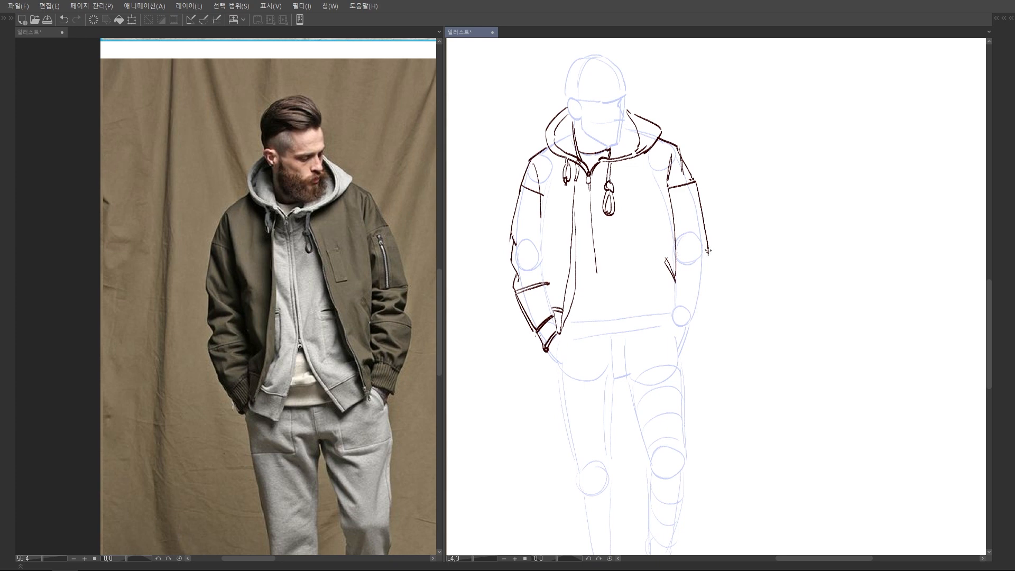
mouse_move(693, 266)
mouse_down()
mouse_move(712, 273)
mouse_move(703, 311)
mouse_up()
scroll(701, 177, down, 1)
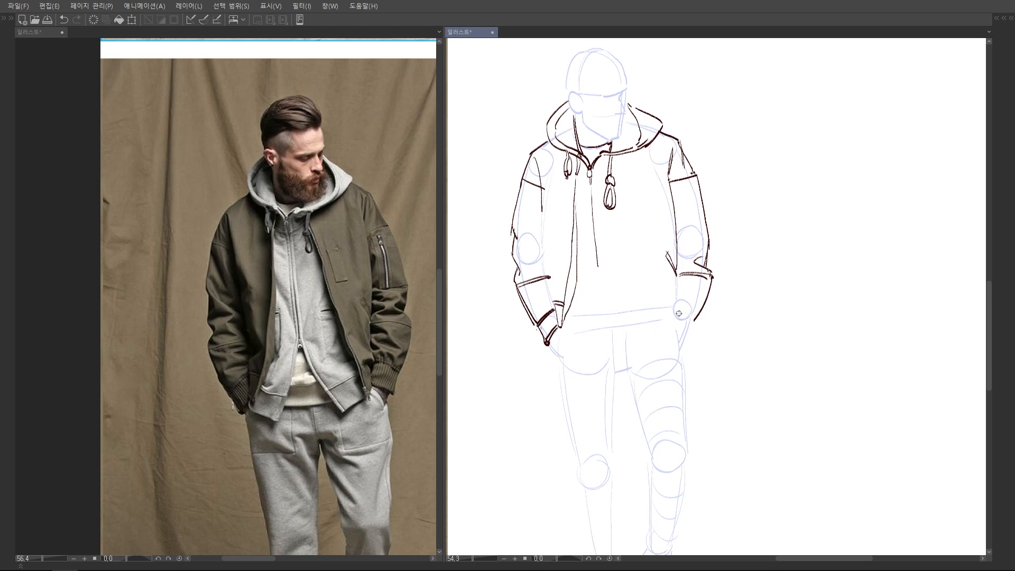
Draw the left sleeve's cuff and fill it with vertical ribbing lines.
mouse_move(675, 321)
mouse_down()
mouse_move(694, 333)
mouse_move(699, 308)
mouse_up()
drag(700, 306, 694, 332)
drag(680, 301, 681, 322)
drag(687, 303, 687, 325)
drag(694, 304, 694, 326)
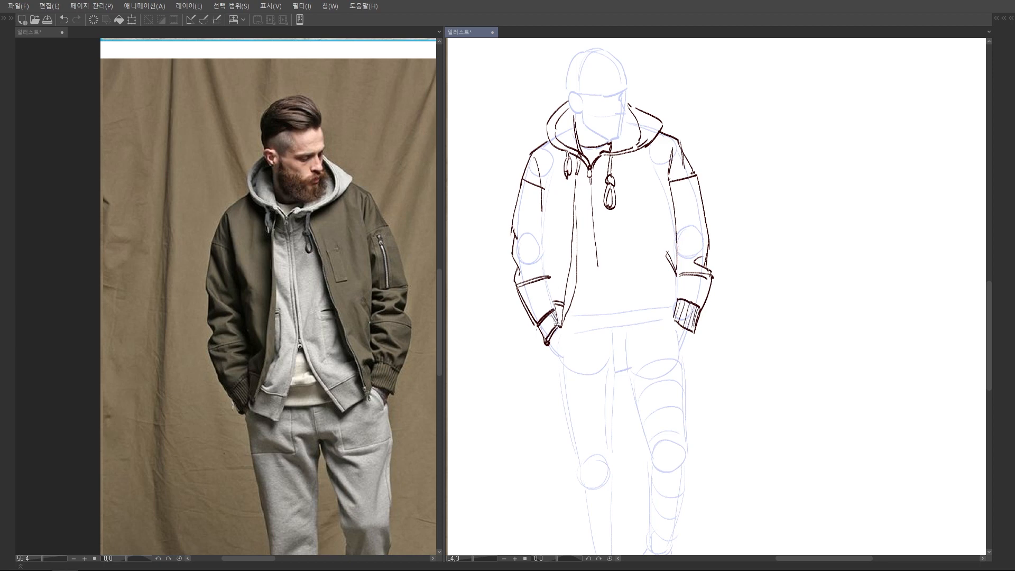
Add ribbing lines to the right sleeve's cuff and reinforce the top edges of the cuffs.
drag(552, 312, 556, 329)
drag(548, 316, 553, 334)
drag(546, 320, 548, 342)
drag(540, 328, 547, 345)
mouse_move(538, 331)
mouse_down()
mouse_move(544, 347)
mouse_move(556, 305)
mouse_up()
mouse_move(679, 299)
mouse_down()
mouse_move(701, 307)
mouse_move(687, 317)
mouse_move(708, 301)
mouse_up()
Refine the left sleeve's elbow bulge, forearm edge and the seam across the forearm.
scroll(677, 317, down, 3)
scroll(695, 257, up, 5)
key(ctrl+d)
drag(699, 239, 705, 266)
mouse_move(706, 315)
mouse_down()
mouse_move(709, 303)
mouse_move(702, 339)
mouse_up()
mouse_move(708, 288)
mouse_down()
mouse_move(668, 290)
mouse_move(711, 298)
mouse_up()
drag(664, 294, 713, 302)
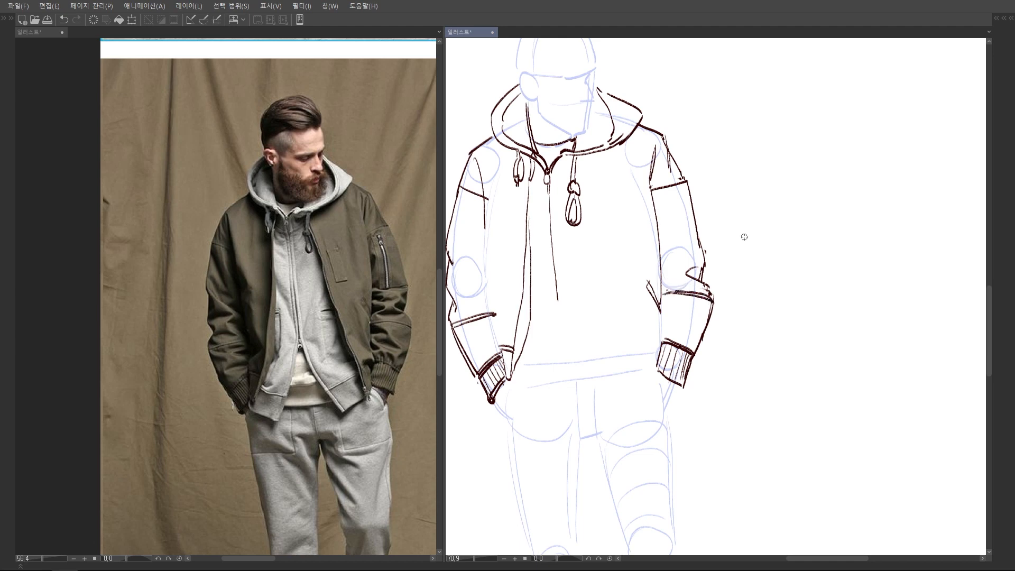
mouse_move(707, 288)
mouse_down()
mouse_move(714, 305)
mouse_move(711, 294)
mouse_up()
Clean up the inner side of the right sleeve and start its fold lines around the elbow.
mouse_move(479, 262)
mouse_down()
mouse_move(606, 243)
mouse_move(576, 257)
mouse_up()
key(e)
key(p)
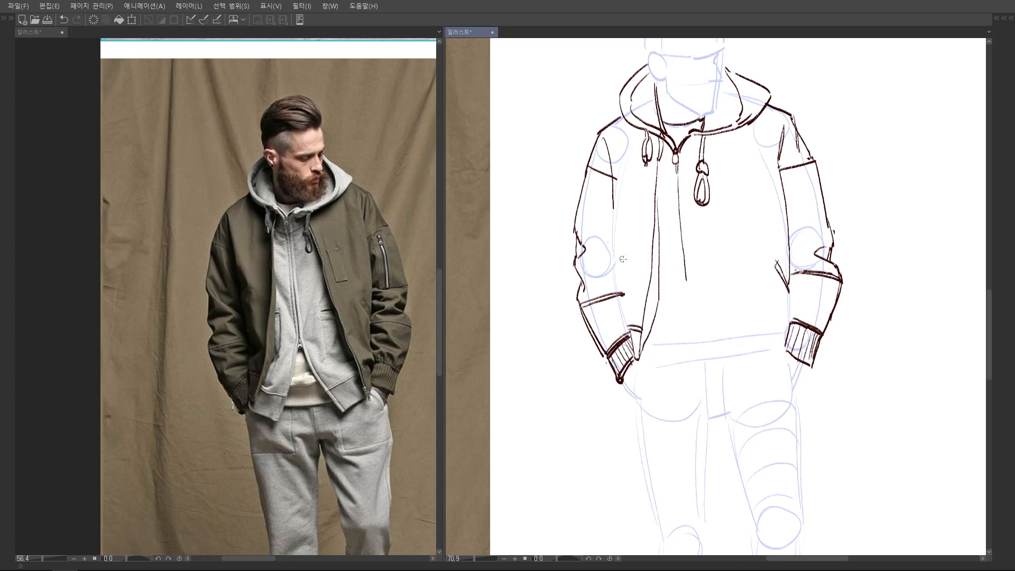
drag(639, 234, 621, 264)
mouse_move(565, 241)
mouse_down()
mouse_move(598, 298)
mouse_move(562, 304)
mouse_move(585, 315)
mouse_move(556, 338)
mouse_up()
key(e)
key(p)
key(m)
mouse_move(583, 333)
mouse_down()
mouse_move(559, 321)
mouse_move(570, 360)
mouse_move(587, 345)
mouse_up()
key(ctrl+d)
Draw the right sleeve's upper-arm and forearm folds and the jacket body's bulging edge beside the arm.
key(p)
drag(603, 326, 604, 335)
drag(609, 316, 602, 323)
drag(599, 342, 606, 367)
drag(613, 296, 613, 307)
mouse_move(254, 329)
mouse_down()
mouse_move(318, 330)
mouse_move(277, 330)
mouse_up()
mouse_move(598, 254)
mouse_down()
mouse_move(590, 271)
mouse_move(610, 356)
mouse_up()
drag(555, 233, 568, 278)
mouse_move(572, 249)
mouse_down()
mouse_move(583, 286)
mouse_move(578, 316)
mouse_up()
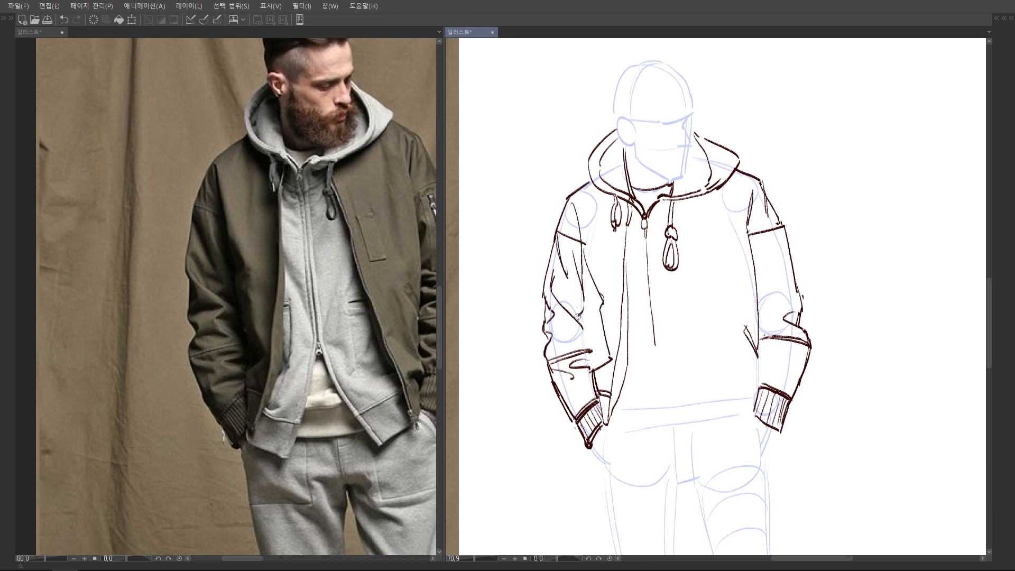
Enlarge the right sleeve in the photo and circle the shaded area between the arm and the jacket body.
click(226, 332)
mouse_move(256, 288)
mouse_down()
mouse_move(244, 383)
mouse_move(257, 292)
mouse_up()
drag(331, 316, 337, 331)
mouse_move(273, 300)
mouse_down()
mouse_move(312, 300)
mouse_move(328, 328)
mouse_up()
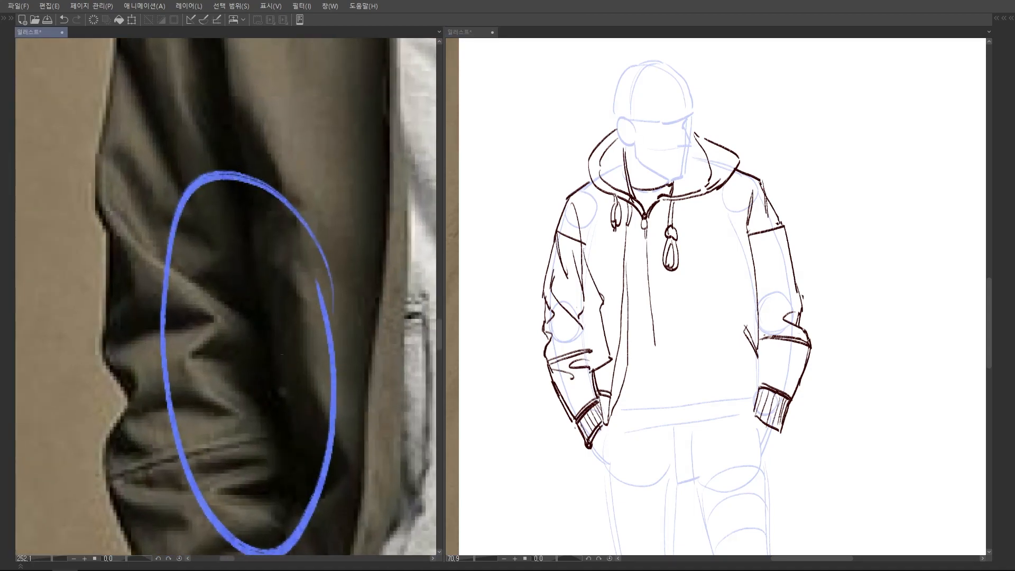
key(ctrl+z)
drag(302, 362, 237, 361)
Draw a long fold line between the right sleeve and jacket body and a short crease at the inner elbow.
click(623, 296)
scroll(621, 305, up, 1)
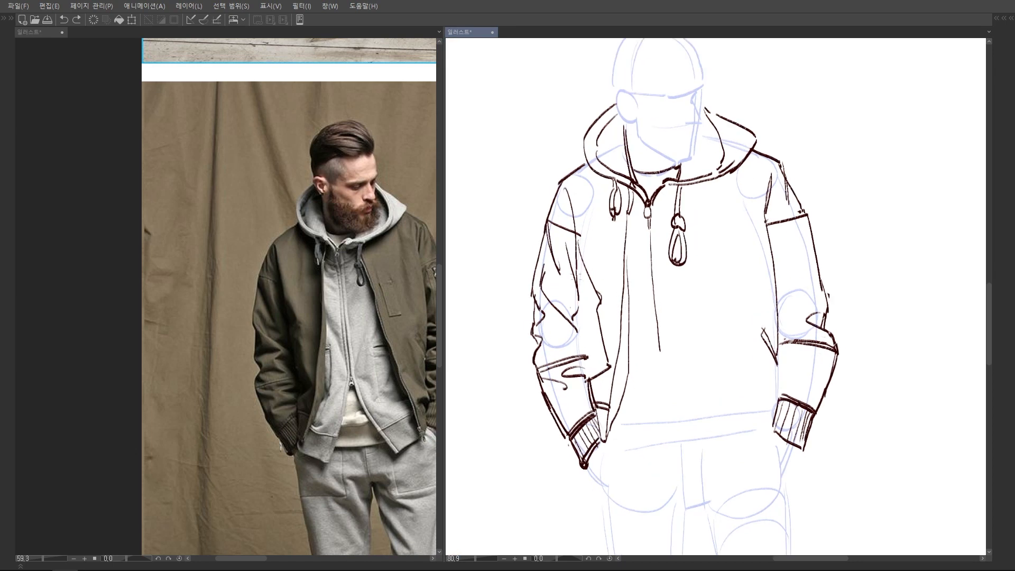
mouse_move(580, 292)
mouse_down()
mouse_move(587, 354)
mouse_move(601, 367)
mouse_up()
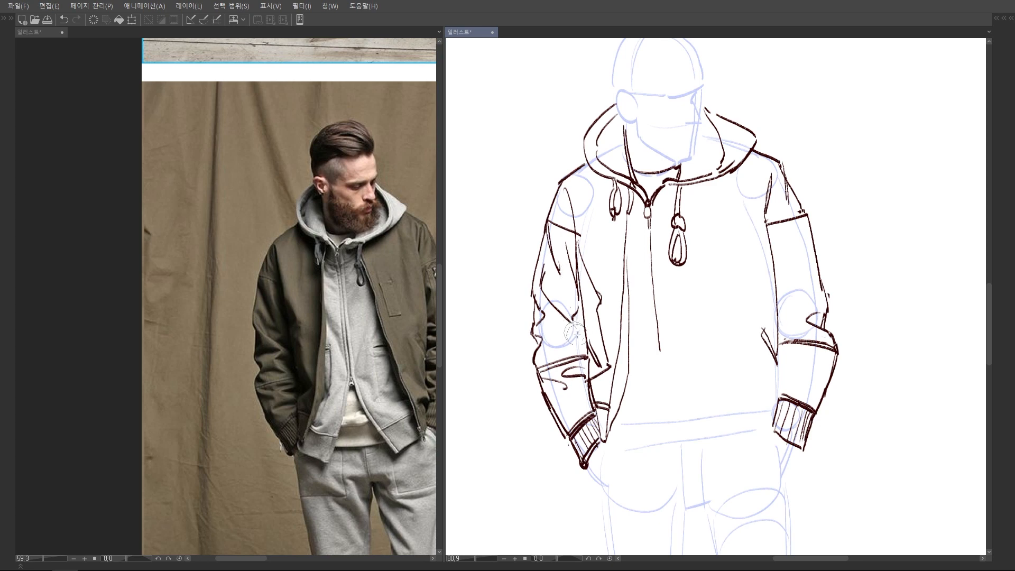
drag(571, 330, 582, 346)
scroll(585, 338, down, 1)
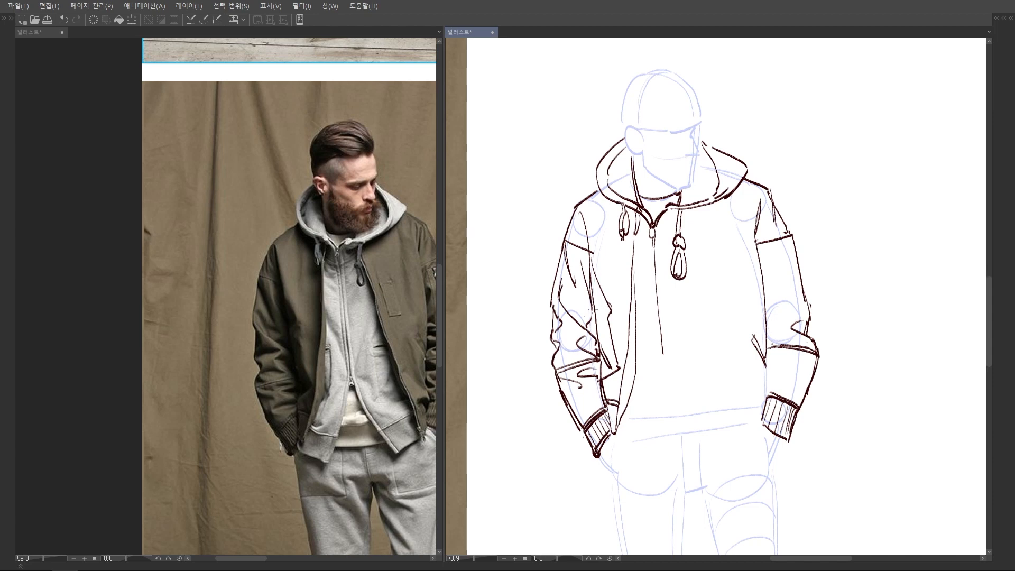
Add zigzag folds around the right sleeve's elbow and forearm and reinforce its outer edge towards the cuff.
drag(558, 335, 581, 332)
drag(568, 287, 569, 263)
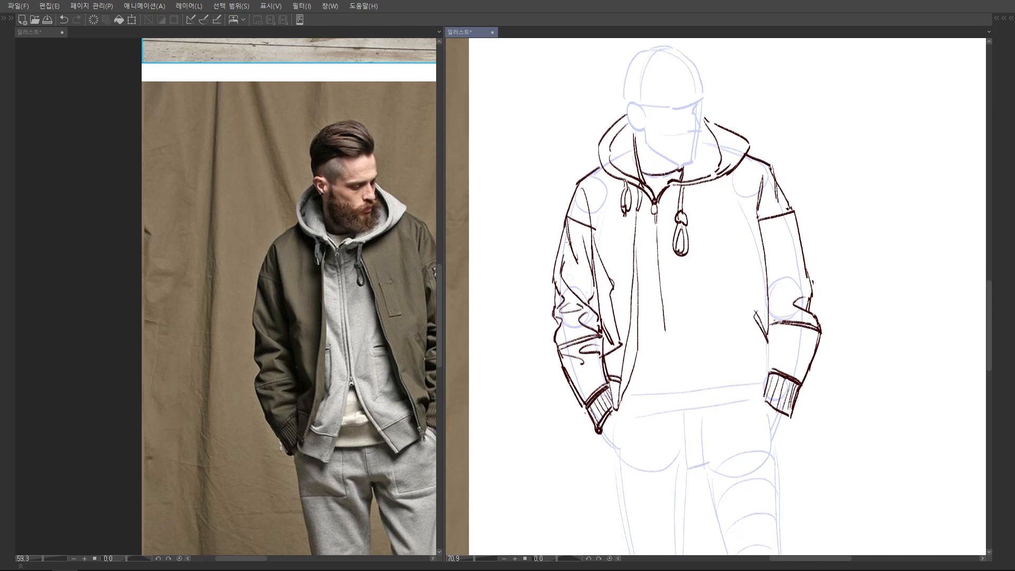
mouse_move(562, 330)
mouse_down()
mouse_move(591, 332)
mouse_move(554, 341)
mouse_move(567, 281)
mouse_up()
scroll(594, 336, up, 3)
mouse_move(598, 326)
mouse_down()
mouse_move(578, 338)
mouse_move(598, 333)
mouse_up()
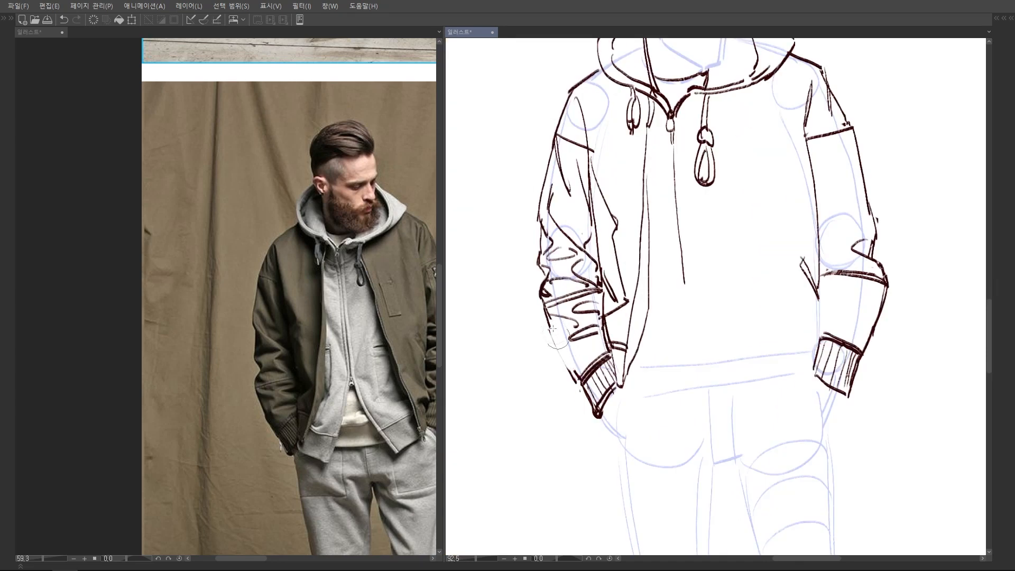
drag(555, 339, 581, 380)
scroll(622, 285, down, 3)
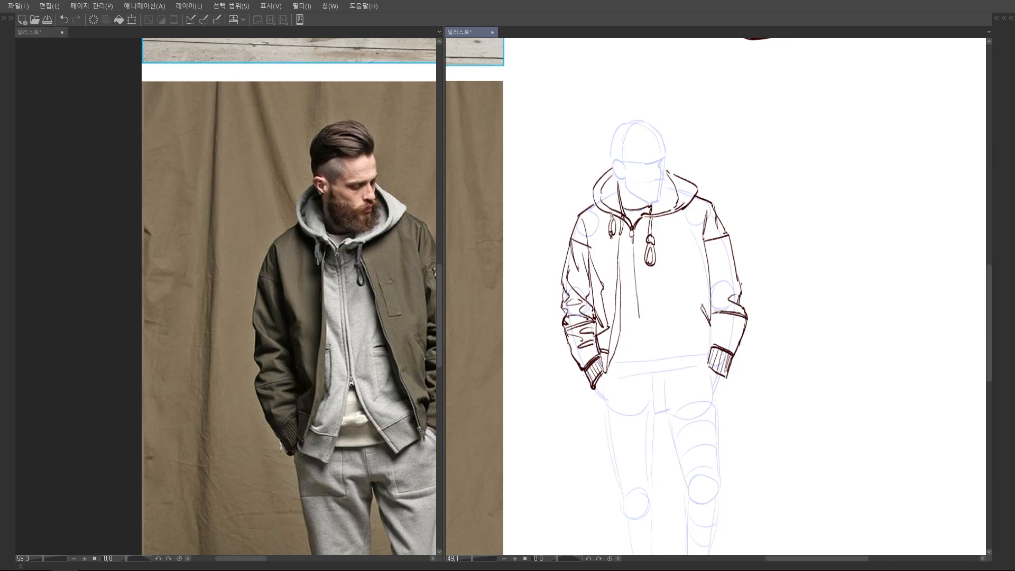
Add fold lines to the right sleeve's upper arm below the shoulder.
scroll(581, 209, up, 3)
mouse_move(570, 259)
mouse_down()
mouse_move(563, 284)
mouse_move(582, 304)
mouse_move(556, 297)
mouse_move(577, 315)
mouse_up()
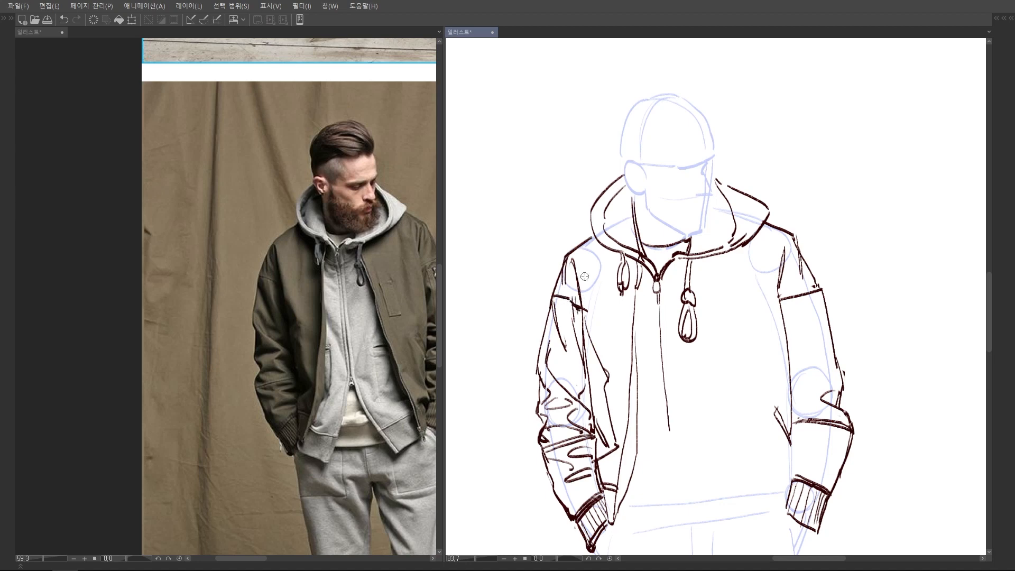
drag(585, 276, 575, 255)
drag(577, 299, 582, 329)
drag(621, 251, 615, 242)
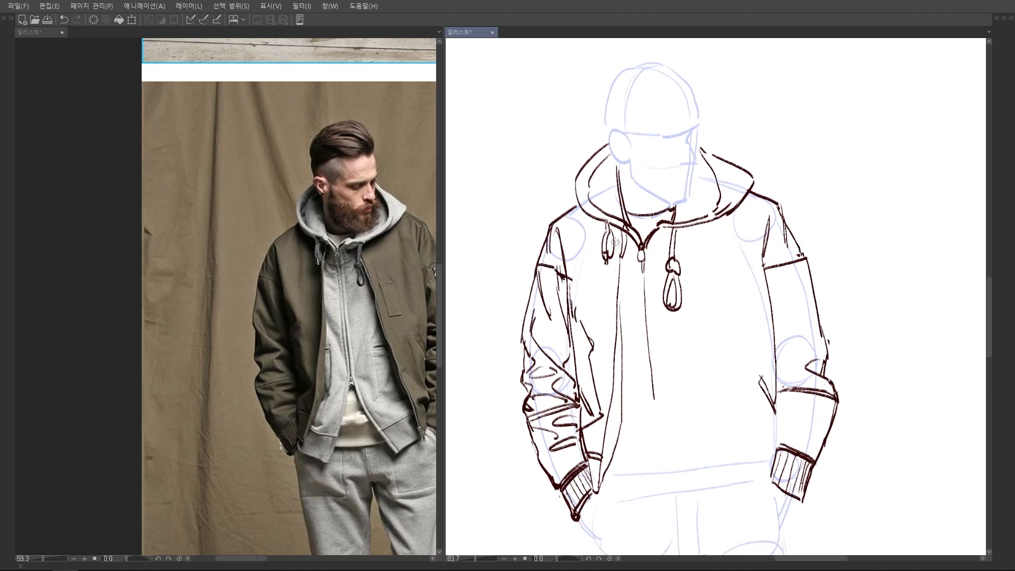
Enlarge the trousers in the photo, circle the bent left knee and draw tension lines radiating to thigh and calf.
scroll(619, 190, down, 2)
click(338, 296)
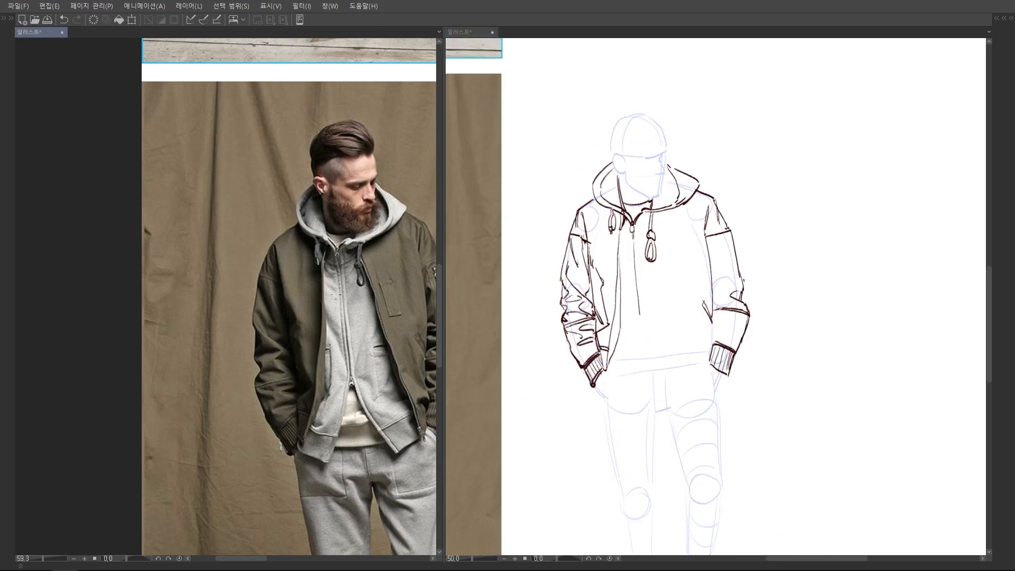
scroll(338, 296, down, 4)
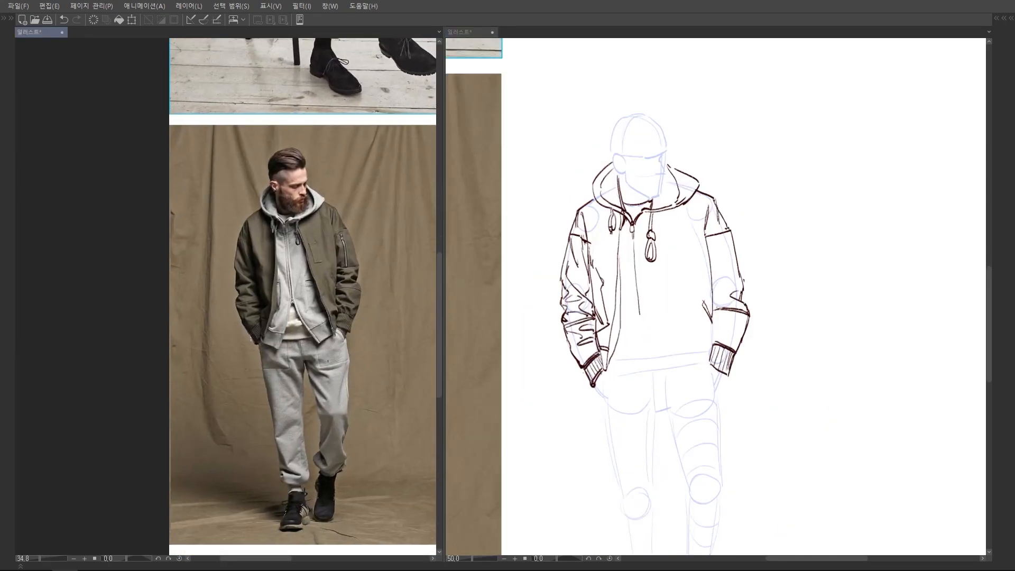
scroll(329, 366, up, 2)
scroll(328, 365, up, 2)
mouse_move(337, 365)
mouse_down()
mouse_move(343, 378)
mouse_move(291, 311)
mouse_move(347, 305)
mouse_move(293, 338)
mouse_up()
drag(328, 399, 304, 435)
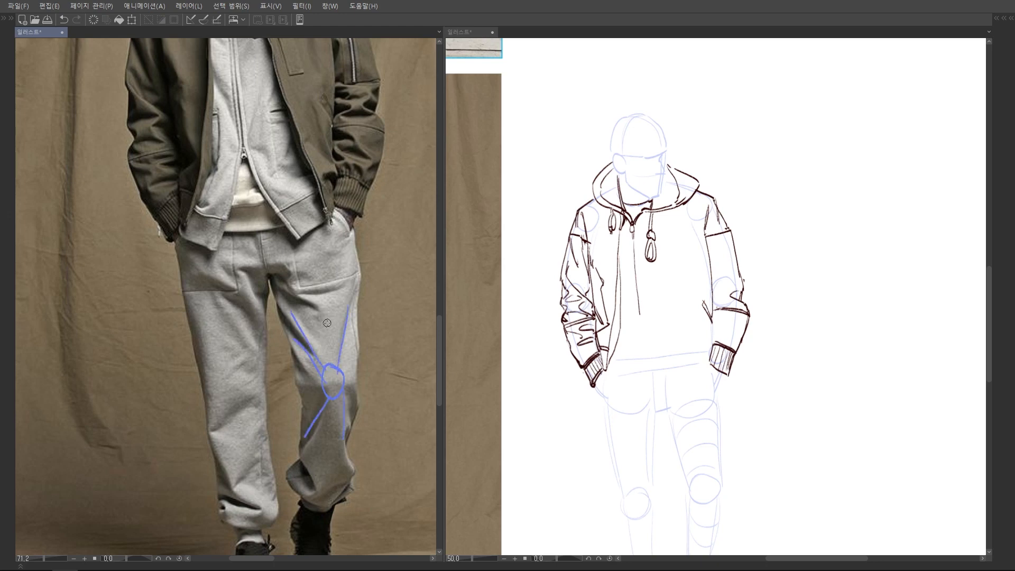
mouse_move(340, 305)
mouse_down()
mouse_move(338, 323)
mouse_move(300, 367)
mouse_up()
mouse_move(339, 325)
mouse_down()
mouse_move(329, 366)
mouse_move(355, 390)
mouse_move(360, 353)
mouse_up()
Undo the circle and tension lines marked around the left knee in the photo.
key(ctrl+z)
key(ctrl+z)
key(ctrl+z)
key(ctrl+z)
key(ctrl+z)
key(ctrl+z)
key(ctrl+z)
key(ctrl+z)
key(ctrl+z)
Try further fold-direction marks over the clothing in the photo and undo them.
drag(359, 288, 375, 397)
mouse_move(291, 284)
mouse_down()
mouse_move(365, 285)
mouse_move(339, 299)
mouse_up()
drag(390, 324, 400, 323)
mouse_move(411, 338)
mouse_down()
mouse_move(383, 323)
mouse_move(345, 338)
mouse_up()
key(ctrl+z)
key(ctrl+z)
key(ctrl+z)
mouse_move(351, 216)
mouse_down()
mouse_move(362, 246)
mouse_move(348, 275)
mouse_move(296, 286)
mouse_up()
key(ctrl+z)
key(ctrl+z)
key(ctrl+z)
Sketch short fold marks around the right leg in the photo and remove them along with the remaining knee circle.
mouse_move(220, 438)
mouse_down()
mouse_move(232, 412)
mouse_move(259, 460)
mouse_move(253, 440)
mouse_up()
drag(264, 471, 256, 410)
mouse_move(289, 377)
mouse_down()
mouse_move(243, 435)
mouse_move(251, 442)
mouse_up()
key(ctrl+z)
key(ctrl+z)
key(ctrl+z)
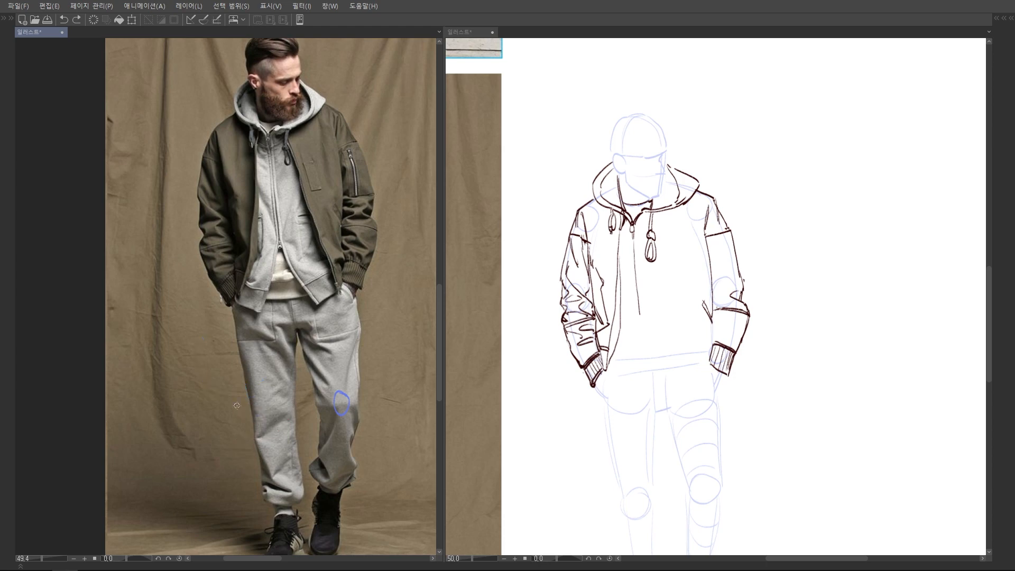
key(ctrl+z)
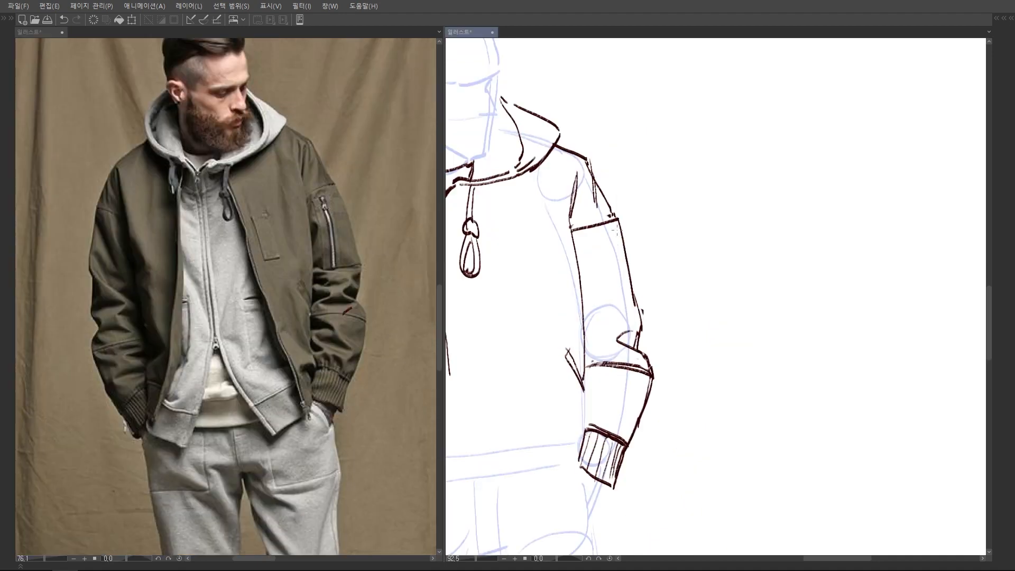
Draw short fold lines on the left sleeve's upper arm below the shoulder.
drag(574, 171, 570, 184)
mouse_move(618, 210)
mouse_down()
mouse_move(534, 185)
mouse_move(570, 166)
mouse_move(568, 193)
mouse_up()
drag(590, 87, 531, 106)
drag(574, 193, 607, 138)
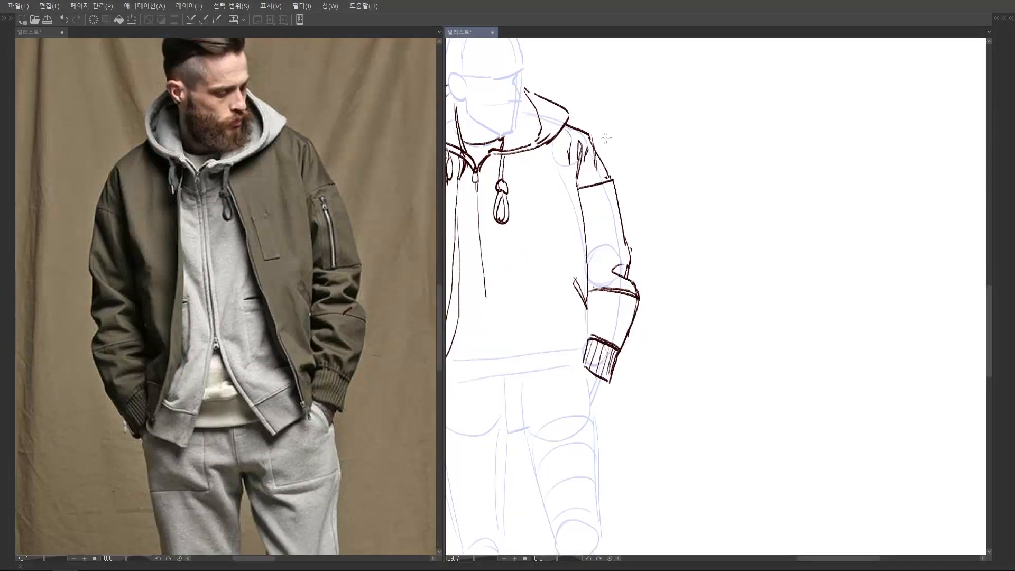
Draw the zipped pocket on the left sleeve's upper arm, with its outline, zipper lines and pull tab.
mouse_move(594, 187)
mouse_down()
mouse_move(586, 193)
mouse_move(586, 183)
mouse_up()
mouse_move(595, 226)
mouse_down()
mouse_move(598, 257)
mouse_move(615, 223)
mouse_move(634, 234)
mouse_move(602, 249)
mouse_move(632, 243)
mouse_up()
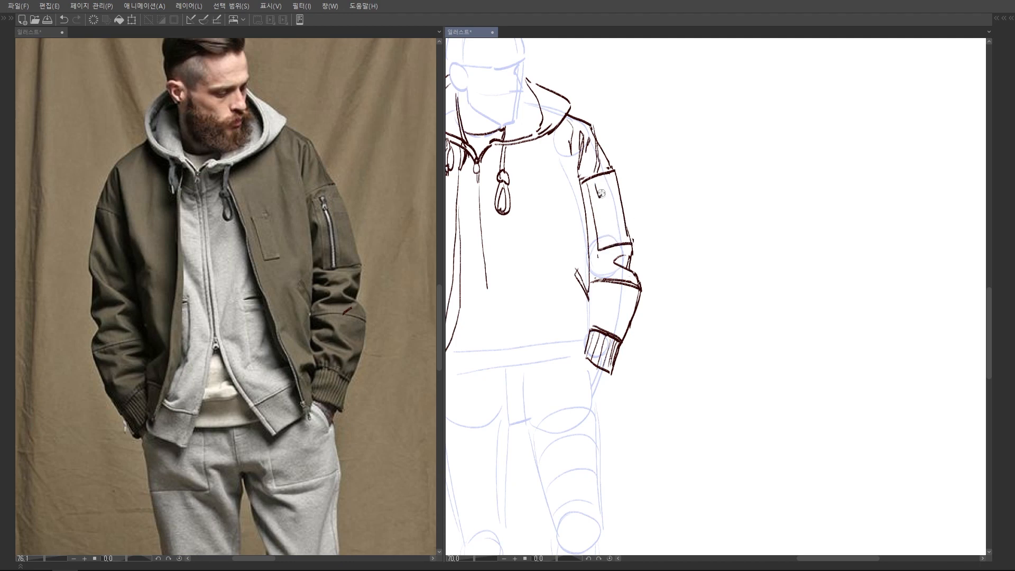
drag(599, 197, 610, 243)
drag(587, 205, 587, 228)
drag(600, 250, 608, 218)
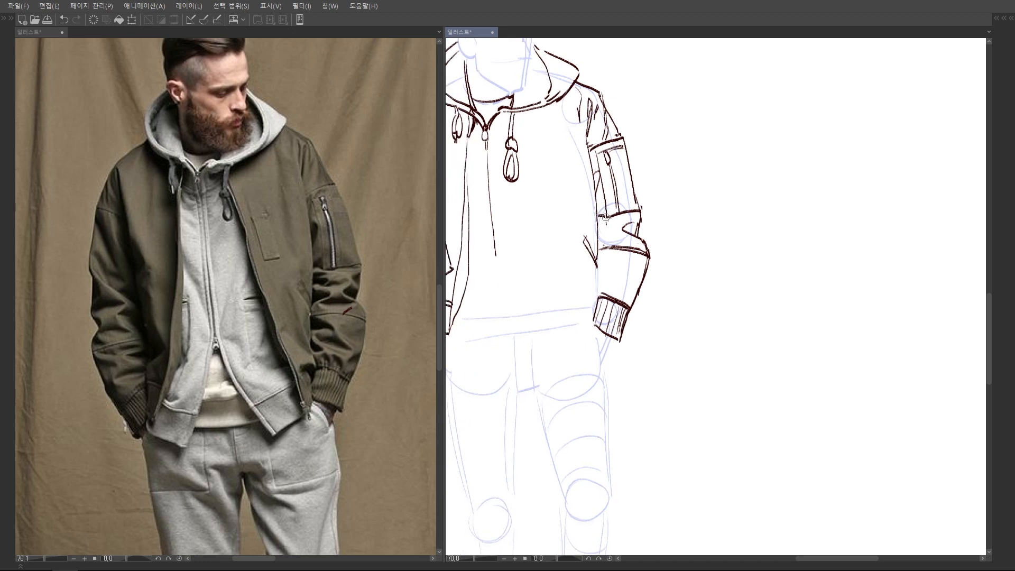
Erase the left sleeve's outer elbow edge below the pocket and redraw it as a bumpy, folded contour.
drag(638, 183, 639, 173)
mouse_move(640, 212)
mouse_down()
mouse_move(611, 216)
mouse_move(623, 231)
mouse_move(652, 228)
mouse_move(654, 239)
mouse_up()
drag(646, 238, 643, 222)
key(ctrl+d)
key(e)
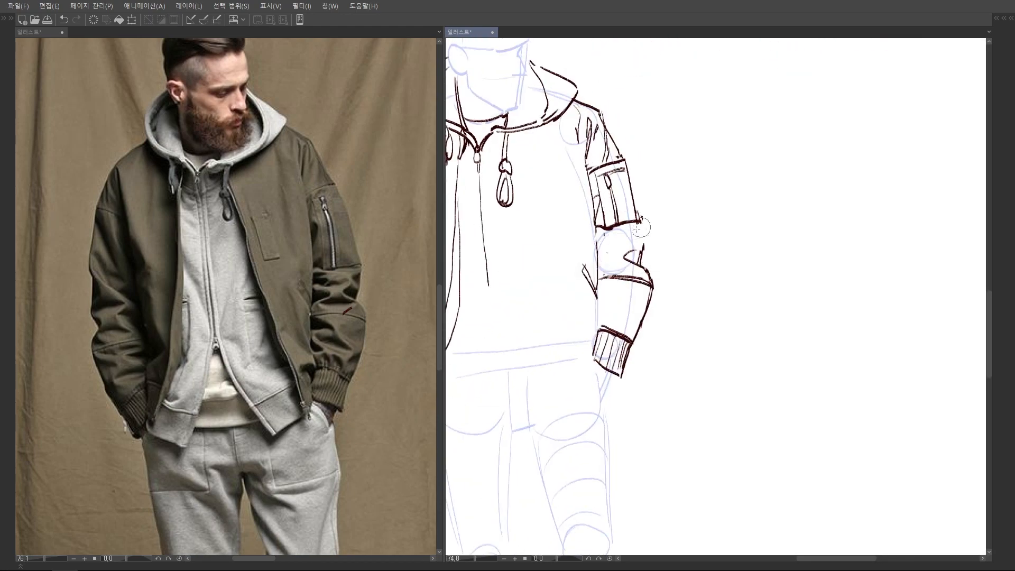
key(p)
drag(640, 222, 638, 264)
key(ctrl+z)
mouse_move(631, 249)
mouse_down()
mouse_move(628, 260)
mouse_move(638, 241)
mouse_up()
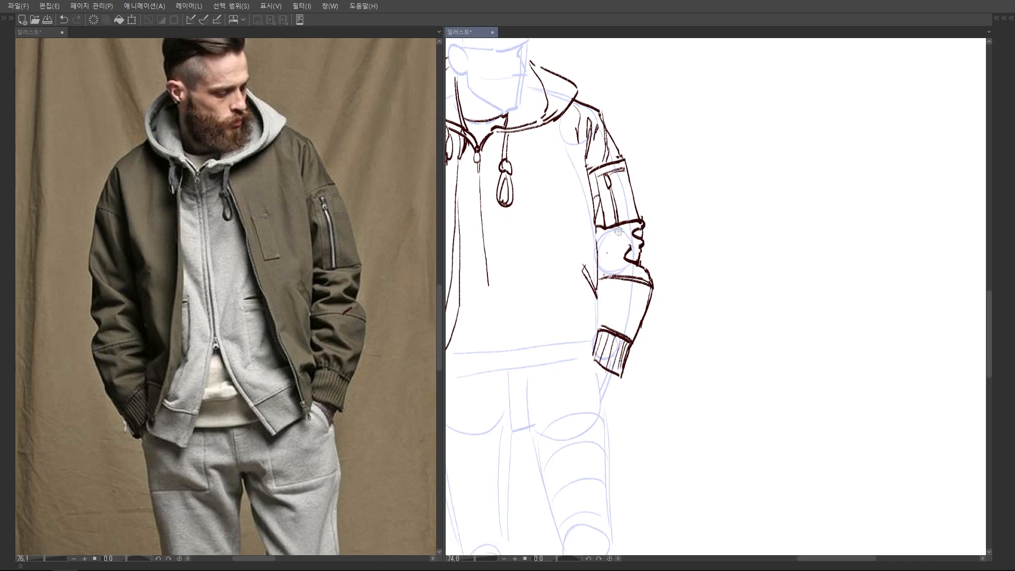
Fill the left sleeve's elbow and forearm with zigzag folds between the pocket and the cuff.
mouse_move(624, 239)
mouse_down()
mouse_move(601, 258)
mouse_move(612, 240)
mouse_up()
mouse_move(597, 250)
mouse_down()
mouse_move(620, 258)
mouse_move(598, 270)
mouse_up()
mouse_move(606, 269)
mouse_down()
mouse_move(635, 264)
mouse_move(622, 246)
mouse_move(602, 245)
mouse_up()
scroll(623, 254, down, 2)
drag(605, 247, 629, 256)
mouse_move(605, 249)
mouse_down()
mouse_move(627, 247)
mouse_move(633, 275)
mouse_move(645, 213)
mouse_move(588, 243)
mouse_move(600, 259)
mouse_move(586, 258)
mouse_move(619, 276)
mouse_up()
scroll(631, 254, up, 3)
key(ctrl+z)
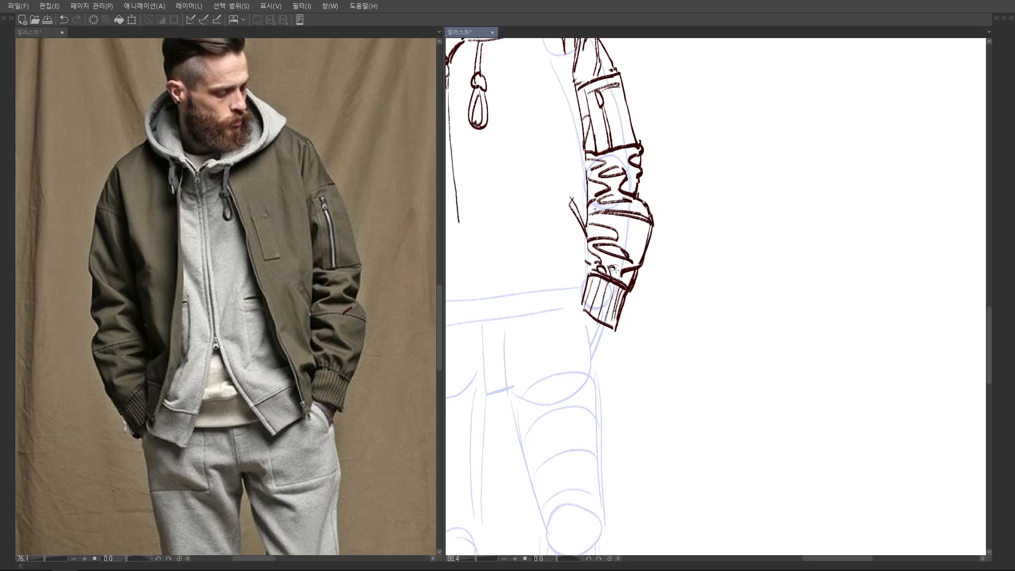
Draw the jacket's left front edge as a double line from below the hood drawstring down to the hem.
scroll(611, 267, down, 3)
scroll(680, 245, down, 2)
scroll(519, 284, up, 6)
drag(519, 283, 543, 270)
scroll(561, 243, down, 4)
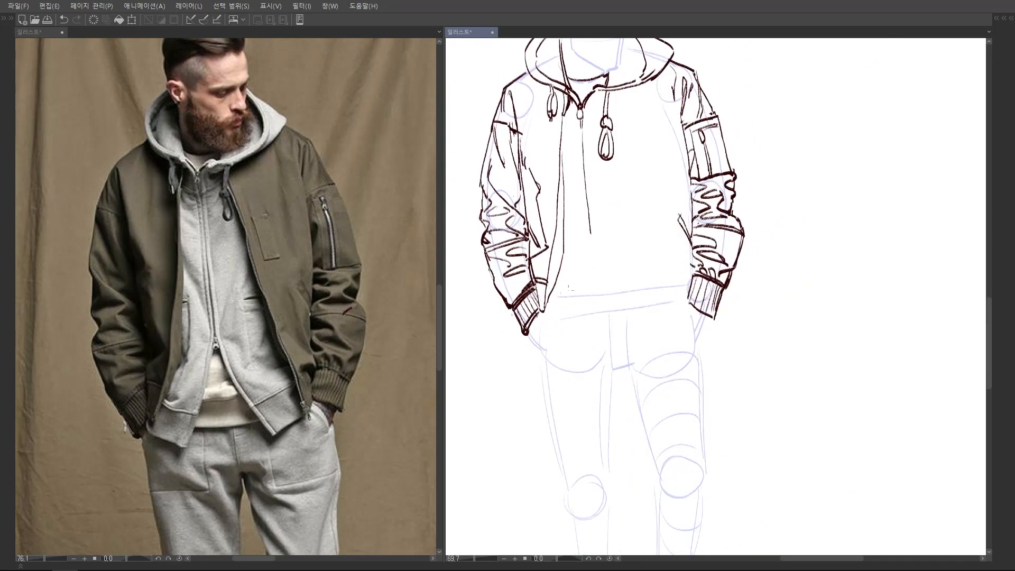
scroll(568, 288, down, 3)
scroll(356, 334, up, 1)
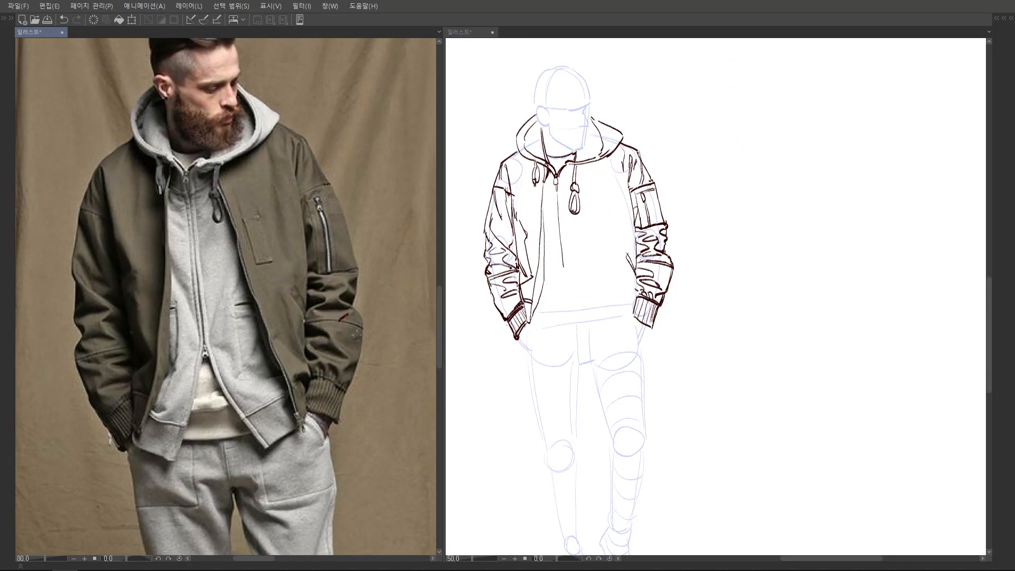
scroll(355, 334, down, 2)
scroll(616, 126, up, 4)
drag(553, 192, 574, 274)
mouse_move(582, 238)
mouse_down()
mouse_move(583, 217)
mouse_move(608, 354)
mouse_up()
drag(606, 349, 602, 320)
drag(574, 239, 602, 326)
drag(602, 322, 625, 395)
mouse_move(615, 346)
mouse_down()
mouse_move(632, 398)
mouse_move(645, 382)
mouse_up()
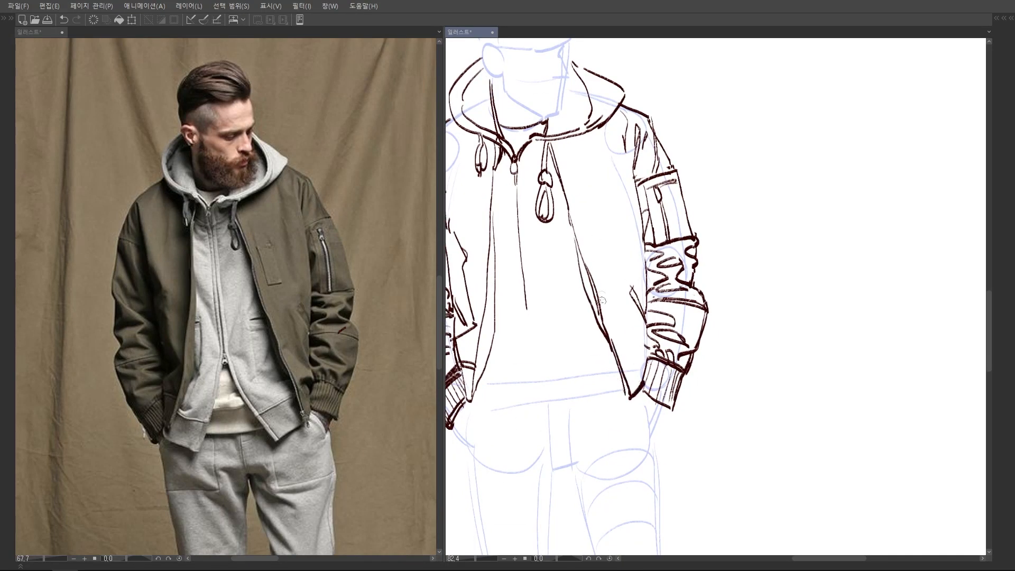
Add creases beside the left elbow, a narrow rectangular chest pocket, and a fold line down the jacket's left chest.
scroll(640, 351, down, 1)
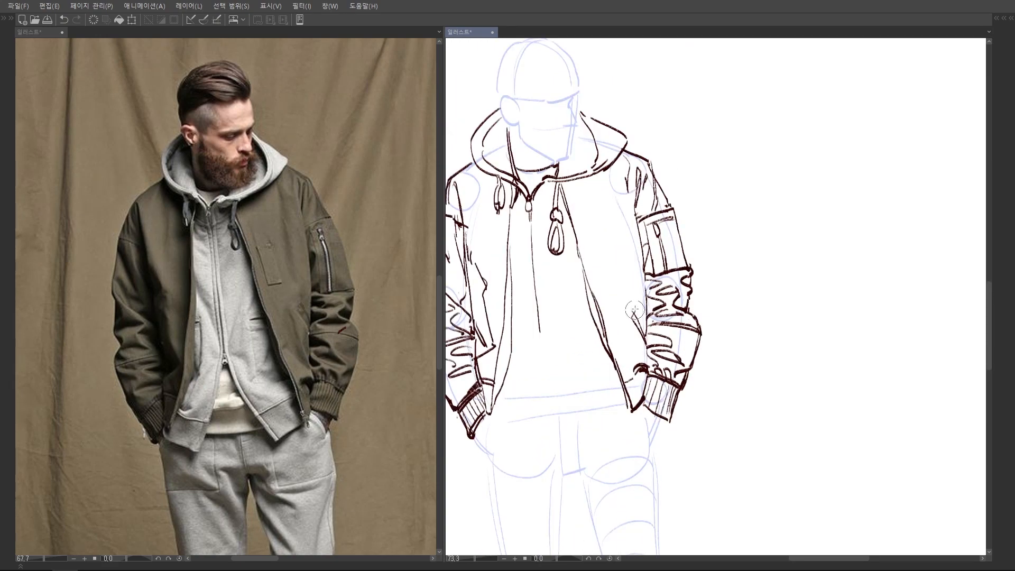
mouse_move(632, 293)
mouse_down()
mouse_move(651, 323)
mouse_move(647, 370)
mouse_up()
drag(635, 305, 639, 332)
mouse_move(593, 259)
mouse_down()
mouse_move(602, 294)
mouse_move(606, 255)
mouse_up()
drag(606, 256, 624, 308)
drag(636, 239, 646, 276)
scroll(658, 208, down, 4)
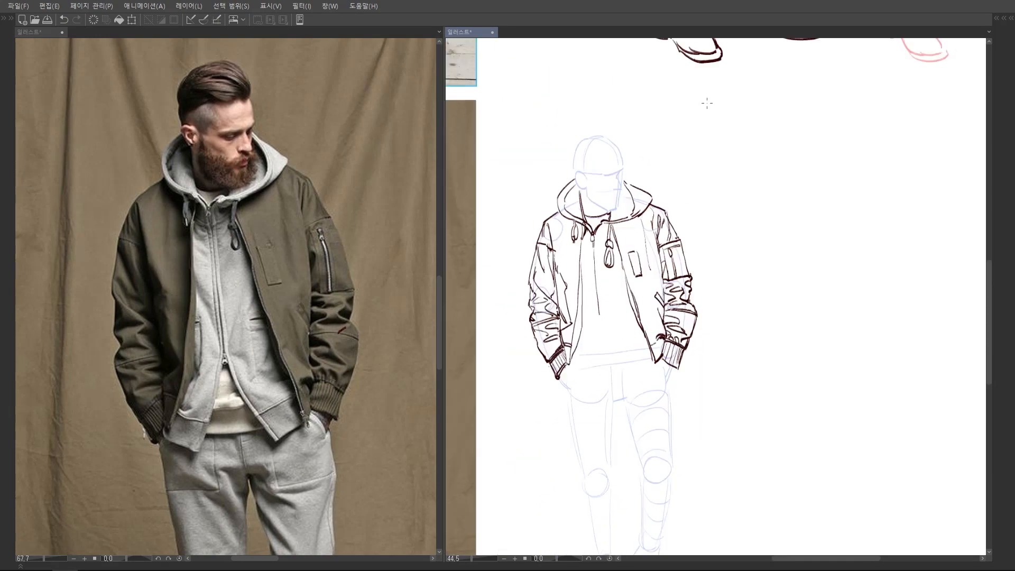
Add a short crease on the jacket's lower left front beside the cuff.
scroll(716, 210, down, 3)
scroll(685, 295, up, 7)
drag(695, 300, 677, 326)
key(ctrl+z)
mouse_move(662, 311)
mouse_down()
mouse_move(626, 288)
mouse_move(659, 316)
mouse_up()
scroll(692, 256, down, 6)
scroll(719, 232, up, 4)
scroll(635, 249, down, 2)
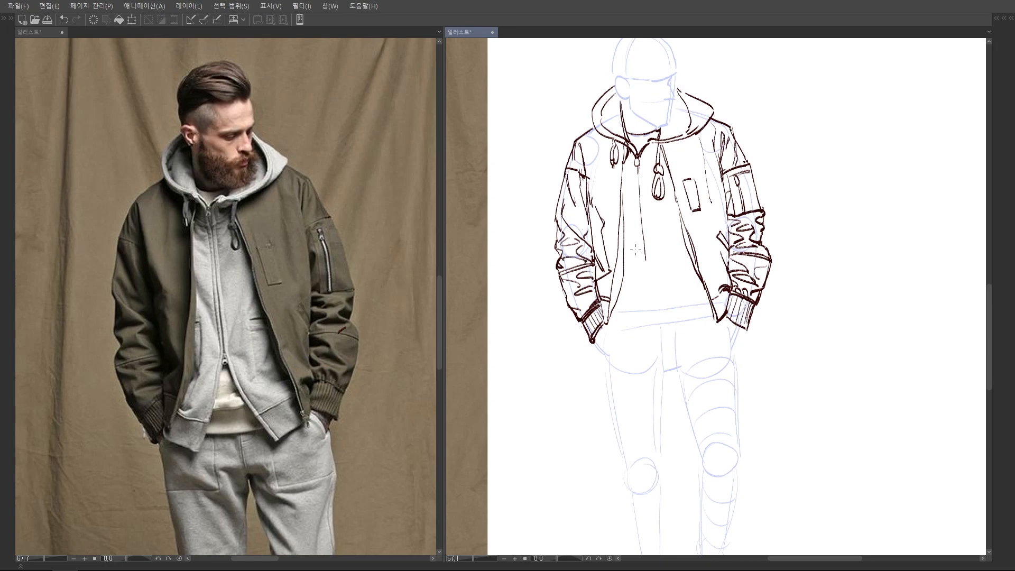
Erase the zigzag folds inside the right sleeve's elbow and forearm.
scroll(636, 250, up, 3)
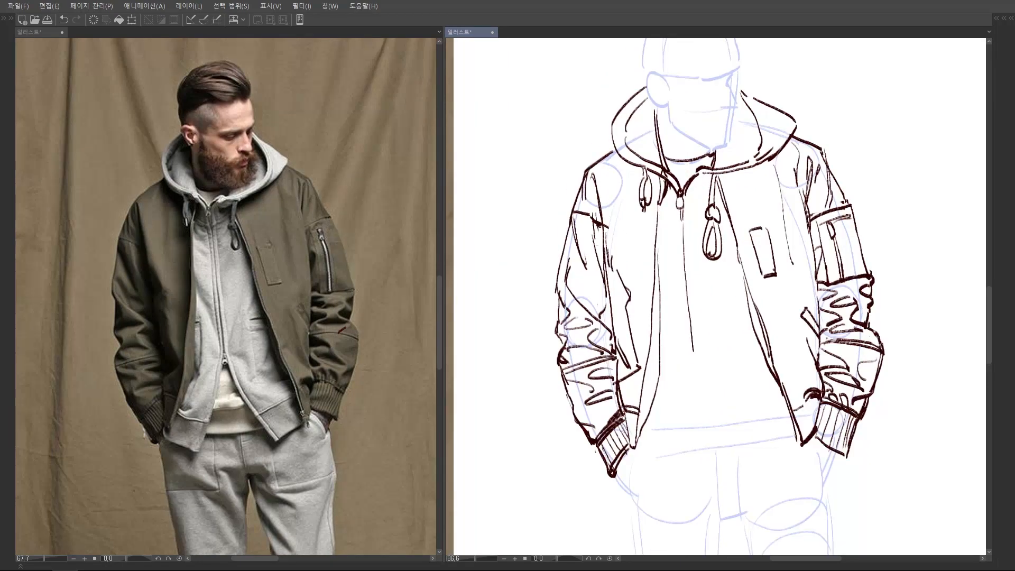
mouse_move(587, 264)
mouse_down()
mouse_move(578, 227)
mouse_move(573, 273)
mouse_move(594, 348)
mouse_move(584, 378)
mouse_move(595, 394)
mouse_move(607, 388)
mouse_up()
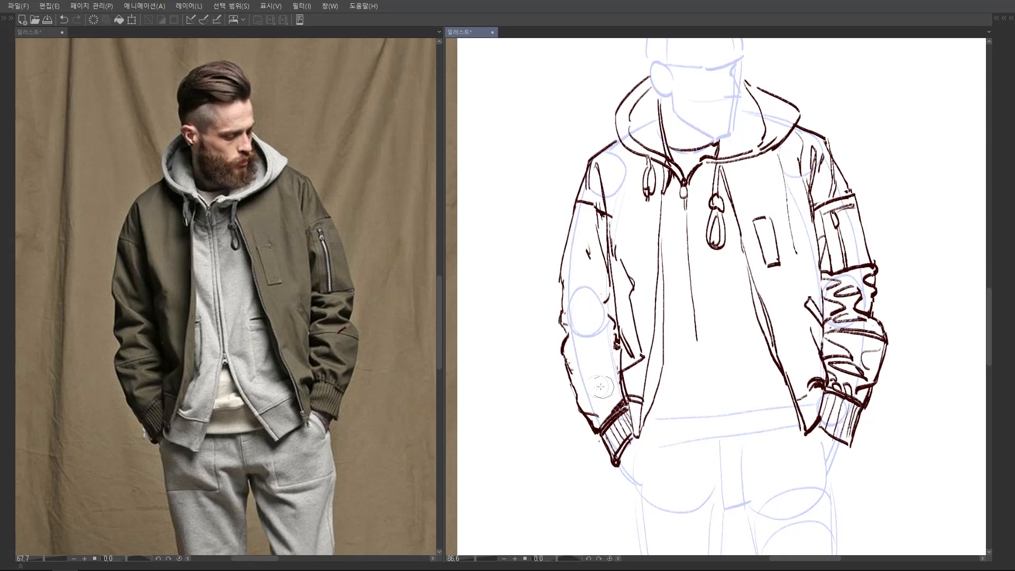
drag(607, 302, 613, 346)
drag(588, 211, 591, 200)
key(p)
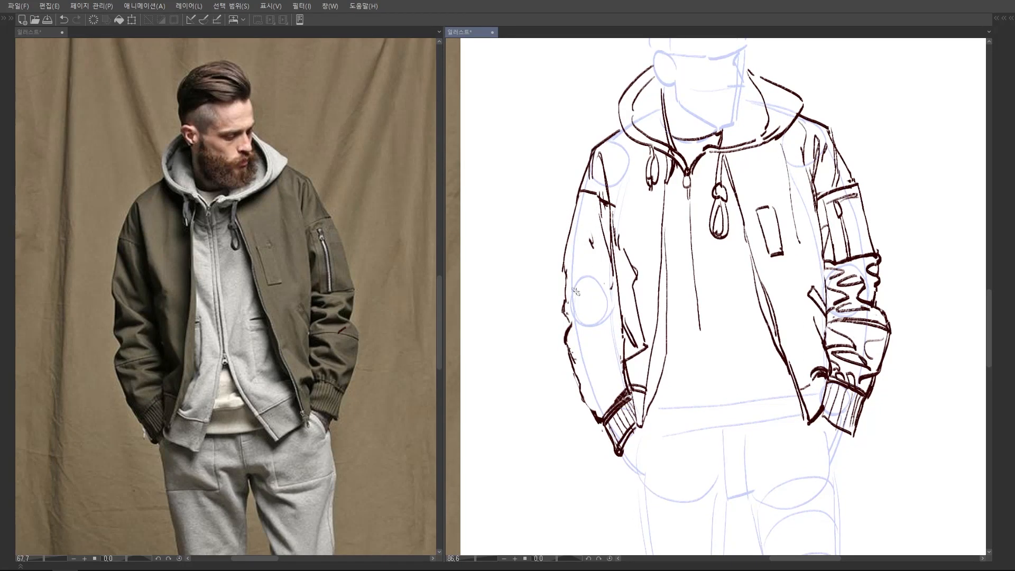
Paint the right sleeve's folds as solid dark shadow shapes from the elbow to the cuff.
mouse_move(576, 289)
mouse_down()
mouse_move(601, 292)
mouse_move(576, 294)
mouse_up()
mouse_move(572, 251)
mouse_down()
mouse_move(568, 292)
mouse_move(569, 278)
mouse_up()
mouse_move(576, 241)
mouse_down()
mouse_move(605, 279)
mouse_move(593, 277)
mouse_move(585, 313)
mouse_move(566, 319)
mouse_move(569, 370)
mouse_move(587, 369)
mouse_up()
drag(614, 328, 614, 331)
mouse_move(620, 284)
mouse_down()
mouse_move(620, 315)
mouse_move(610, 282)
mouse_up()
mouse_move(580, 327)
mouse_down()
mouse_move(595, 346)
mouse_move(626, 348)
mouse_up()
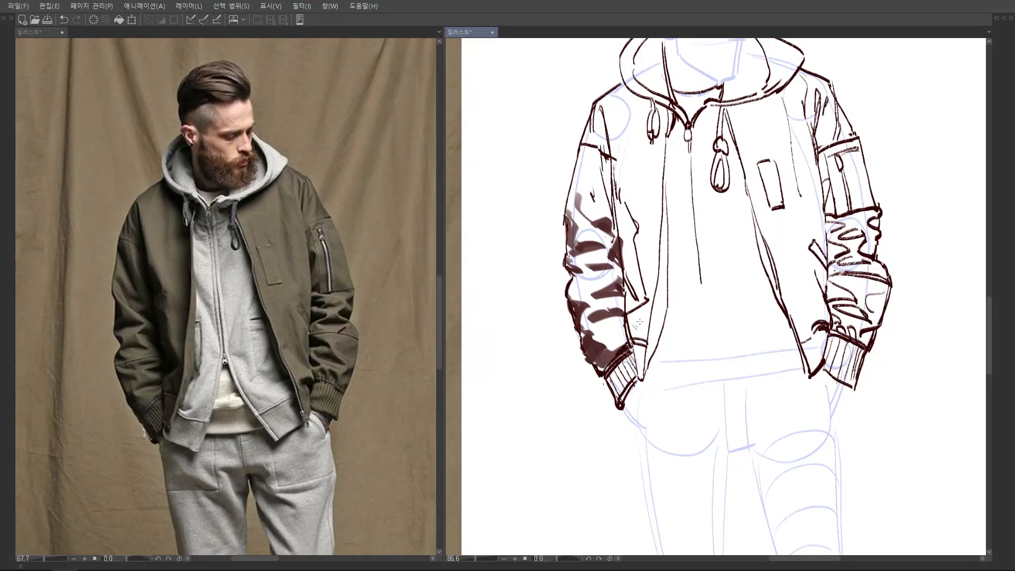
drag(735, 253, 693, 249)
drag(693, 248, 650, 283)
Undo the dark shadow shapes and restore the zigzag line folds on the right sleeve.
key(ctrl+z)
key(ctrl+z)
key(ctrl+z)
key(ctrl+z)
key(ctrl+z)
key(ctrl+z)
key(ctrl+z)
key(ctrl+z)
key(ctrl+z)
key(ctrl+z)
Ink the man's ear, jawline and the front profile of the face with the nose.
drag(740, 246, 674, 246)
drag(681, 212, 655, 302)
drag(671, 266, 793, 266)
drag(588, 237, 607, 242)
mouse_move(600, 233)
mouse_down()
mouse_move(583, 242)
mouse_move(626, 303)
mouse_move(681, 322)
mouse_up()
mouse_move(690, 236)
mouse_down()
mouse_move(698, 278)
mouse_move(684, 320)
mouse_up()
drag(696, 233, 699, 265)
Draw the brows and eyes and outline the swept-back hair around the head.
mouse_move(694, 190)
mouse_down()
mouse_move(704, 233)
mouse_move(658, 242)
mouse_move(677, 239)
mouse_up()
drag(662, 241, 632, 243)
drag(645, 249, 698, 241)
mouse_move(691, 194)
mouse_down()
mouse_move(678, 241)
mouse_move(656, 246)
mouse_move(677, 245)
mouse_up()
drag(672, 204, 679, 245)
mouse_move(608, 186)
mouse_down()
mouse_move(688, 214)
mouse_move(682, 205)
mouse_move(566, 232)
mouse_move(580, 255)
mouse_move(564, 281)
mouse_up()
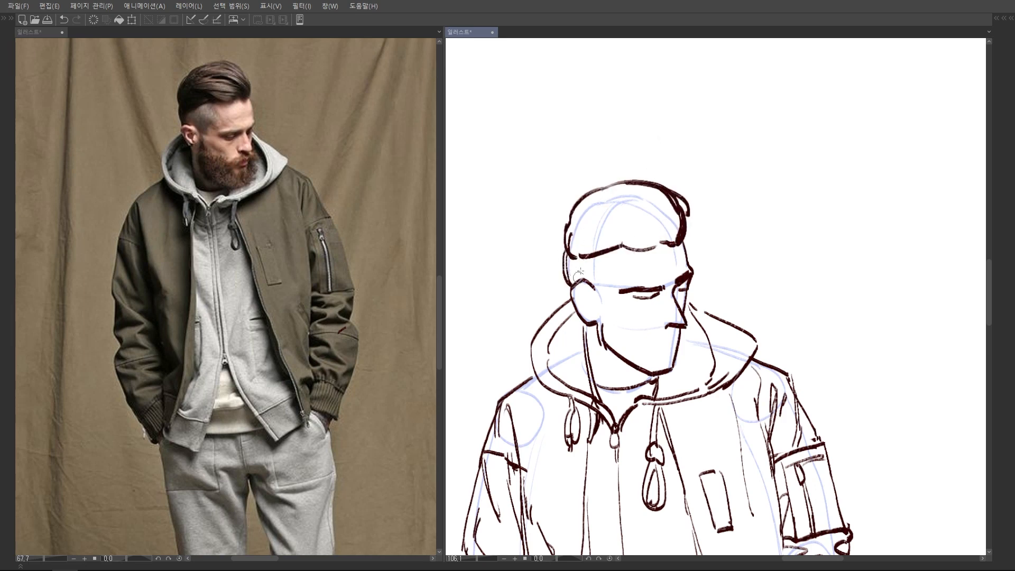
Fill the hair with thick swept-back strands and hatch the short side above the ear.
mouse_move(633, 250)
mouse_down()
mouse_move(596, 310)
mouse_move(568, 278)
mouse_up()
drag(589, 209, 661, 233)
mouse_move(629, 199)
mouse_down()
mouse_move(682, 227)
mouse_move(687, 215)
mouse_up()
mouse_move(576, 210)
mouse_down()
mouse_move(654, 222)
mouse_move(657, 231)
mouse_up()
drag(589, 231, 655, 240)
drag(578, 225, 609, 240)
drag(589, 230, 615, 251)
drag(567, 226, 588, 235)
Select the man's eye and brow, adjust their placement slightly, and clear the selection.
scroll(611, 187, down, 6)
scroll(594, 166, up, 3)
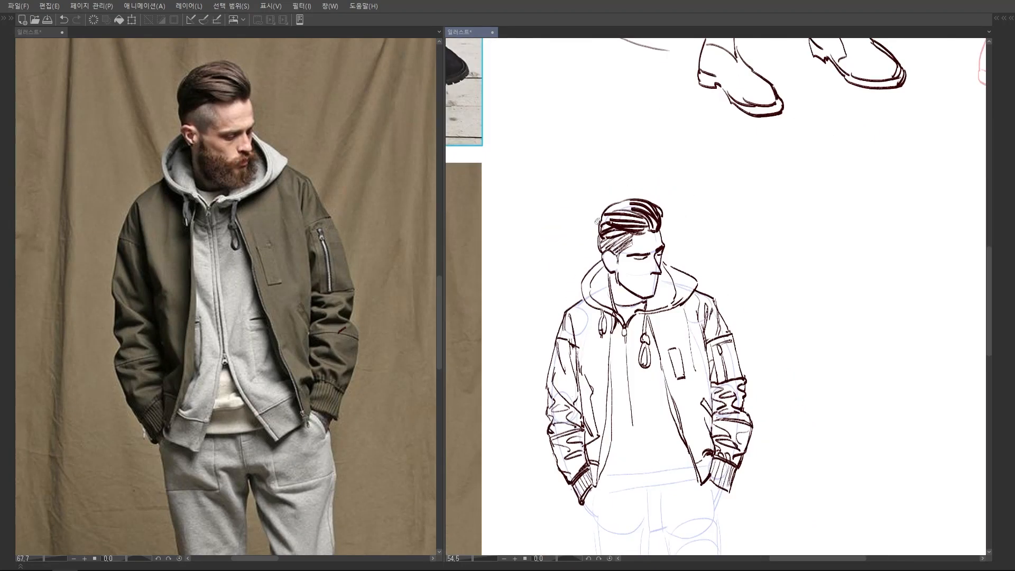
scroll(592, 172, down, 3)
scroll(619, 215, up, 4)
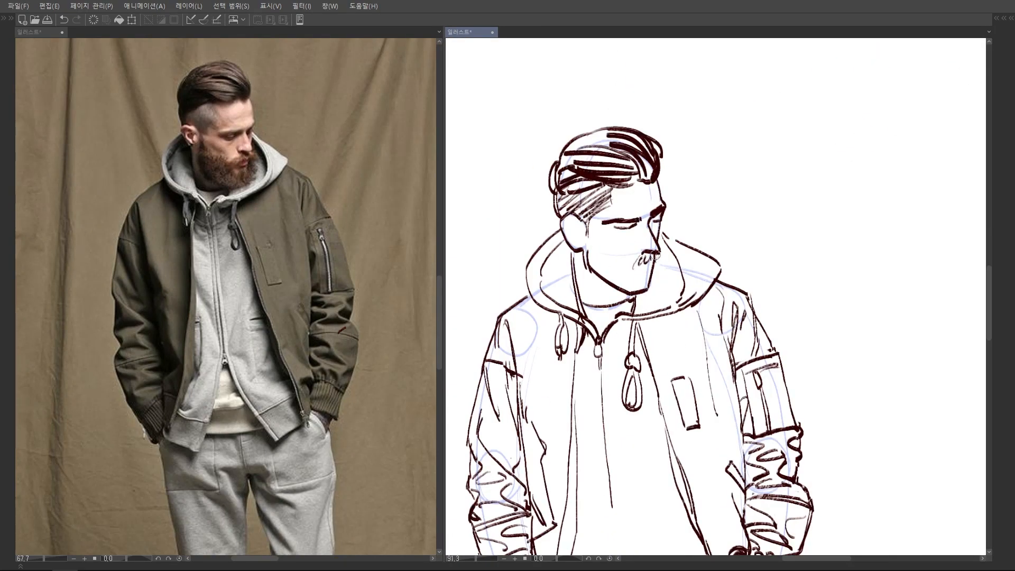
mouse_move(668, 197)
mouse_down()
mouse_move(670, 212)
mouse_move(638, 227)
mouse_up()
key(ctrl+d)
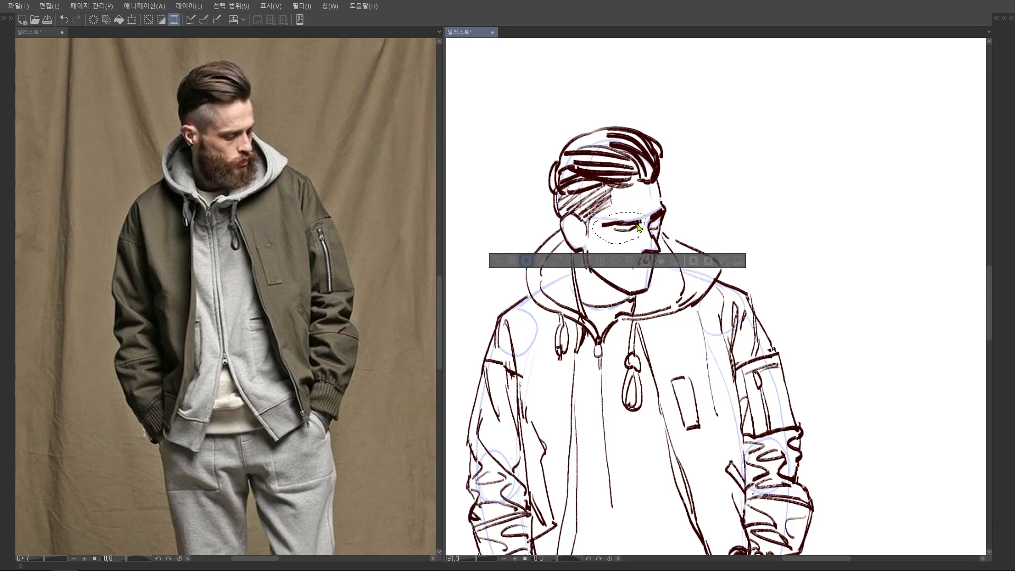
key(ctrl+d)
key(p)
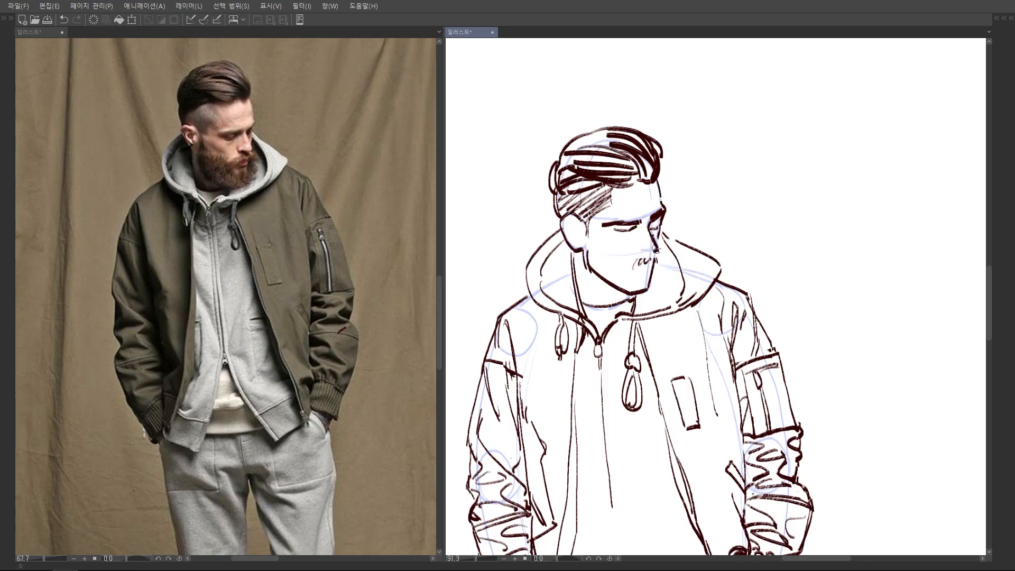
Sketch short beard strokes along the jaw and chin.
scroll(664, 237, down, 2)
drag(615, 238, 634, 280)
key(ctrl+z)
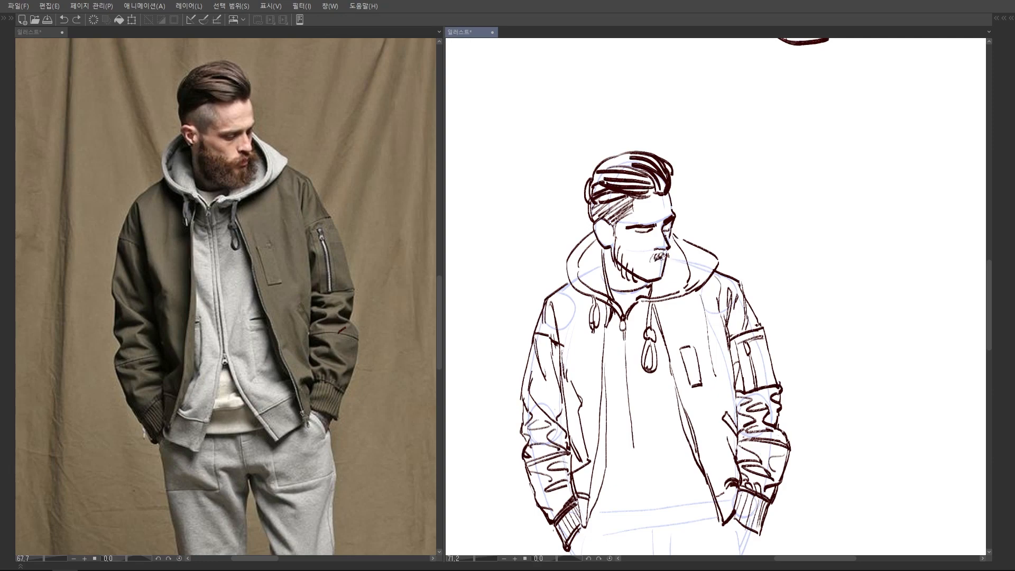
mouse_move(669, 250)
mouse_down()
mouse_move(667, 288)
mouse_move(634, 291)
mouse_up()
drag(622, 255, 651, 273)
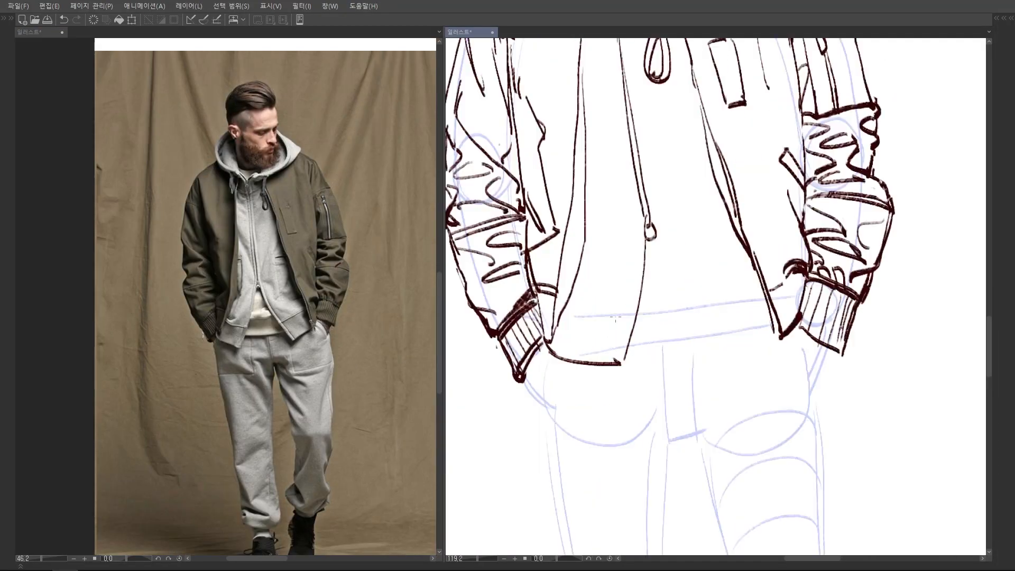
Redraw the bottom edge of the hoodie's right front and add the hem band line above it.
key(ctrl+z)
drag(550, 348, 616, 366)
drag(564, 318, 634, 331)
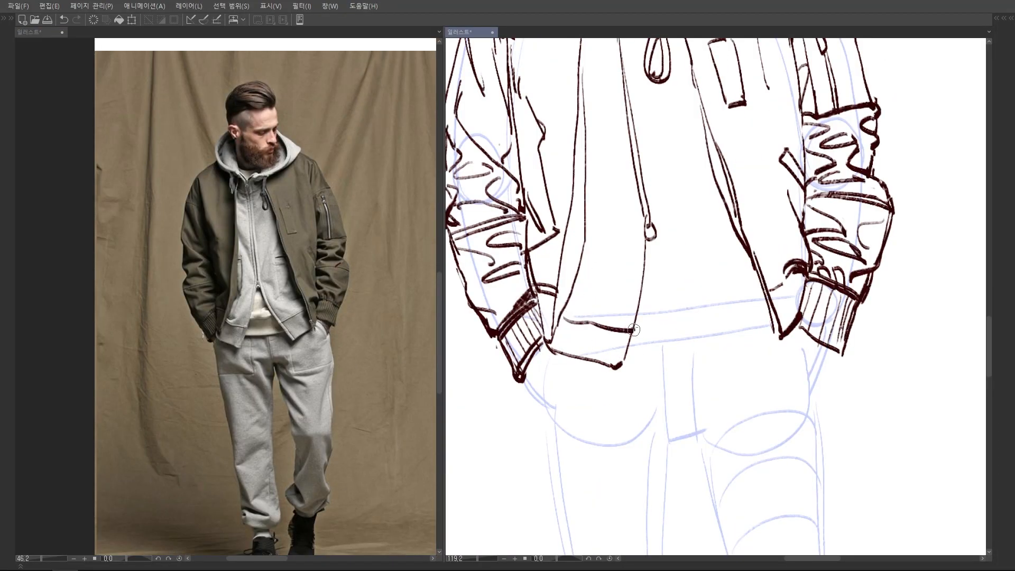
scroll(669, 279, down, 4)
scroll(683, 276, up, 2)
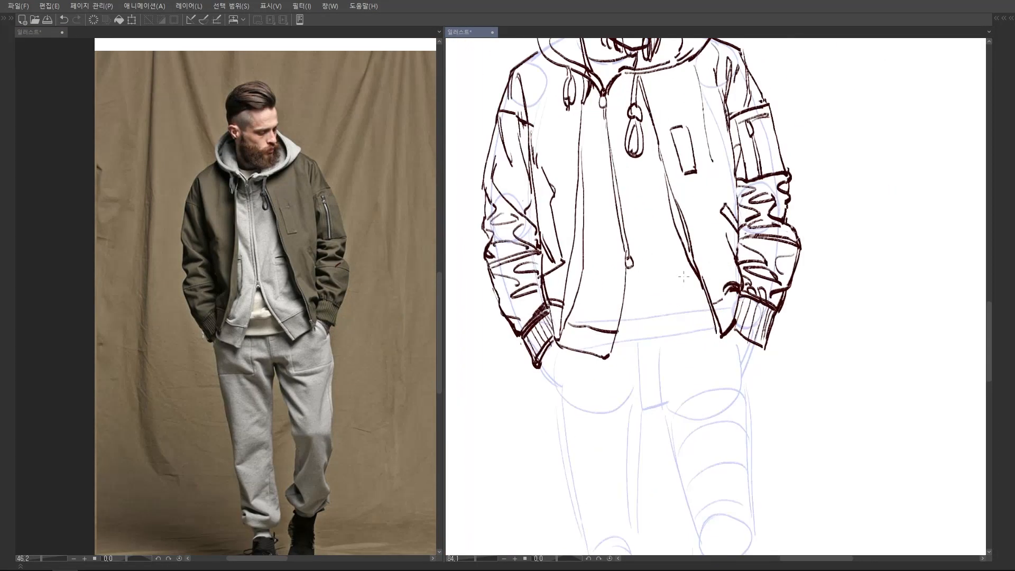
Trace the outline of the jacket's slanted chest pocket on the reference photo.
click(313, 321)
scroll(264, 294, up, 5)
click(645, 215)
drag(645, 216, 645, 231)
drag(350, 285, 332, 410)
drag(283, 223, 300, 282)
drag(284, 224, 306, 222)
drag(304, 226, 316, 280)
drag(300, 282, 316, 281)
Select the drawn chest pocket, move it slightly down and closer to the jacket opening, and clear the selection.
mouse_move(691, 162)
mouse_down()
mouse_move(653, 247)
mouse_move(675, 197)
mouse_up()
drag(670, 238, 664, 242)
key(ctrl+d)
Ink the hoodie's left front edge from the zip pull down to the hem corner, with its bottom edge.
scroll(671, 227, down, 3)
click(328, 340)
scroll(329, 285, down, 3)
drag(330, 284, 340, 330)
click(617, 278)
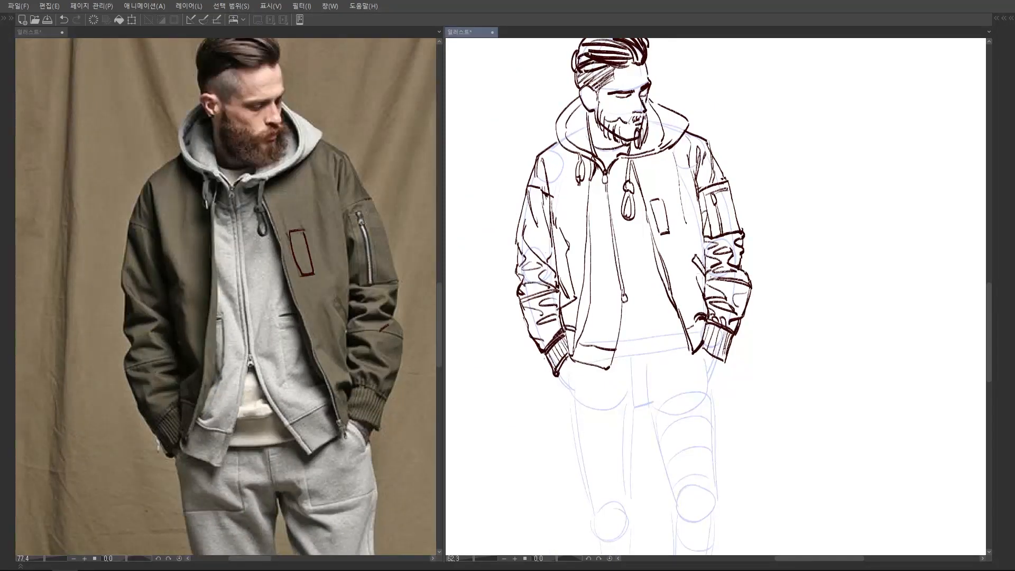
scroll(617, 278, up, 2)
drag(620, 293, 654, 354)
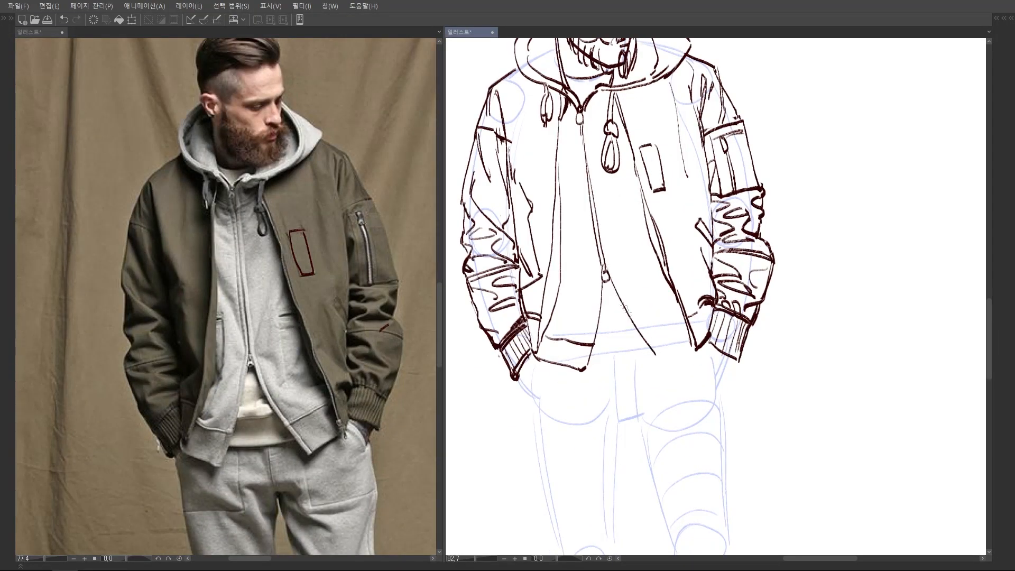
drag(609, 281, 655, 358)
drag(658, 360, 694, 344)
drag(609, 279, 657, 360)
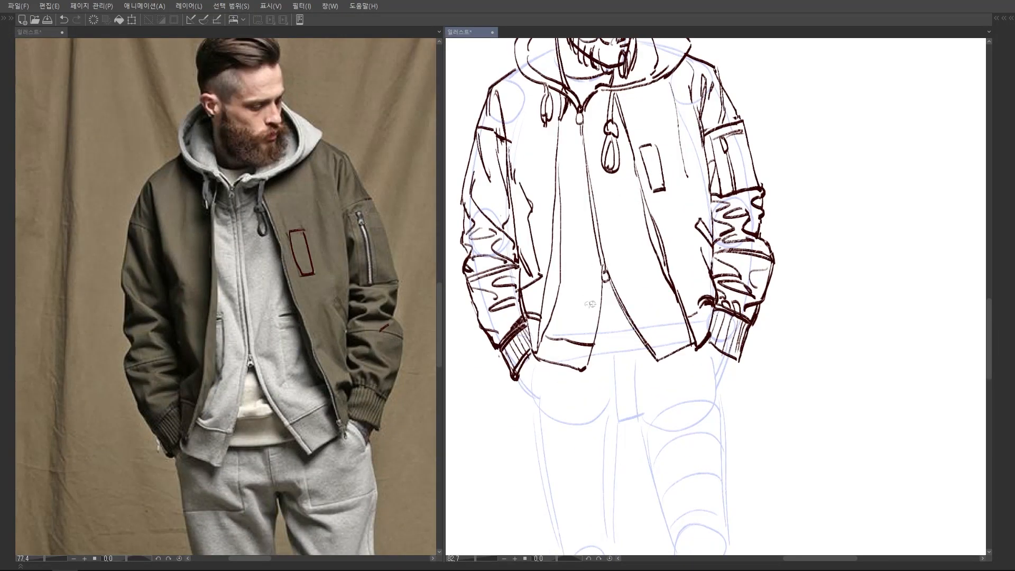
drag(603, 286, 588, 353)
Add the hem band line on the hoodie's left front and short pocket openings on both fronts.
mouse_move(615, 284)
mouse_down()
mouse_move(658, 358)
mouse_move(686, 312)
mouse_up()
drag(657, 264, 655, 285)
mouse_move(644, 251)
mouse_down()
mouse_move(631, 256)
mouse_move(648, 326)
mouse_up()
drag(561, 253, 568, 252)
drag(569, 256, 563, 325)
Draw the bottom edge and hem band of the undershirt showing between the open hoodie fronts.
scroll(631, 234, down, 5)
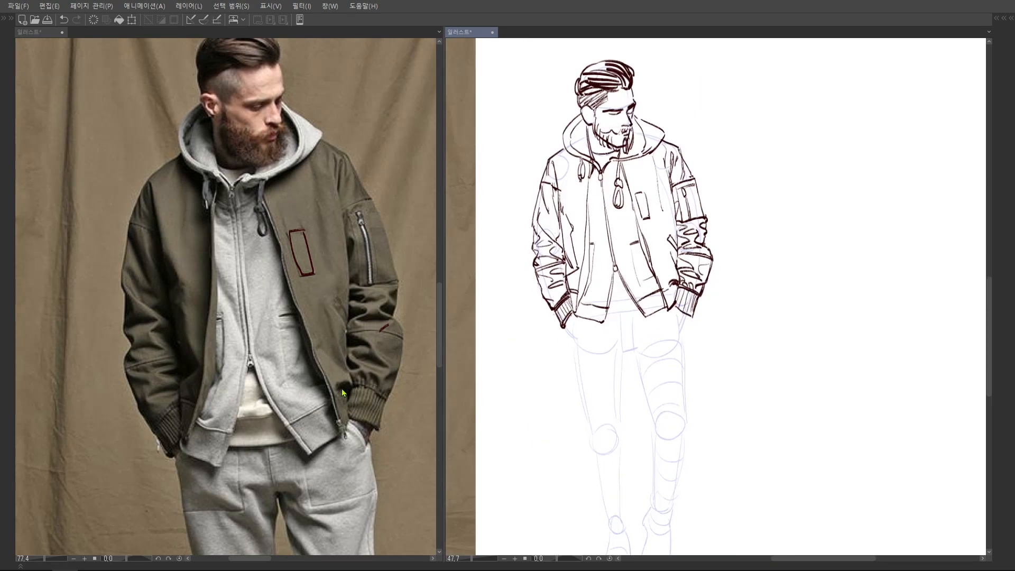
scroll(342, 389, down, 3)
drag(341, 388, 344, 286)
scroll(616, 315, up, 3)
mouse_move(616, 315)
mouse_down()
mouse_move(595, 257)
mouse_move(577, 263)
mouse_move(579, 277)
mouse_up()
mouse_move(662, 251)
mouse_down()
mouse_move(629, 244)
mouse_move(642, 268)
mouse_up()
mouse_move(644, 268)
mouse_down()
mouse_move(662, 250)
mouse_move(627, 233)
mouse_move(628, 246)
mouse_move(620, 229)
mouse_up()
drag(603, 220, 613, 217)
scroll(634, 239, down, 5)
scroll(632, 249, up, 4)
scroll(352, 280, down, 1)
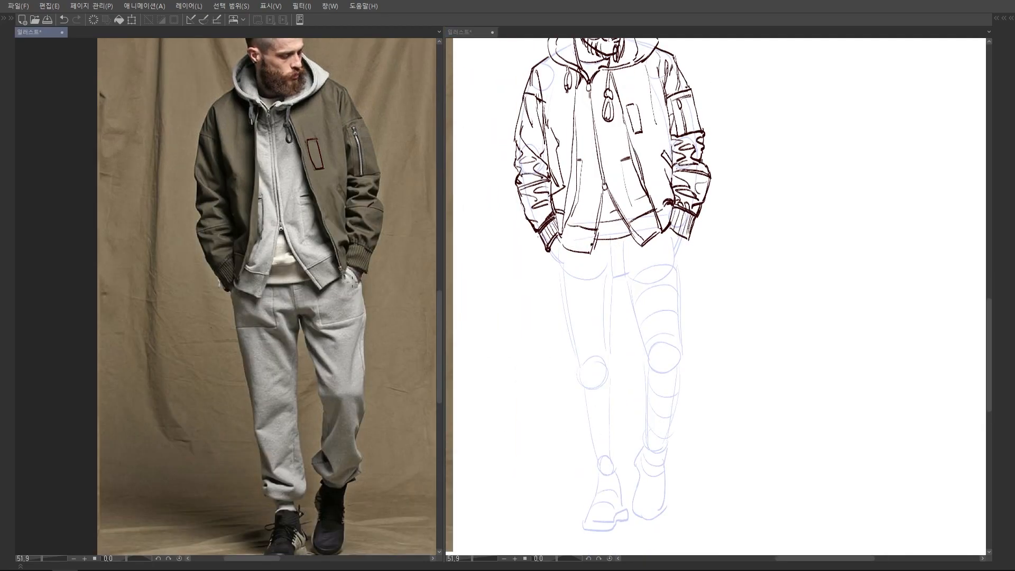
drag(345, 330, 338, 309)
key(ctrl+z)
key(ctrl+z)
key(ctrl+z)
Draw the trousers' fly line, the folds radiating from the crotch and the start of both inner thigh lines.
click(652, 256)
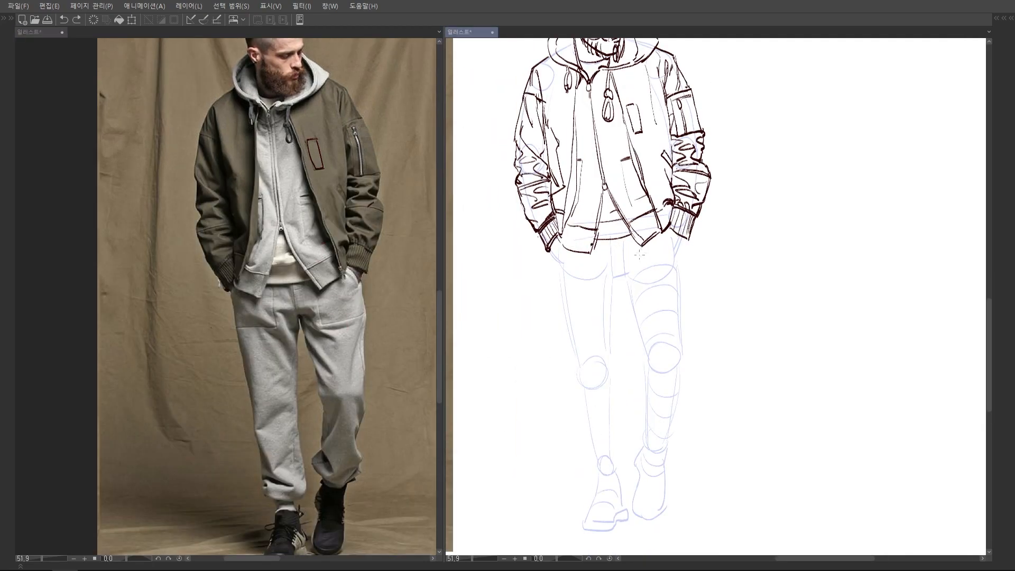
drag(638, 214, 640, 205)
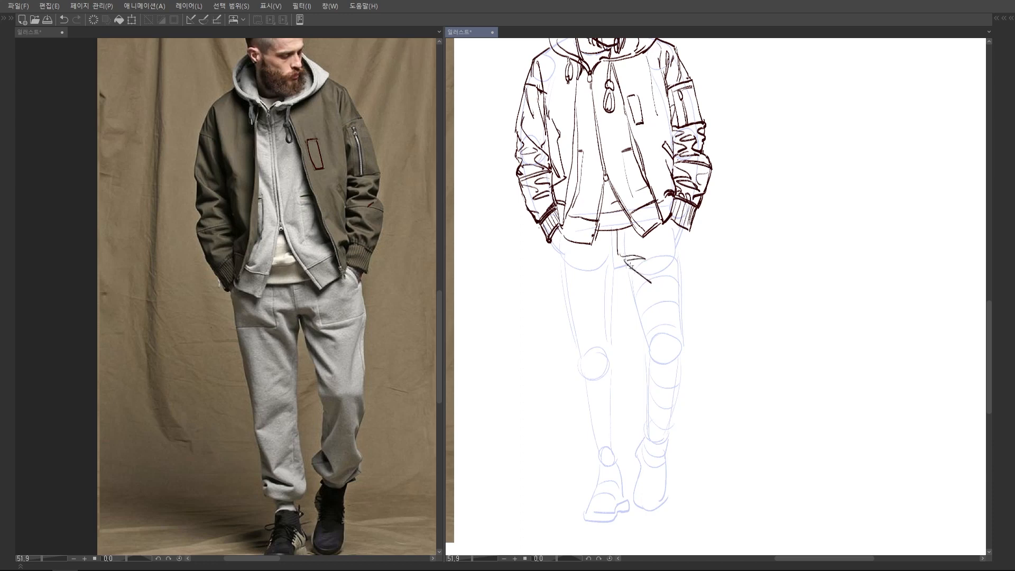
drag(628, 276, 657, 318)
drag(626, 269, 638, 256)
drag(631, 242, 622, 309)
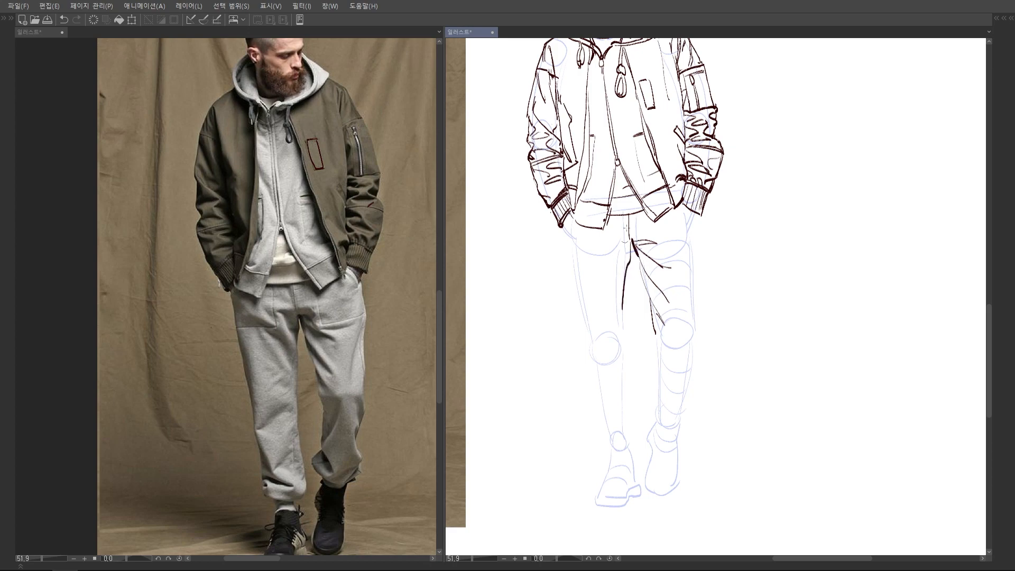
Ink the outer contours of both thighs, with hip folds on the right leg and a small circle on the left knee.
drag(566, 223, 578, 304)
drag(568, 233, 595, 268)
drag(577, 238, 611, 260)
drag(676, 206, 697, 260)
mouse_move(698, 255)
mouse_down()
mouse_move(688, 310)
mouse_move(698, 238)
mouse_up()
drag(699, 248, 696, 318)
drag(676, 316, 679, 273)
Mark the thigh folds converging on the bent left knee and the knee point itself on the reference photo.
click(339, 374)
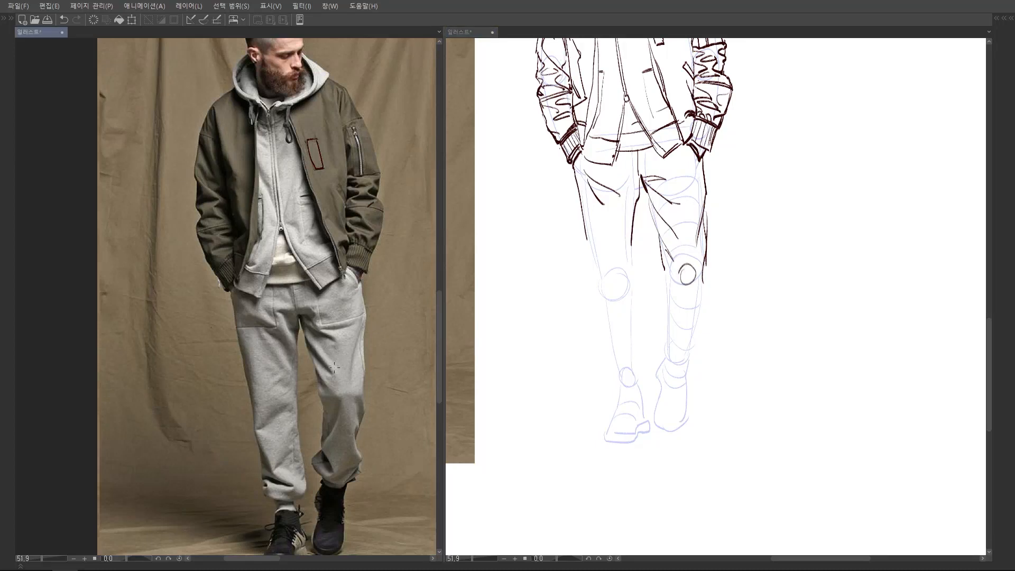
scroll(337, 374, up, 3)
drag(350, 387, 355, 392)
drag(308, 333, 343, 394)
drag(303, 351, 334, 398)
drag(315, 318, 333, 329)
drag(370, 307, 356, 377)
drag(373, 332, 369, 390)
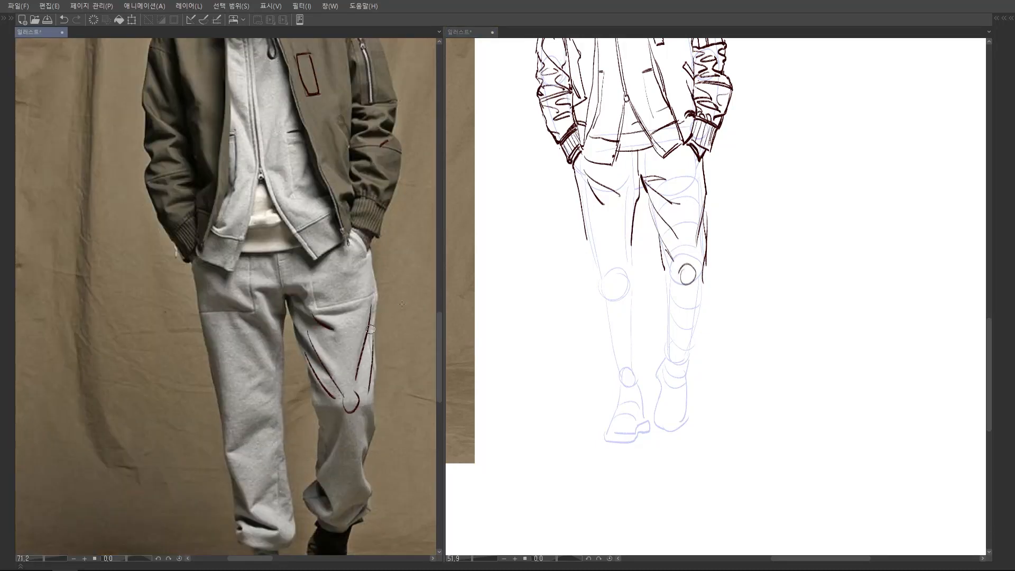
scroll(361, 322, down, 4)
Draw the front pocket outline on the trousers' left thigh.
click(715, 250)
scroll(715, 250, up, 2)
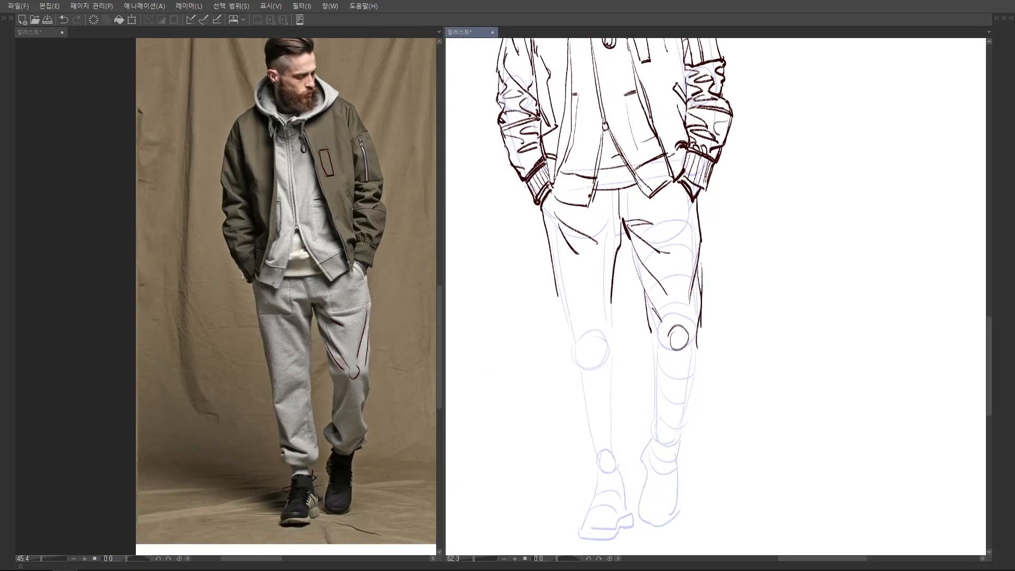
drag(654, 238, 696, 229)
scroll(707, 236, down, 4)
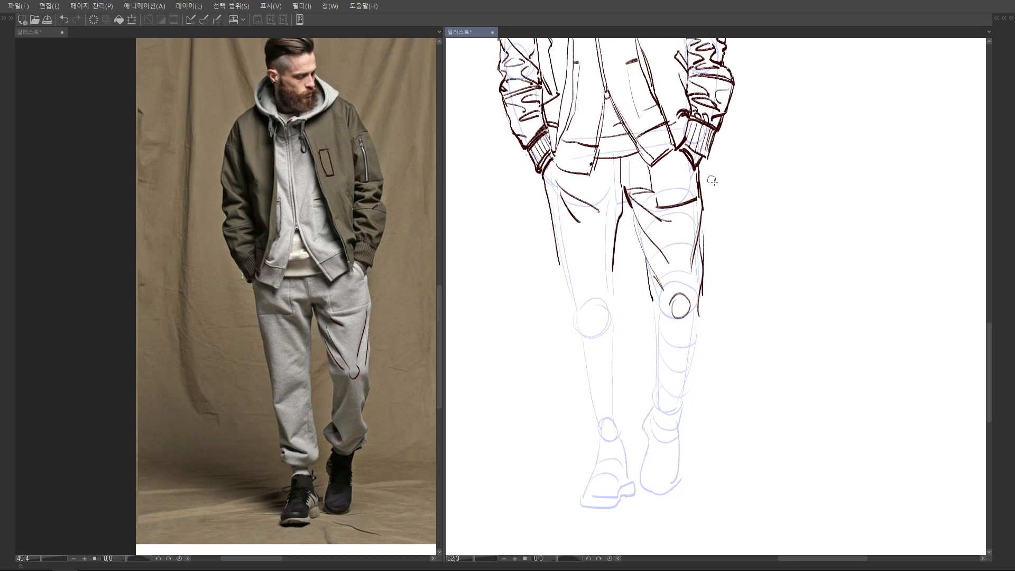
Ink the left lower leg with wrinkles at the knee and bunched fabric gathering at the ankle cuff.
scroll(647, 316, up, 2)
drag(647, 319, 660, 330)
scroll(650, 325, up, 3)
drag(639, 193, 645, 264)
mouse_move(661, 213)
mouse_down()
mouse_move(643, 275)
mouse_move(654, 313)
mouse_up()
mouse_move(640, 284)
mouse_down()
mouse_move(626, 295)
mouse_move(644, 324)
mouse_up()
mouse_move(641, 292)
mouse_down()
mouse_move(629, 304)
mouse_move(694, 299)
mouse_up()
drag(686, 236, 696, 293)
drag(693, 285, 686, 302)
drag(694, 303, 664, 331)
drag(695, 215, 677, 314)
drag(673, 263, 680, 306)
Outline the left shoe below the gathered cuff and thicken its toe and sole.
drag(667, 258, 650, 246)
drag(639, 256, 647, 259)
mouse_move(674, 255)
mouse_down()
mouse_move(642, 320)
mouse_move(638, 360)
mouse_move(671, 365)
mouse_up()
scroll(697, 205, down, 4)
scroll(681, 286, up, 2)
drag(681, 296, 669, 354)
drag(683, 234, 669, 303)
drag(668, 359, 662, 381)
mouse_move(649, 364)
mouse_down()
mouse_move(666, 372)
mouse_move(674, 355)
mouse_up()
Extend the right thigh's outer contour and add the front pocket edge and folds beside the crotch.
drag(610, 178, 615, 202)
drag(565, 264, 577, 332)
mouse_move(584, 309)
mouse_down()
mouse_move(612, 292)
mouse_move(585, 318)
mouse_up()
key(ctrl+z)
drag(614, 266, 615, 227)
drag(599, 177, 606, 238)
drag(581, 244, 562, 246)
Ink the right leg's inner contour down to the ankle.
drag(624, 253, 624, 266)
drag(614, 259, 613, 243)
mouse_move(607, 266)
mouse_down()
mouse_move(603, 230)
mouse_move(617, 348)
mouse_up()
drag(617, 349, 616, 316)
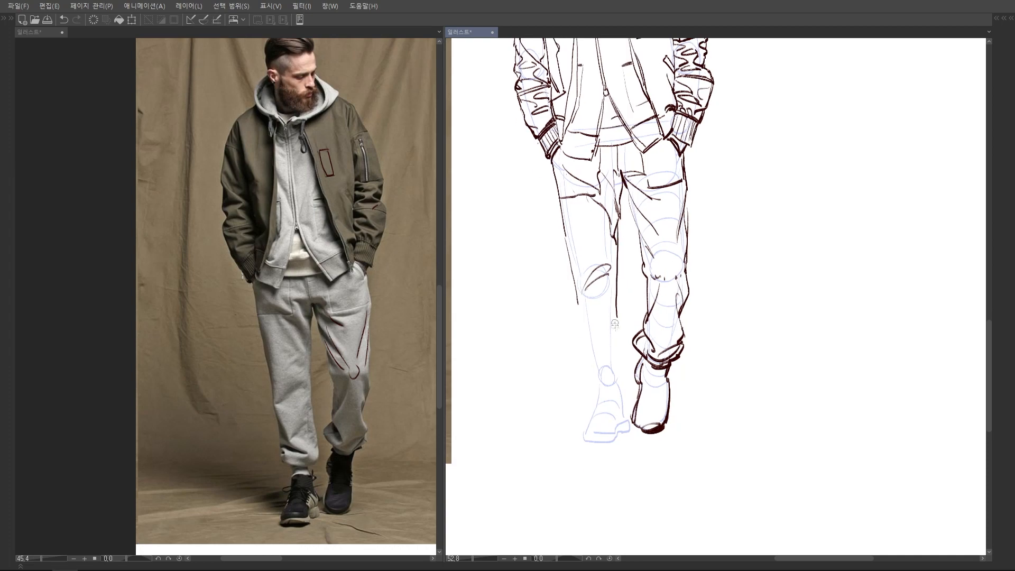
drag(589, 369, 628, 371)
drag(617, 309, 625, 363)
drag(617, 272, 629, 370)
Complete the right leg's outer contour down to the ankle and draw its cuff band and the folds above it.
drag(578, 304, 571, 274)
mouse_move(567, 207)
mouse_down()
mouse_move(573, 292)
mouse_move(592, 352)
mouse_up()
drag(578, 316, 583, 354)
mouse_move(583, 355)
mouse_down()
mouse_move(622, 365)
mouse_move(582, 372)
mouse_up()
mouse_move(581, 373)
mouse_down()
mouse_move(619, 378)
mouse_move(598, 319)
mouse_up()
mouse_move(587, 327)
mouse_down()
mouse_move(588, 344)
mouse_move(615, 341)
mouse_up()
drag(597, 289, 595, 248)
scroll(596, 249, down, 4)
scroll(588, 233, up, 2)
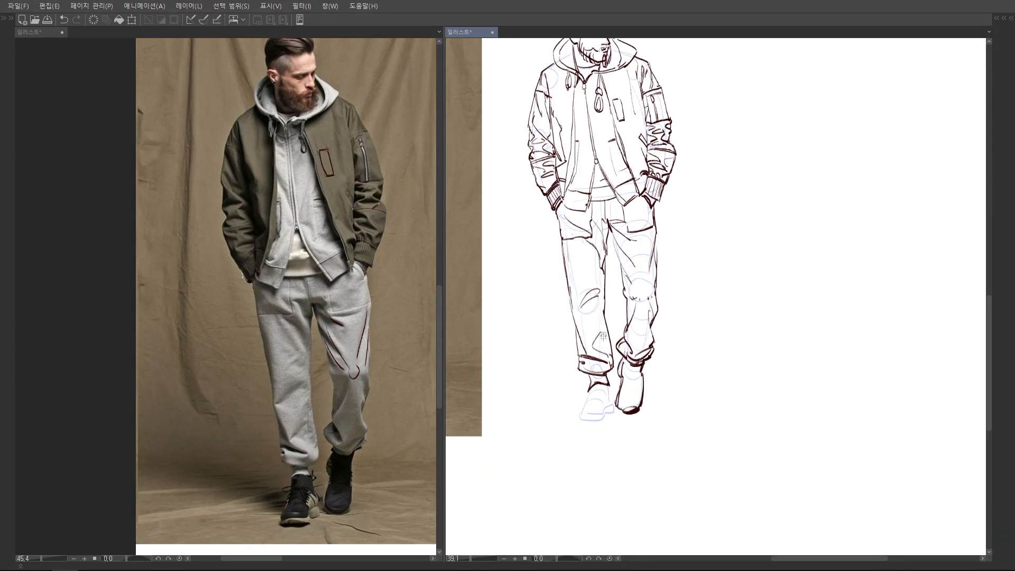
scroll(604, 314, up, 1)
scroll(275, 296, down, 1)
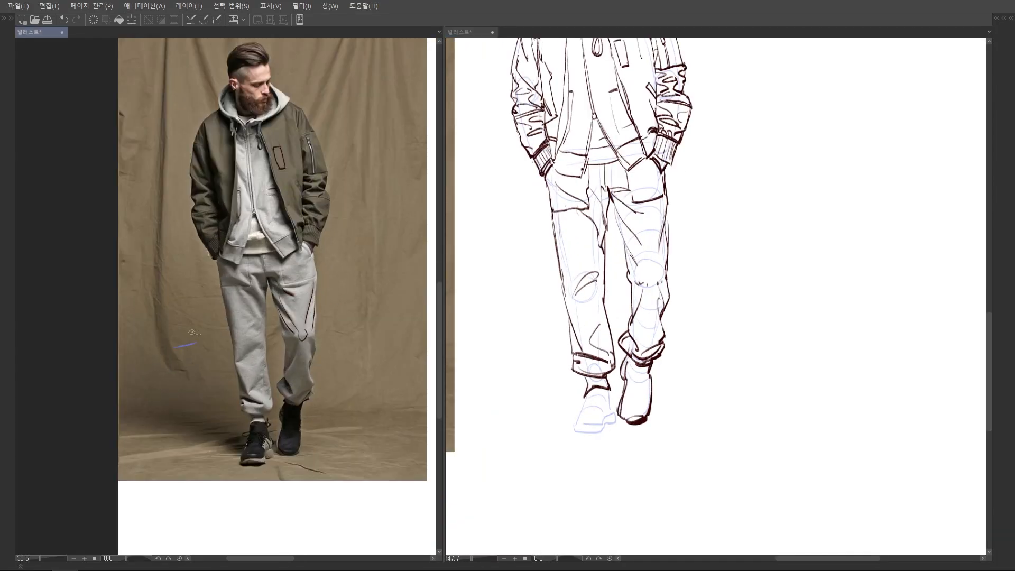
Undo the blue width bars and arrow marked over the trouser legs on the reference photo.
scroll(259, 310, up, 2)
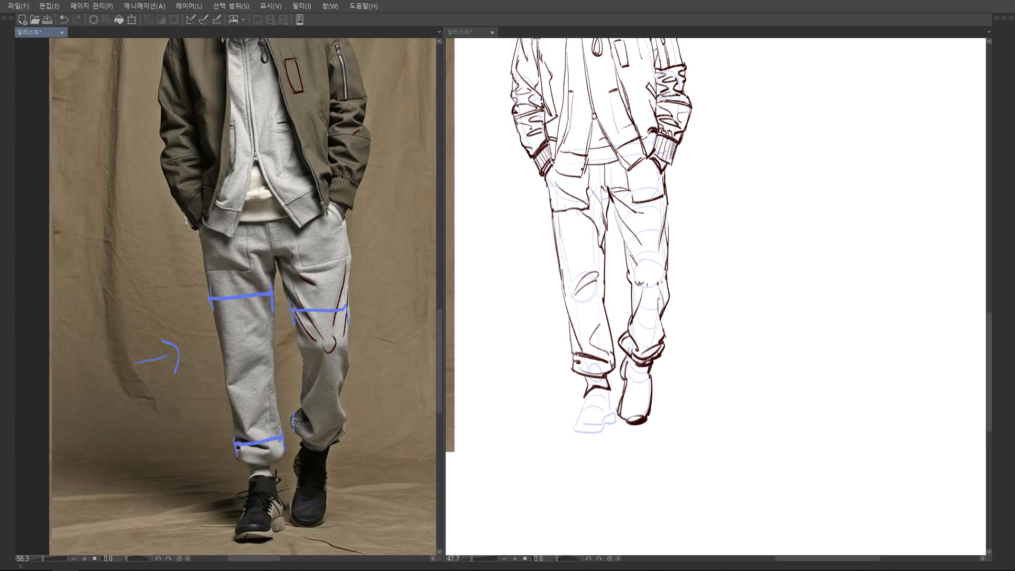
drag(295, 422, 342, 431)
key(ctrl+z)
key(ctrl+z)
key(ctrl+z)
key(ctrl+z)
key(ctrl+z)
key(ctrl+z)
key(ctrl+z)
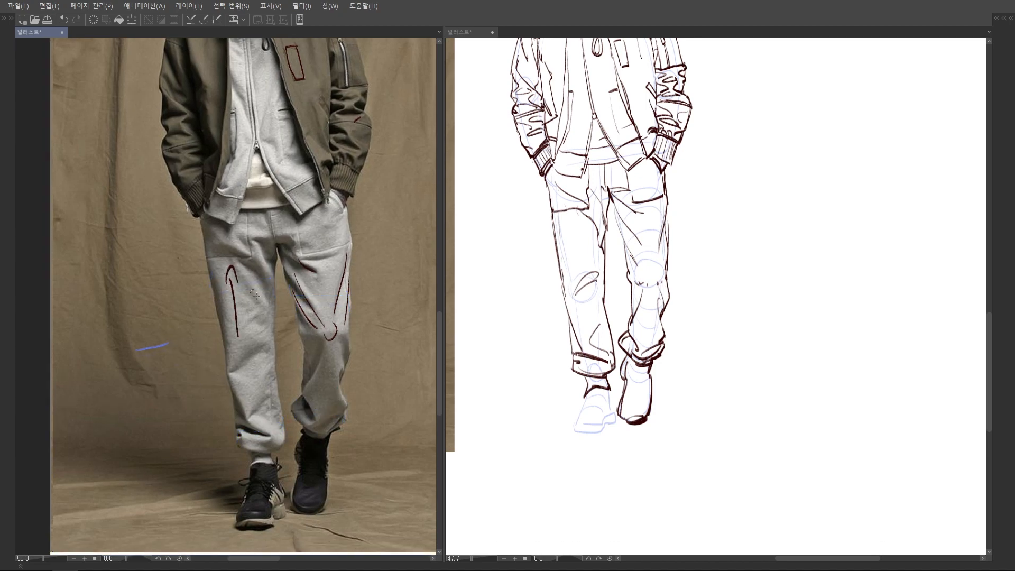
Mark the right thigh's lengthwise direction with double-ended arrows and the fold above its cuff on the reference photo.
drag(253, 353, 265, 347)
drag(225, 387, 219, 336)
scroll(218, 336, up, 1)
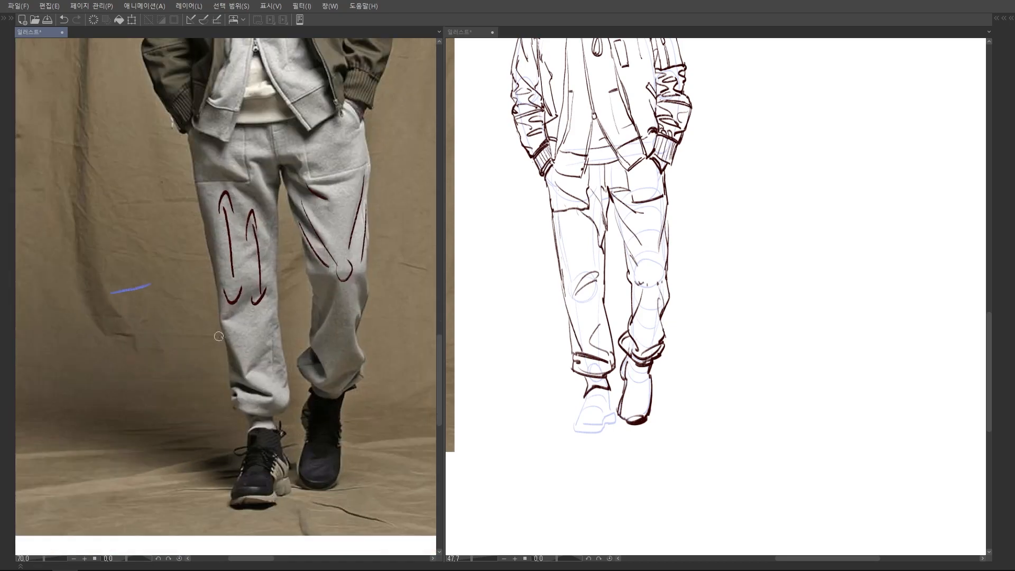
mouse_move(244, 385)
mouse_down()
mouse_move(268, 400)
mouse_move(272, 342)
mouse_up()
Ink the right shoe and adjust the selected part of the legs with a free transform.
scroll(296, 376, down, 2)
drag(590, 346, 568, 320)
scroll(578, 283, up, 2)
scroll(601, 350, down, 2)
mouse_move(603, 260)
mouse_down()
mouse_move(609, 317)
mouse_move(581, 321)
mouse_move(608, 363)
mouse_up()
key(ctrl+t)
drag(613, 319, 611, 353)
scroll(579, 387, down, 3)
drag(347, 337, 343, 378)
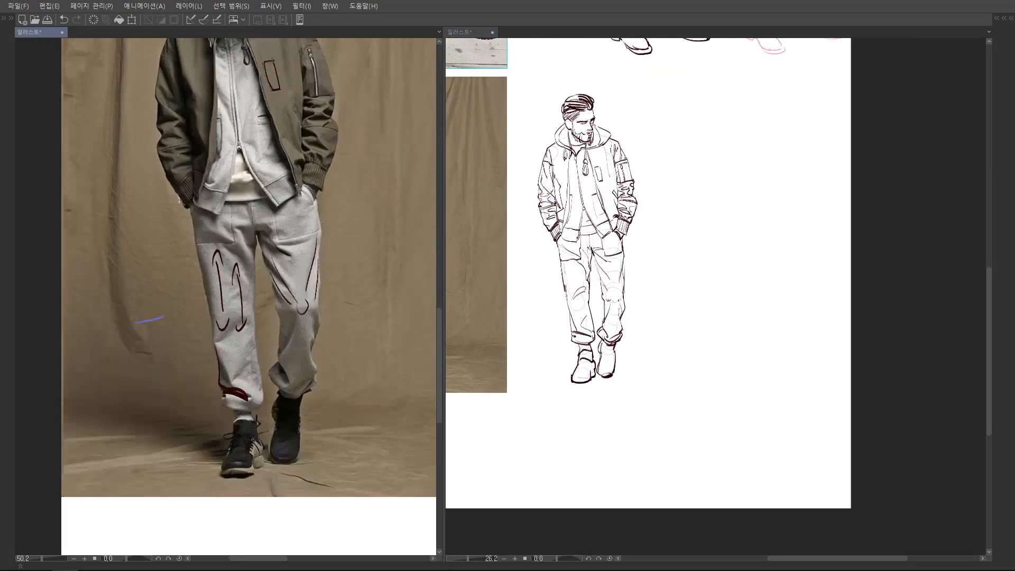
Clear the selection and rework the left trouser leg's outline and the folds around its knee.
scroll(343, 378, up, 2)
scroll(611, 279, up, 3)
mouse_move(560, 285)
mouse_down()
mouse_move(563, 317)
mouse_move(584, 348)
mouse_up()
key(ctrl+d)
scroll(581, 317, up, 1)
scroll(287, 386, down, 3)
scroll(292, 330, up, 1)
scroll(587, 316, up, 2)
drag(557, 276, 575, 317)
mouse_move(583, 232)
mouse_down()
mouse_move(617, 346)
mouse_move(583, 293)
mouse_move(576, 350)
mouse_up()
drag(576, 317, 576, 306)
drag(540, 322, 559, 289)
Refine the short contour and fold strokes on the lower part of the trouser legs.
drag(205, 371, 237, 414)
drag(529, 372, 527, 347)
drag(528, 385, 531, 402)
scroll(359, 372, down, 3)
scroll(592, 423, down, 2)
drag(608, 338, 614, 322)
scroll(602, 369, up, 3)
Select the lower legs, shift them slightly upward with a free transform, and clear the selection.
drag(638, 261, 642, 314)
drag(566, 317, 664, 296)
key(ctrl+t)
drag(613, 468, 613, 454)
key(Return)
key(ctrl+d)
Refine the right thigh's outer contour and mark its diagonal folds on the reference photo.
scroll(634, 317, up, 2)
drag(634, 296, 657, 260)
scroll(645, 265, down, 3)
scroll(635, 378, up, 2)
scroll(342, 290, up, 4)
drag(319, 275, 307, 362)
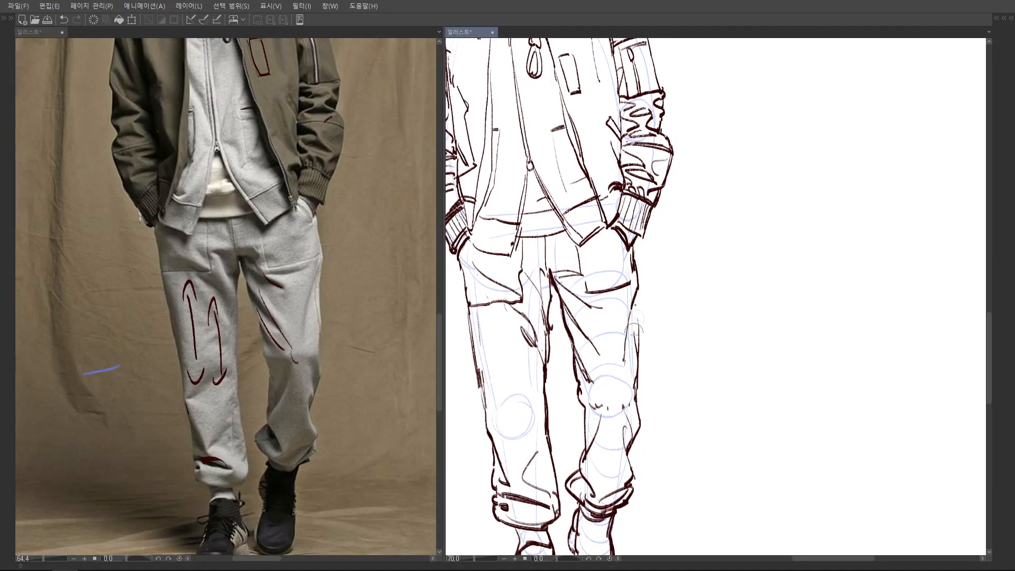
drag(634, 355, 664, 281)
scroll(664, 281, down, 2)
Draw the slanting fold across the left knee of the trousers.
scroll(539, 338, up, 3)
drag(520, 376, 560, 351)
drag(565, 349, 572, 325)
drag(578, 285, 575, 319)
scroll(574, 317, down, 4)
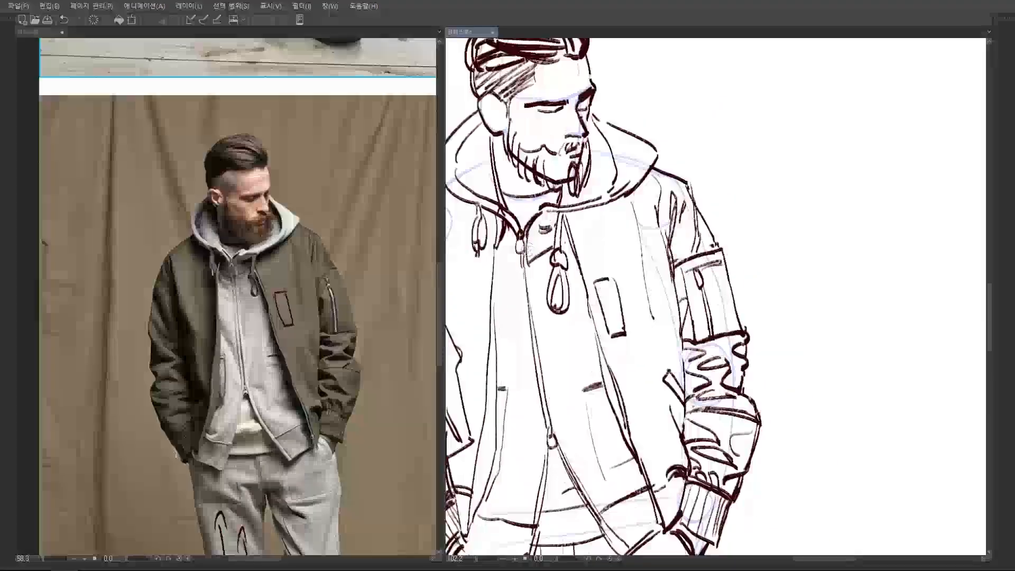
Ink the hoodie's seam line below the collar, its two front pockets and the folds near the hem.
scroll(527, 248, down, 1)
drag(498, 242, 521, 247)
mouse_move(523, 370)
mouse_down()
mouse_move(530, 249)
mouse_move(515, 330)
mouse_up()
drag(492, 366, 496, 344)
scroll(592, 288, down, 5)
scroll(608, 274, up, 5)
drag(546, 305, 558, 346)
mouse_move(584, 343)
mouse_down()
mouse_move(598, 336)
mouse_move(573, 368)
mouse_up()
drag(582, 367, 606, 361)
mouse_move(560, 345)
mouse_down()
mouse_move(520, 299)
mouse_move(559, 360)
mouse_move(511, 351)
mouse_up()
scroll(539, 288, down, 4)
scroll(530, 288, up, 5)
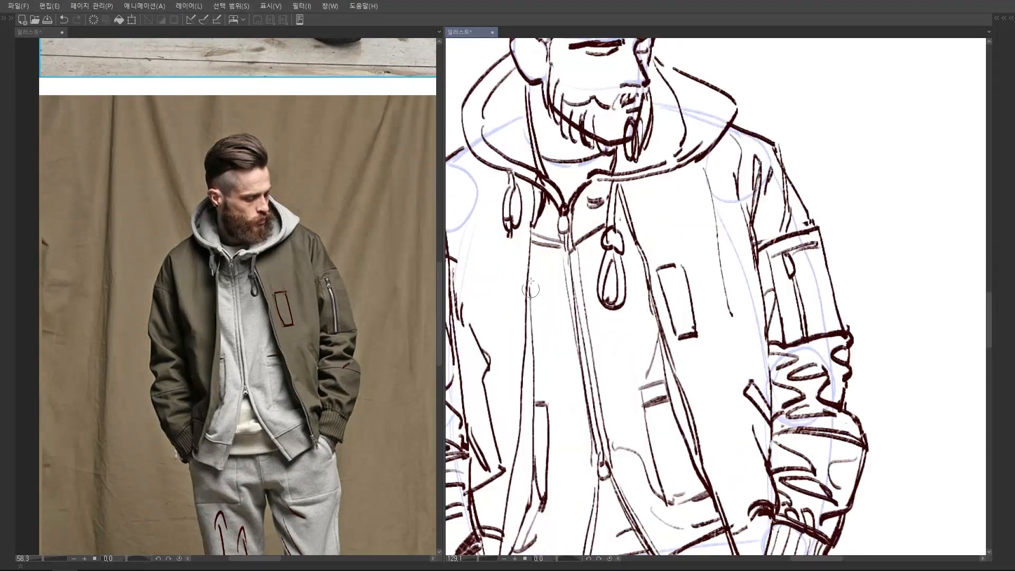
Draw the dropped shoulder seam and the upper-arm folds on the jacket's left sleeve.
drag(529, 212, 560, 333)
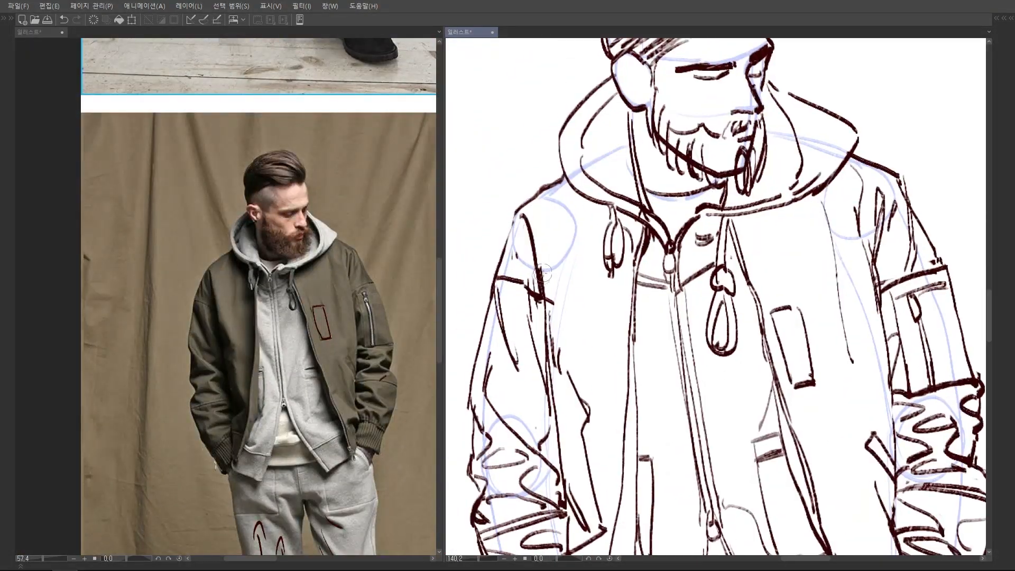
drag(502, 216, 536, 276)
drag(507, 230, 488, 281)
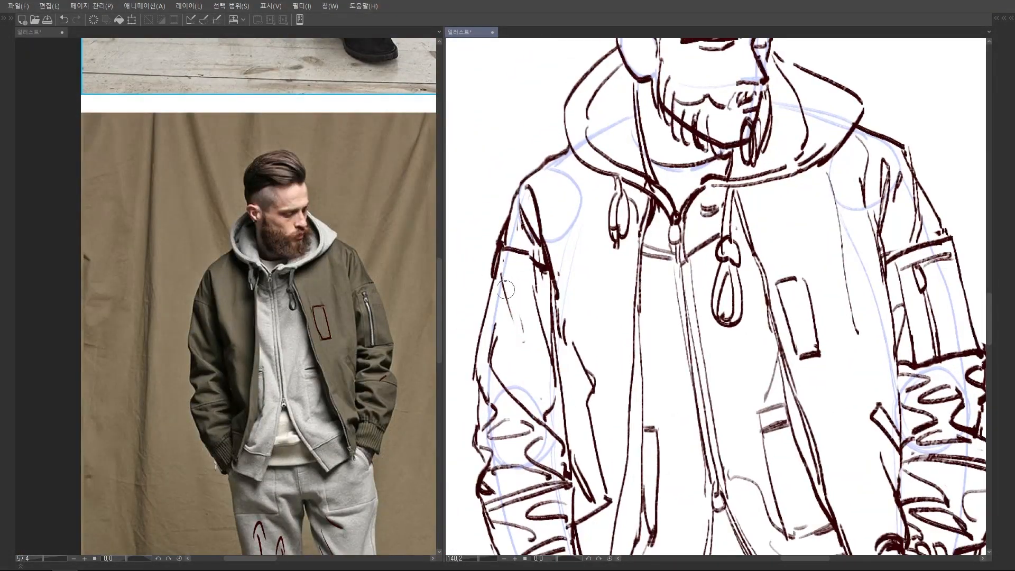
mouse_move(497, 281)
mouse_down()
mouse_move(528, 358)
mouse_move(505, 311)
mouse_up()
drag(494, 299, 507, 339)
Shade the man's hair and beard with a semi-transparent dark tone.
scroll(626, 263, down, 5)
scroll(643, 173, up, 4)
mouse_move(619, 230)
mouse_down()
mouse_move(621, 272)
mouse_move(655, 287)
mouse_up()
mouse_move(655, 262)
mouse_down()
mouse_move(696, 254)
mouse_move(687, 304)
mouse_move(611, 198)
mouse_up()
scroll(670, 272, down, 5)
scroll(656, 254, up, 4)
mouse_move(634, 188)
mouse_down()
mouse_move(696, 158)
mouse_move(606, 191)
mouse_up()
scroll(705, 180, down, 5)
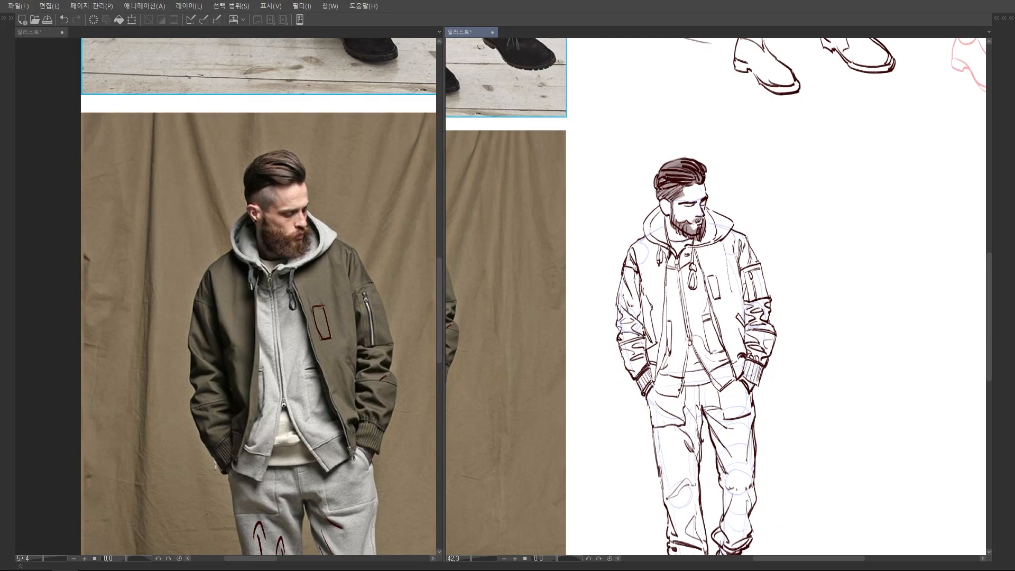
Shift the selected part of the jacket's right sleeve slightly downward with a free transform and clear the selection.
scroll(735, 296, up, 1)
drag(296, 296, 288, 255)
scroll(732, 322, up, 5)
mouse_move(748, 263)
mouse_down()
mouse_move(732, 261)
mouse_move(746, 265)
mouse_up()
key(ctrl+t)
drag(703, 286, 703, 303)
key(Return)
key(ctrl+d)
Redraw the right sleeve's outer contour, shoulder folds and zip pocket to join the shifted part.
drag(723, 206, 721, 223)
drag(720, 278, 708, 215)
drag(704, 195, 729, 299)
drag(729, 299, 733, 278)
drag(690, 245, 690, 275)
mouse_move(683, 230)
mouse_down()
mouse_move(691, 282)
mouse_move(674, 285)
mouse_move(702, 258)
mouse_up()
scroll(687, 259, down, 5)
drag(694, 235, 715, 333)
scroll(689, 238, up, 5)
drag(672, 205, 682, 238)
scroll(734, 237, down, 5)
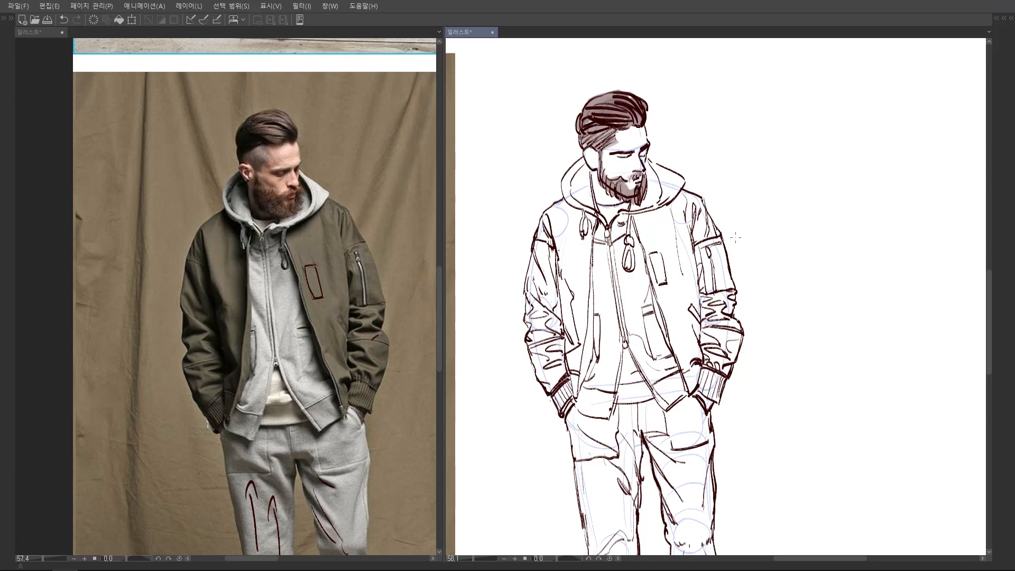
Compare the inked jacket, hood and sleeves with the reference photo at several magnifications.
scroll(735, 237, down, 3)
scroll(633, 311, up, 6)
scroll(632, 311, down, 5)
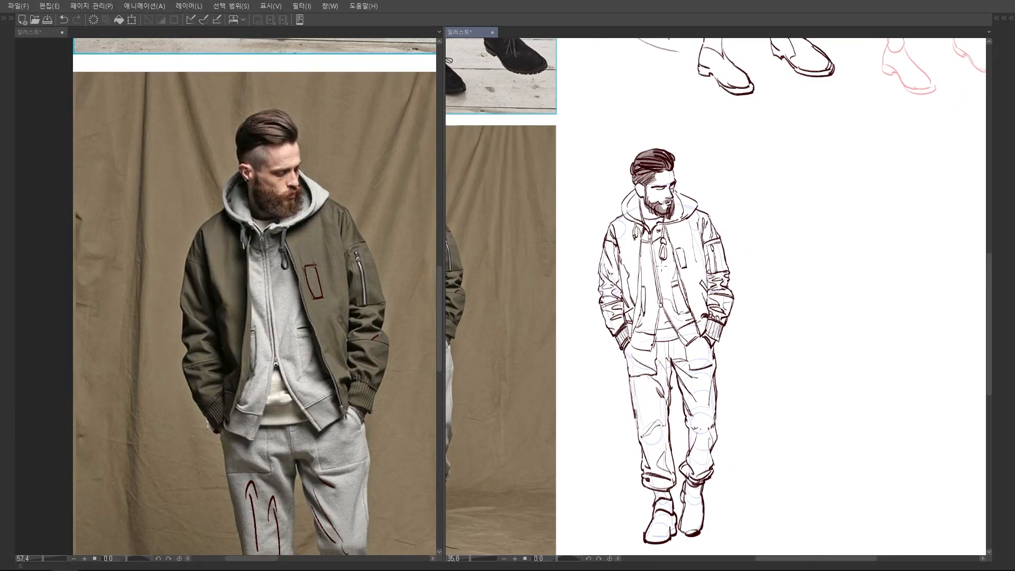
scroll(632, 311, up, 5)
scroll(640, 277, down, 5)
scroll(640, 277, up, 5)
scroll(640, 277, down, 4)
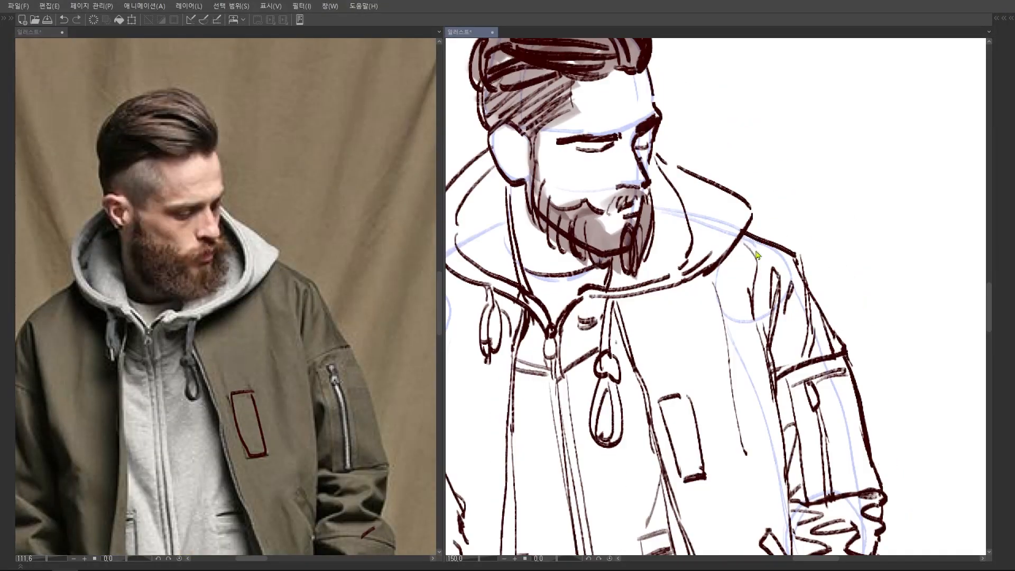
scroll(750, 296, down, 4)
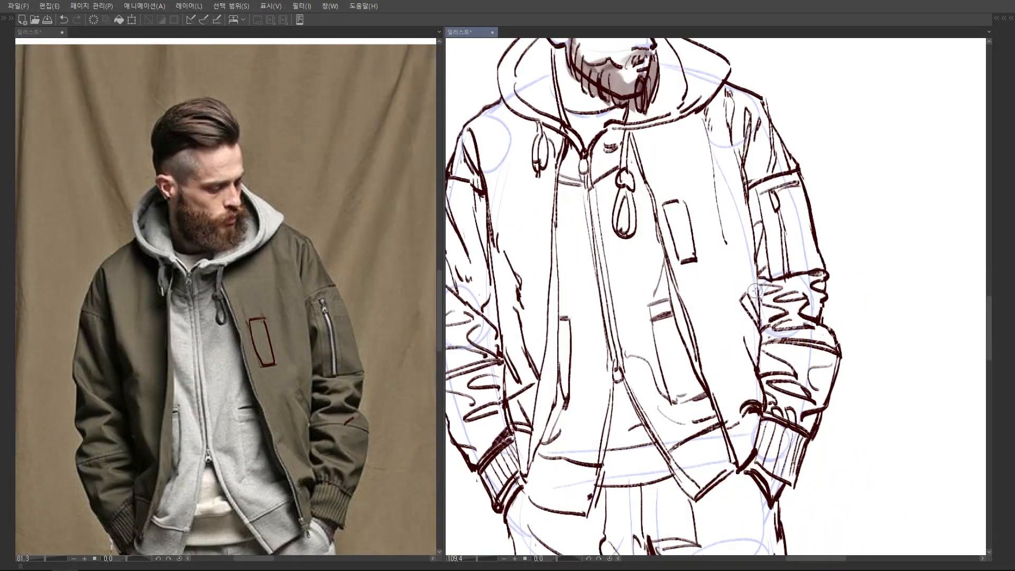
scroll(755, 290, down, 4)
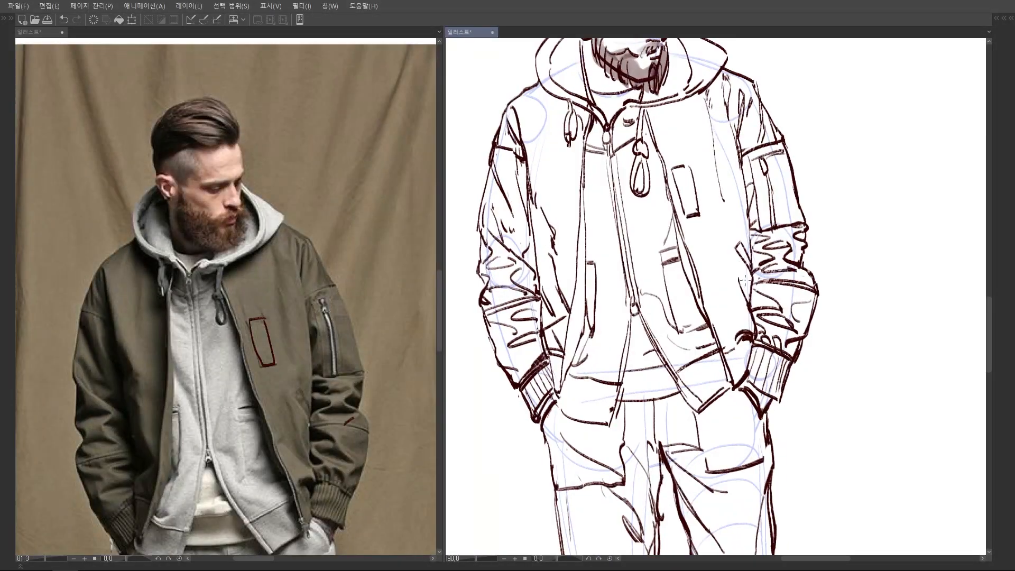
Draw the tension folds on the jacket front beside the right sleeve's elbow, replacing the first stroke.
scroll(745, 301, up, 4)
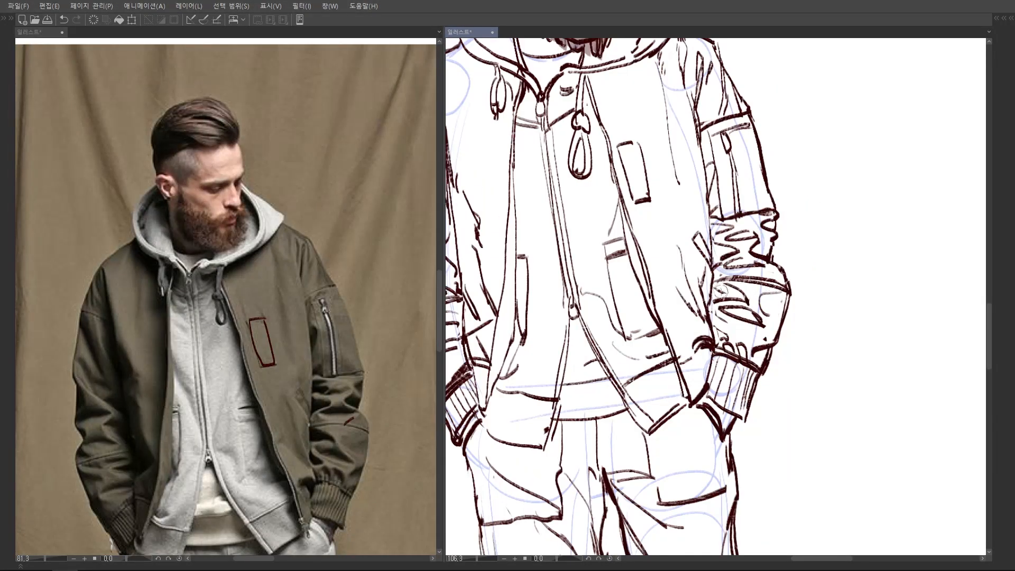
drag(712, 305, 734, 349)
key(ctrl+z)
mouse_move(740, 335)
mouse_down()
mouse_move(750, 352)
mouse_move(762, 347)
mouse_up()
scroll(765, 362, down, 4)
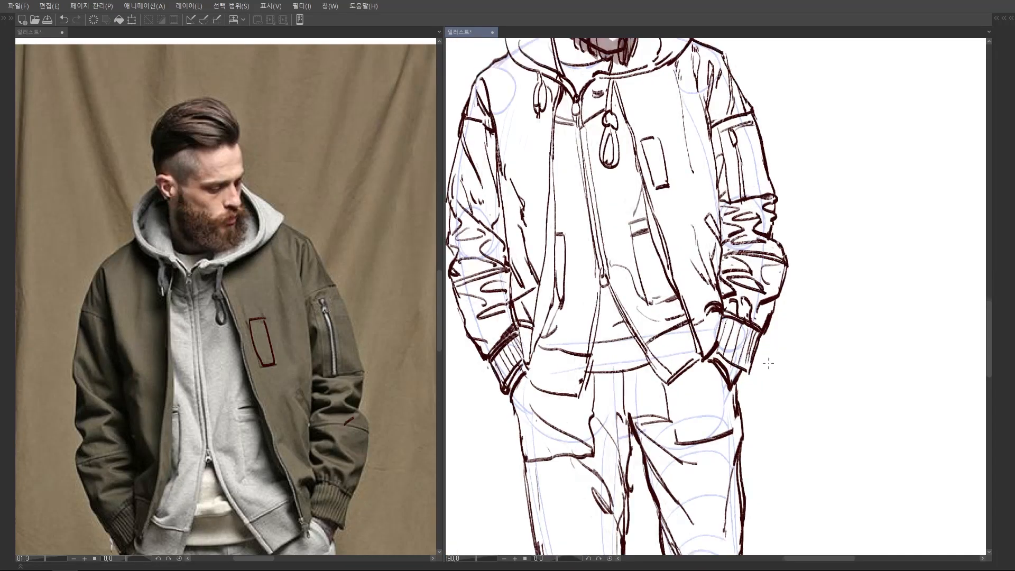
Add the small strokes of the hand's edge beneath the left sleeve's ribbed cuff.
scroll(312, 275, down, 3)
scroll(585, 366, up, 5)
drag(593, 374, 605, 380)
scroll(360, 296, down, 1)
scroll(597, 327, up, 2)
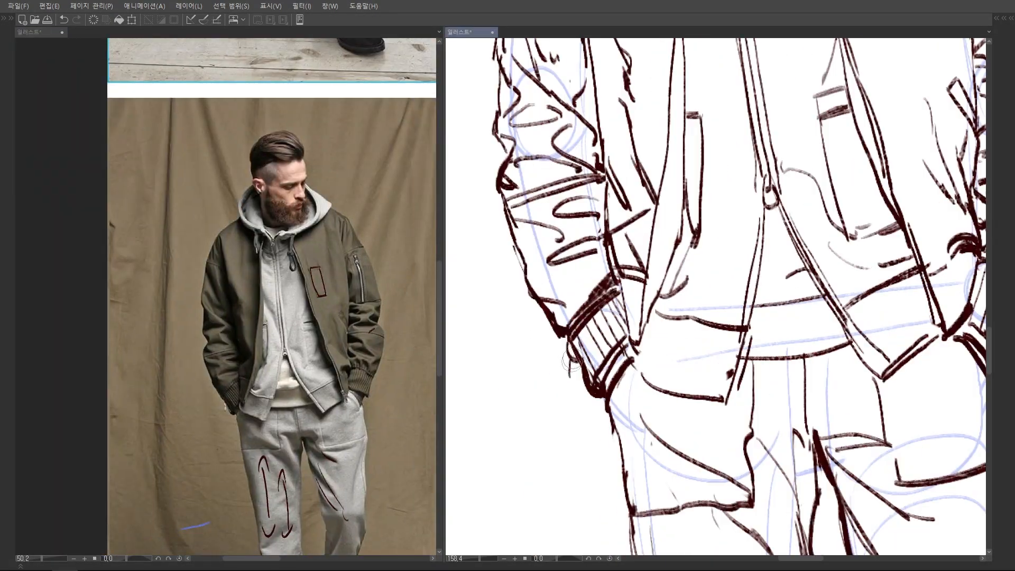
scroll(603, 333, down, 5)
scroll(735, 341, up, 4)
scroll(359, 296, down, 3)
scroll(629, 268, down, 4)
scroll(670, 337, up, 6)
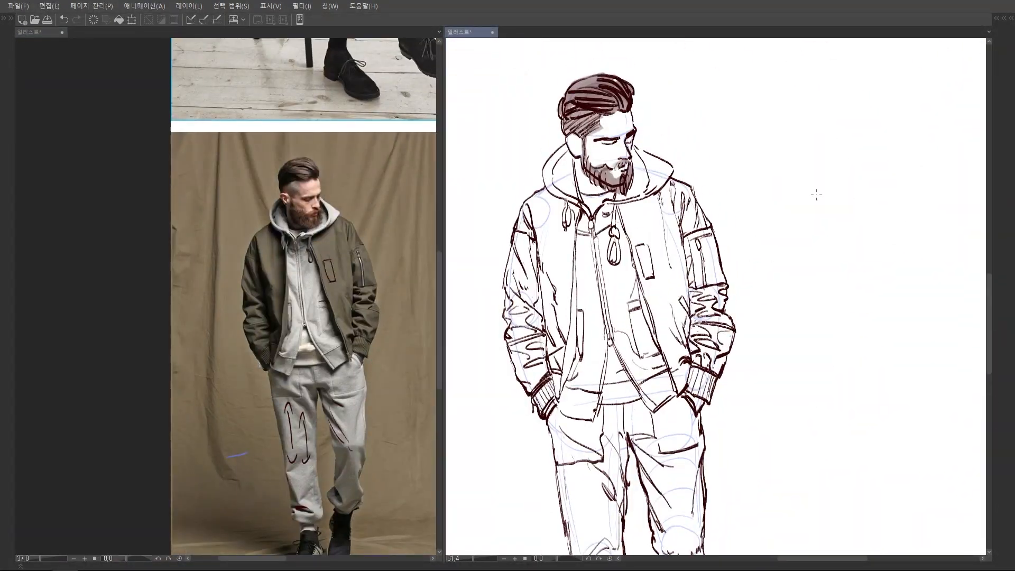
Add another short fold stroke on the lower right front of the jacket.
drag(670, 337, 678, 329)
scroll(751, 301, down, 2)
scroll(330, 391, down, 3)
scroll(354, 354, up, 7)
scroll(776, 304, down, 1)
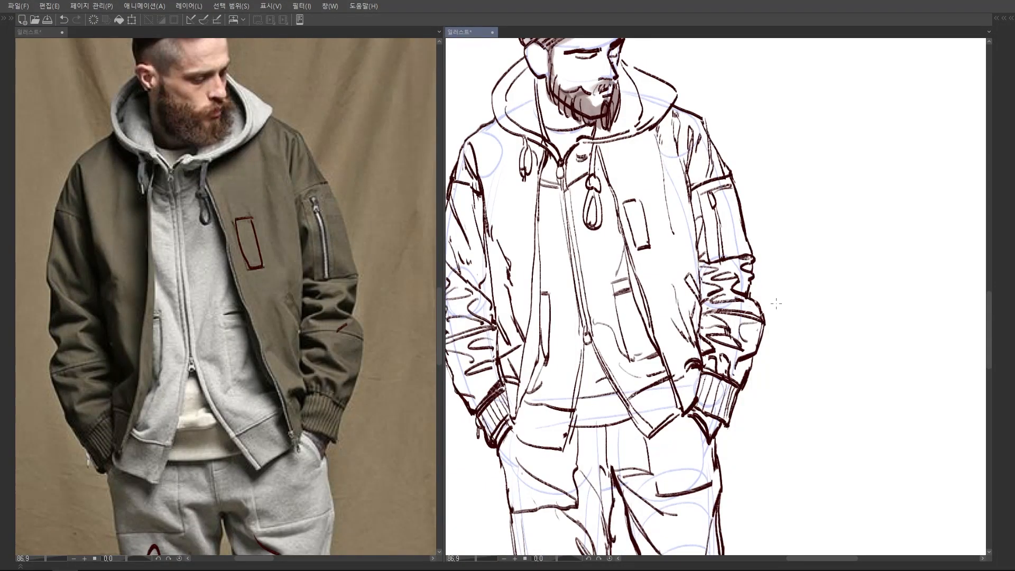
scroll(767, 306, down, 3)
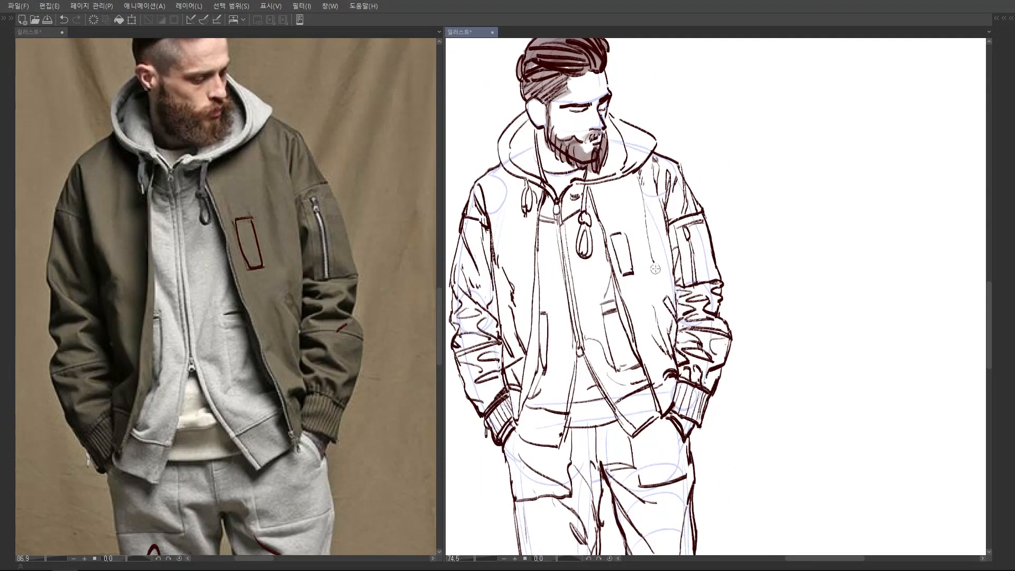
Draw the hood's inner edge line on the left and the creases along its right rim.
scroll(253, 296, down, 3)
scroll(677, 254, up, 5)
scroll(687, 258, up, 2)
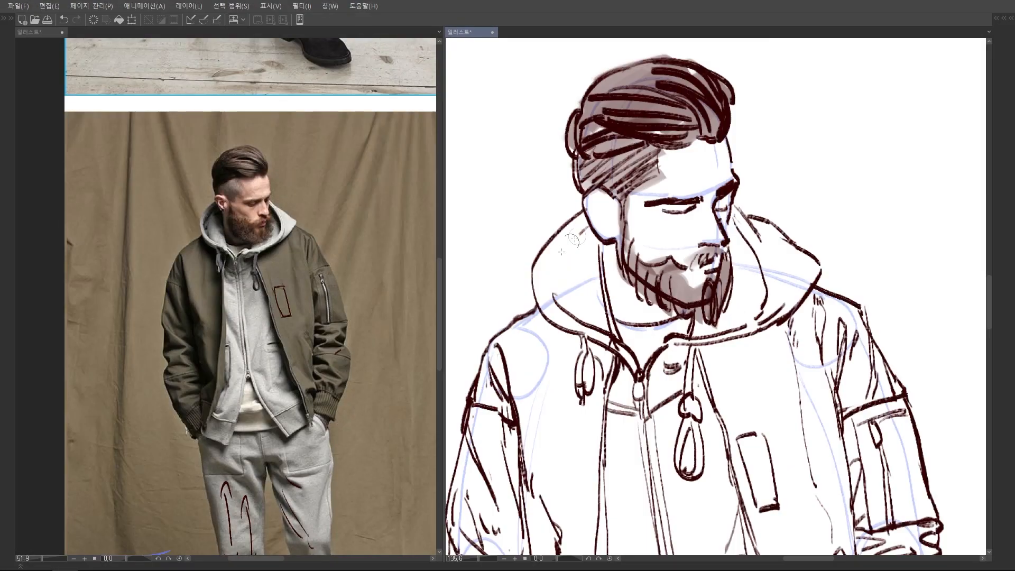
scroll(597, 246, down, 1)
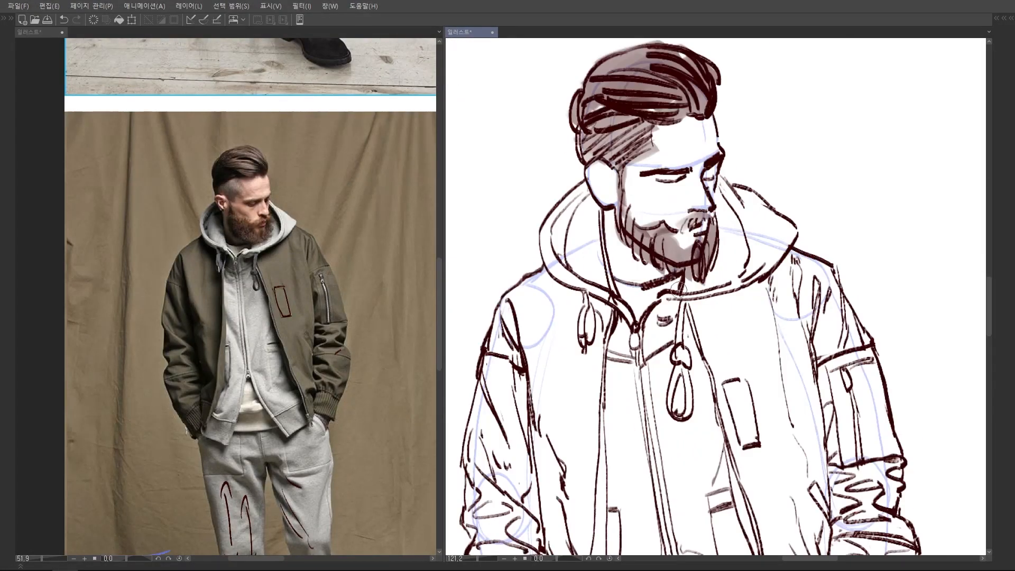
scroll(603, 244, up, 1)
scroll(604, 242, down, 1)
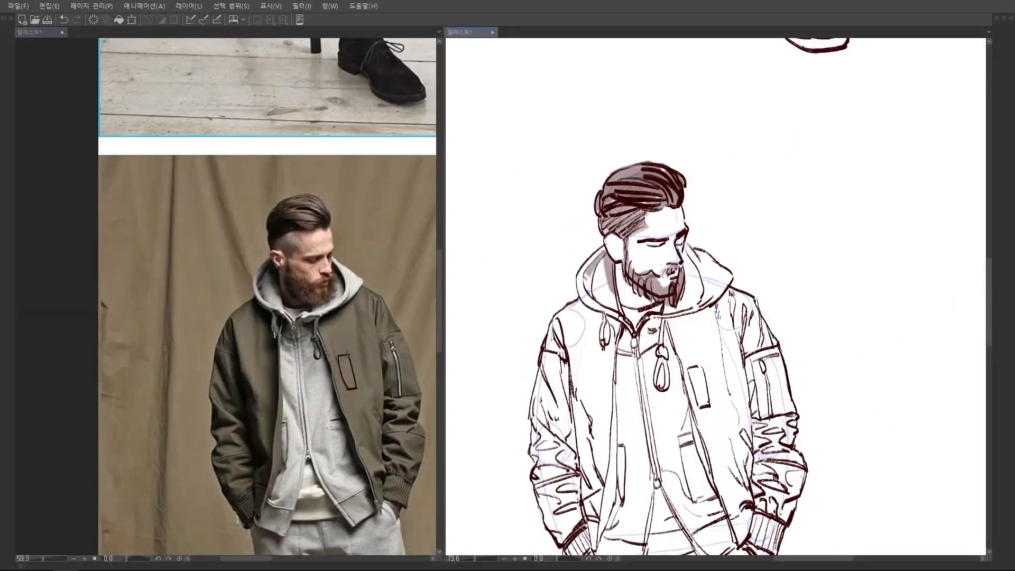
Move the blue mannequin sketch to the right so it stands beside the inked figure.
scroll(632, 282, up, 5)
scroll(660, 212, down, 6)
scroll(727, 289, up, 1)
drag(727, 289, 846, 289)
scroll(855, 251, down, 1)
scroll(328, 210, down, 3)
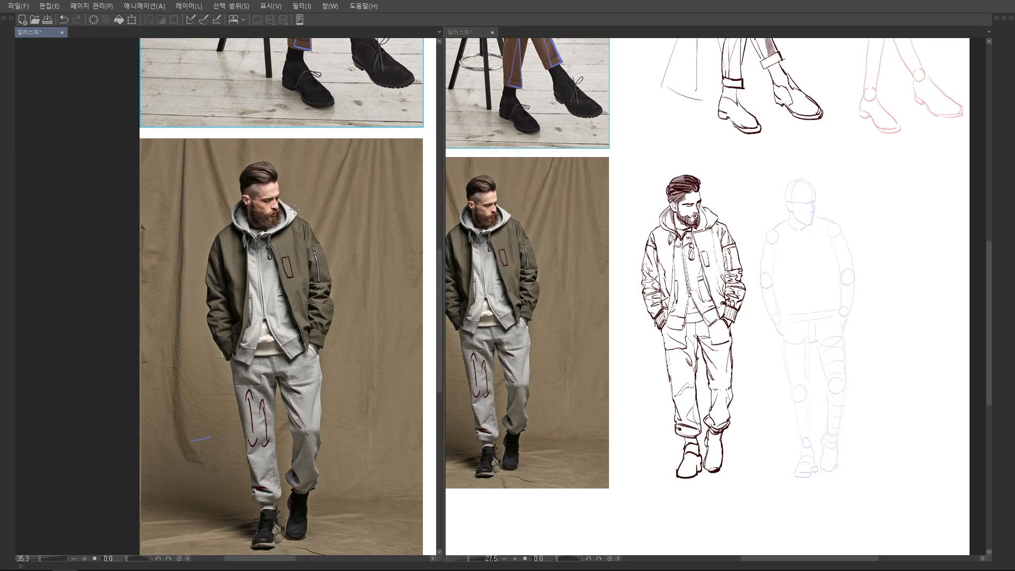
Shade the right lower leg, from the knee down through the shoe, with a flat gray tone.
scroll(295, 209, up, 3)
scroll(778, 454, up, 4)
mouse_move(635, 311)
mouse_down()
mouse_move(667, 354)
mouse_move(640, 410)
mouse_move(642, 485)
mouse_up()
mouse_move(632, 383)
mouse_down()
mouse_move(662, 361)
mouse_move(663, 435)
mouse_up()
mouse_move(637, 363)
mouse_down()
mouse_move(615, 288)
mouse_move(623, 273)
mouse_move(670, 291)
mouse_up()
drag(675, 248, 663, 254)
Shade the trouser folds around the crotch, pockets and upper thighs with the gray tone.
drag(635, 286, 654, 280)
mouse_move(608, 264)
mouse_down()
mouse_move(621, 277)
mouse_move(630, 255)
mouse_move(575, 229)
mouse_up()
mouse_move(579, 228)
mouse_down()
mouse_move(574, 243)
mouse_move(612, 268)
mouse_up()
mouse_move(619, 271)
mouse_down()
mouse_move(640, 320)
mouse_move(643, 304)
mouse_up()
drag(577, 227, 582, 271)
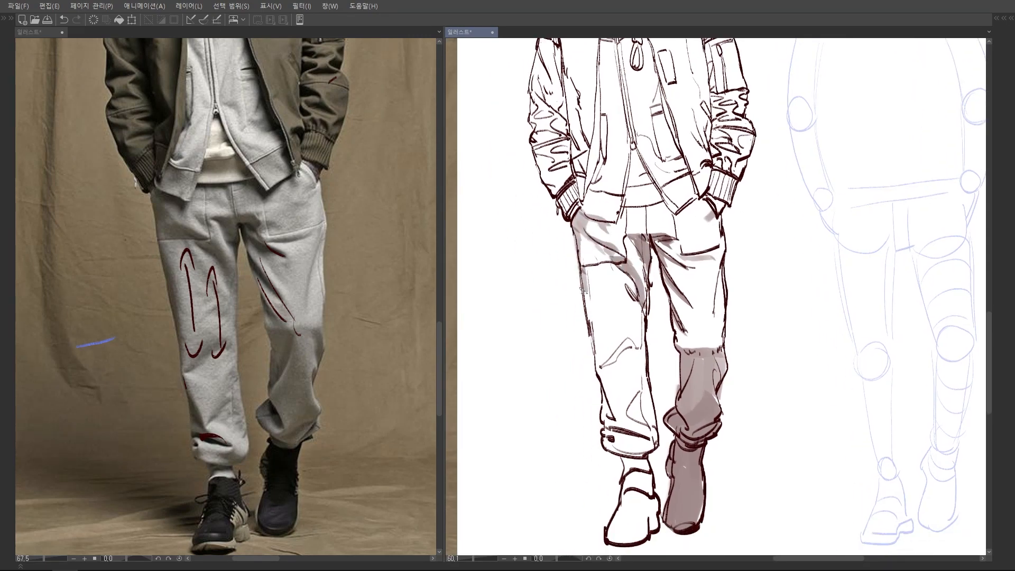
Shade the left trouser leg's side, knee fold and the area above its cuff.
scroll(583, 289, down, 5)
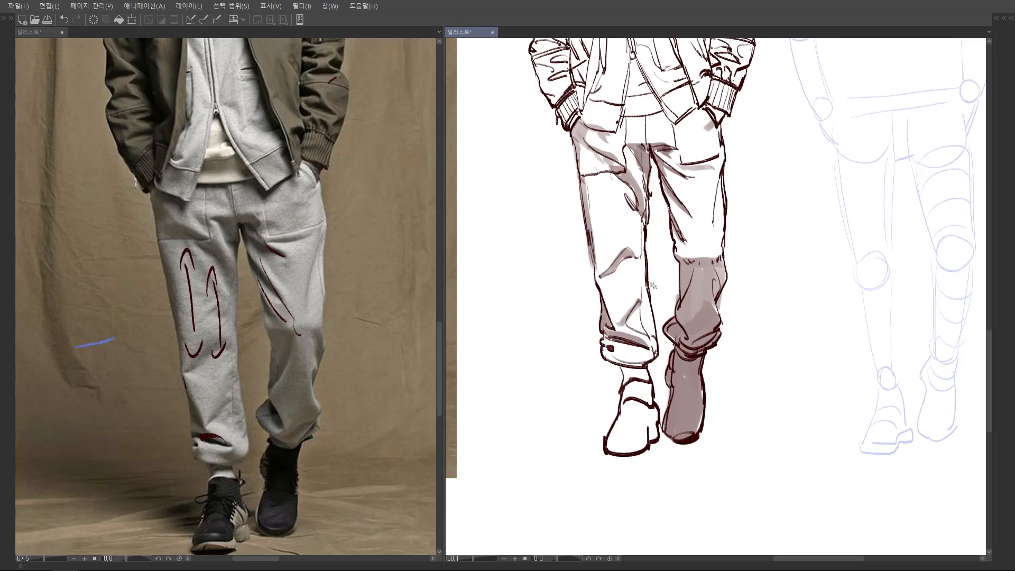
drag(651, 274, 656, 220)
mouse_move(609, 294)
mouse_down()
mouse_move(620, 309)
mouse_move(634, 300)
mouse_up()
mouse_move(631, 308)
mouse_down()
mouse_move(661, 298)
mouse_move(625, 324)
mouse_move(617, 398)
mouse_up()
Shade the shirt hem showing below the open hoodie with the gray tone.
scroll(625, 327, down, 8)
scroll(233, 285, up, 3)
scroll(271, 400, down, 3)
scroll(637, 271, up, 10)
drag(574, 323, 671, 321)
drag(608, 279, 602, 344)
Shade the hoodie along the jacket's opening edges and down its front folds.
scroll(601, 345, down, 1)
scroll(613, 335, down, 3)
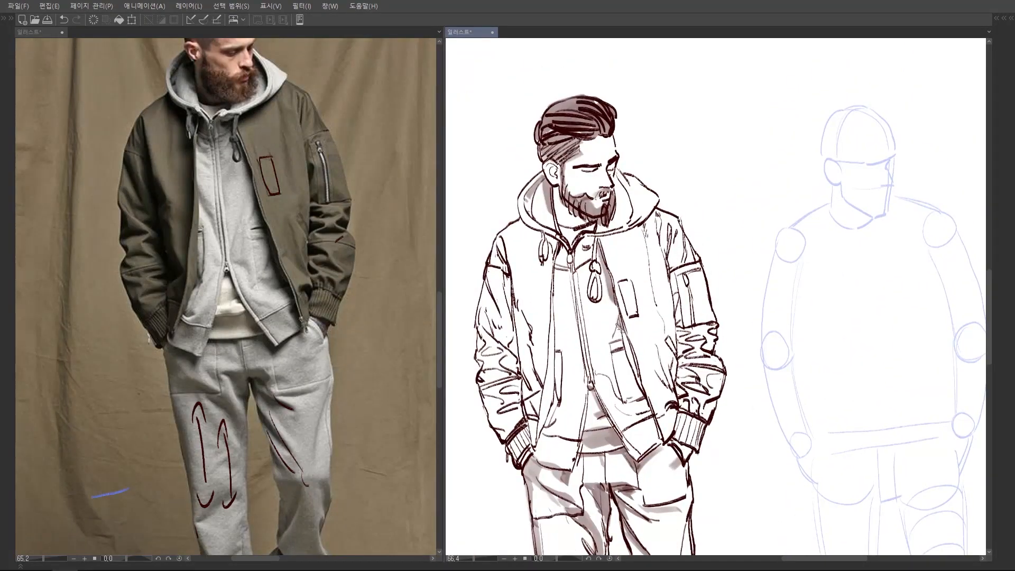
mouse_move(617, 334)
mouse_down()
mouse_move(624, 303)
mouse_move(644, 385)
mouse_up()
drag(571, 287, 598, 382)
Shade the hoodie's collar area around the top of the zipper.
scroll(297, 53, up, 4)
scroll(600, 305, up, 2)
drag(570, 283, 584, 320)
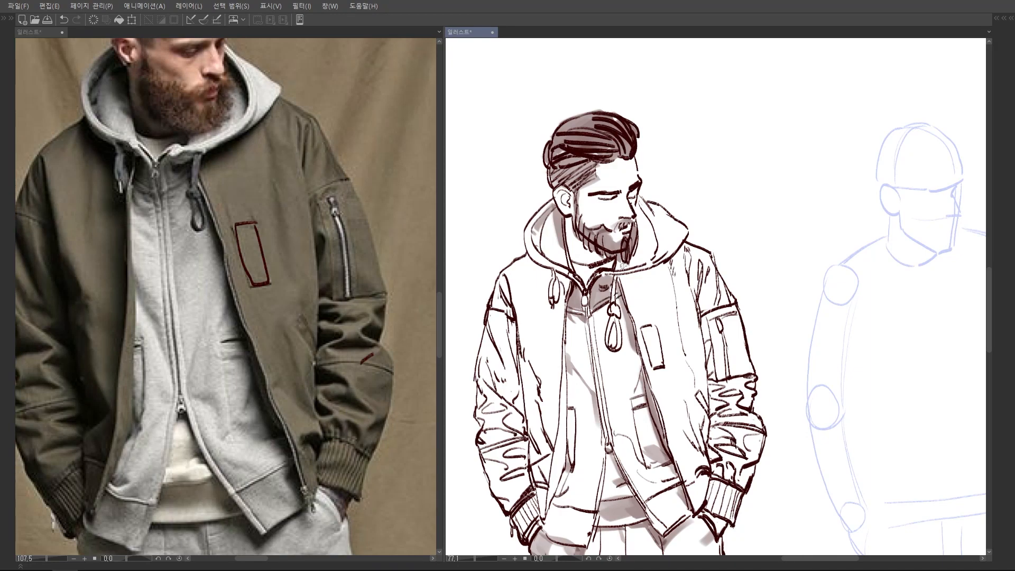
drag(623, 317, 667, 321)
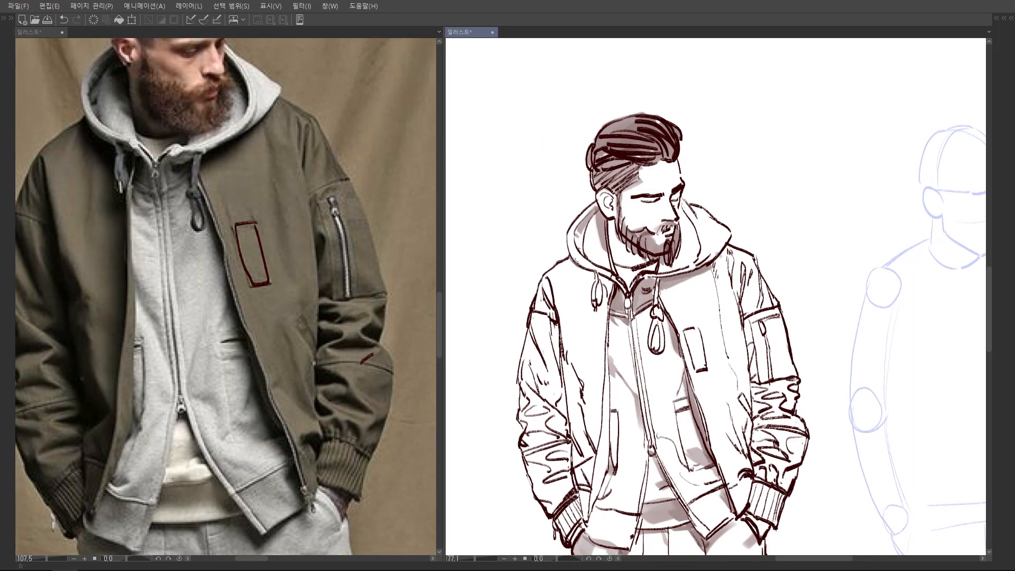
Shade the inside of the hood on the right side of the bearded face.
scroll(379, 339, down, 4)
scroll(628, 237, down, 4)
scroll(667, 235, up, 6)
drag(629, 204, 651, 259)
drag(638, 154, 650, 183)
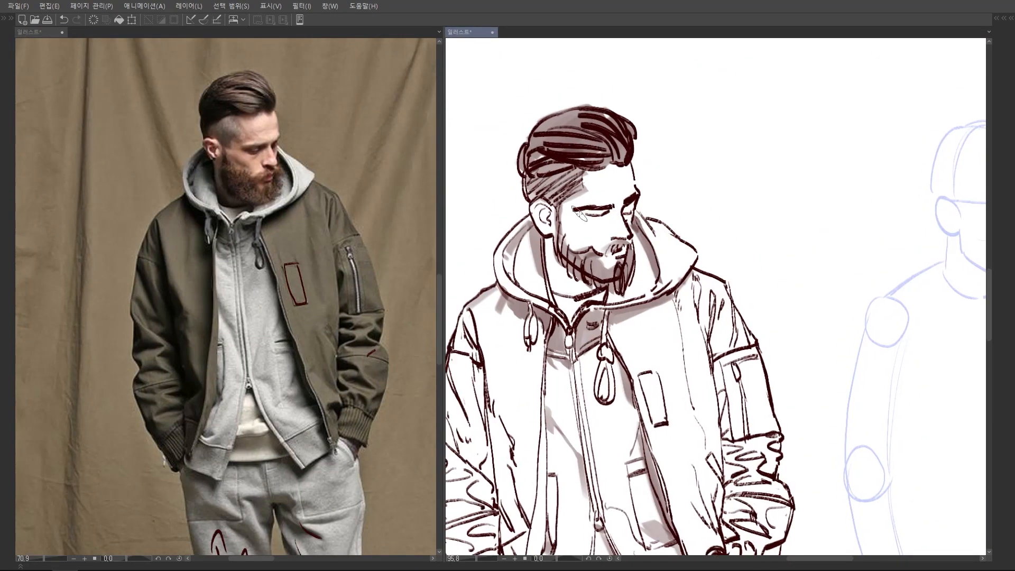
Undo the last stroke and shade the neck beneath the beard inside the hood.
key(ctrl+z)
scroll(621, 234, up, 2)
mouse_move(573, 213)
mouse_down()
mouse_move(631, 212)
mouse_move(625, 242)
mouse_move(603, 233)
mouse_up()
scroll(652, 207, down, 1)
drag(581, 232, 602, 265)
scroll(639, 197, up, 1)
drag(604, 225, 652, 310)
scroll(584, 267, down, 2)
mouse_move(622, 296)
mouse_down()
mouse_move(666, 318)
mouse_move(636, 232)
mouse_move(623, 277)
mouse_up()
Shade the bomber jacket's body in gray along the sleeve on the left side of the figure.
scroll(644, 222, down, 2)
scroll(629, 224, down, 3)
scroll(623, 271, up, 4)
mouse_move(631, 232)
mouse_down()
mouse_move(633, 302)
mouse_move(649, 336)
mouse_up()
drag(642, 328, 646, 269)
mouse_move(625, 312)
mouse_down()
mouse_move(642, 336)
mouse_move(628, 326)
mouse_up()
drag(597, 281, 625, 308)
drag(578, 252, 576, 272)
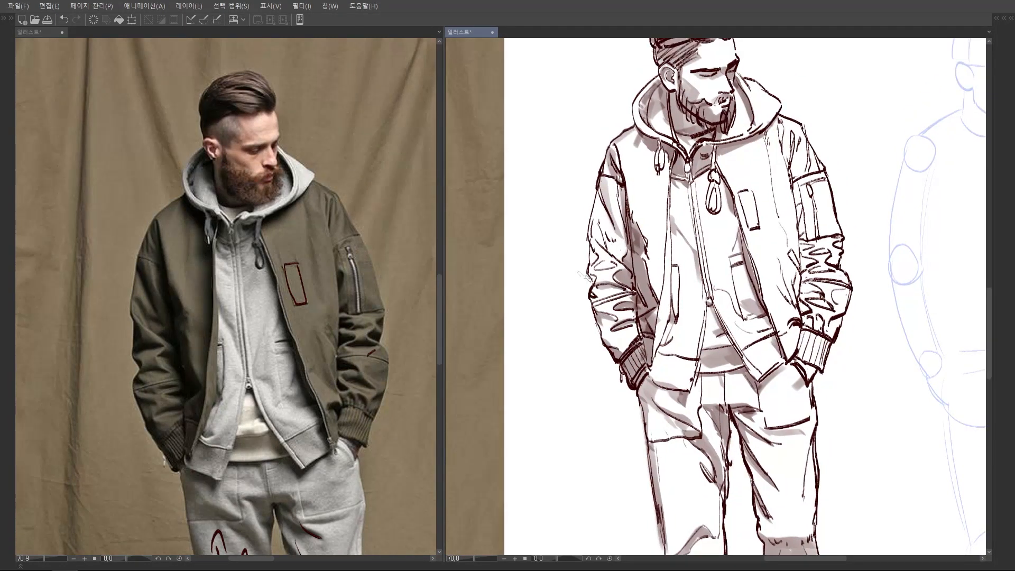
Shade the elbow folds of the jacket sleeve on the left side of the figure.
drag(627, 249, 619, 269)
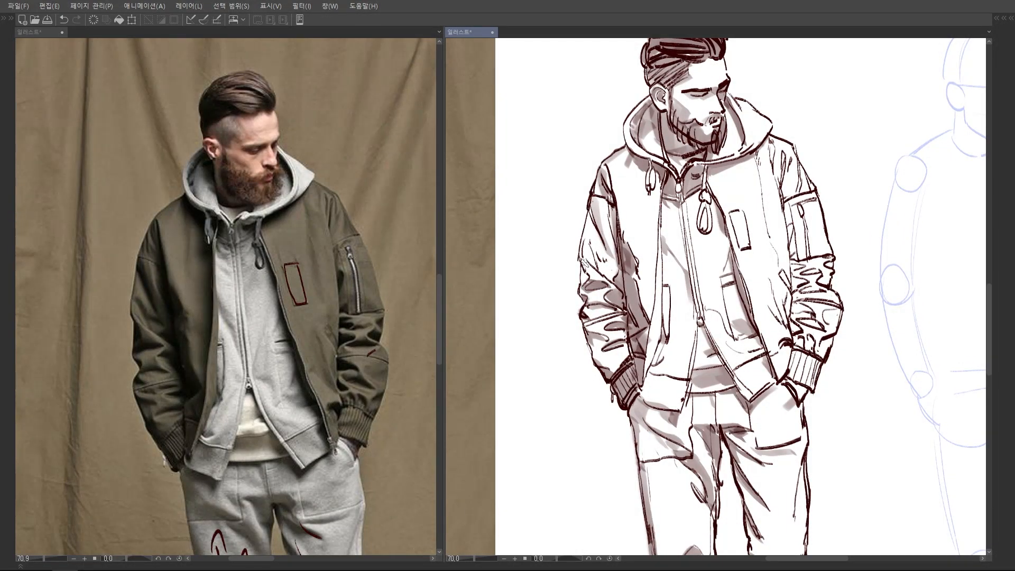
drag(597, 275, 586, 266)
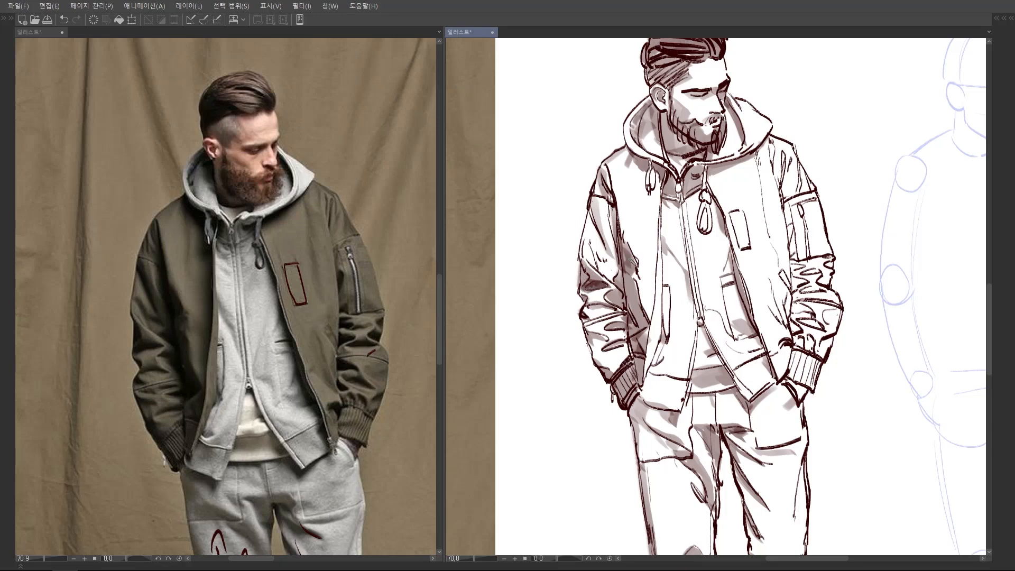
scroll(633, 261, down, 3)
drag(656, 245, 636, 271)
scroll(596, 291, up, 3)
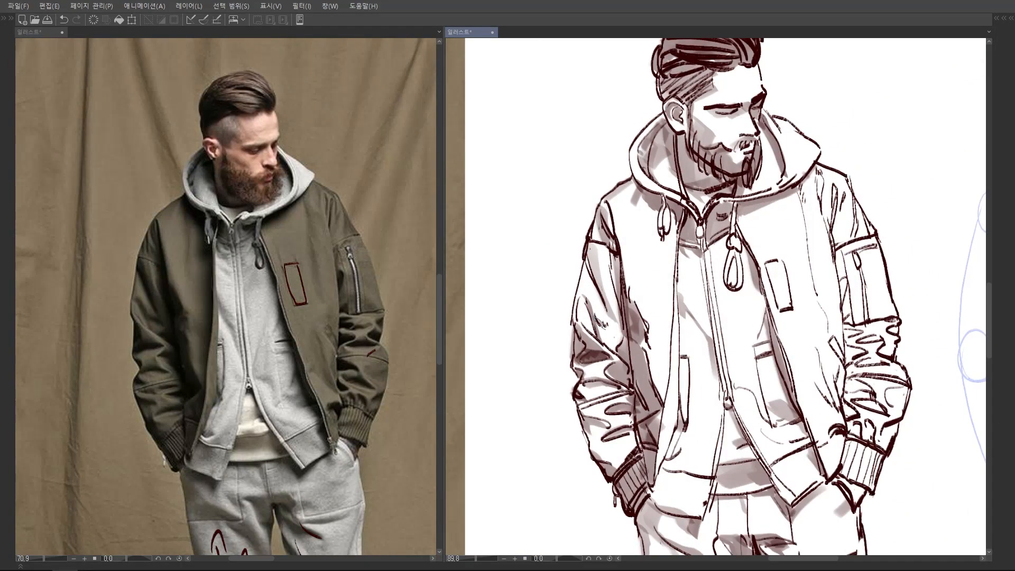
Shade a long vertical fold down the jacket's left front panel beside the opening edge.
scroll(618, 333, down, 3)
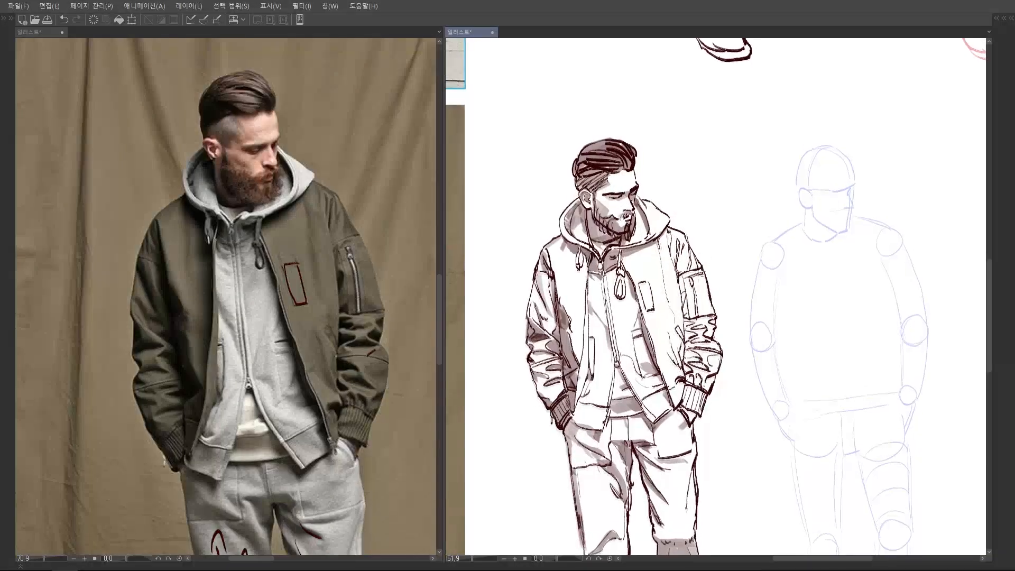
scroll(566, 255, up, 3)
mouse_move(561, 239)
mouse_down()
mouse_move(574, 289)
mouse_move(576, 246)
mouse_move(579, 410)
mouse_up()
drag(575, 303, 580, 424)
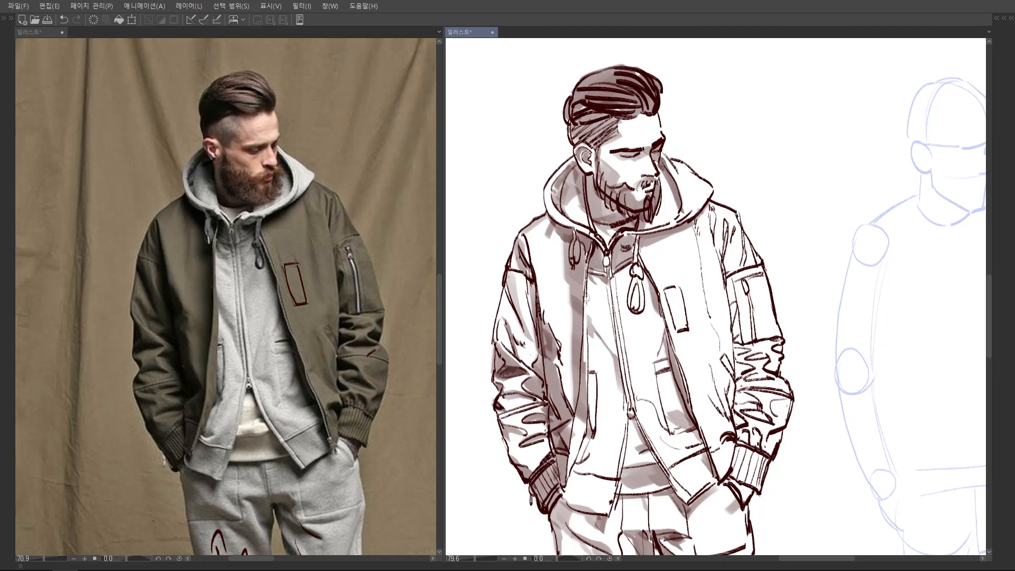
drag(582, 388, 583, 407)
key(ctrl+z)
scroll(583, 353, up, 3)
mouse_move(584, 352)
mouse_down()
mouse_move(596, 241)
mouse_move(584, 337)
mouse_up()
drag(593, 285, 586, 338)
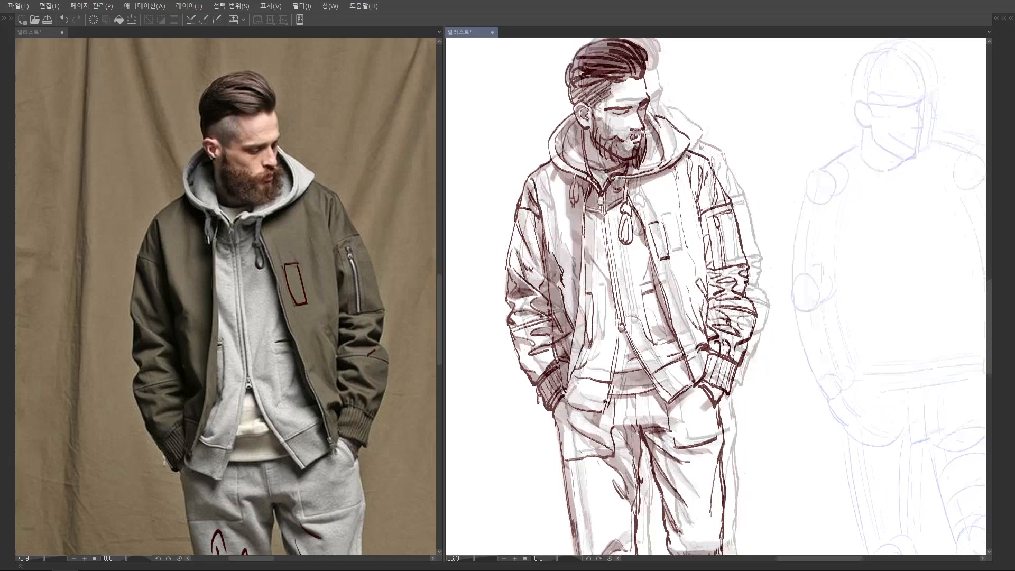
Shade the upper arm of the right-hand jacket sleeve around the zip pocket and above the elbow folds.
scroll(702, 325, up, 5)
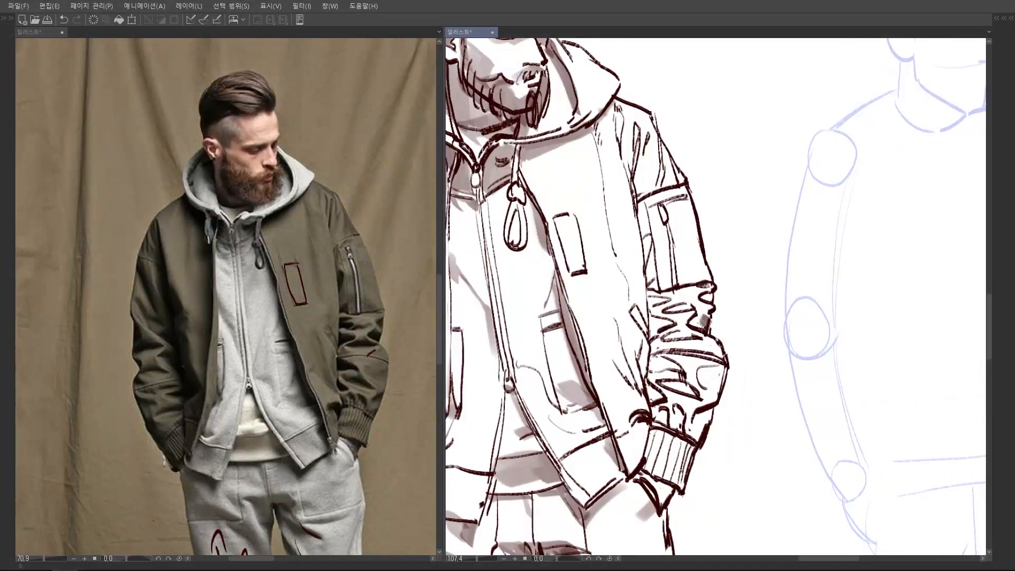
drag(703, 288, 718, 266)
drag(710, 281, 684, 283)
drag(668, 248, 660, 316)
drag(667, 318, 699, 310)
scroll(697, 293, down, 2)
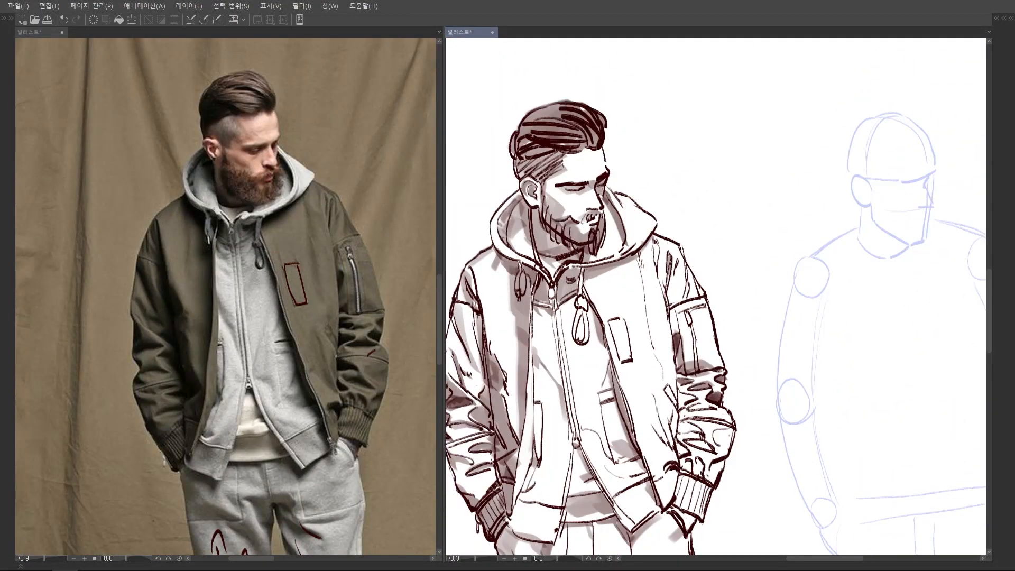
Shade a vertical fold on the jacket's right front panel between the chest patch and the sleeve.
scroll(654, 243, down, 3)
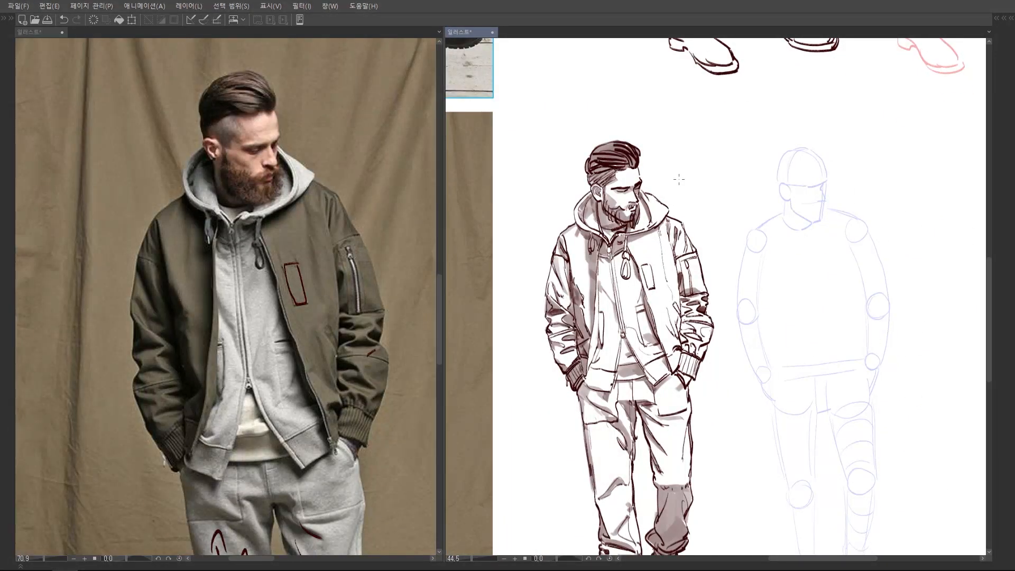
scroll(658, 260, up, 2)
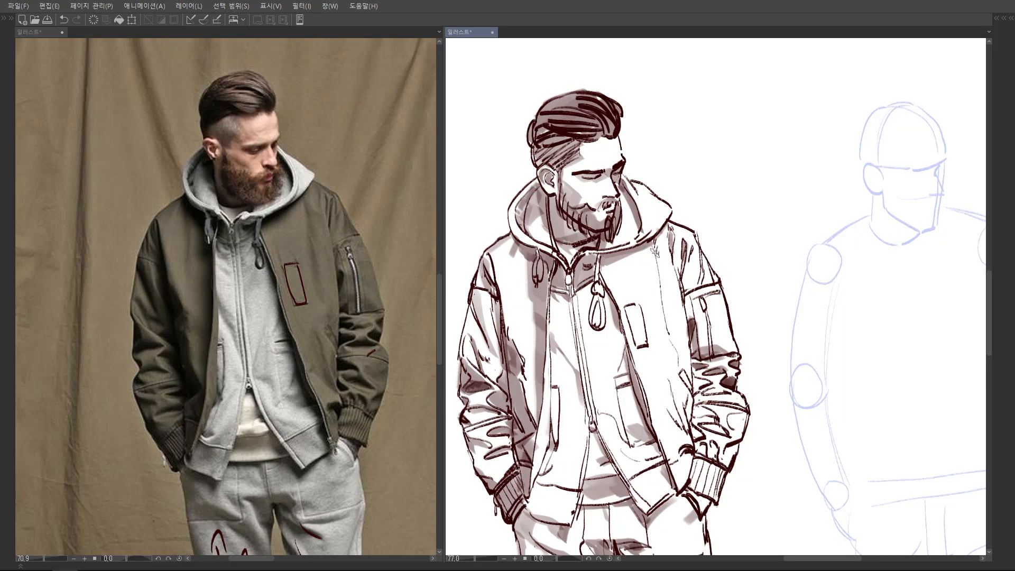
drag(653, 253, 664, 324)
key(ctrl+z)
drag(654, 280, 676, 342)
scroll(675, 343, down, 2)
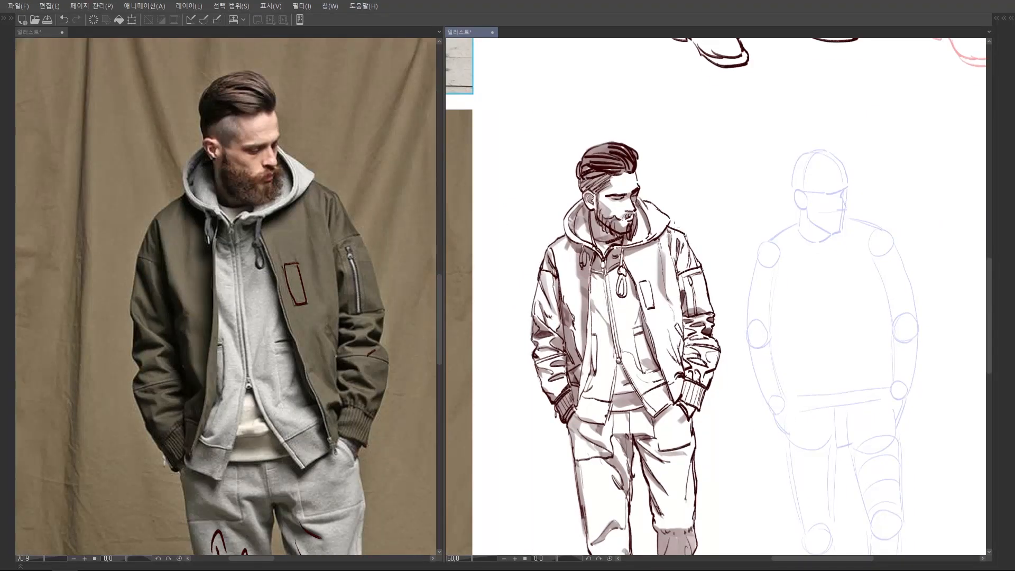
scroll(621, 166, down, 1)
scroll(674, 303, up, 2)
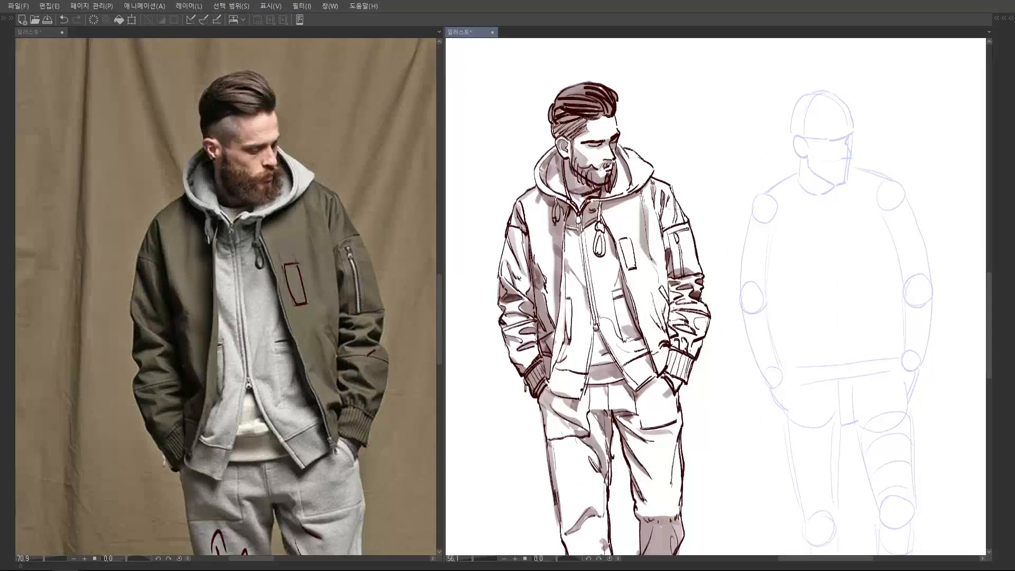
Shade the elbow and forearm folds of the right-hand jacket sleeve down to the cuff.
scroll(676, 344, up, 2)
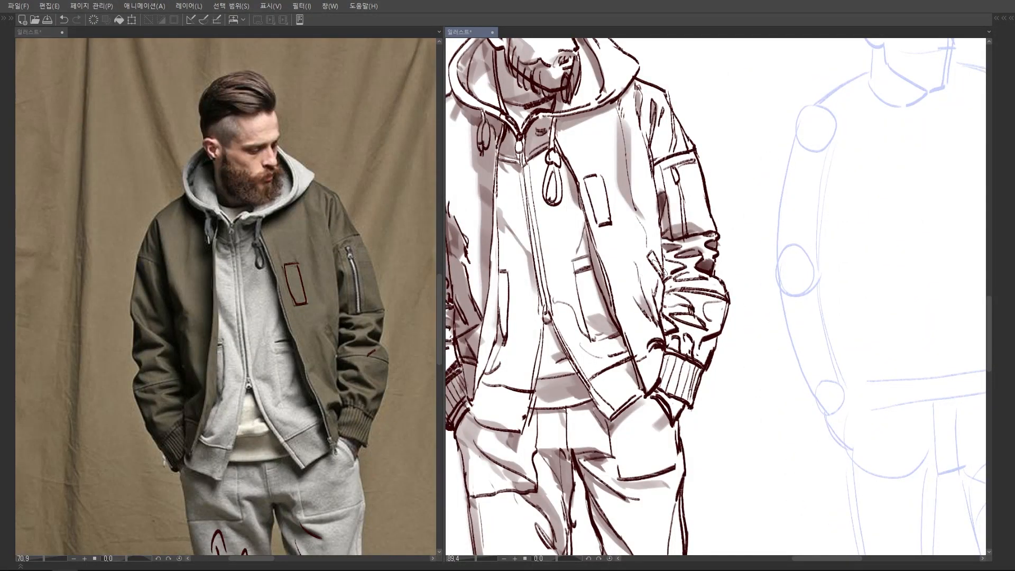
scroll(682, 296, down, 2)
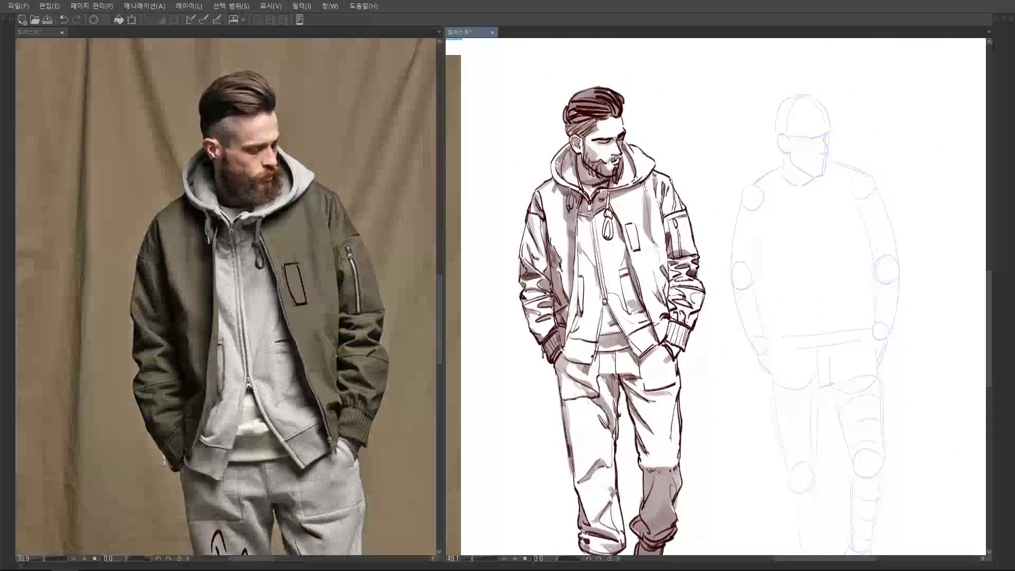
scroll(655, 281, up, 2)
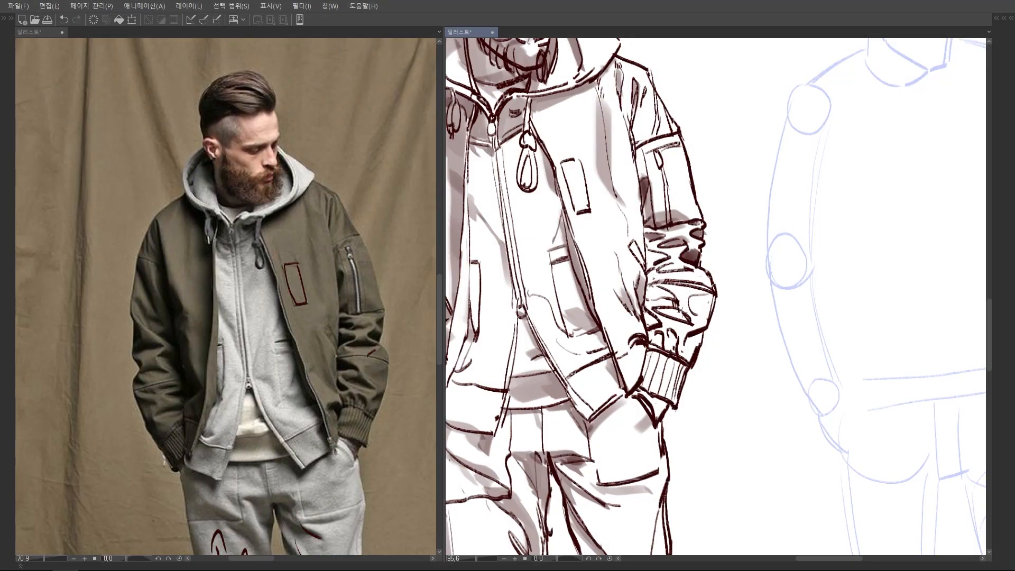
scroll(661, 277, down, 1)
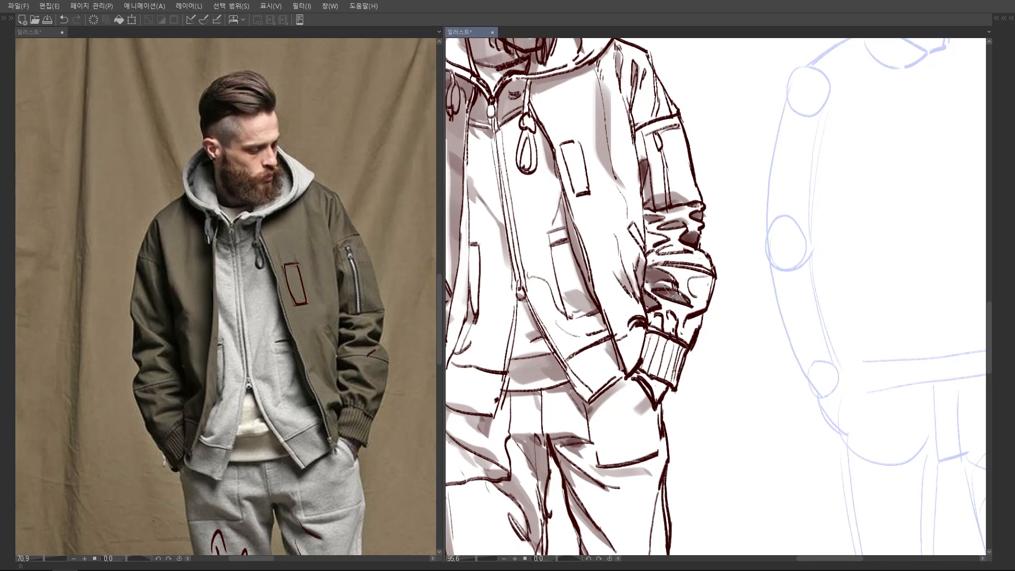
drag(647, 318, 678, 325)
drag(692, 325, 686, 337)
drag(704, 282, 672, 320)
mouse_move(665, 252)
mouse_down()
mouse_move(665, 268)
mouse_move(628, 288)
mouse_move(627, 260)
mouse_up()
drag(676, 292, 623, 294)
drag(714, 234, 687, 234)
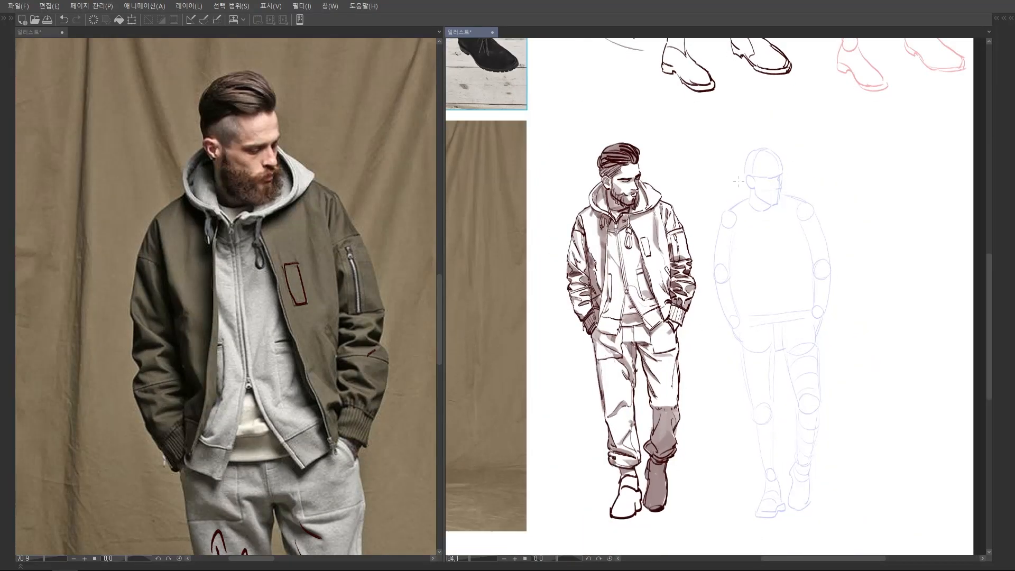
Shade the ribbed cuff and the jacket's lower corner next to the pocketed hand on the right.
drag(685, 309, 691, 285)
drag(691, 285, 752, 286)
mouse_move(685, 296)
mouse_down()
mouse_move(660, 306)
mouse_move(655, 281)
mouse_move(648, 309)
mouse_move(674, 323)
mouse_move(668, 329)
mouse_move(640, 311)
mouse_move(685, 305)
mouse_up()
click(370, 426)
mouse_move(373, 417)
mouse_down()
mouse_move(340, 417)
mouse_move(344, 327)
mouse_up()
drag(672, 280, 745, 281)
drag(657, 298, 625, 330)
drag(643, 309, 621, 326)
mouse_move(682, 287)
mouse_down()
mouse_move(618, 287)
mouse_move(649, 288)
mouse_up()
scroll(656, 331, up, 3)
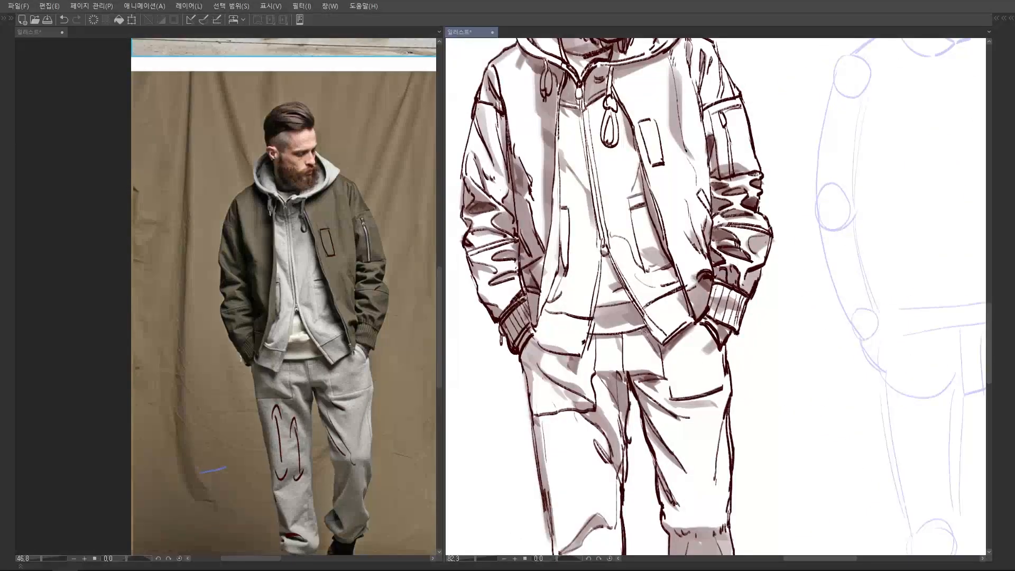
Shade the hoodie's lower hem band and front folds on the right side of the zipper.
mouse_move(658, 305)
mouse_down()
mouse_move(645, 329)
mouse_move(662, 318)
mouse_up()
scroll(665, 306, down, 3)
scroll(651, 301, up, 4)
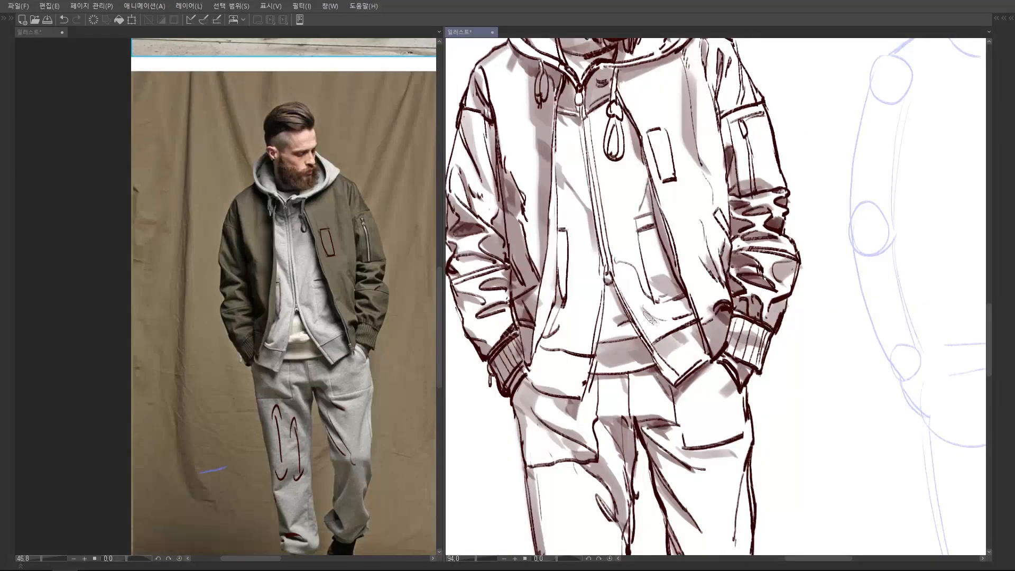
scroll(701, 295, down, 3)
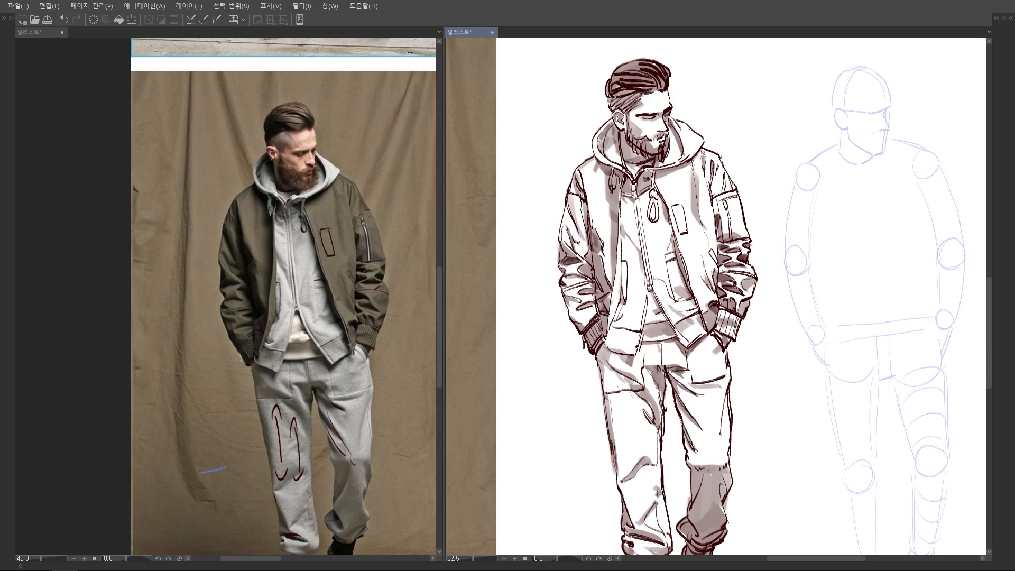
scroll(699, 284, up, 4)
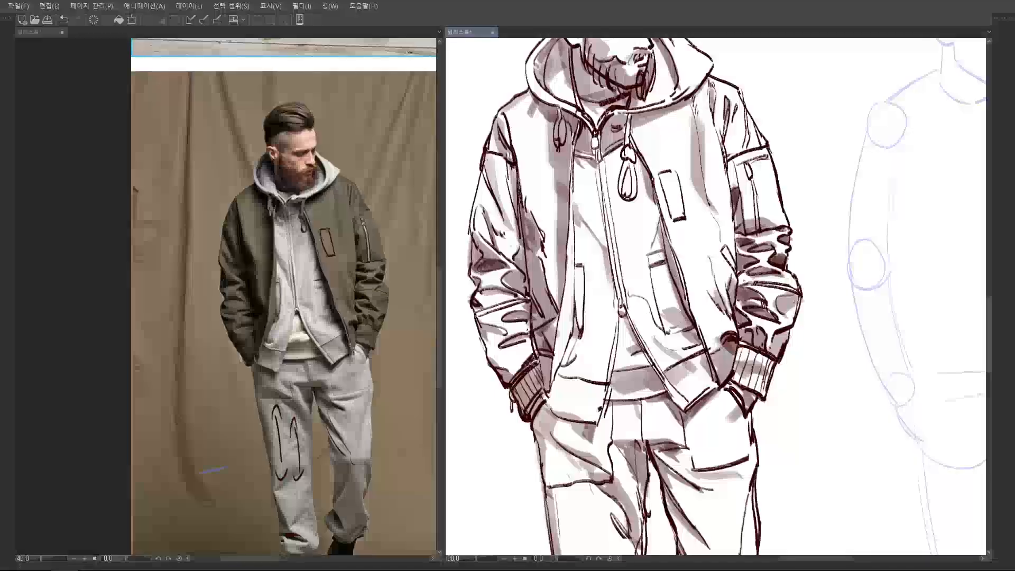
scroll(667, 295, down, 4)
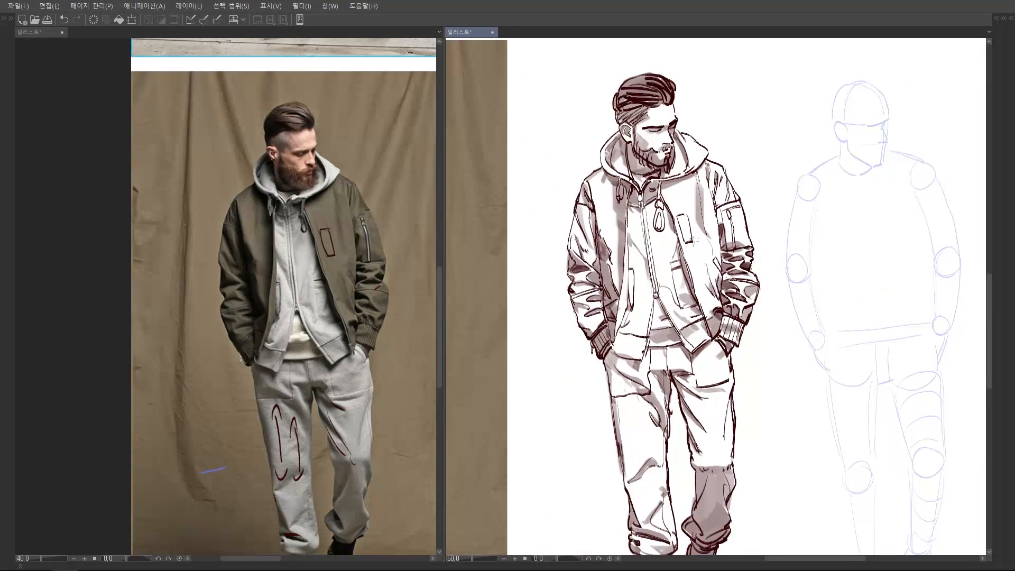
scroll(671, 278, up, 4)
drag(652, 297, 670, 305)
drag(605, 327, 615, 307)
scroll(631, 266, down, 8)
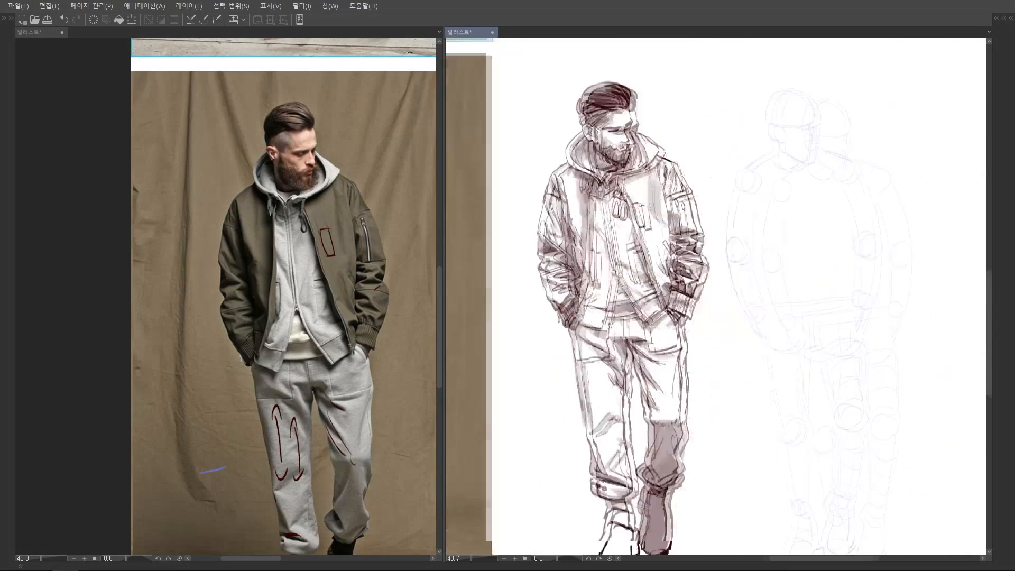
Sketch a curved line wrapped in overlapping blue and dark red loops below the clothed figure.
drag(561, 413, 669, 408)
scroll(681, 325, up, 4)
mouse_move(552, 315)
mouse_down()
mouse_move(591, 389)
mouse_move(598, 339)
mouse_up()
drag(661, 347, 667, 340)
mouse_move(591, 320)
mouse_down()
mouse_move(608, 323)
mouse_move(642, 405)
mouse_move(653, 328)
mouse_up()
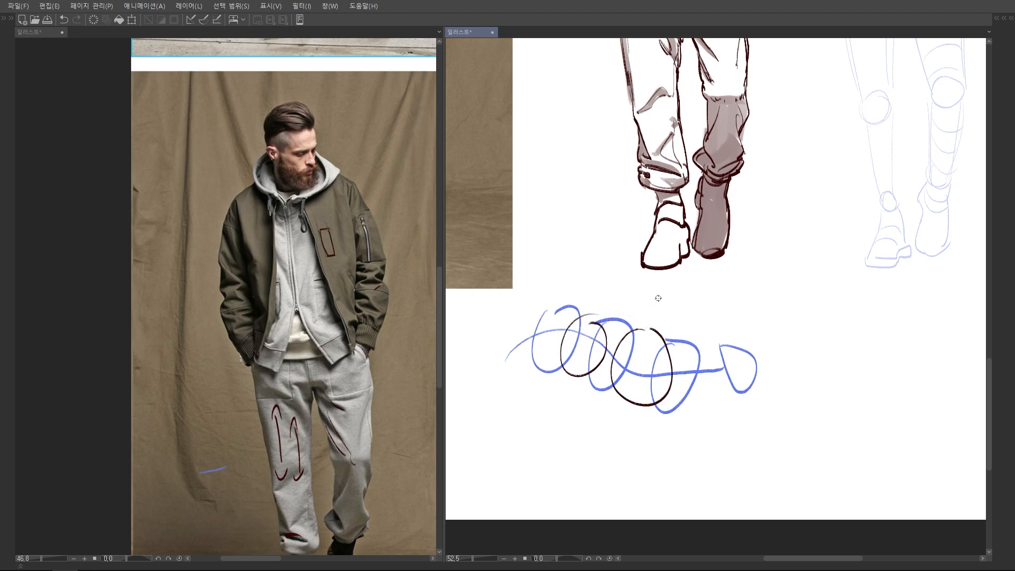
drag(720, 380, 692, 333)
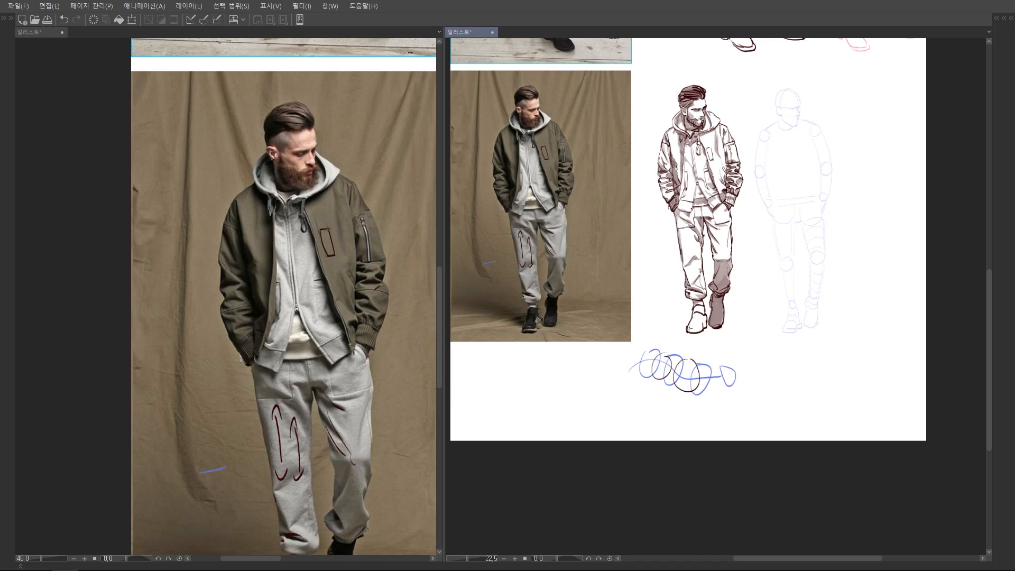
Shade the trousers across the waist and the left pocket, and undo the last stroke.
mouse_move(698, 290)
mouse_down()
mouse_move(747, 288)
mouse_move(727, 305)
mouse_move(714, 302)
mouse_move(778, 295)
mouse_move(781, 275)
mouse_move(782, 305)
mouse_move(759, 307)
mouse_up()
drag(713, 281, 727, 280)
drag(735, 329, 722, 339)
mouse_move(779, 290)
mouse_down()
mouse_move(745, 292)
mouse_move(767, 292)
mouse_up()
drag(749, 344, 734, 370)
key(ctrl+z)
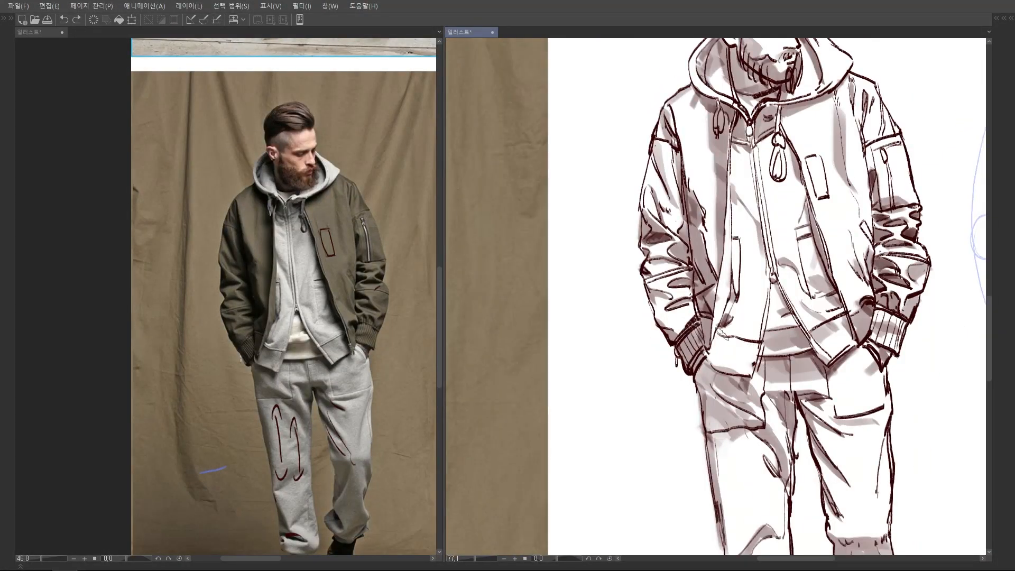
Shade the hoodie's left hem band and the shoulder of the left-hand jacket sleeve.
drag(718, 330, 736, 363)
mouse_move(785, 349)
mouse_down()
mouse_move(746, 349)
mouse_move(774, 347)
mouse_up()
drag(675, 275, 670, 344)
drag(642, 271, 636, 338)
key(ctrl+z)
drag(632, 303, 644, 344)
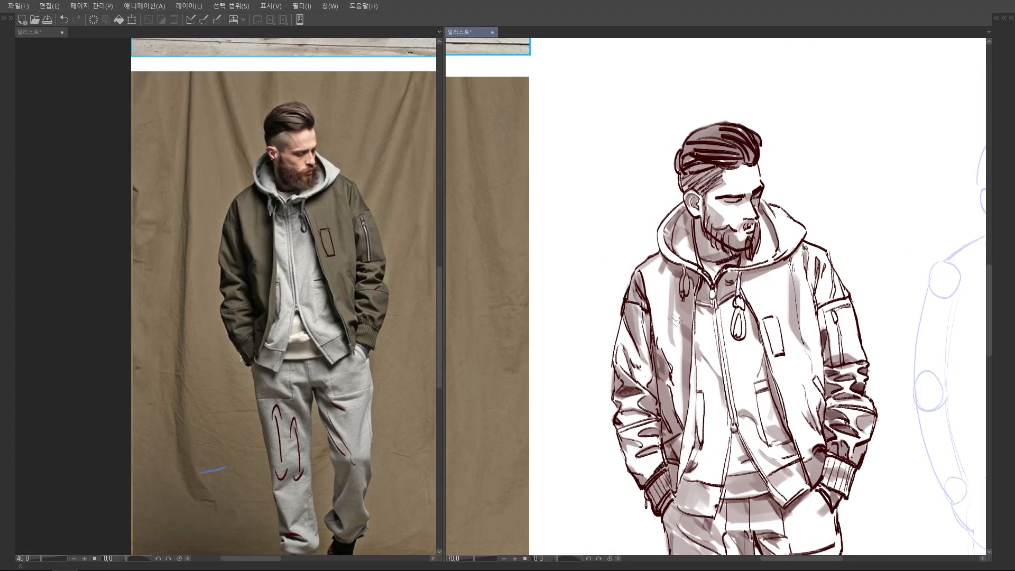
Shade the folds below the pocket and along the outer edge of the right trouser leg.
drag(720, 277, 679, 280)
drag(807, 292, 766, 227)
mouse_move(708, 339)
mouse_down()
mouse_move(738, 341)
mouse_move(707, 310)
mouse_move(706, 322)
mouse_move(726, 329)
mouse_up()
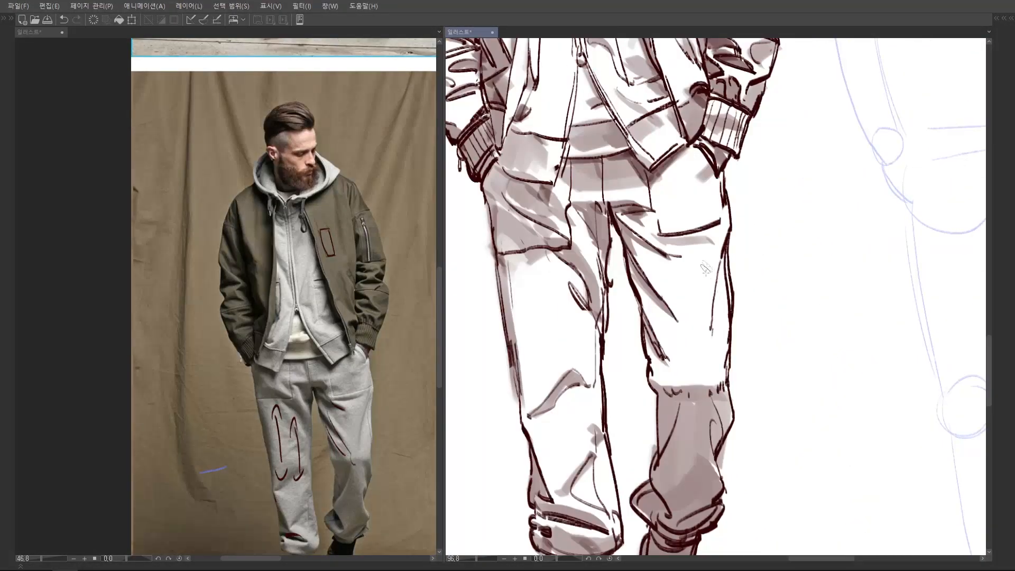
drag(712, 286, 697, 327)
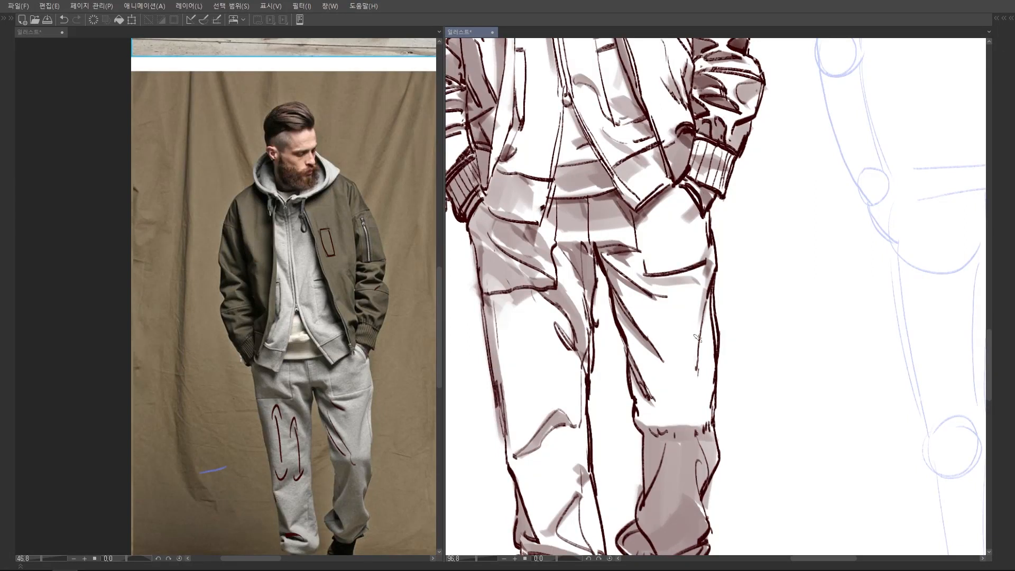
scroll(708, 317, down, 3)
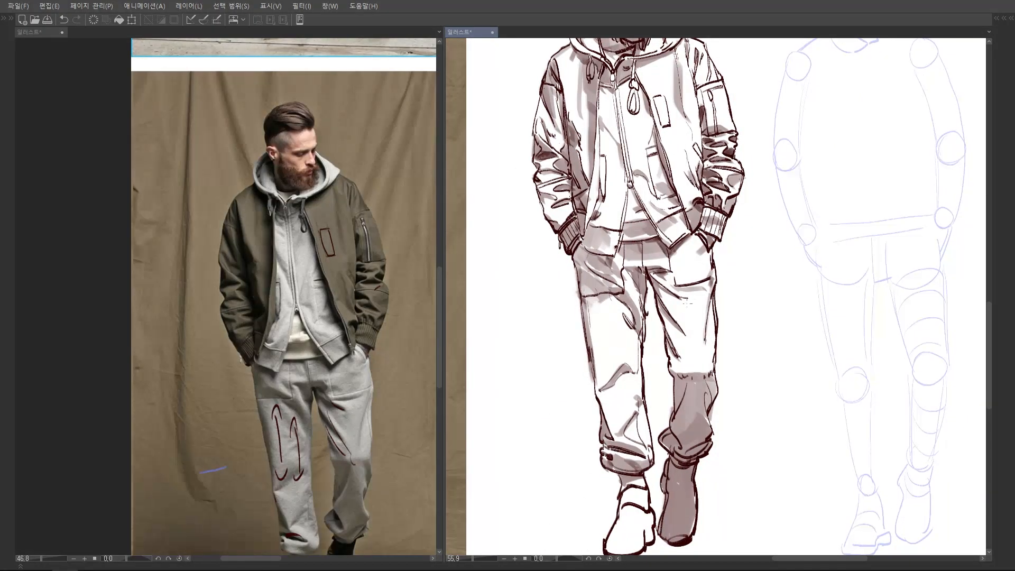
scroll(687, 303, up, 2)
scroll(676, 351, down, 3)
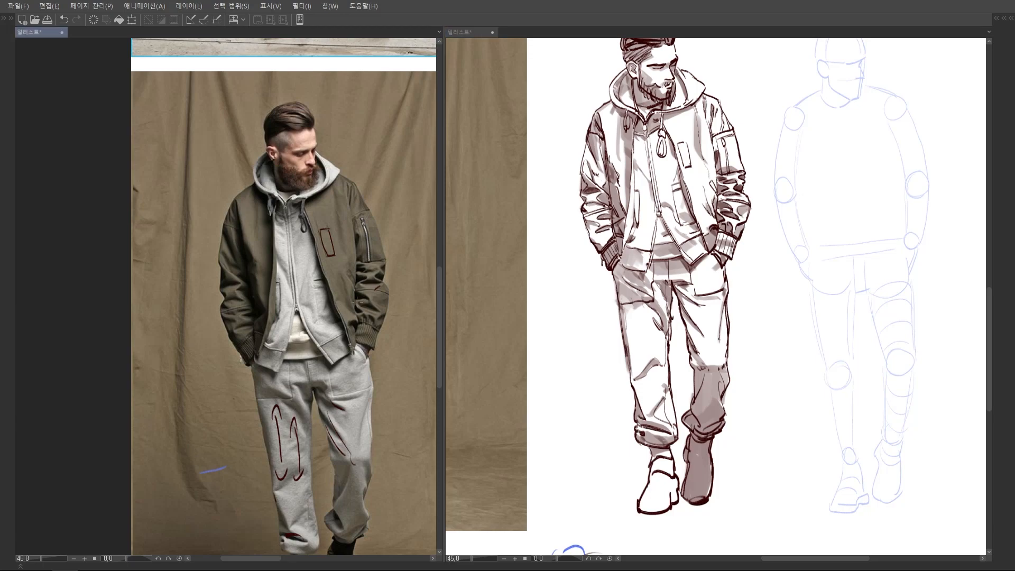
scroll(347, 291, down, 2)
scroll(347, 290, up, 1)
Add a new layer above 레이어 7 and pick a light red drawing color for marking the reference photo.
key(Tab)
click(959, 196)
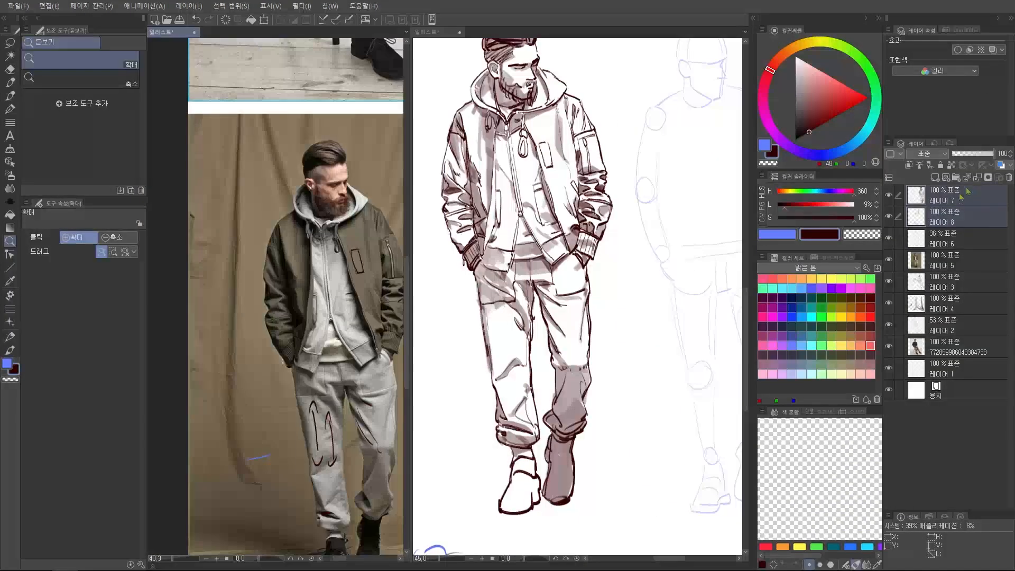
click(935, 177)
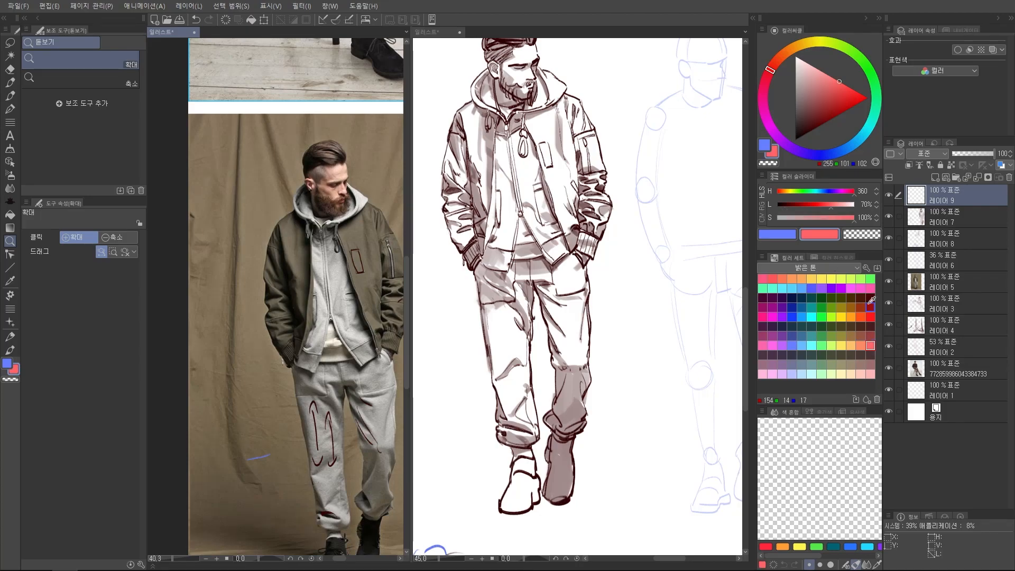
key(Tab)
drag(295, 265, 298, 290)
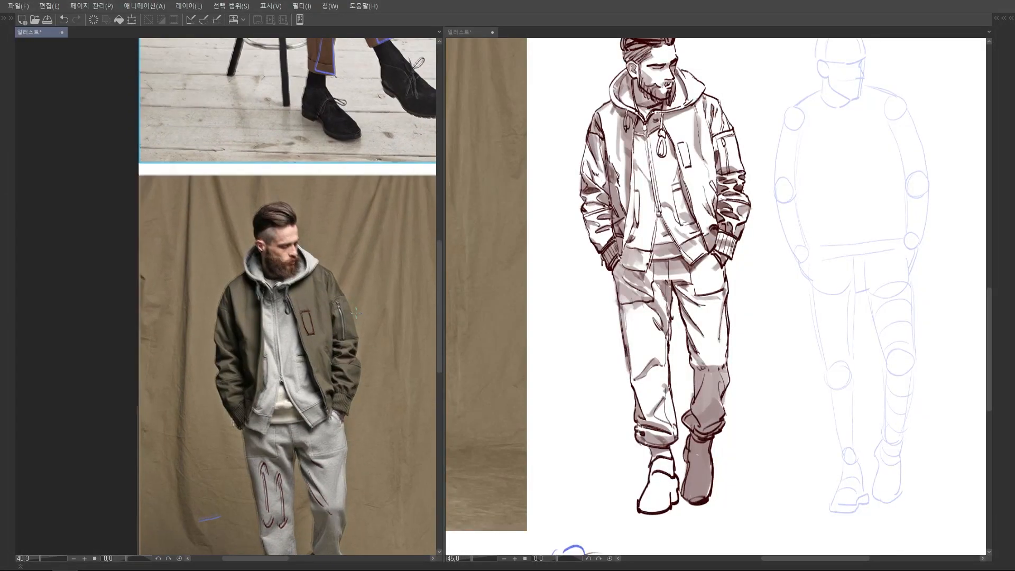
Trace a red line outside the left shoulder and upper sleeve on the reference photo, and mark a small red arrow beside the right shoulder.
scroll(298, 290, up, 2)
drag(368, 298, 366, 286)
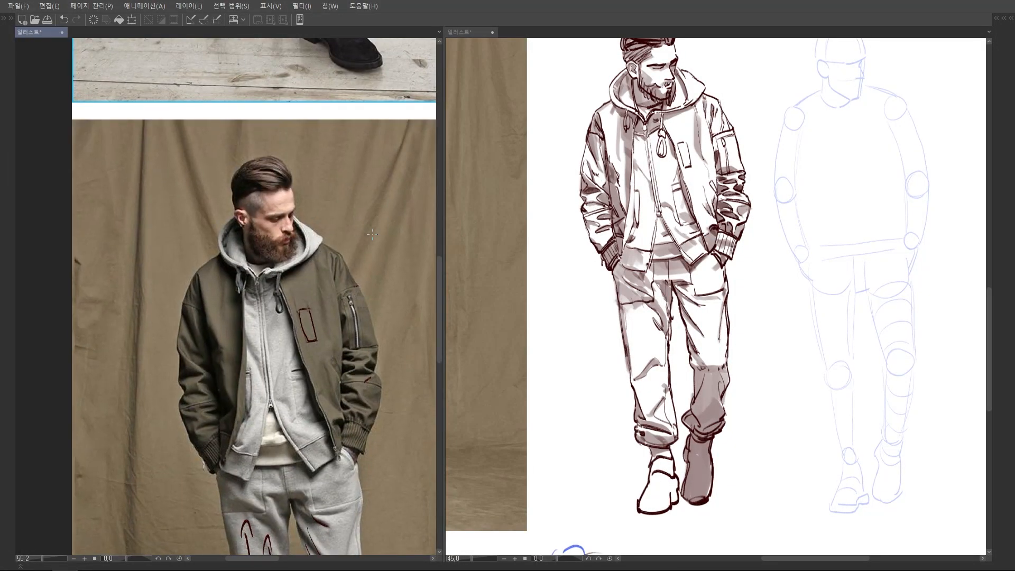
scroll(365, 328, down, 2)
scroll(256, 314, up, 2)
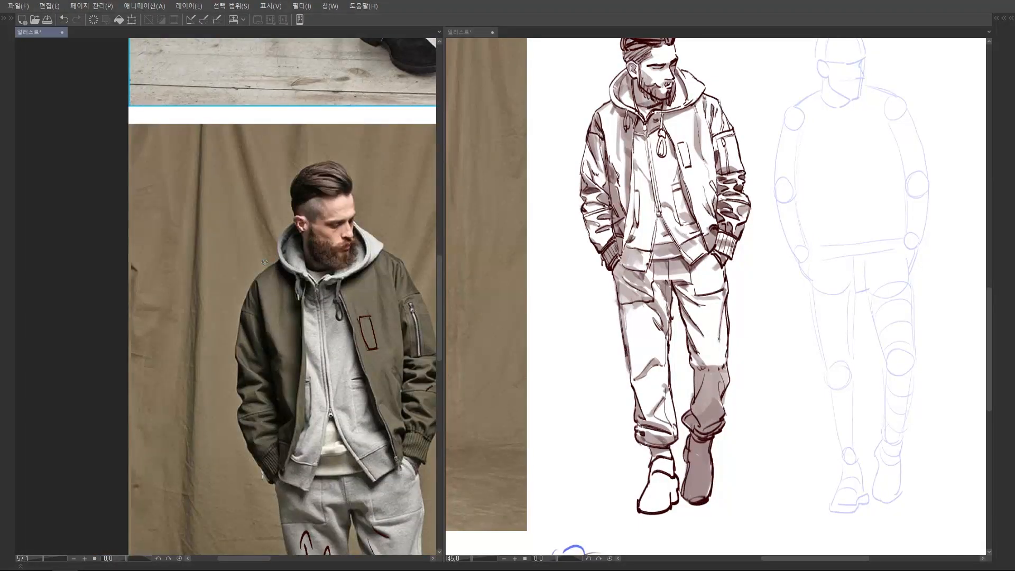
drag(317, 297, 296, 276)
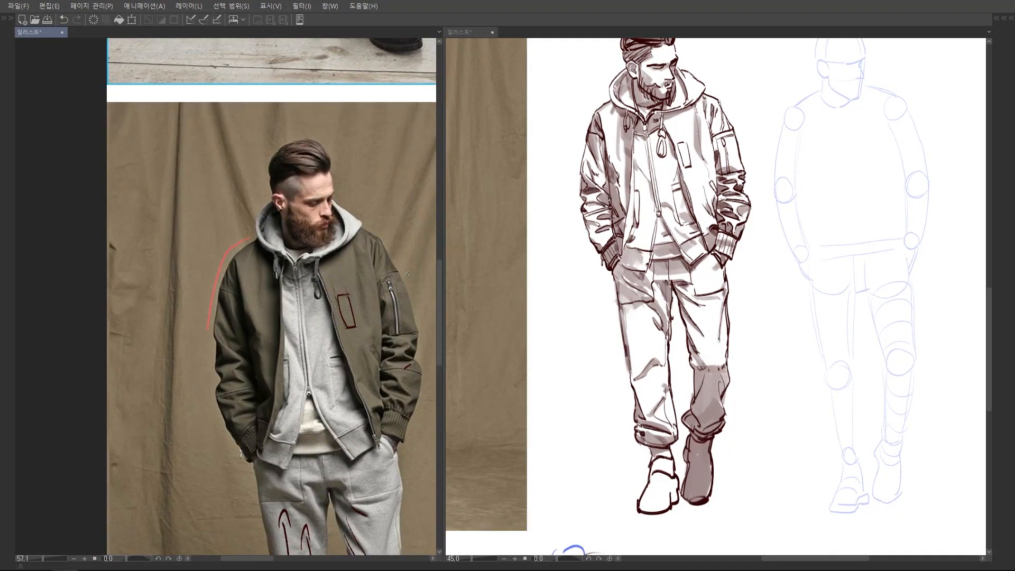
drag(414, 245, 402, 219)
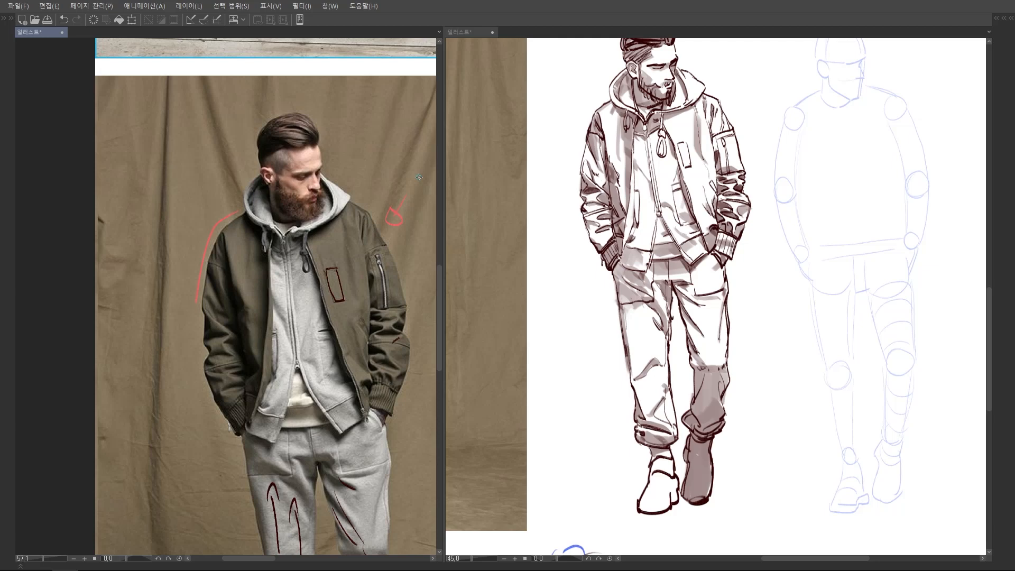
Continue the red contour down the left sleeve, and trace the right sleeve's bumpy contour from shoulder to cuff, ending in an arrowhead.
scroll(297, 308, up, 1)
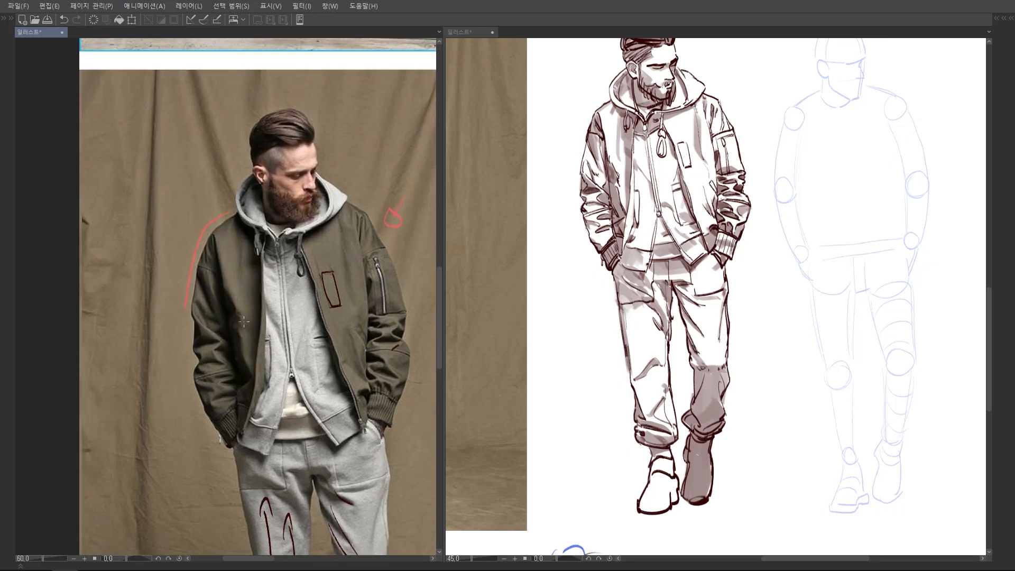
scroll(247, 297, up, 3)
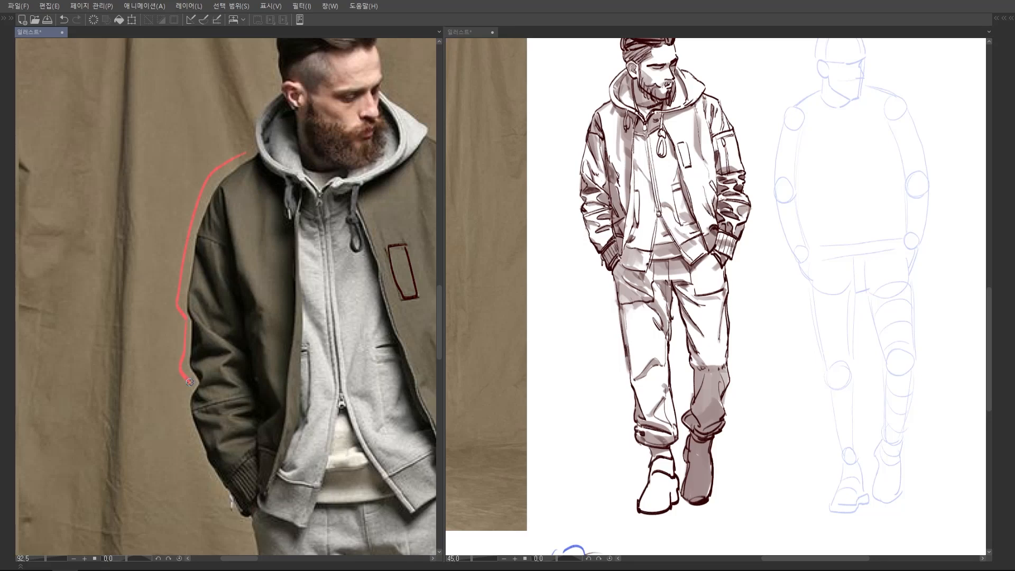
scroll(183, 429, down, 3)
scroll(384, 285, up, 2)
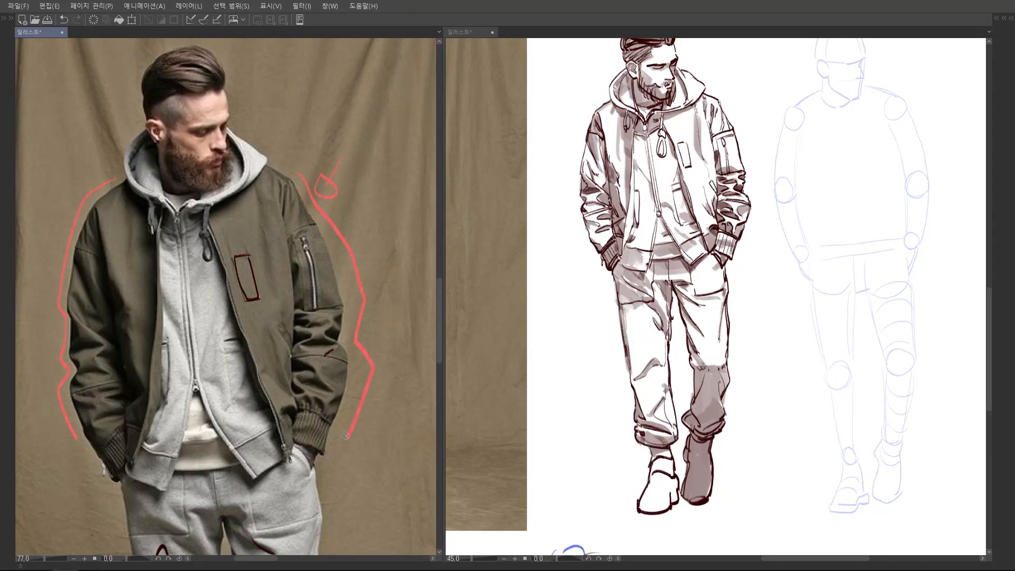
scroll(336, 322, down, 3)
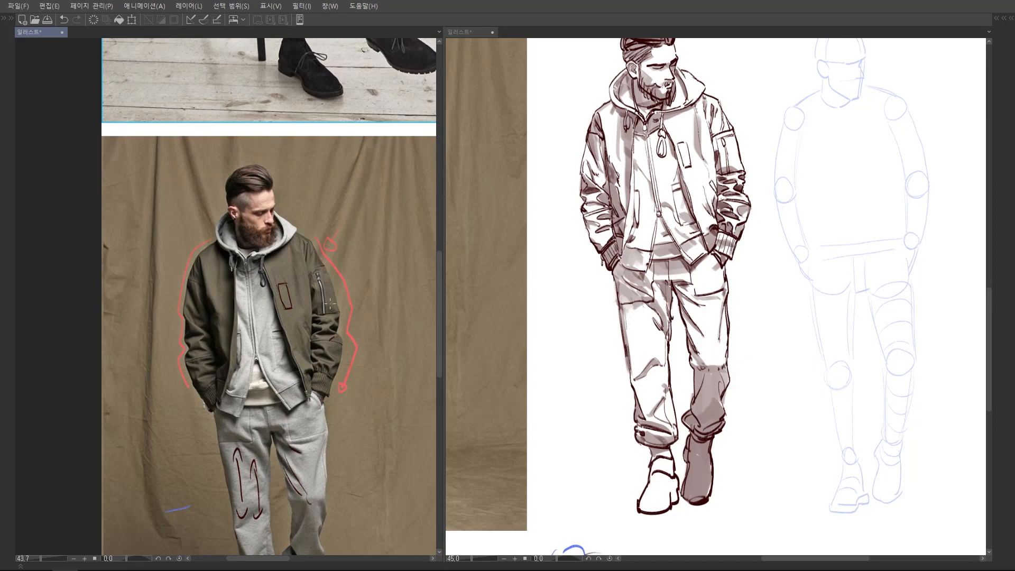
Apply the transform of the lassoed left elbow of the drawn jacket, scaled 118% by 103% and rotated -3.4°.
scroll(587, 259, up, 6)
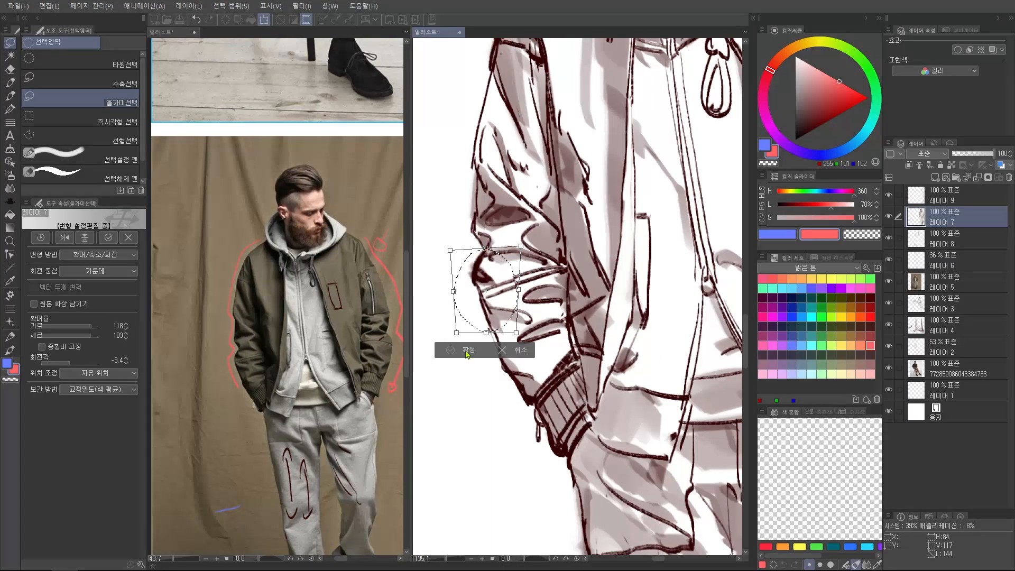
click(469, 349)
drag(548, 296, 476, 296)
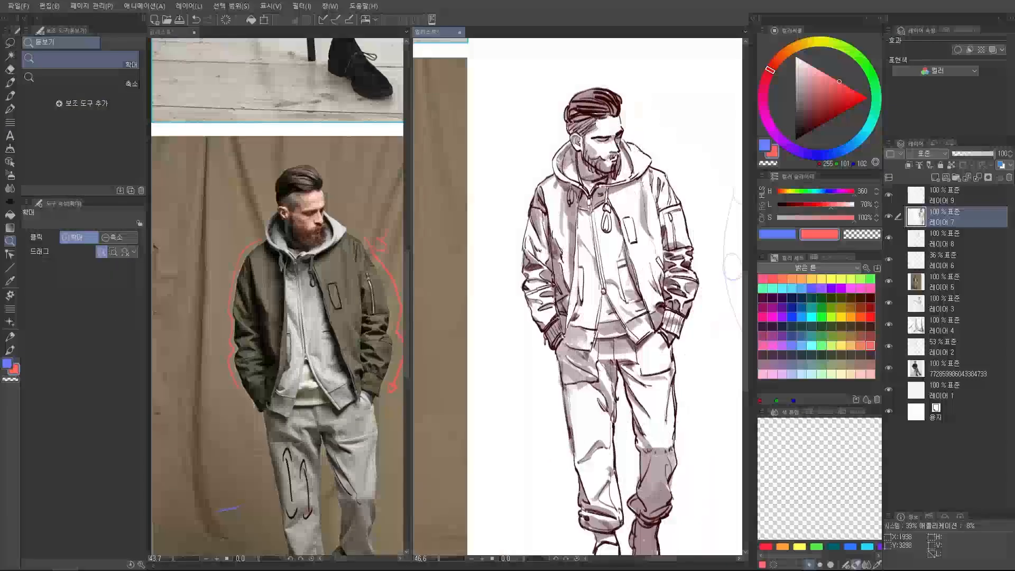
scroll(542, 238, up, 3)
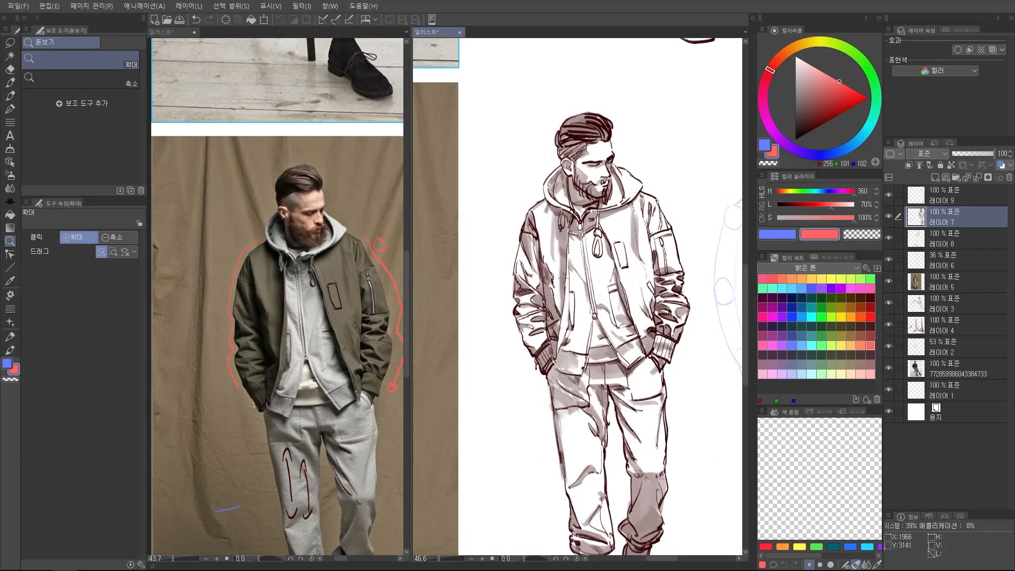
Undo the last change and sample the dark maroon of the line art for the MH 8B Brush.
key(e)
key(b)
key(ctrl+z)
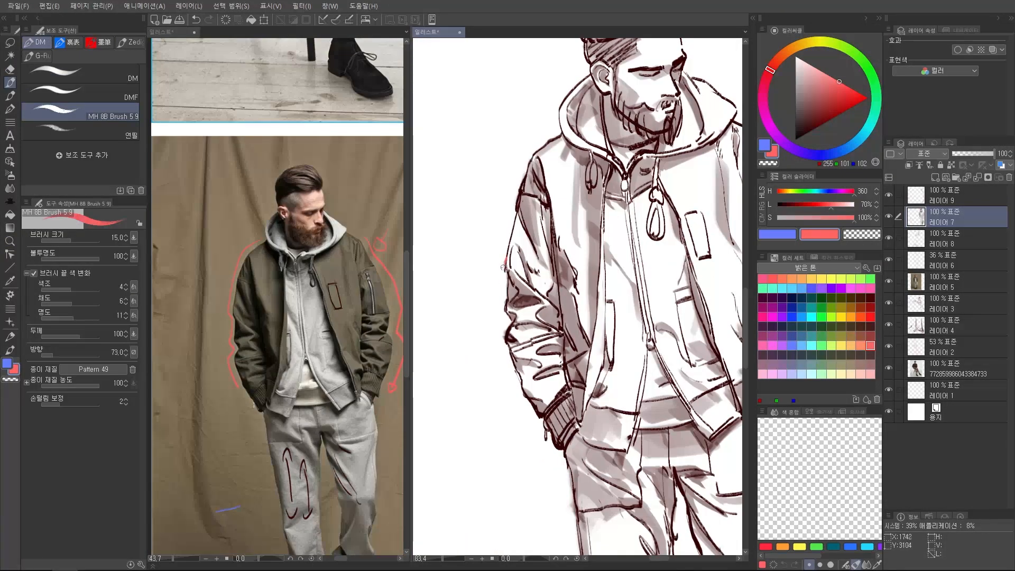
drag(629, 211, 552, 234)
key(x)
alt+click(591, 200)
alt+click(590, 153)
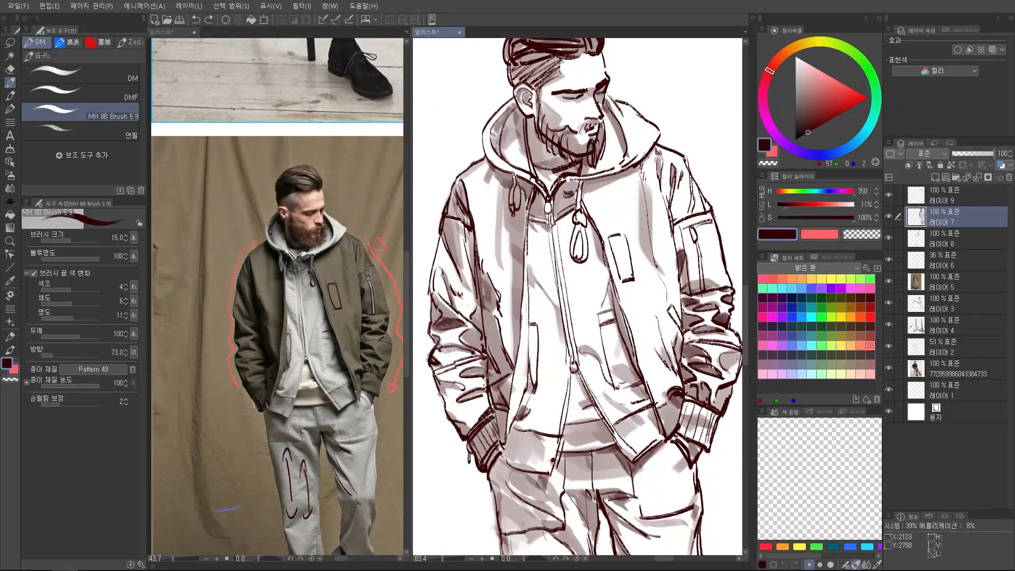
Trace the outer edge of the left jacket sleeve on the reference photo with a dark maroon stroke.
key(Tab)
scroll(592, 257, up, 3)
click(304, 352)
scroll(286, 339, up, 3)
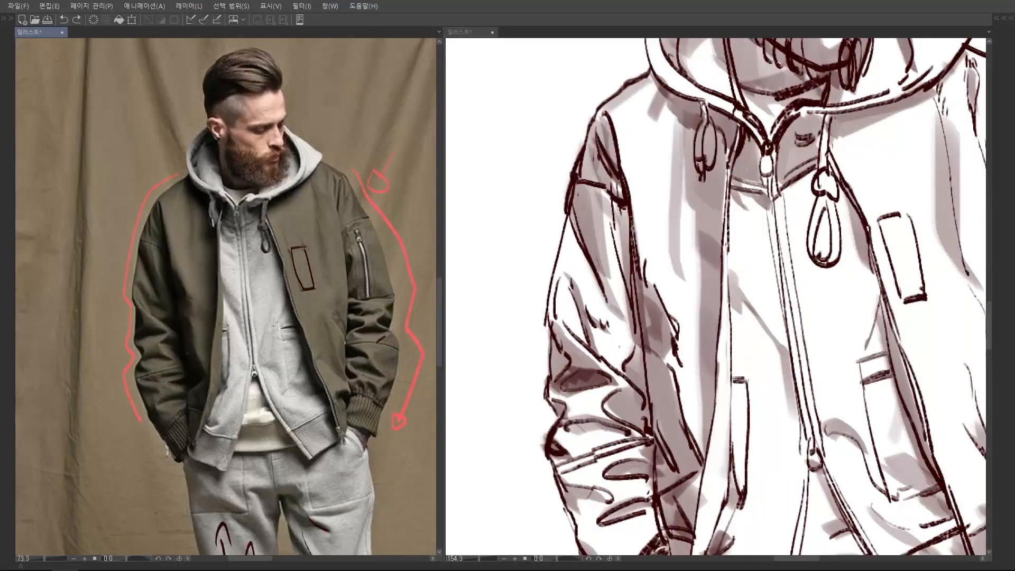
click(579, 277)
click(308, 344)
scroll(180, 285, up, 2)
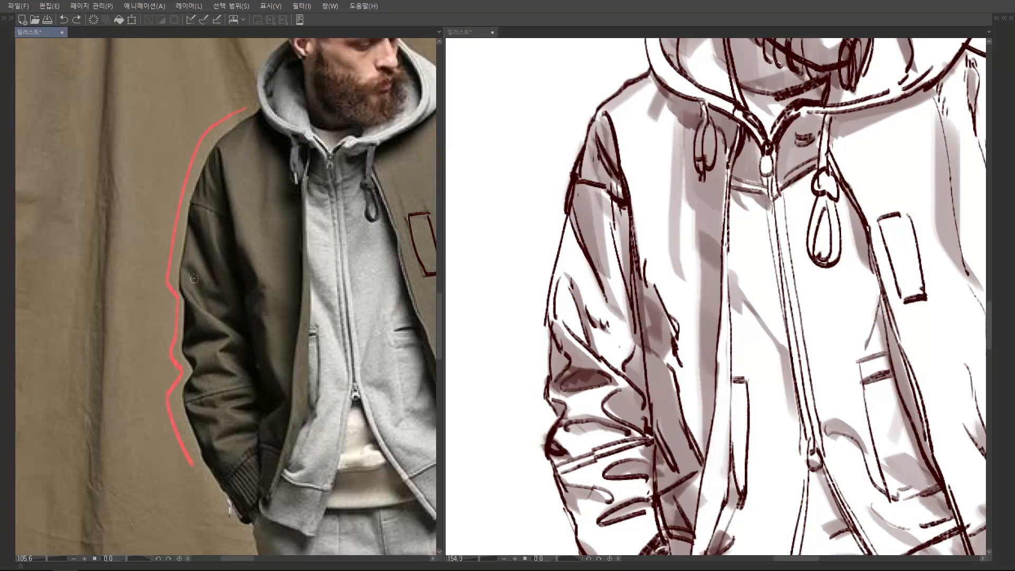
drag(180, 285, 187, 302)
Reinforce the outer outline of the drawn jacket's left sleeve between the shoulder seam and the elbow folds.
click(555, 273)
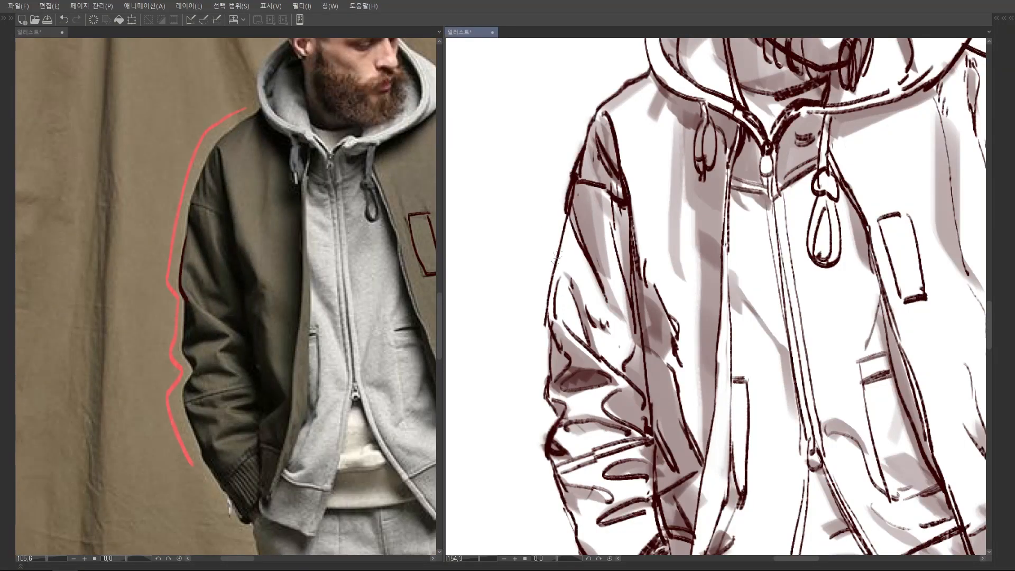
mouse_move(565, 230)
mouse_down()
mouse_move(544, 321)
mouse_move(571, 352)
mouse_up()
scroll(571, 351, down, 4)
scroll(576, 252, up, 2)
drag(558, 259, 552, 341)
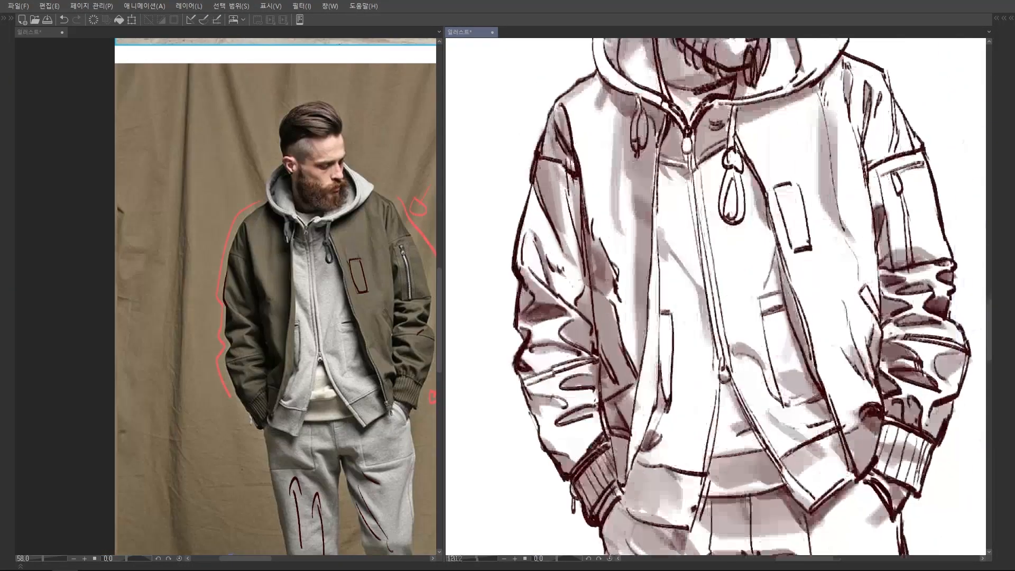
drag(550, 288, 592, 331)
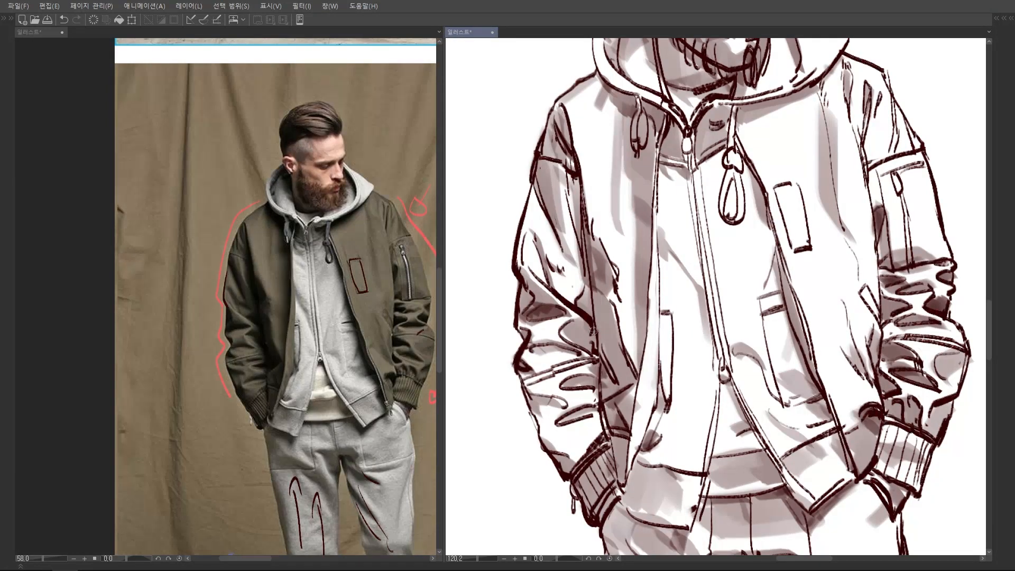
Thicken the outline around the elbow folds of the drawn jacket's right sleeve.
scroll(593, 322, down, 5)
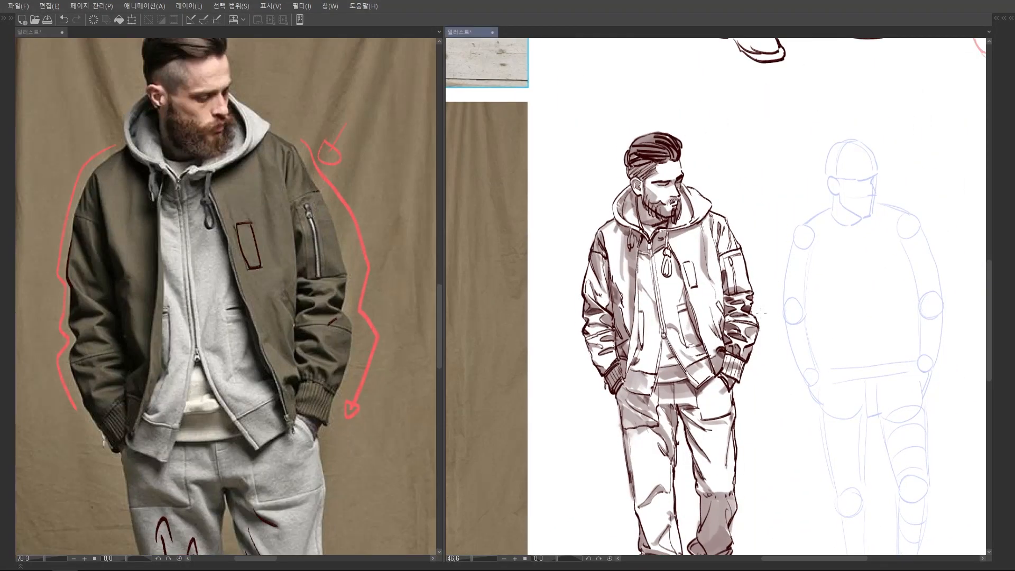
scroll(792, 275, up, 5)
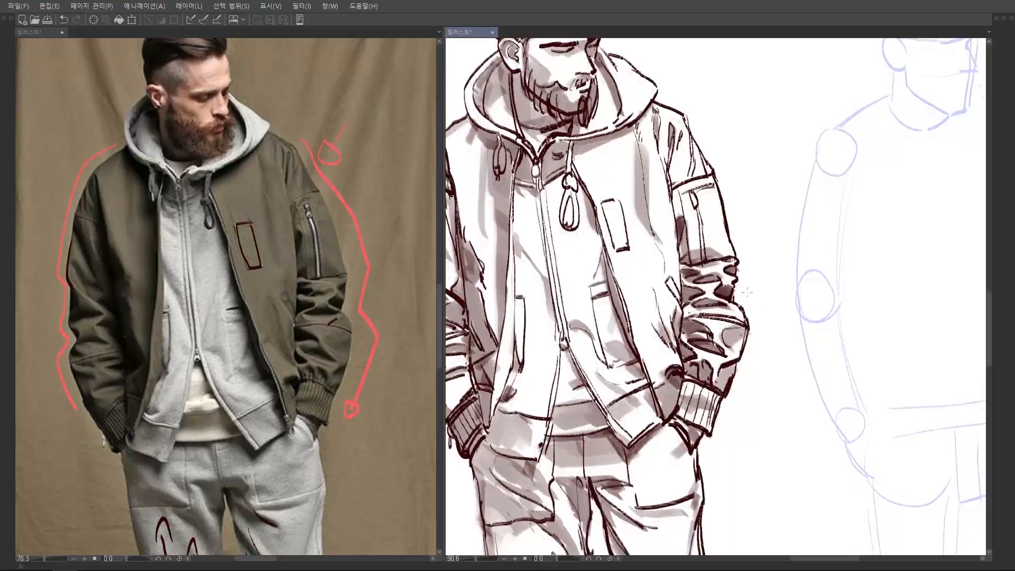
mouse_move(709, 282)
mouse_down()
mouse_move(703, 294)
mouse_move(736, 309)
mouse_move(744, 345)
mouse_up()
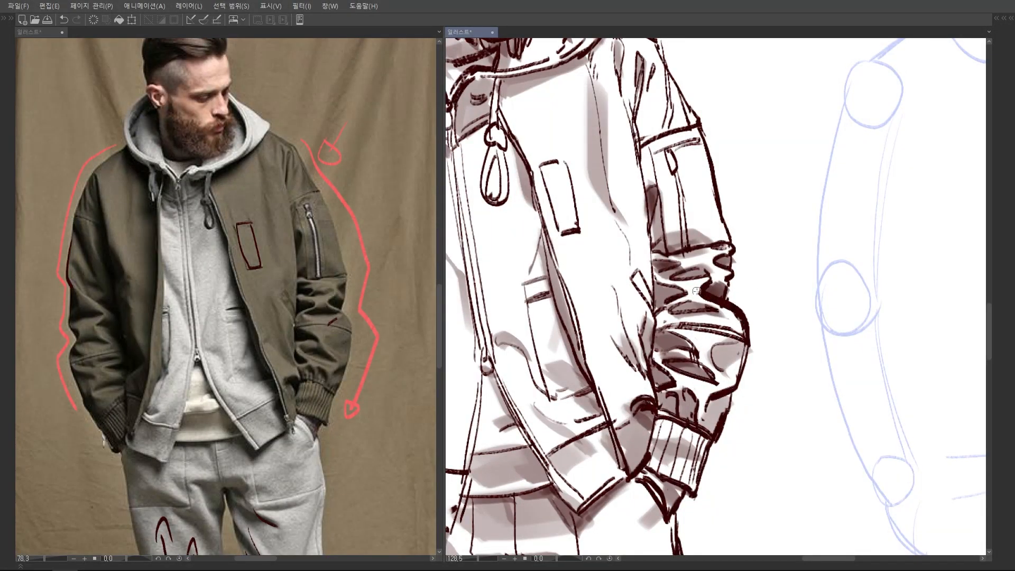
scroll(717, 289, down, 3)
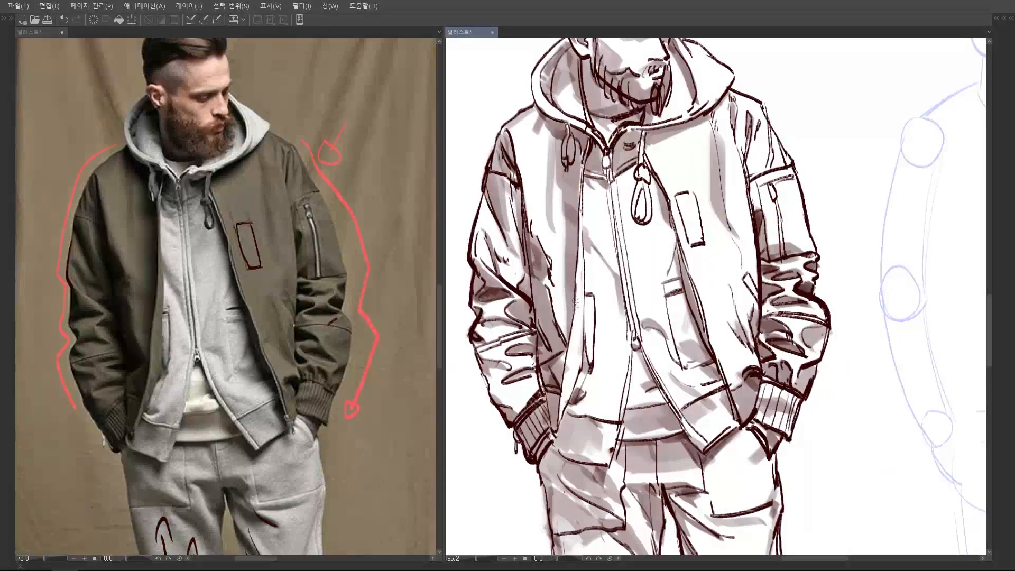
drag(575, 302, 561, 386)
Scribble loose zigzag strokes in the empty space beside the drawn man and undo them.
scroll(588, 360, down, 3)
scroll(705, 264, down, 3)
scroll(748, 256, up, 2)
drag(726, 198, 732, 243)
scroll(708, 222, down, 2)
scroll(687, 227, up, 3)
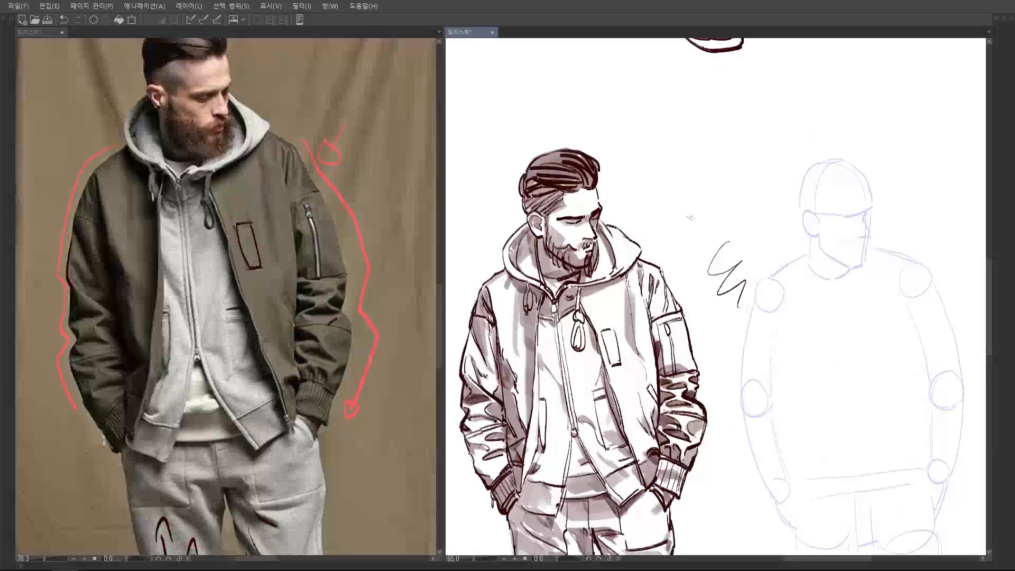
drag(650, 221, 676, 247)
key(ctrl+z)
key(ctrl+z)
key(ctrl+z)
Compare the drawn man's head, hood and jacket with the reference photo, both close up and from a distance.
scroll(589, 311, up, 4)
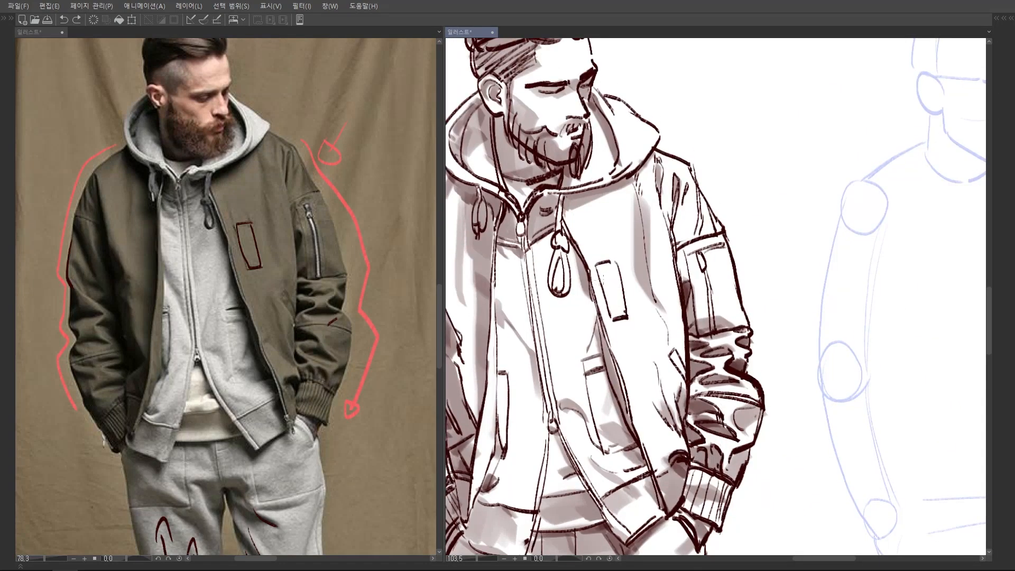
scroll(589, 296, down, 5)
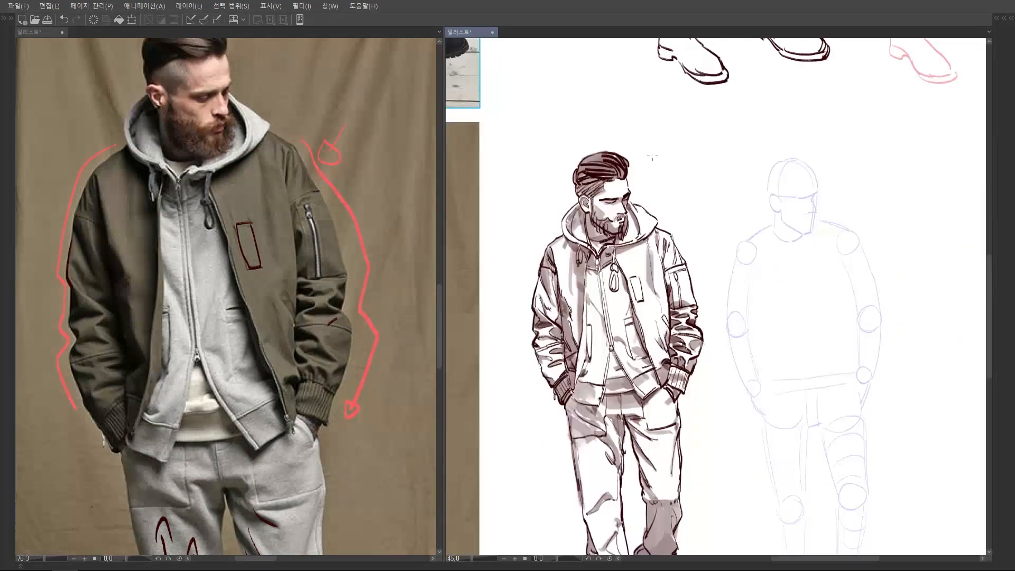
scroll(650, 234, up, 2)
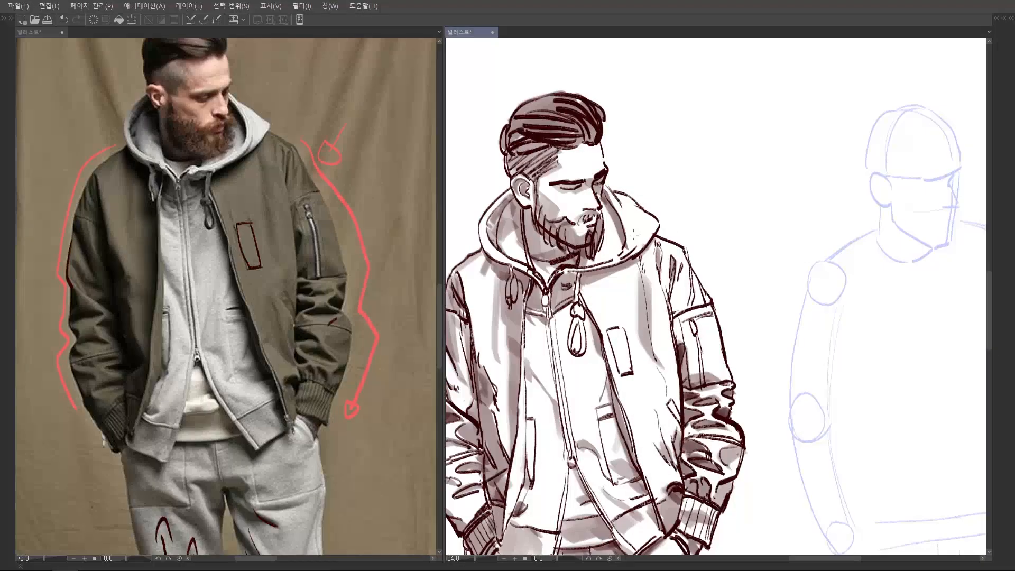
scroll(233, 228, up, 2)
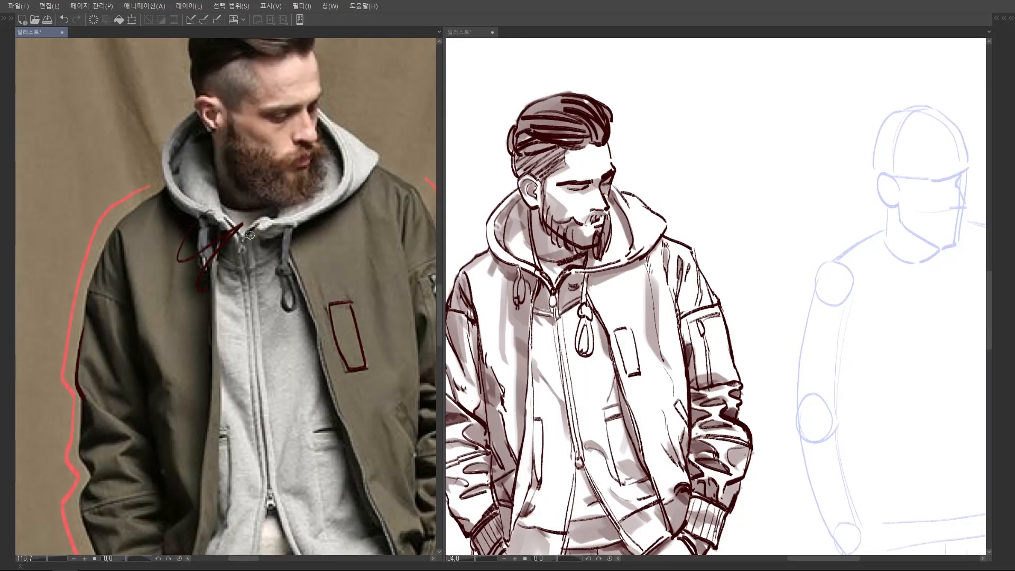
scroll(617, 233, up, 2)
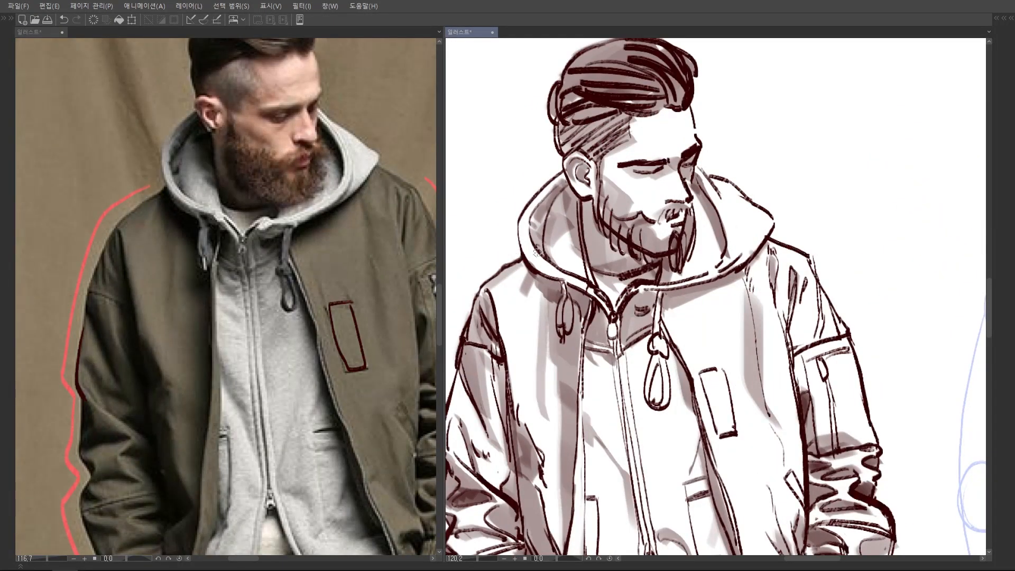
scroll(532, 256, down, 3)
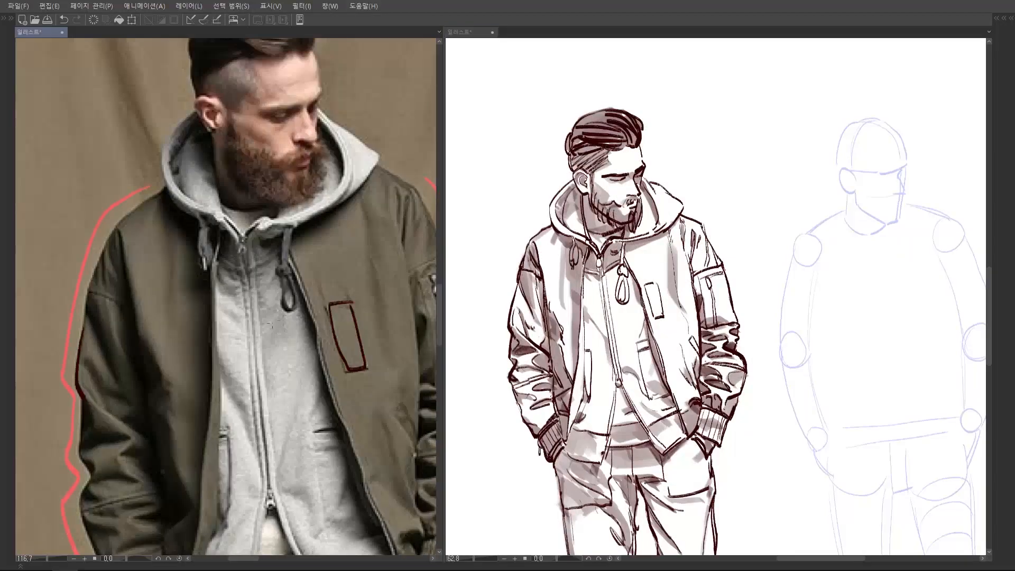
scroll(298, 233, down, 2)
scroll(299, 232, down, 1)
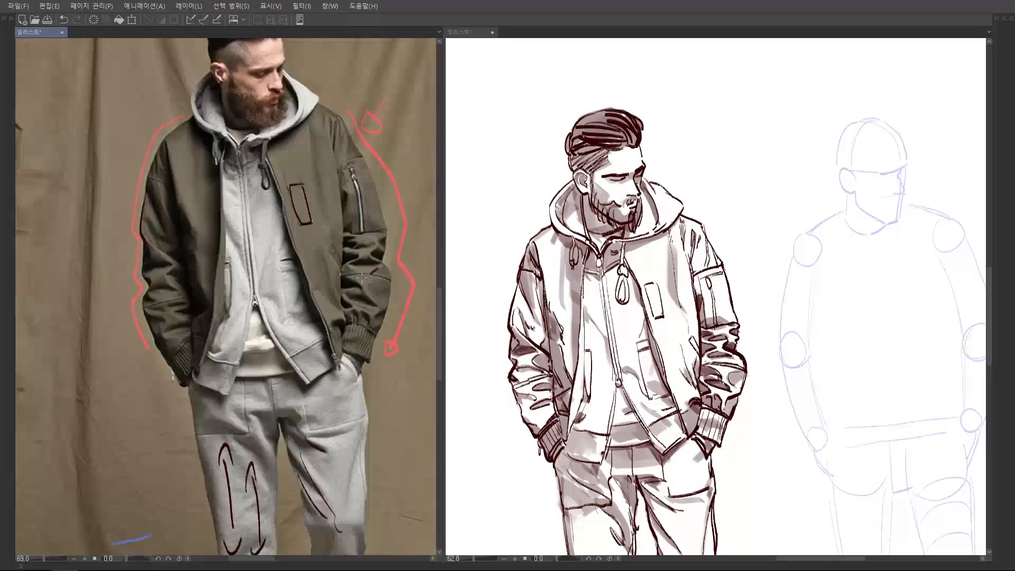
drag(742, 265, 742, 225)
scroll(581, 465, up, 1)
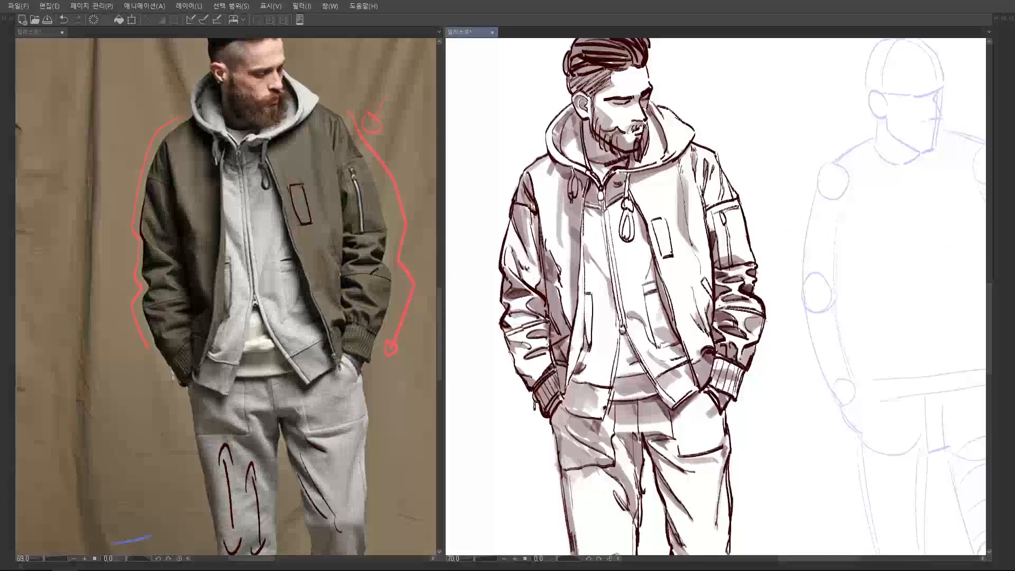
drag(597, 276, 598, 289)
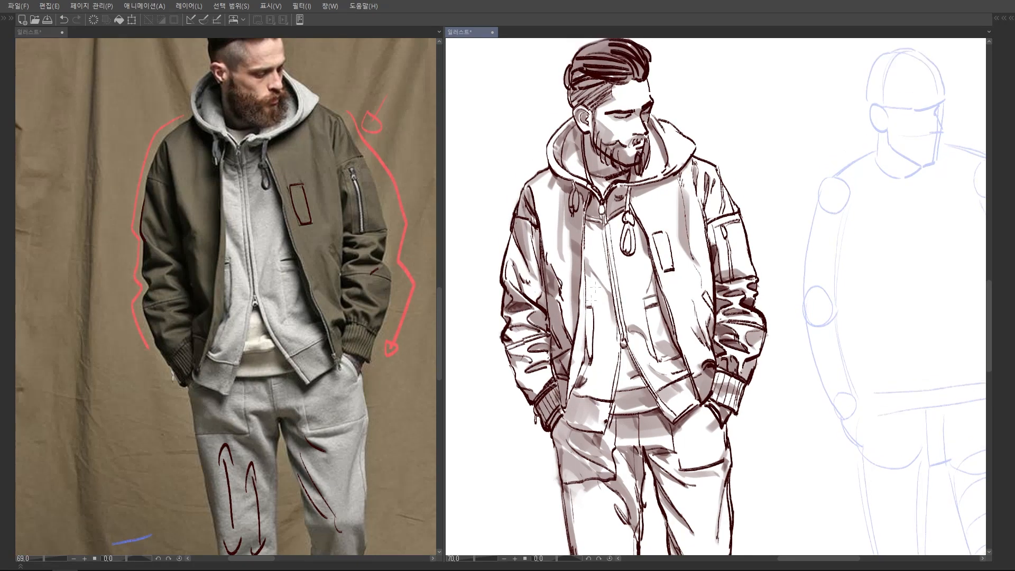
Mark two small red circles side by side on the jacket's lower left front in the reference photo.
scroll(167, 224, up, 3)
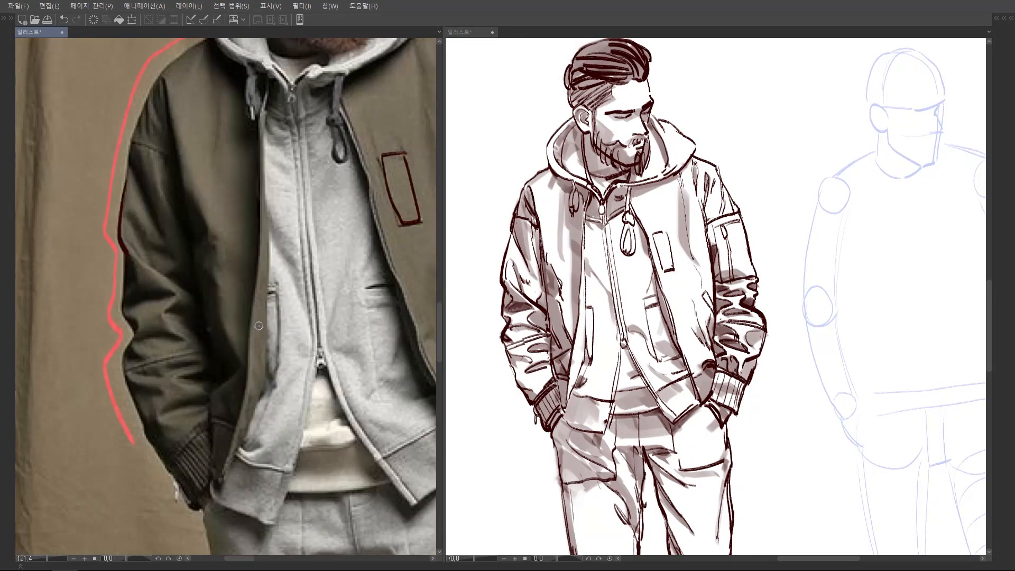
drag(229, 318, 232, 319)
drag(292, 297, 284, 320)
drag(243, 368, 259, 368)
mouse_move(229, 307)
mouse_down()
mouse_move(221, 351)
mouse_move(231, 304)
mouse_up()
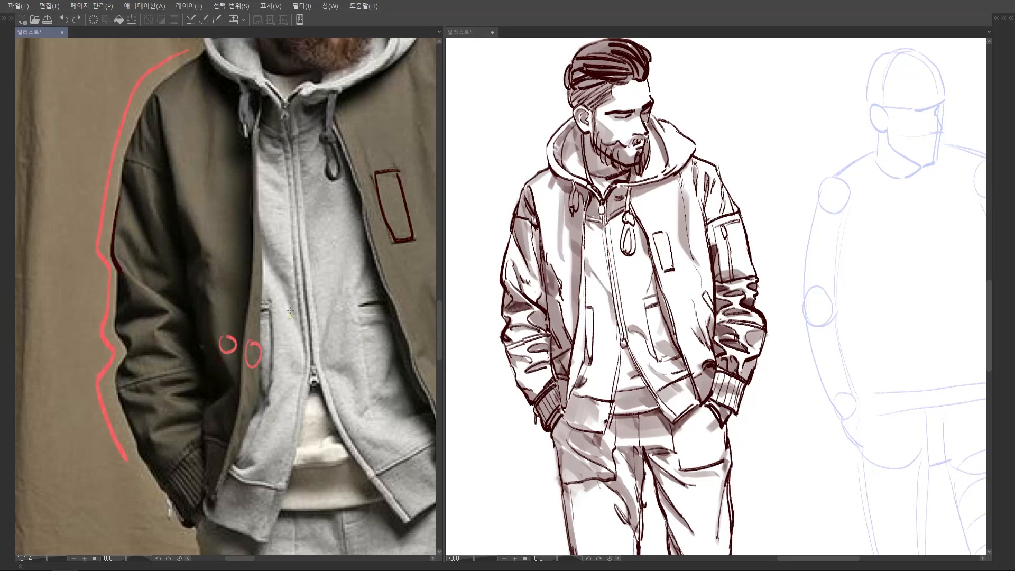
Draw a red line down the left jacket front next to the two circles and undo it.
drag(290, 312, 253, 313)
mouse_move(254, 274)
mouse_down()
mouse_move(246, 314)
mouse_move(252, 307)
mouse_move(222, 307)
mouse_move(225, 378)
mouse_move(240, 412)
mouse_up()
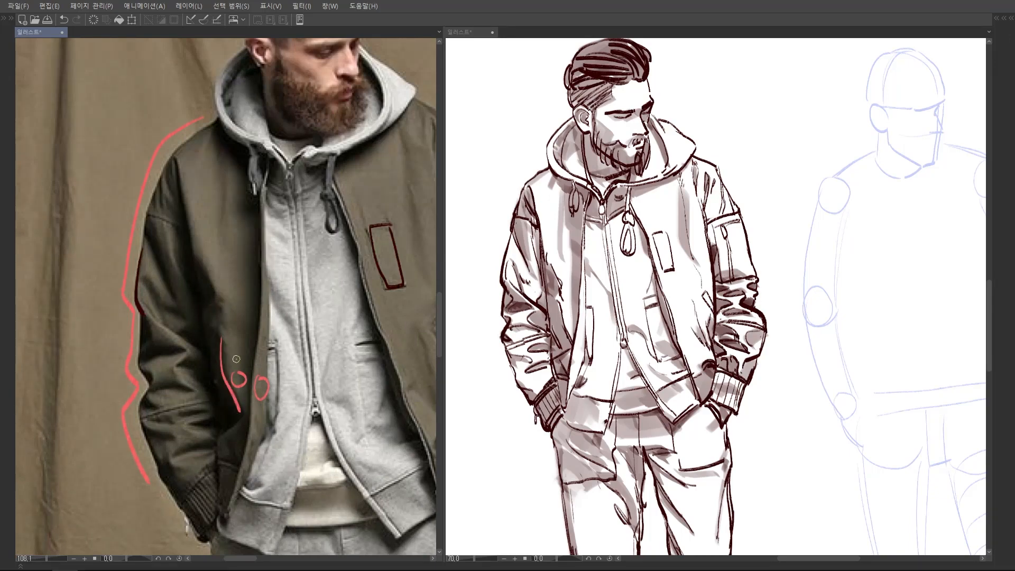
key(ctrl+z)
Review the drawn jacket's line work and shading, and the whole figure alongside its construction sketch and the reference photo.
click(601, 308)
mouse_move(594, 316)
mouse_down()
mouse_move(642, 316)
mouse_move(619, 318)
mouse_up()
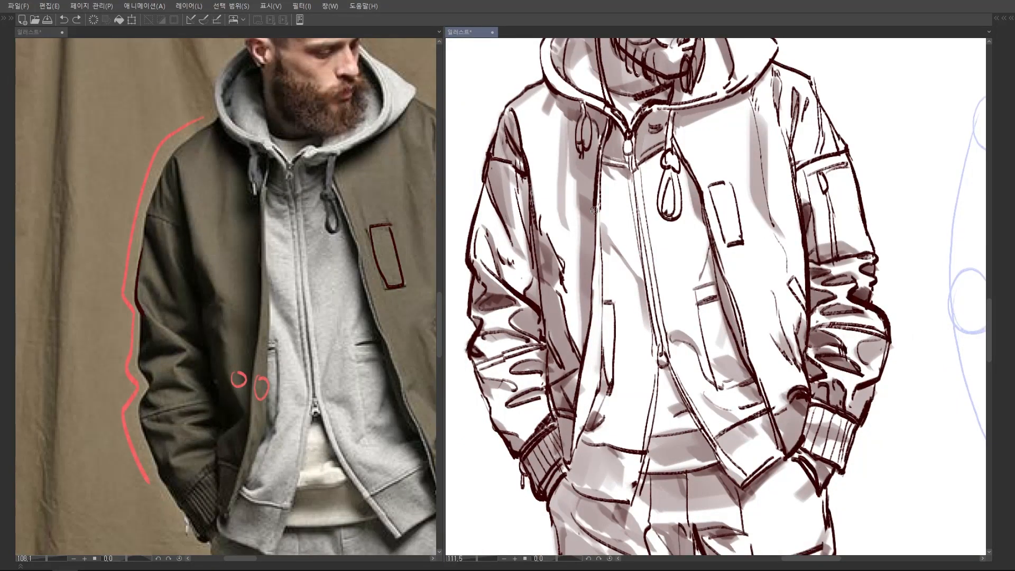
mouse_move(593, 238)
mouse_down()
mouse_move(583, 347)
mouse_move(491, 317)
mouse_move(576, 258)
mouse_up()
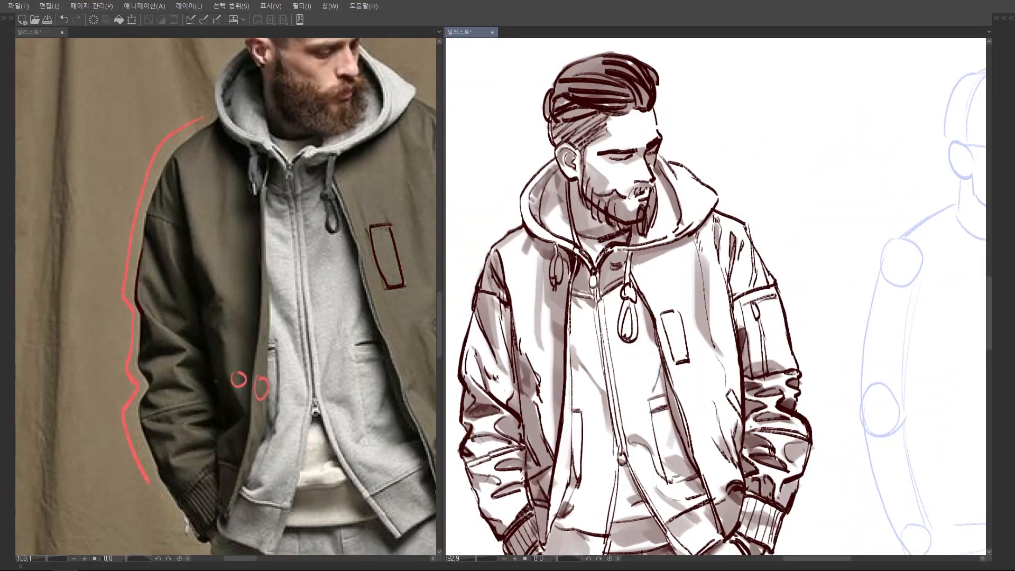
mouse_move(629, 248)
mouse_down()
mouse_move(584, 266)
mouse_move(539, 266)
mouse_up()
mouse_move(626, 305)
mouse_down()
mouse_move(668, 304)
mouse_move(609, 305)
mouse_up()
drag(460, 258, 495, 259)
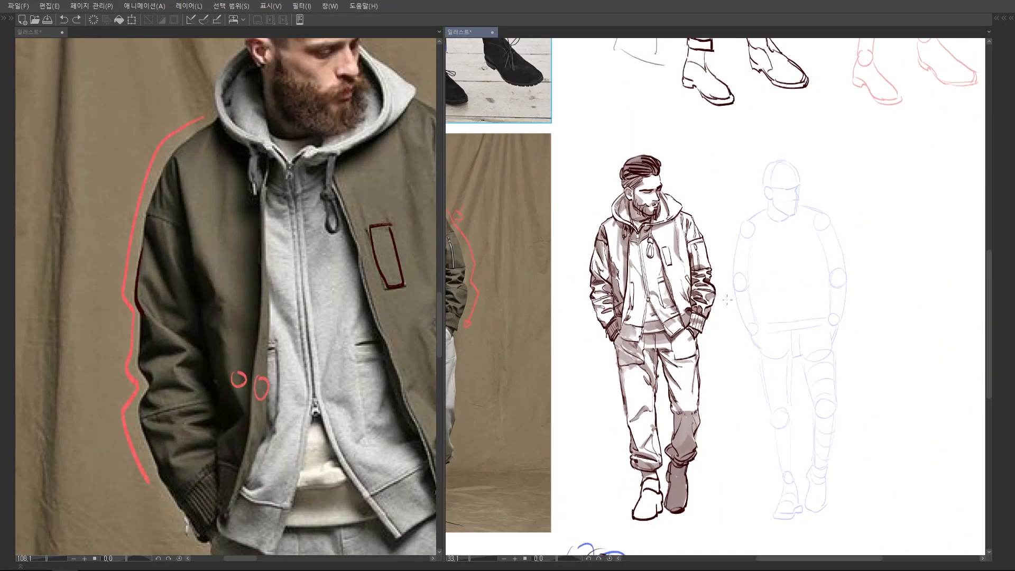
scroll(727, 300, down, 4)
scroll(708, 280, up, 2)
scroll(688, 263, down, 1)
drag(688, 263, 752, 205)
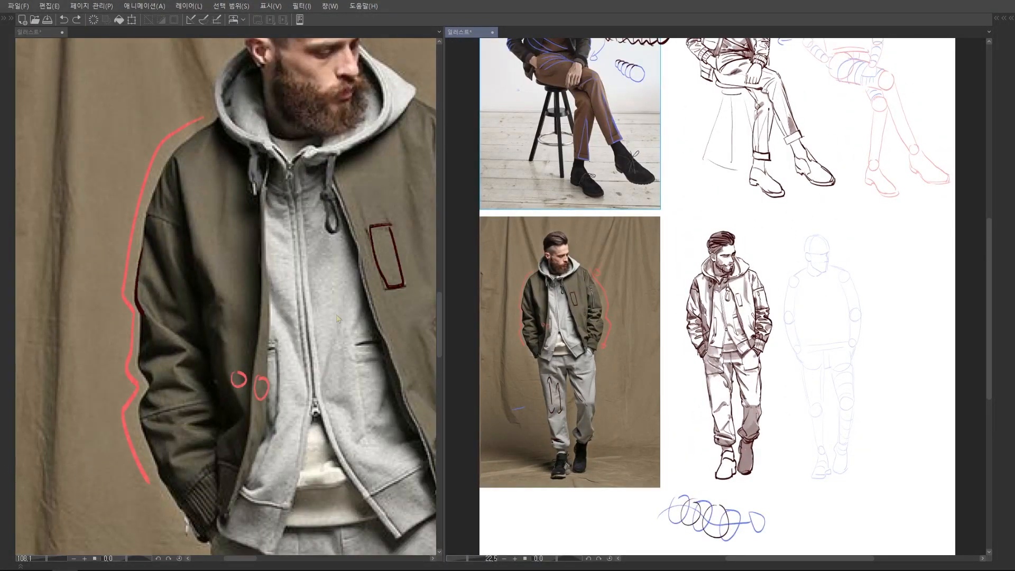